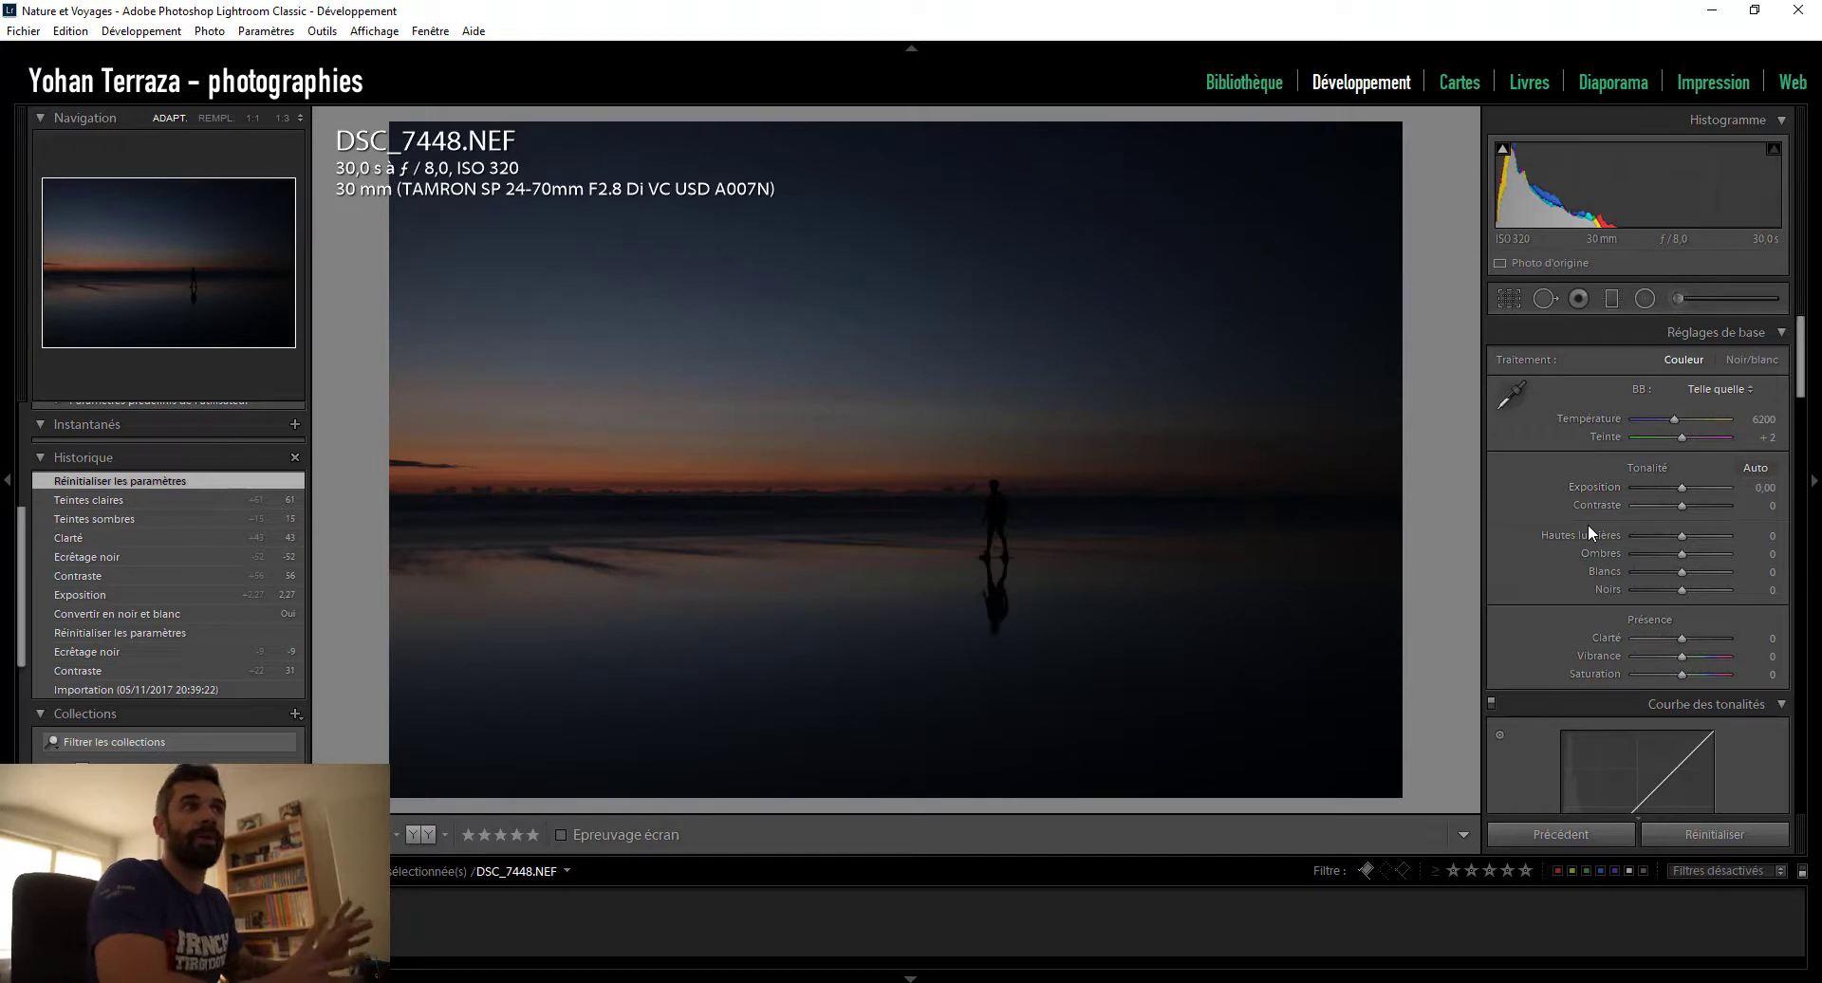
- Try the black-and-white treatment on the photo and return it to colour
left_click(1740, 359)
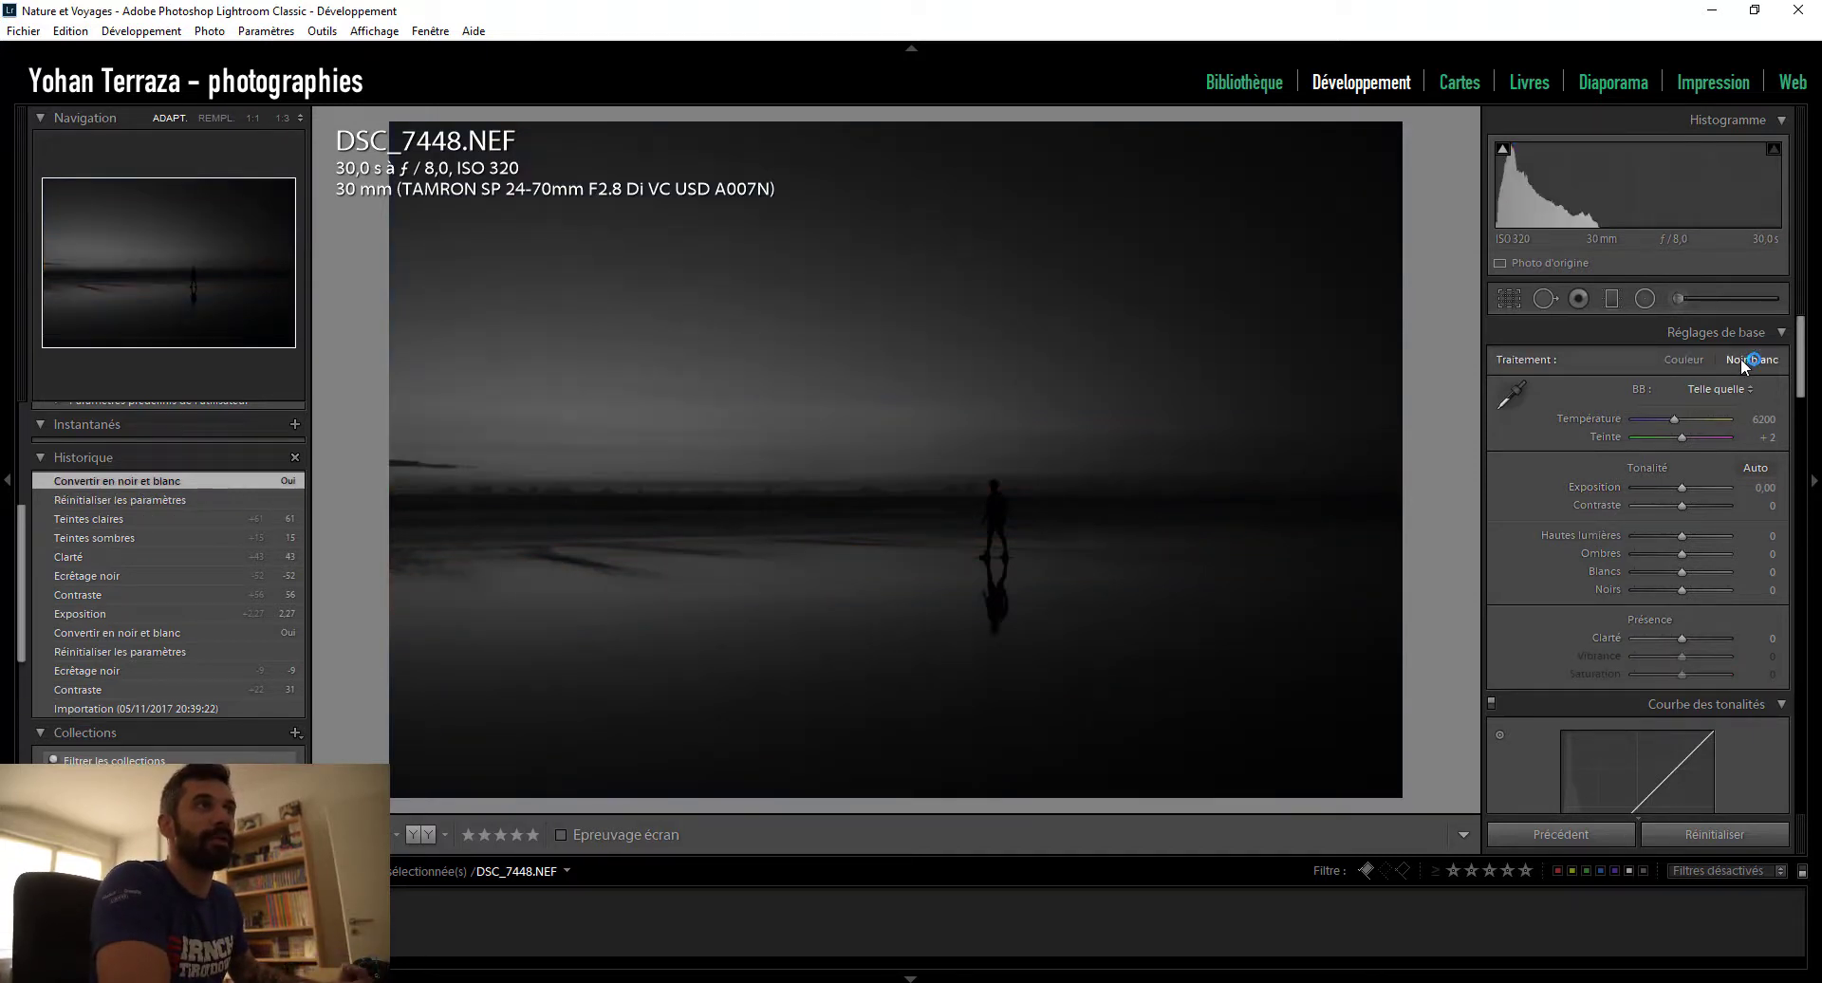
left_click(1693, 357)
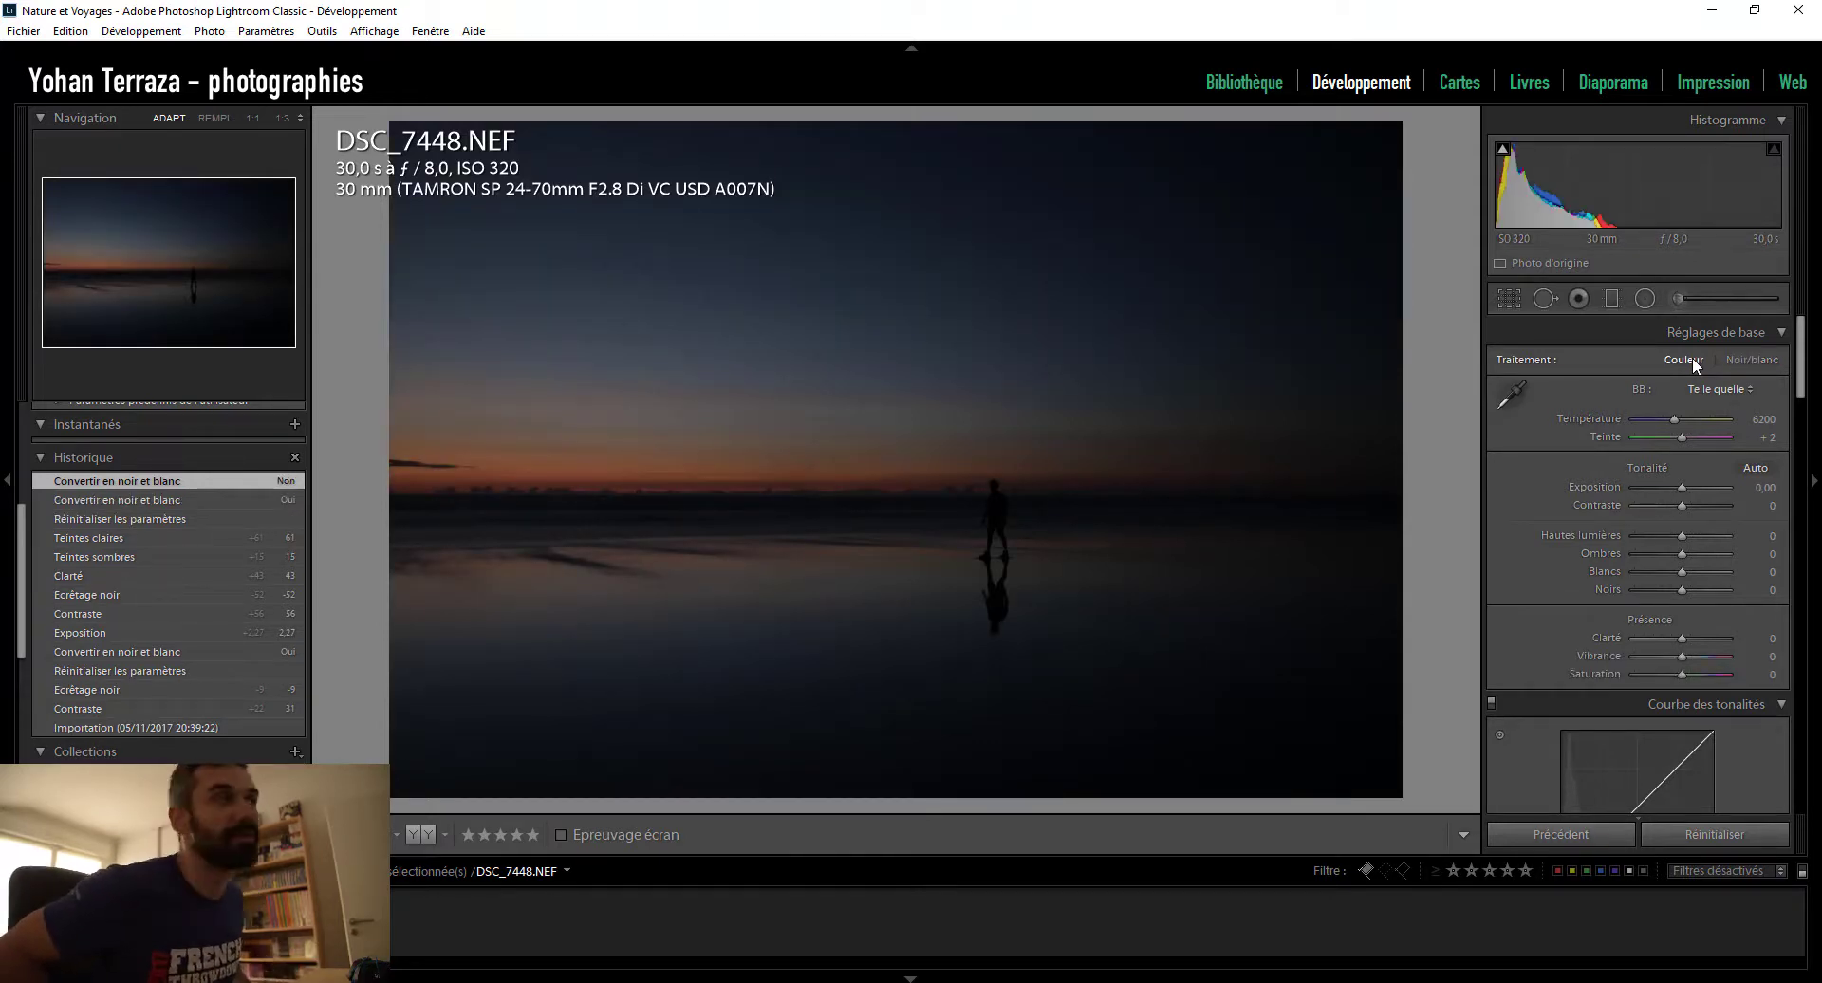
- Try desaturating the photo by setting the HSL saturation of all eight colours, from red to magenta, to -100
scroll(1519, 556, "down", 10)
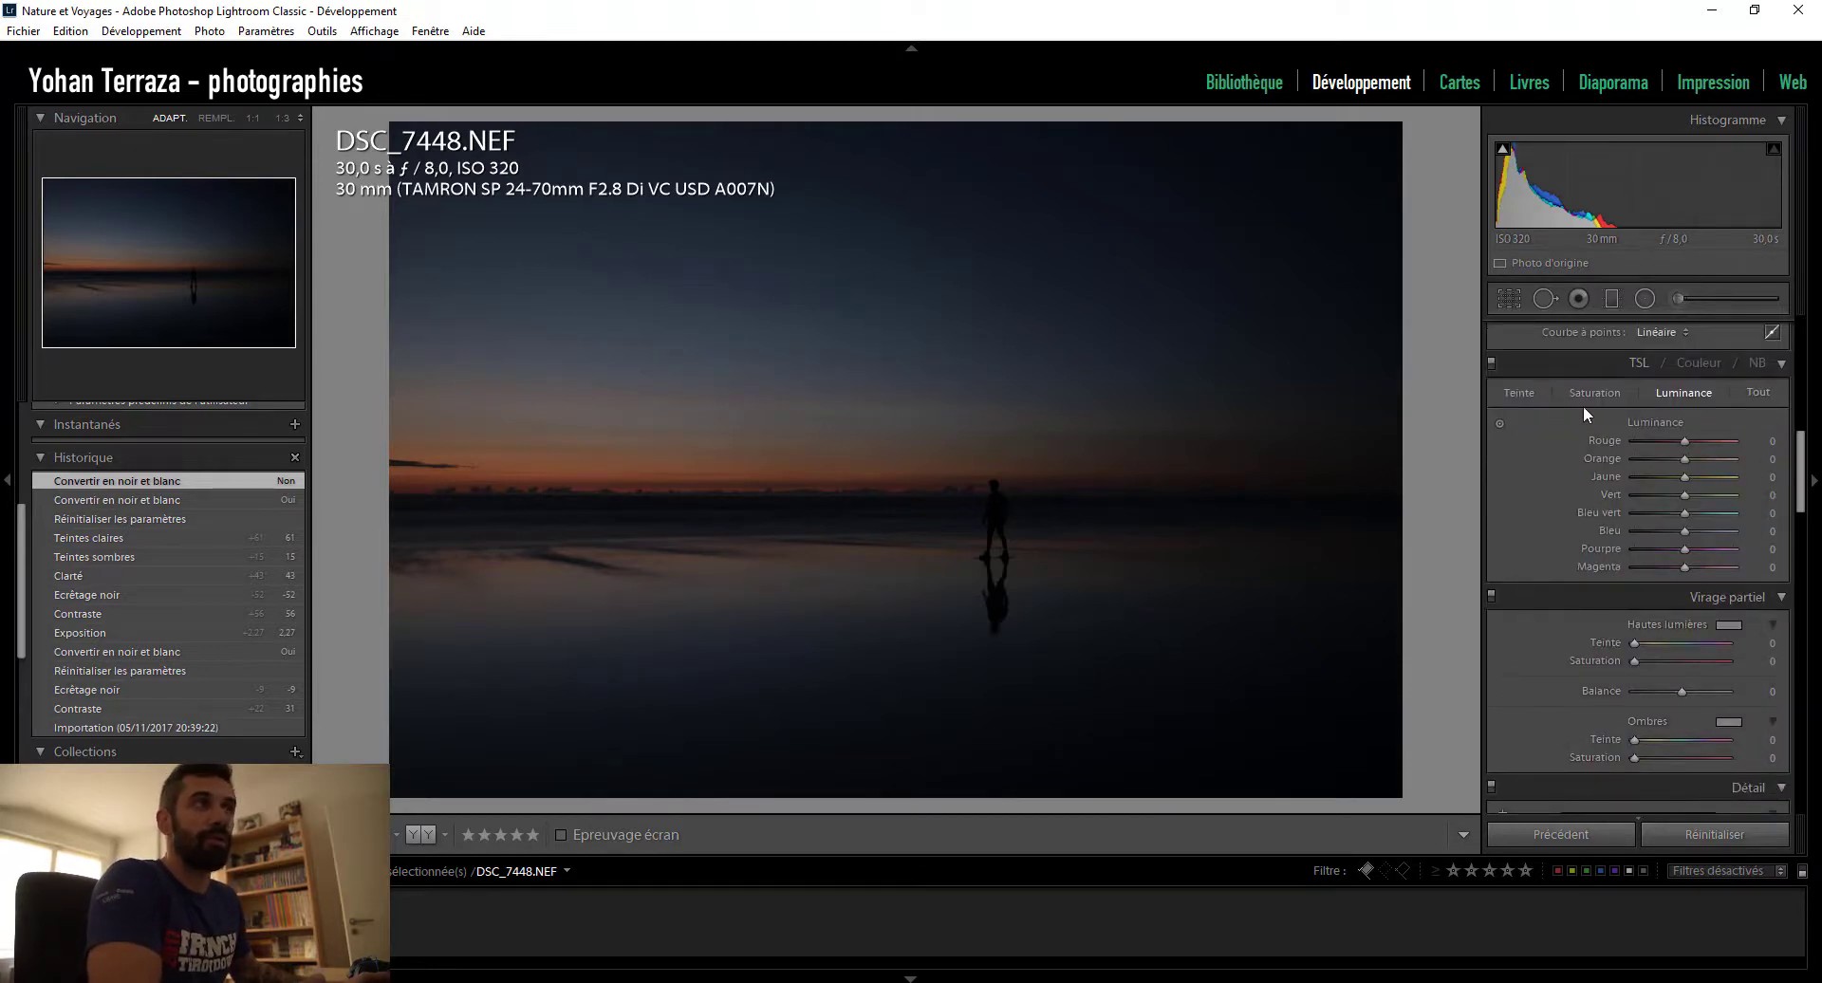
left_click(1594, 392)
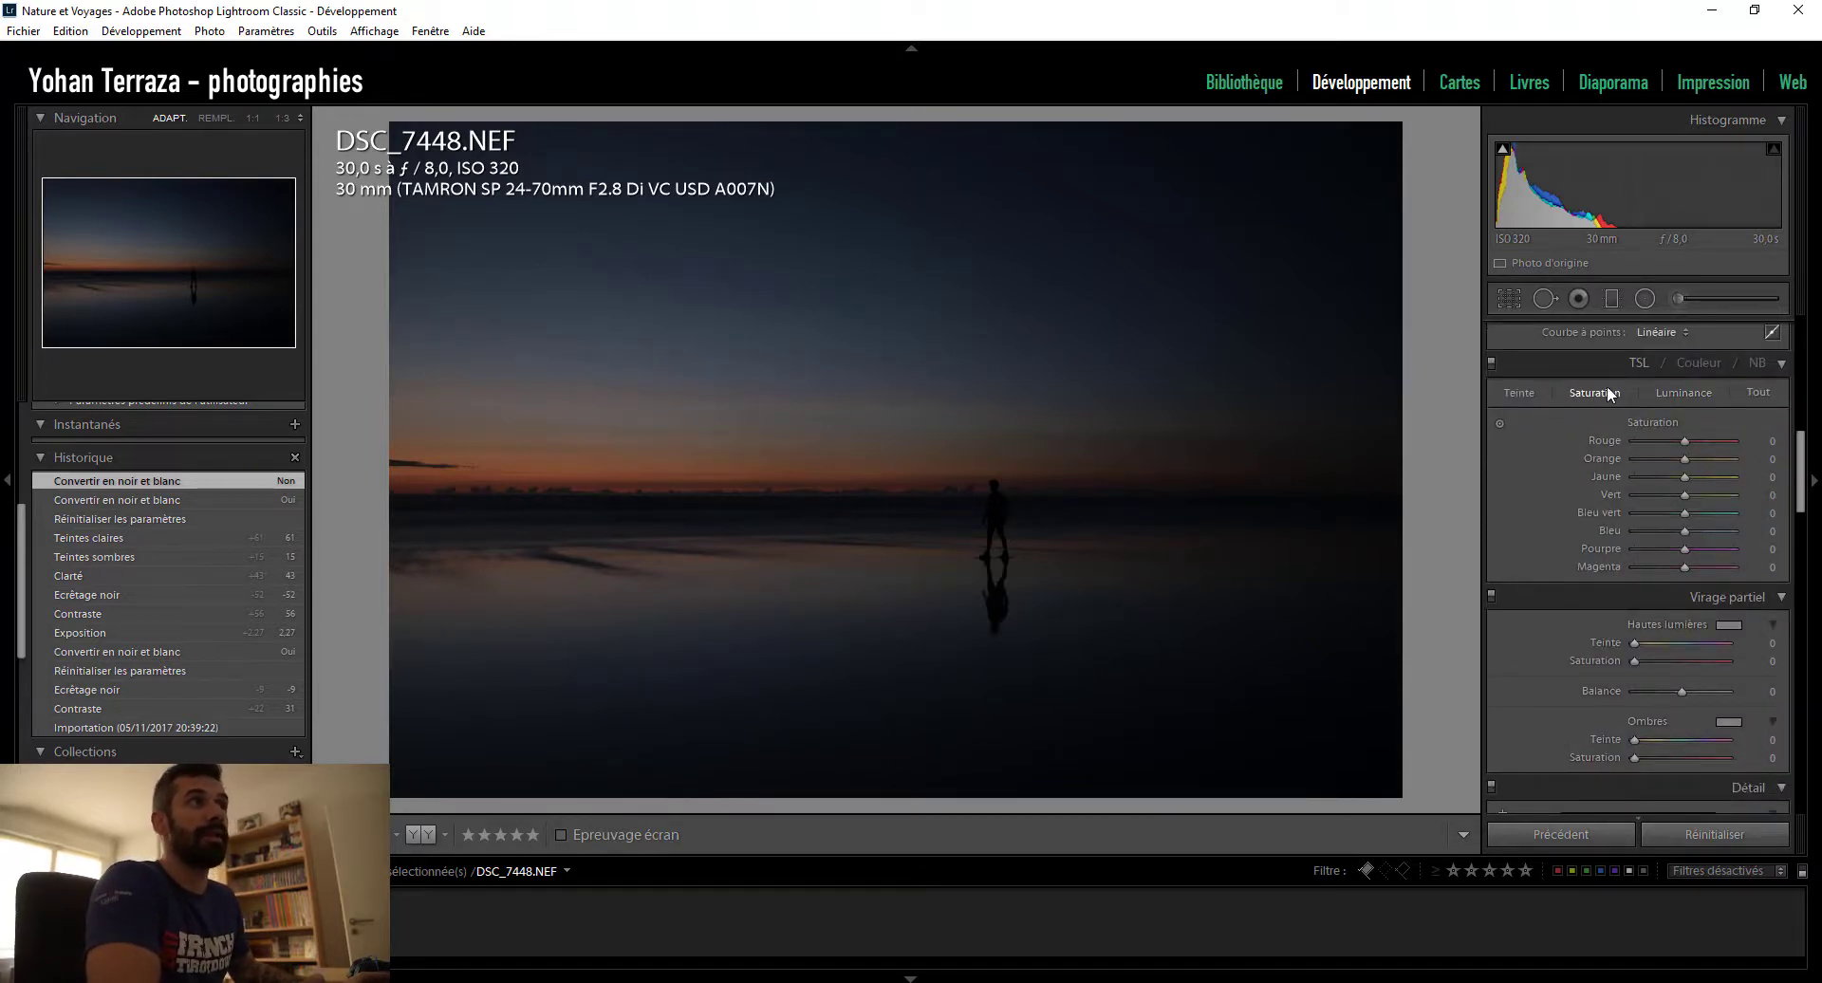
left_click_drag(1685, 441, 1619, 482)
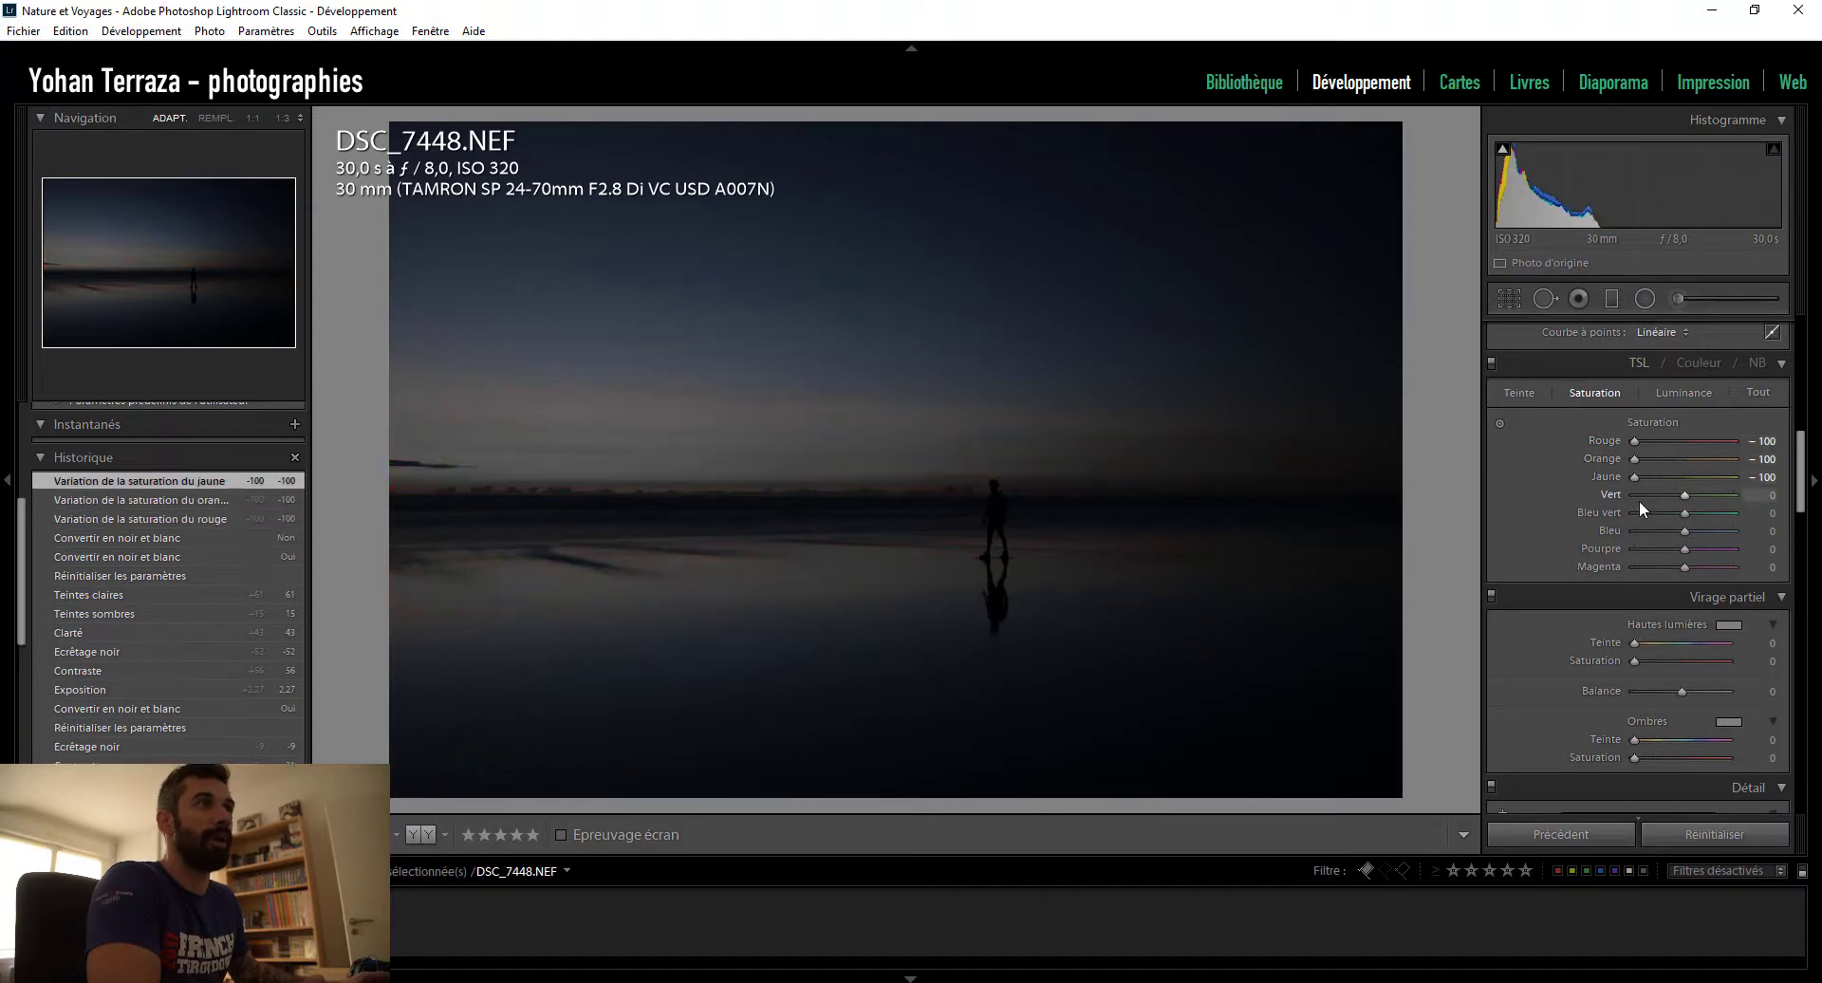
left_click(1637, 495)
left_click(1625, 512)
left_click(1625, 532)
left_click(1636, 548)
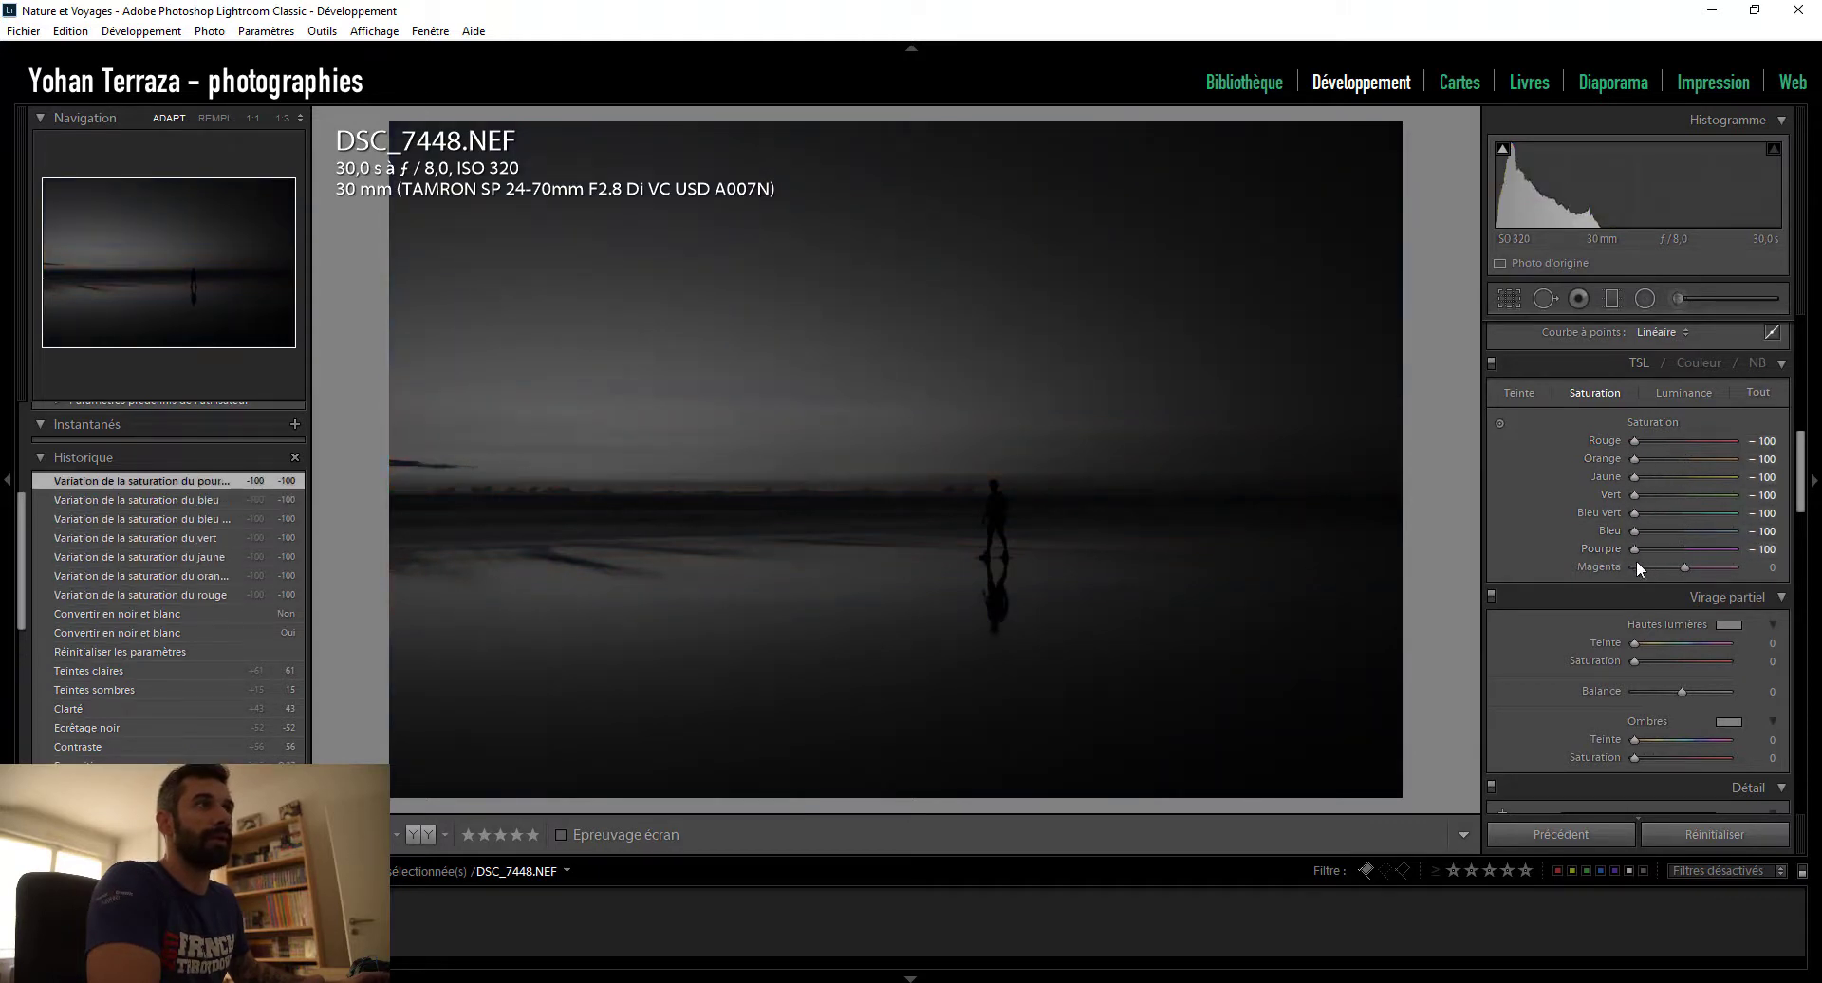
left_click(1635, 566)
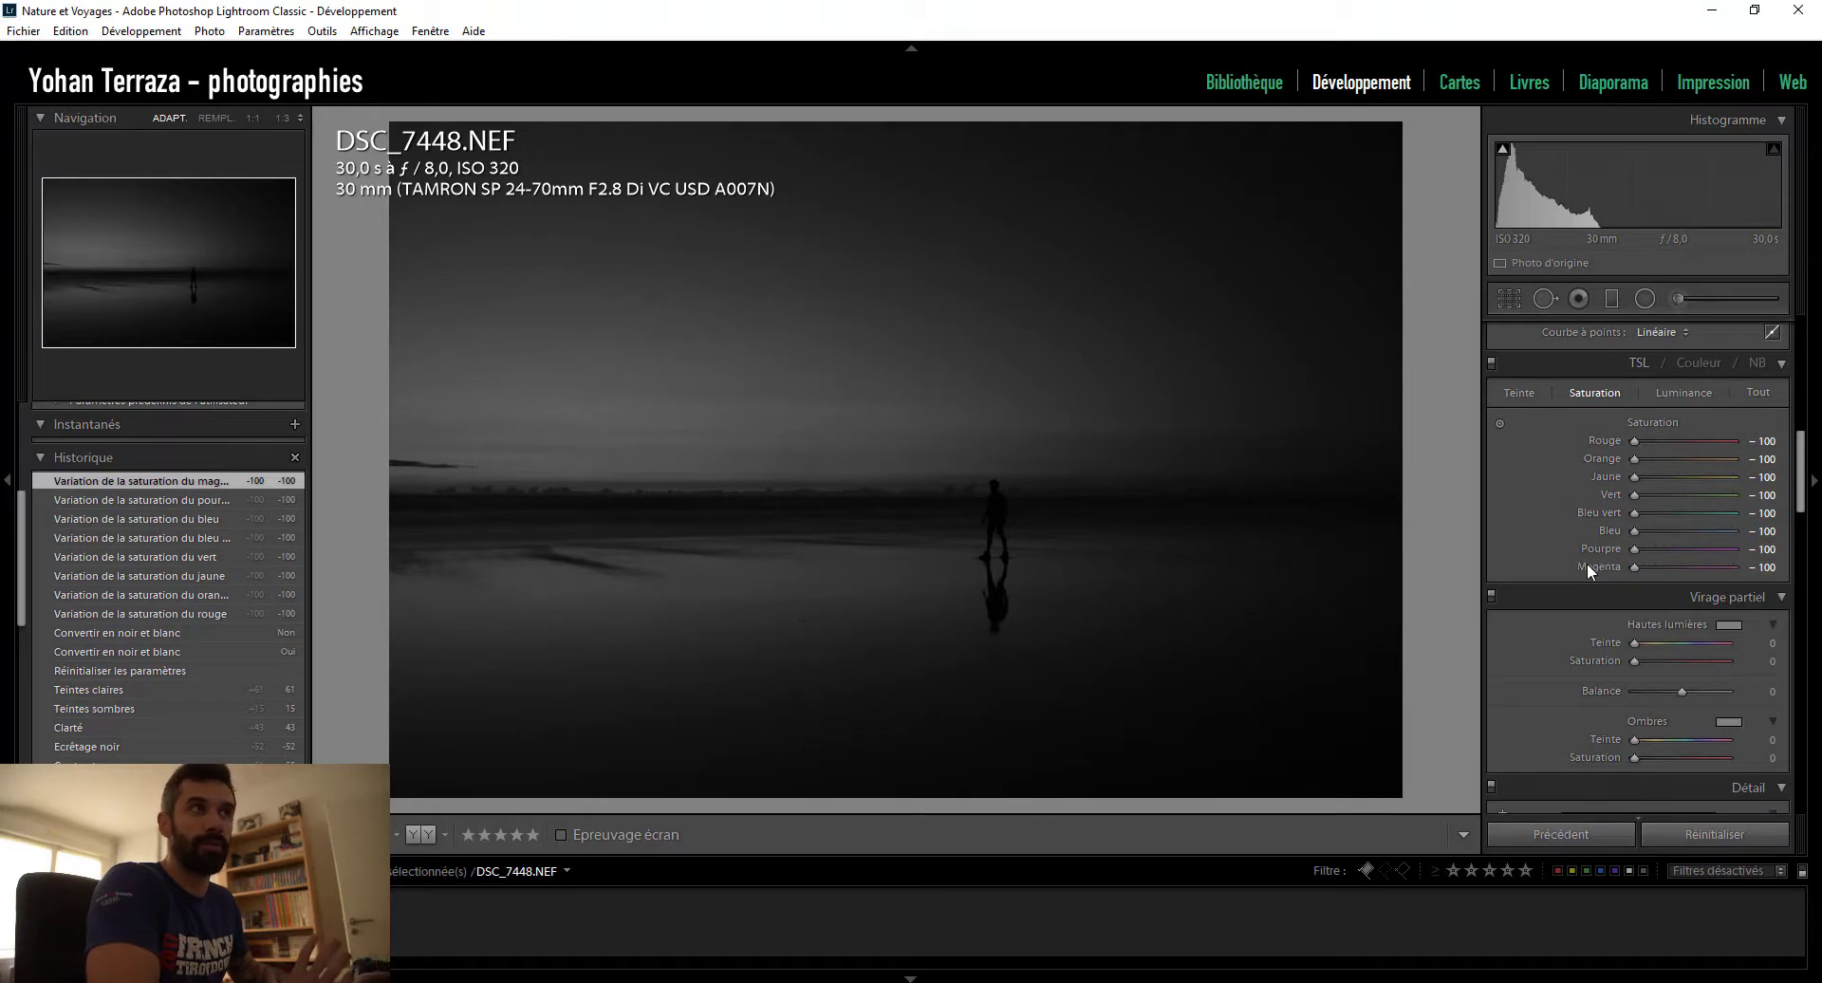
- Reset the HSL saturation of all eight colours to 0
double_click(1598, 566)
double_click(1602, 549)
double_click(1604, 531)
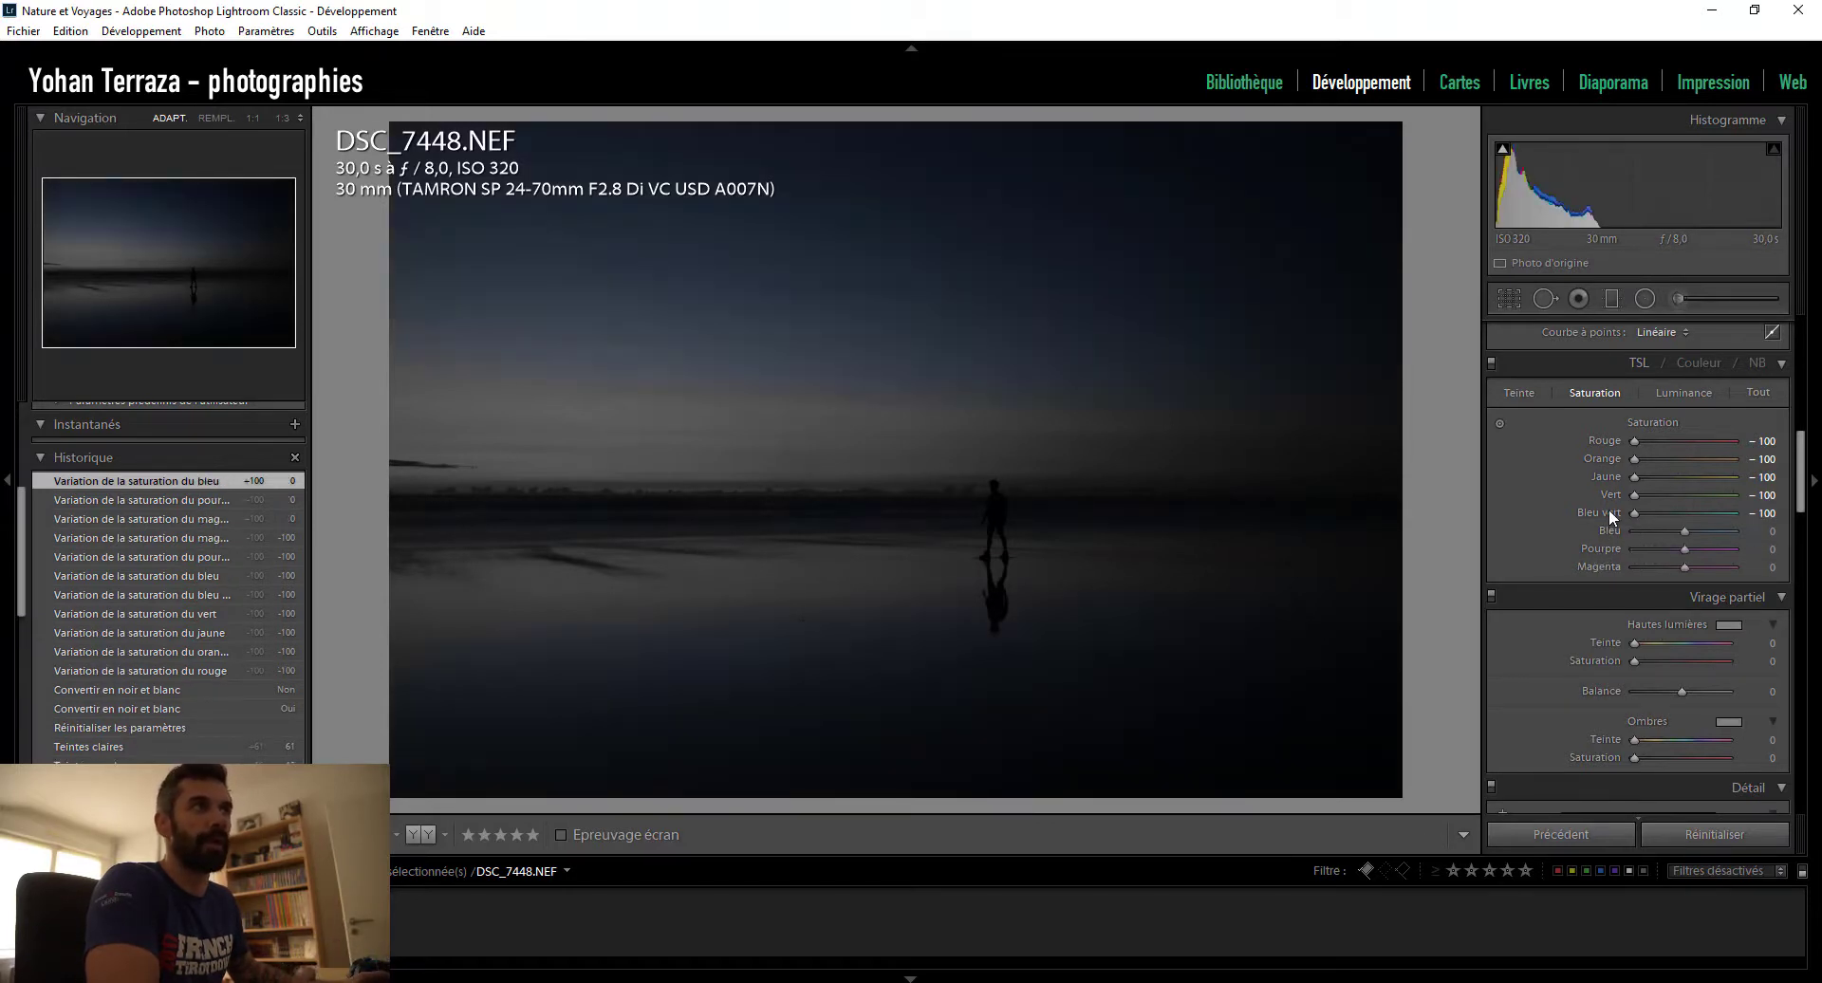
double_click(1608, 513)
double_click(1610, 495)
double_click(1606, 476)
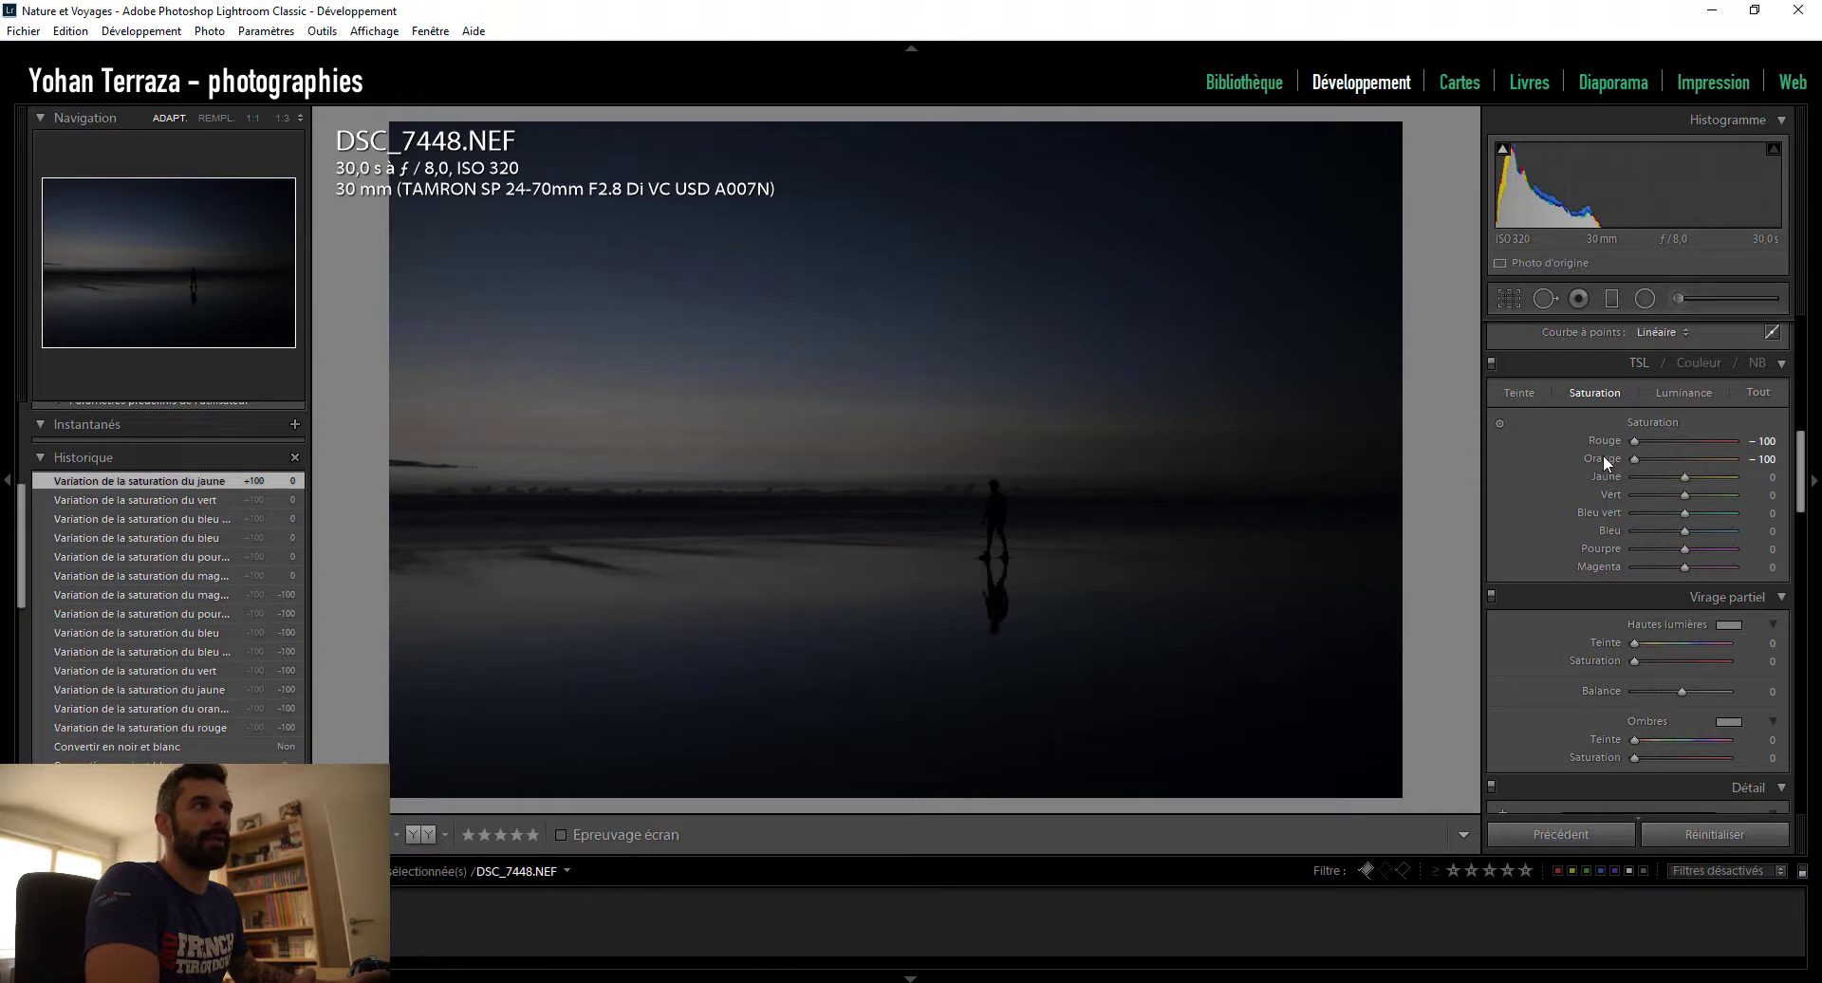
double_click(1603, 458)
double_click(1604, 443)
- Convert the photo with the black-and-white treatment (Noir/blanc) in the basic adjustments
scroll(1568, 452, "up", 5)
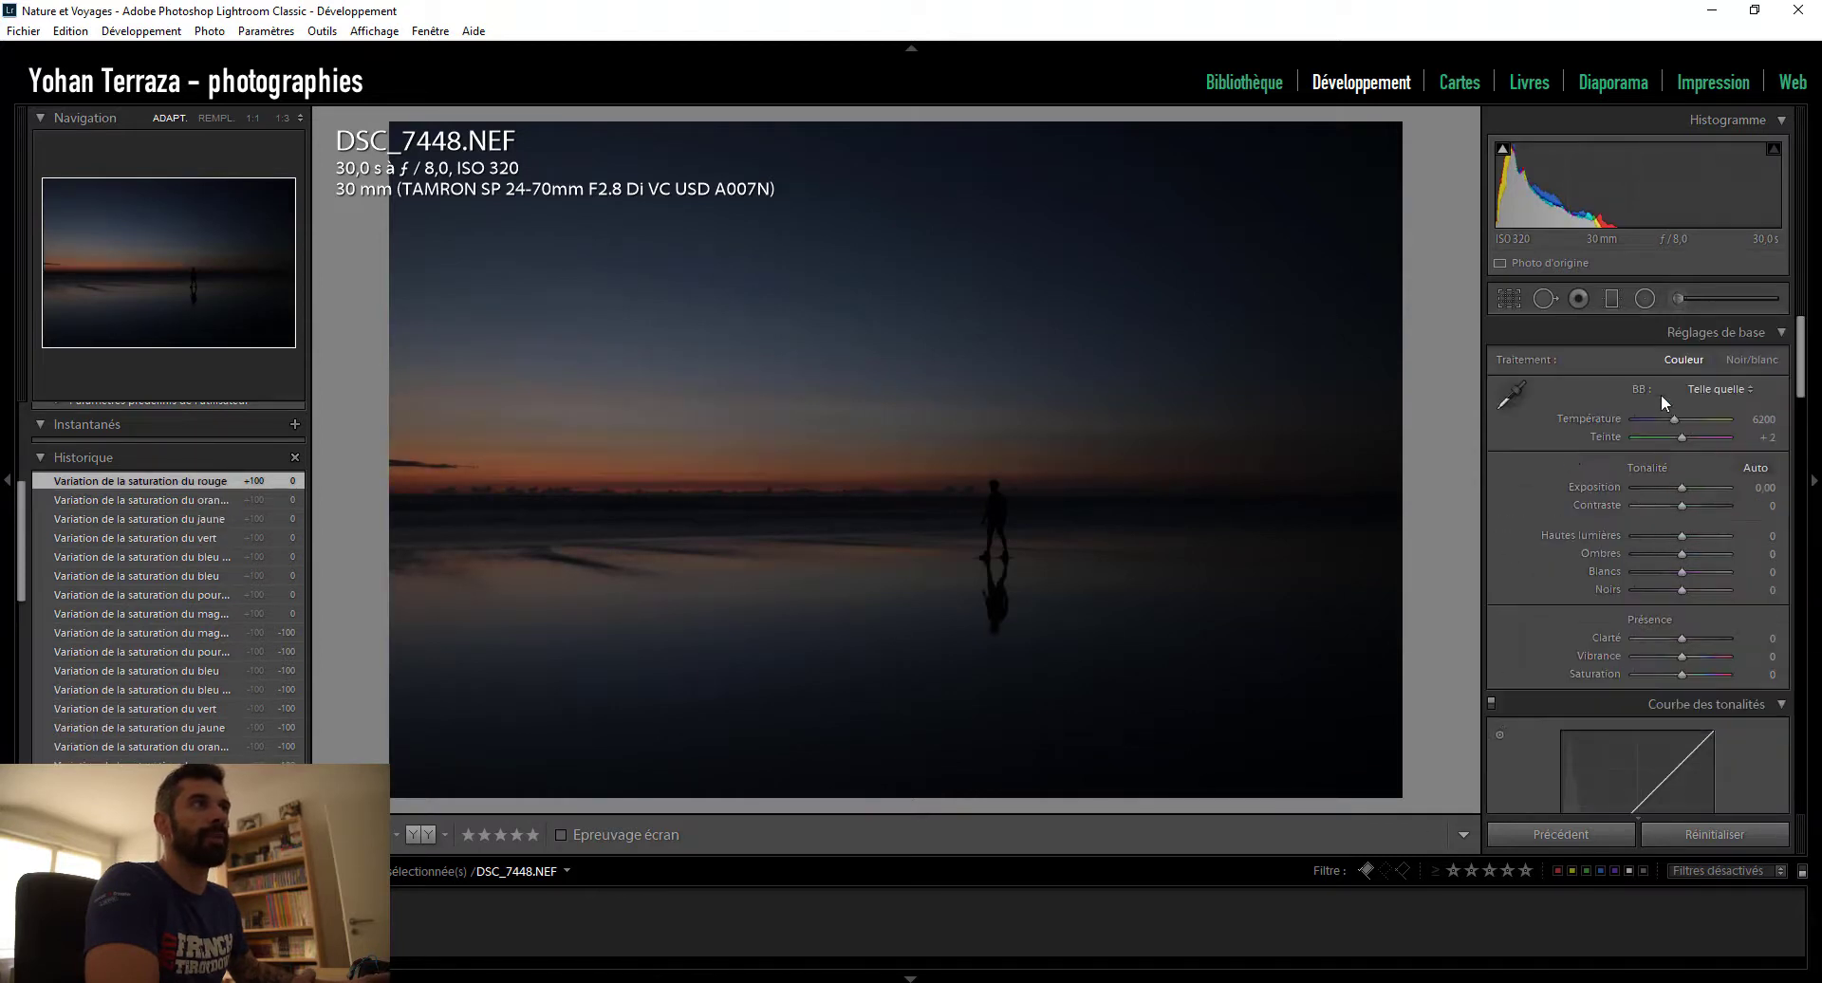
left_click(1746, 360)
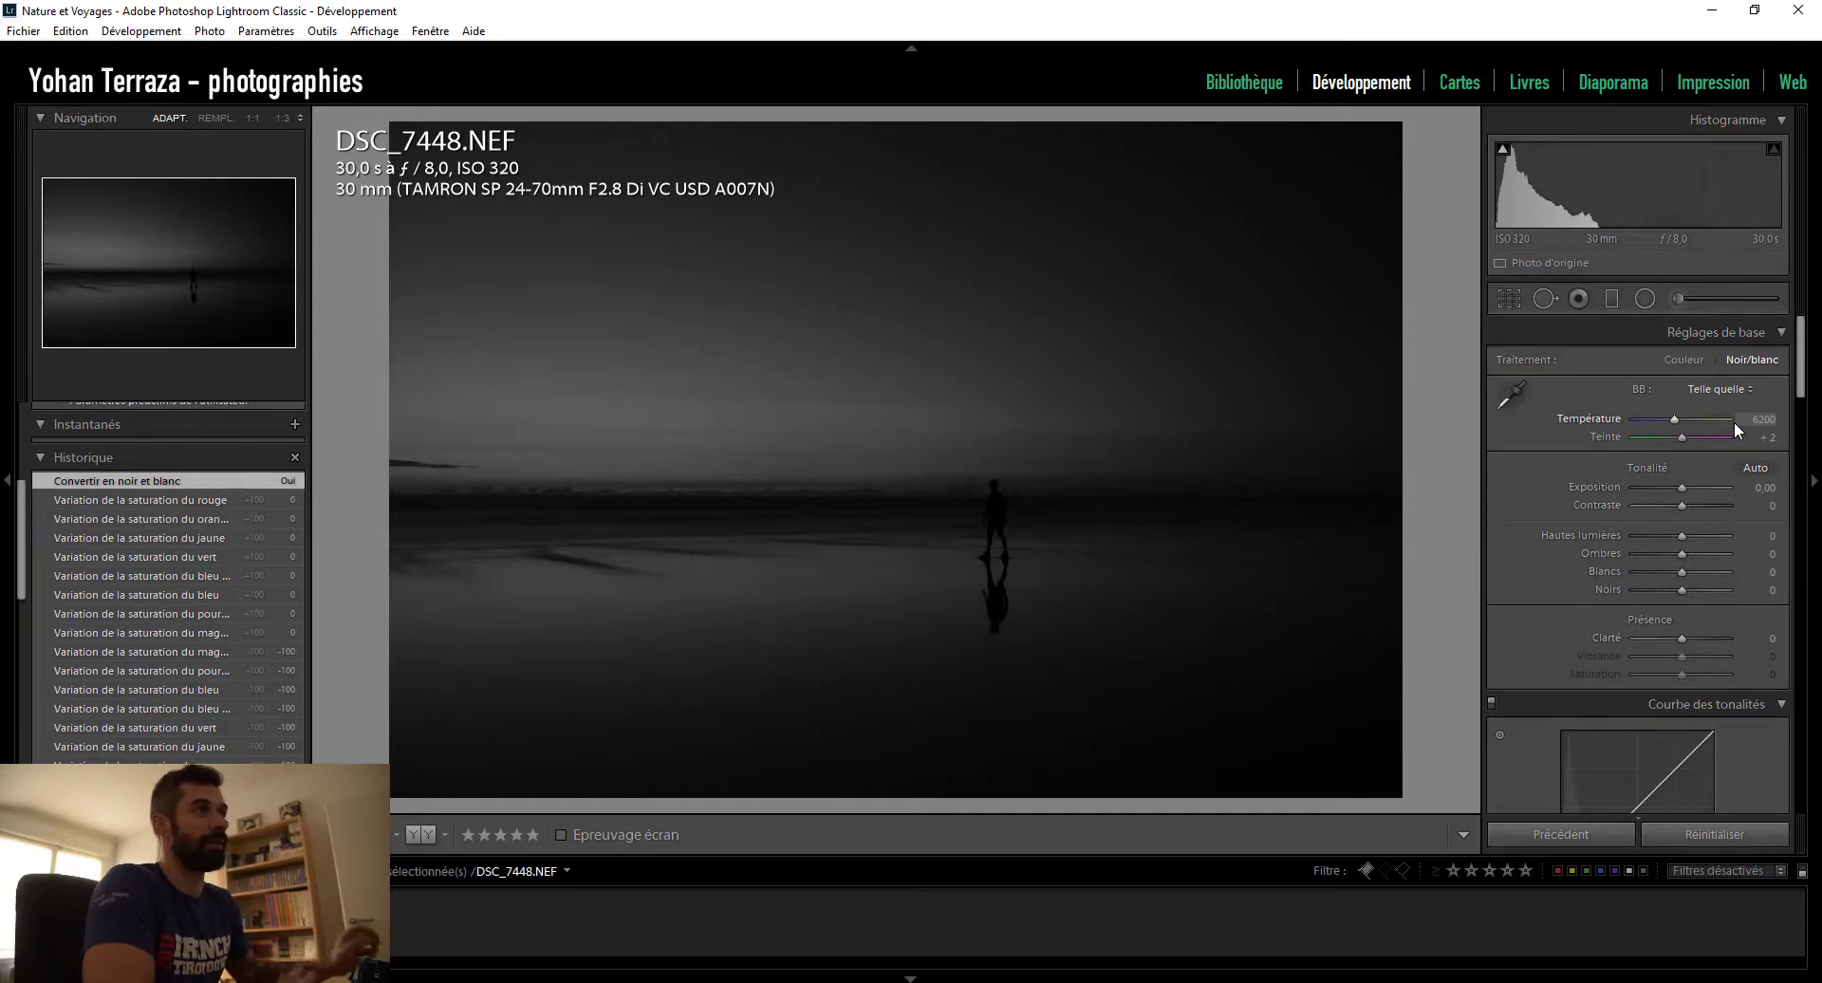
- Set the photo's exposure to +1,97 and its contrast to +33
left_click(1699, 488)
left_click_drag(1699, 487, 1700, 487)
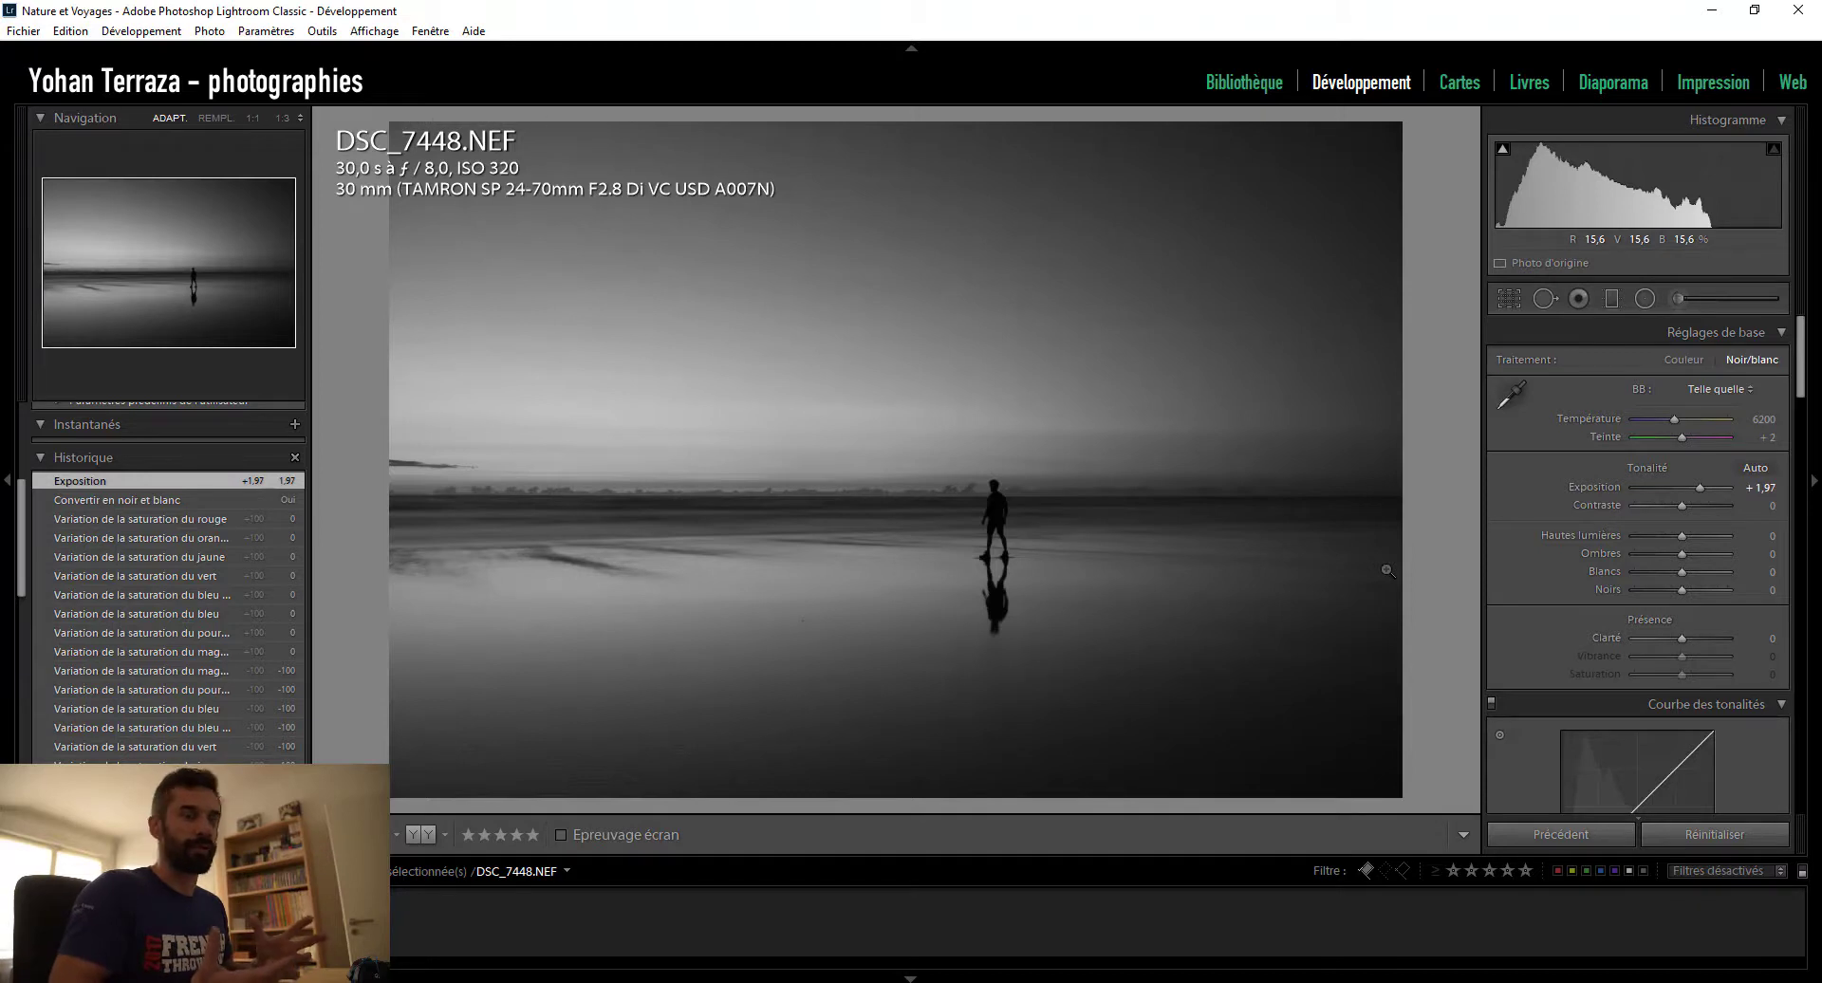
left_click(1697, 505)
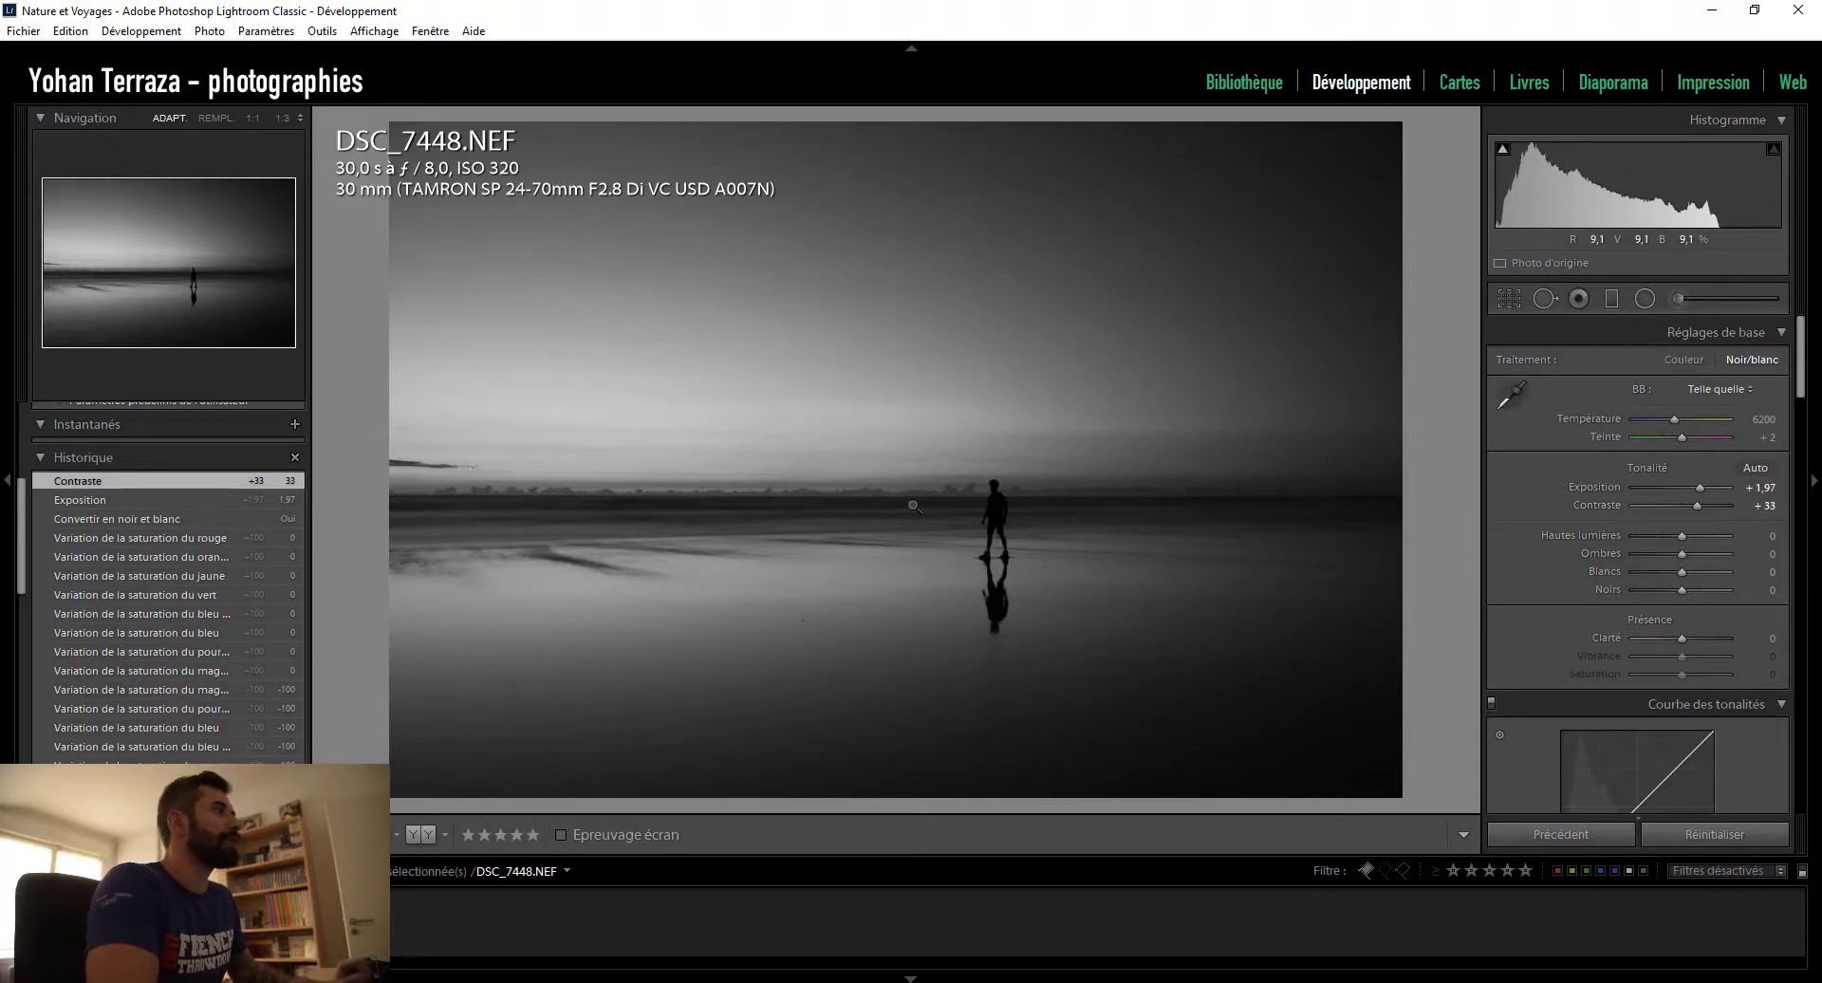
- Enable chromatic aberration removal and the lens profile correction for the photo
scroll(1532, 569, "down", 5)
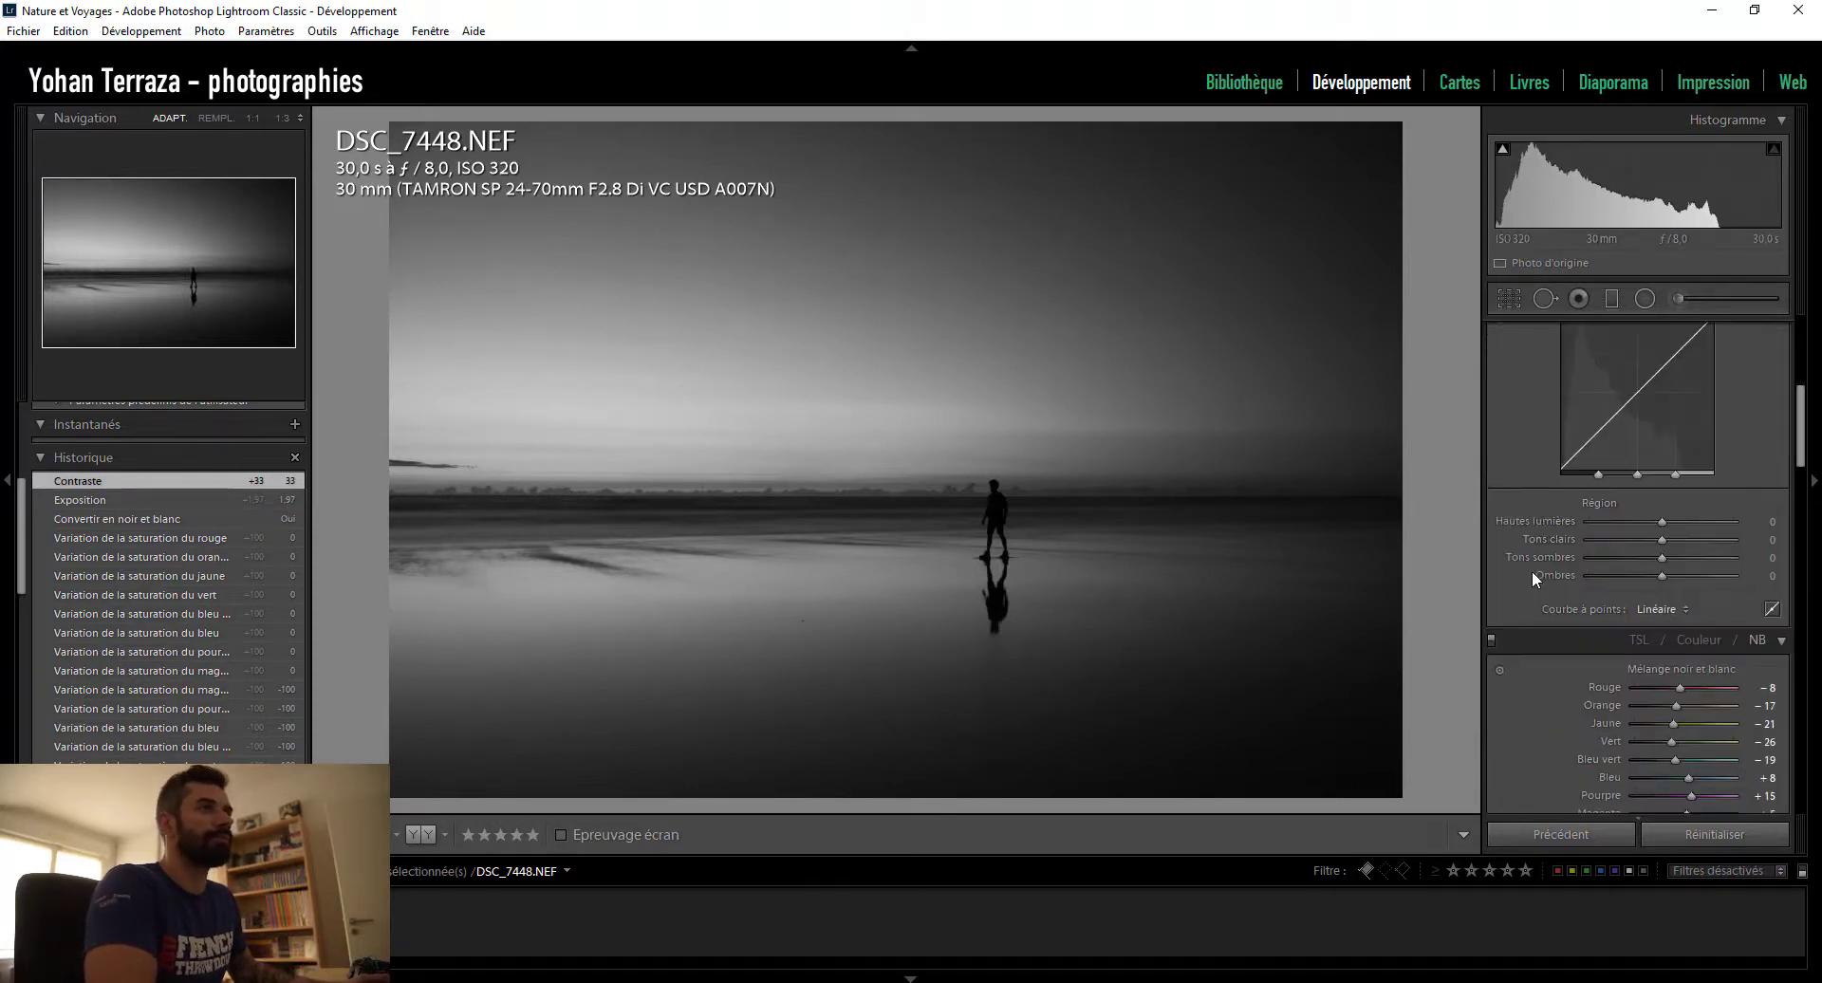
scroll(1532, 571, "down", 8)
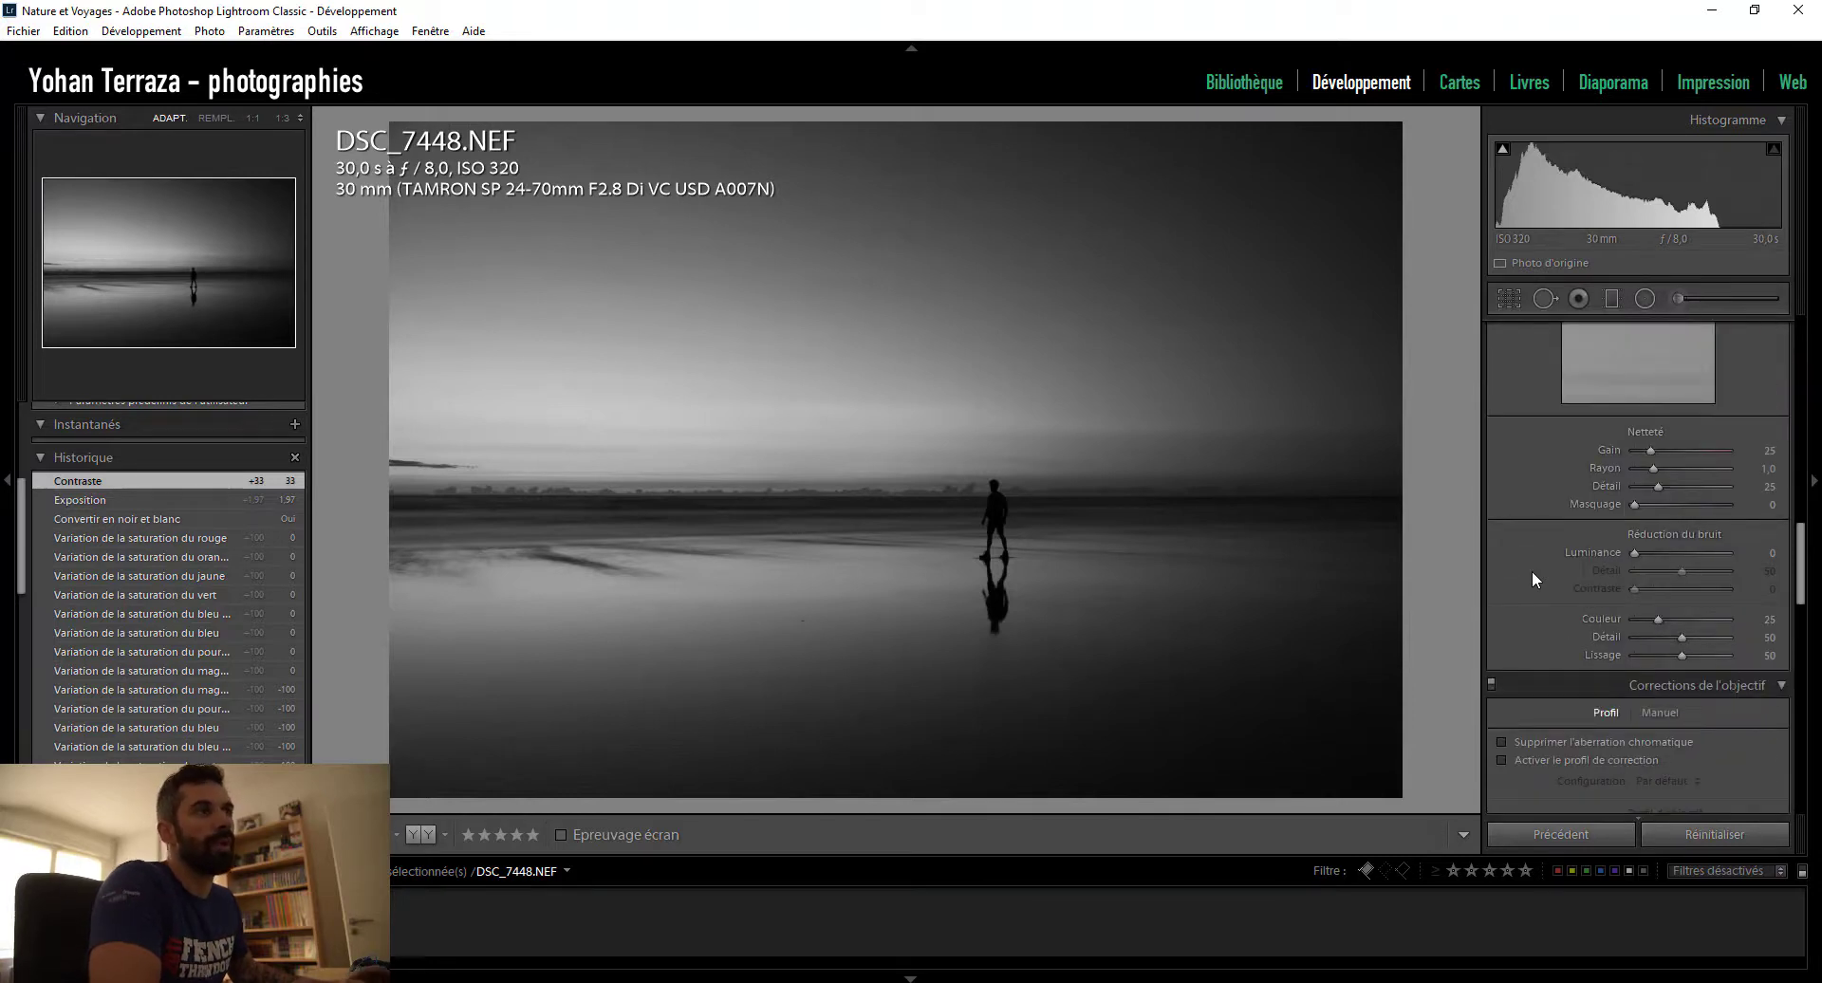
scroll(1564, 583, "down", 3)
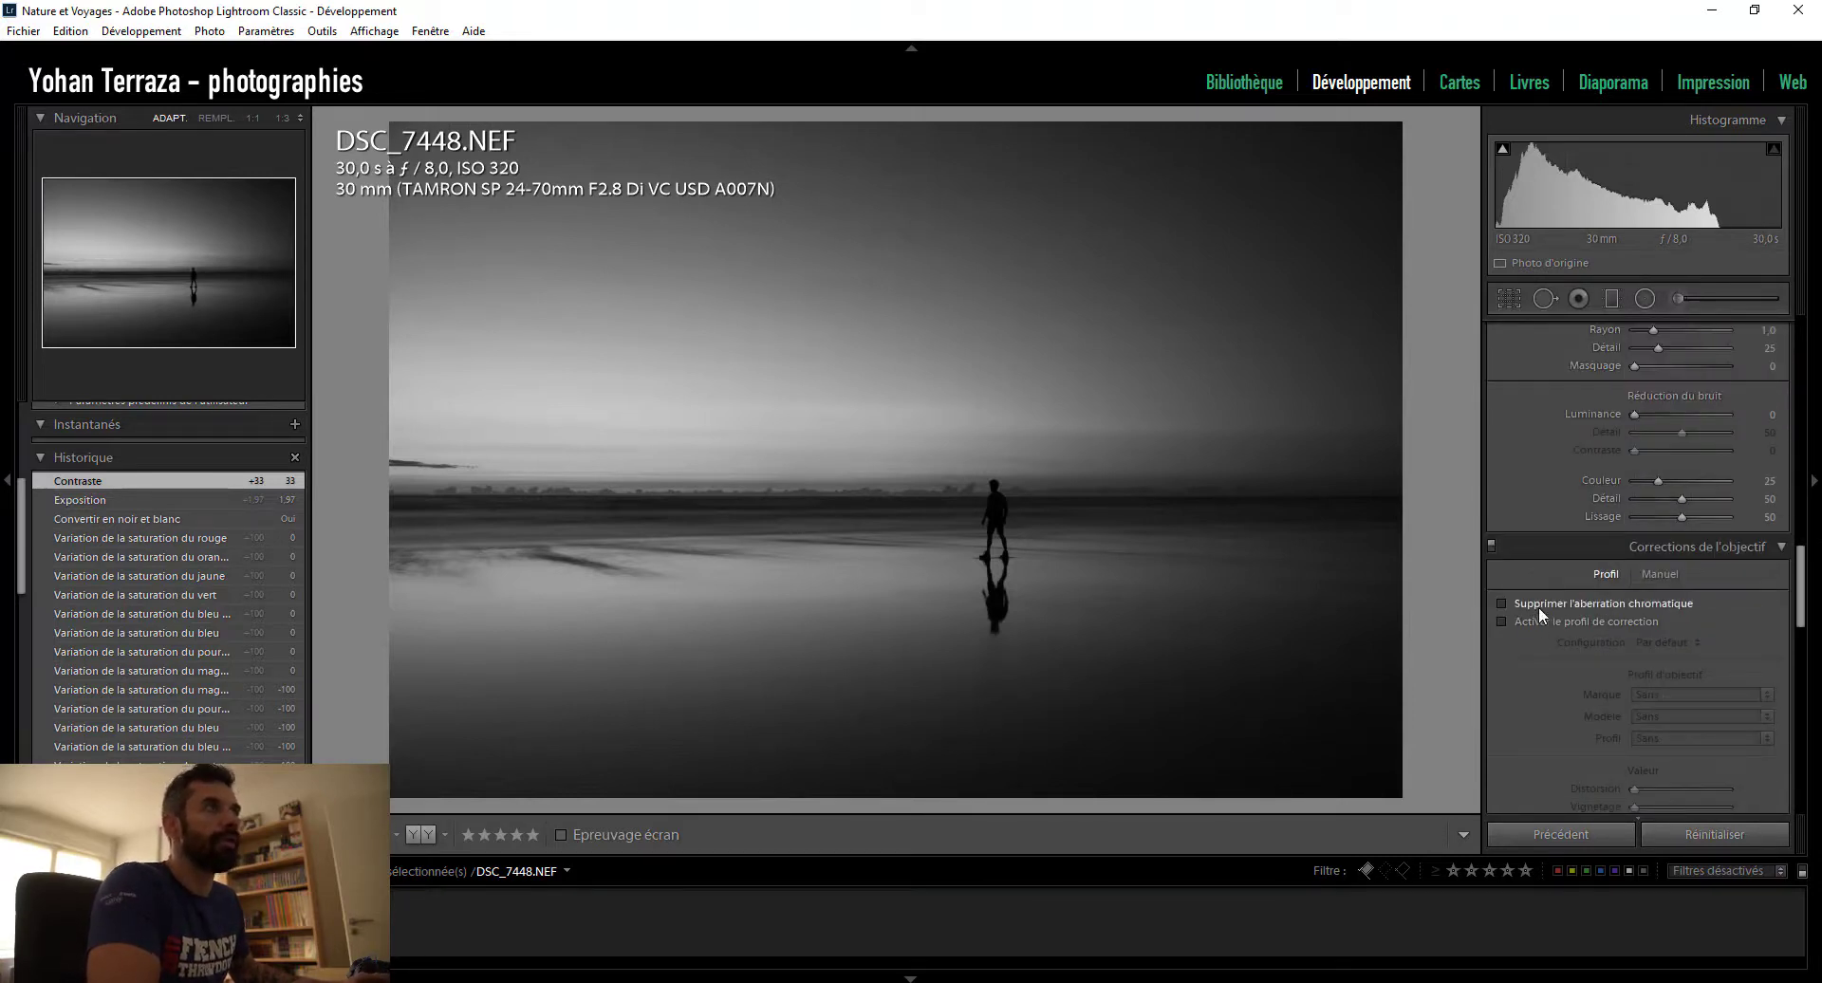
left_click(1539, 608)
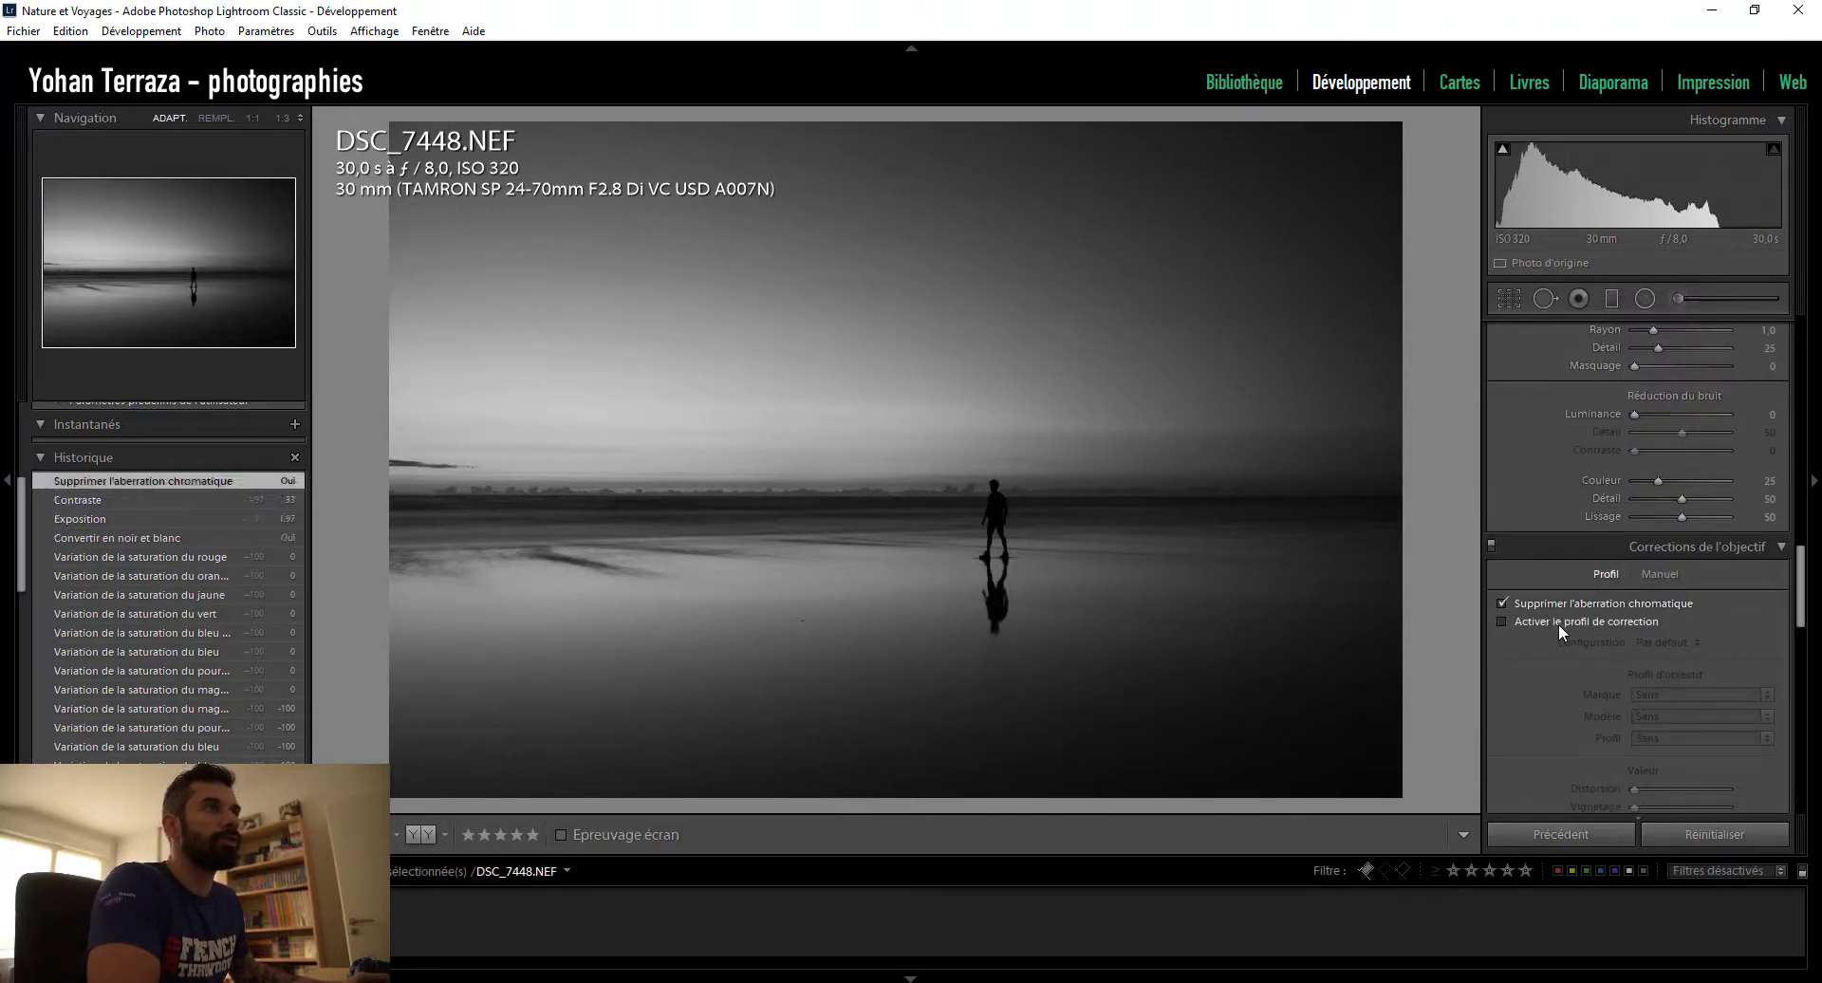
left_click(980, 492)
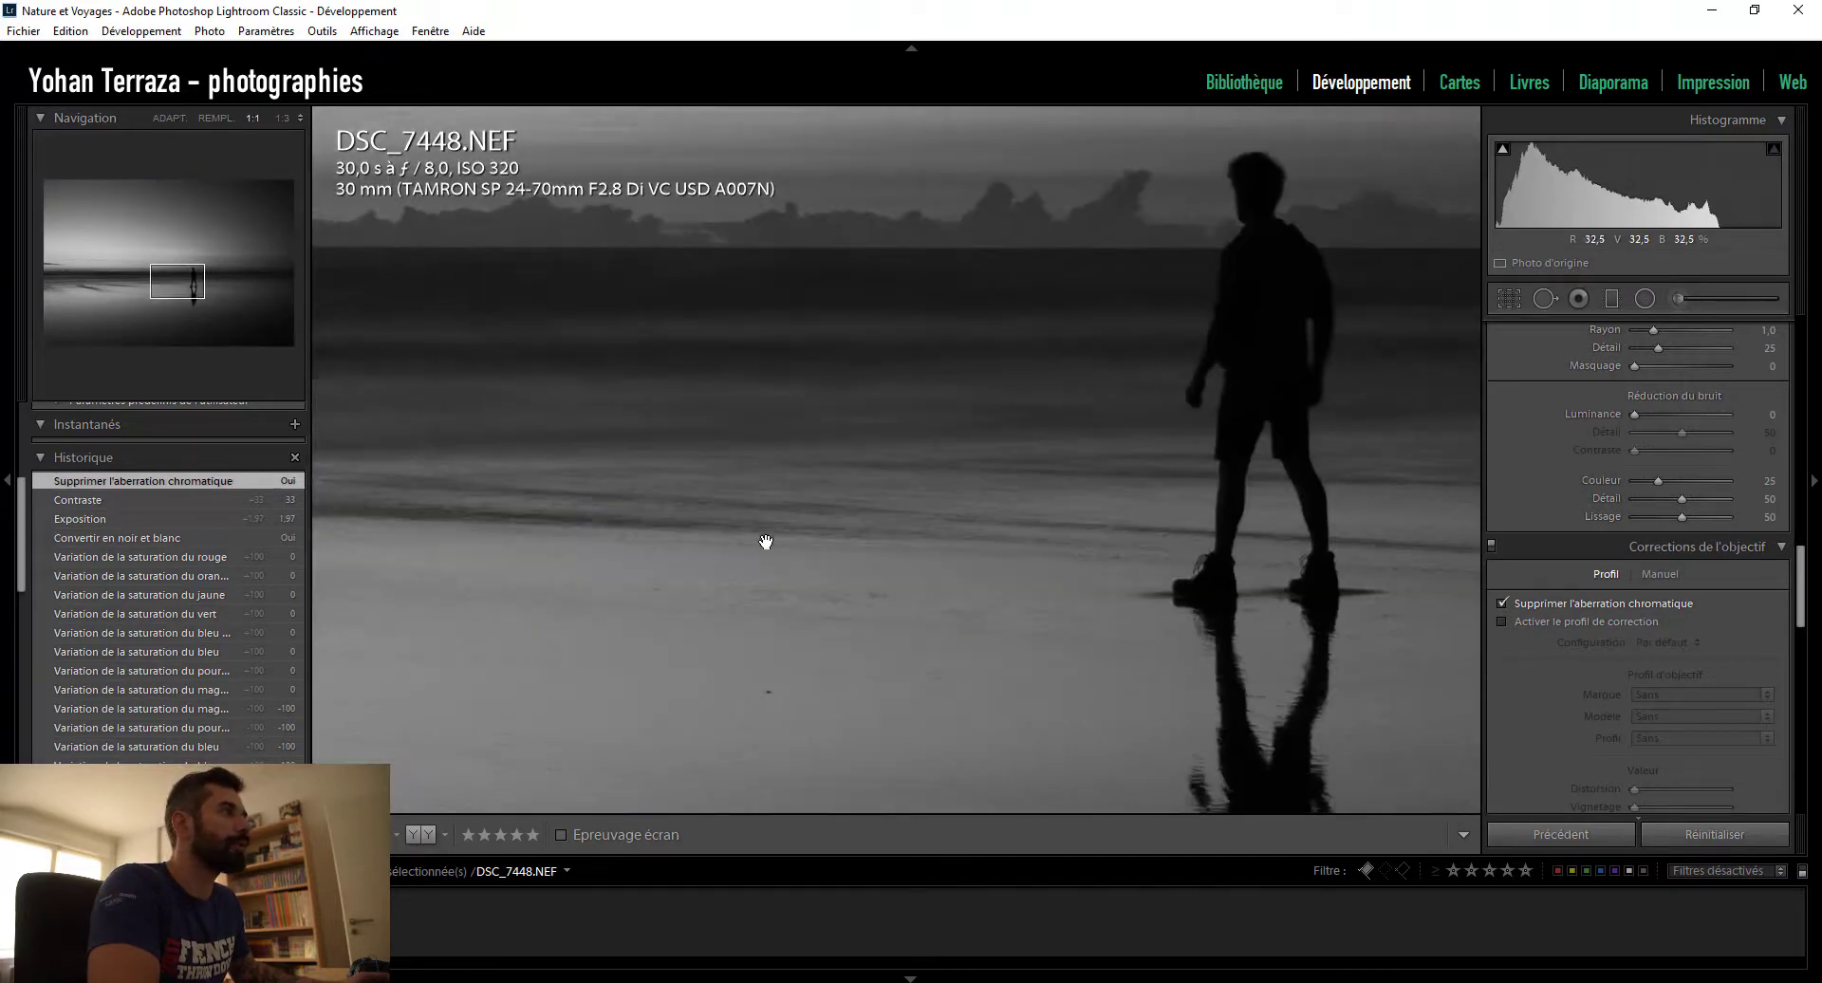
left_click_drag(766, 542, 931, 548)
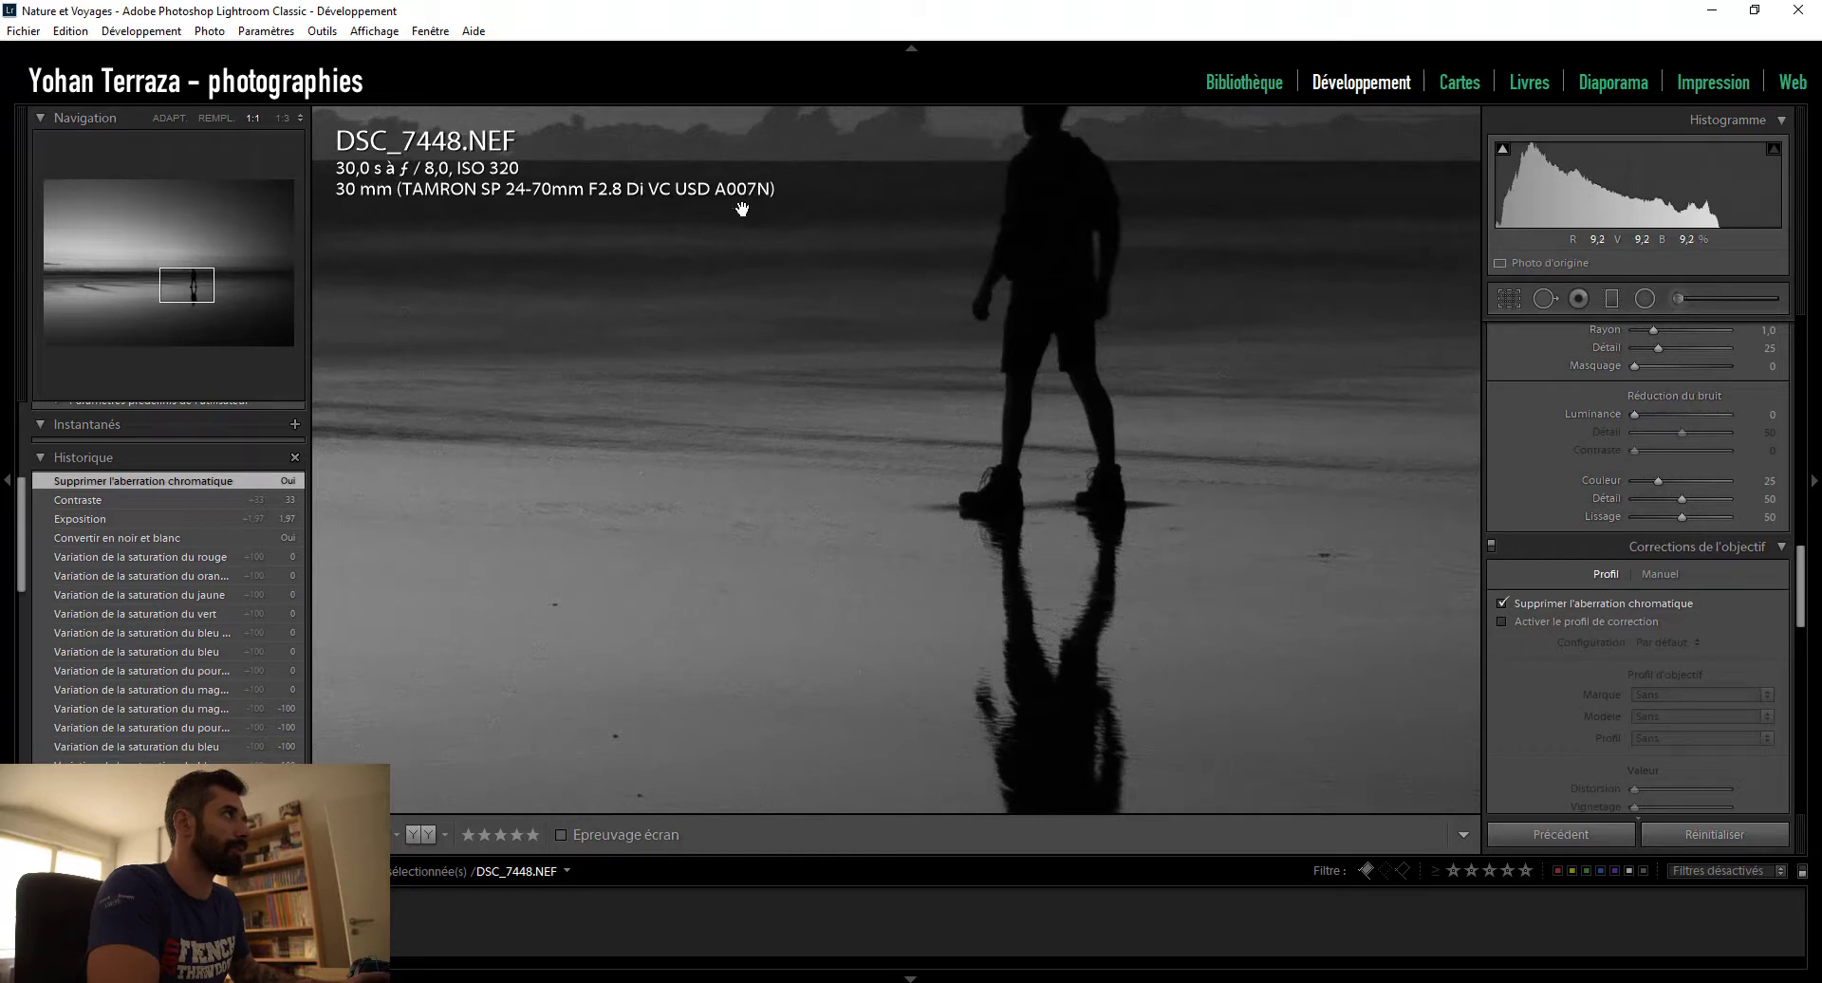
left_click(1305, 505)
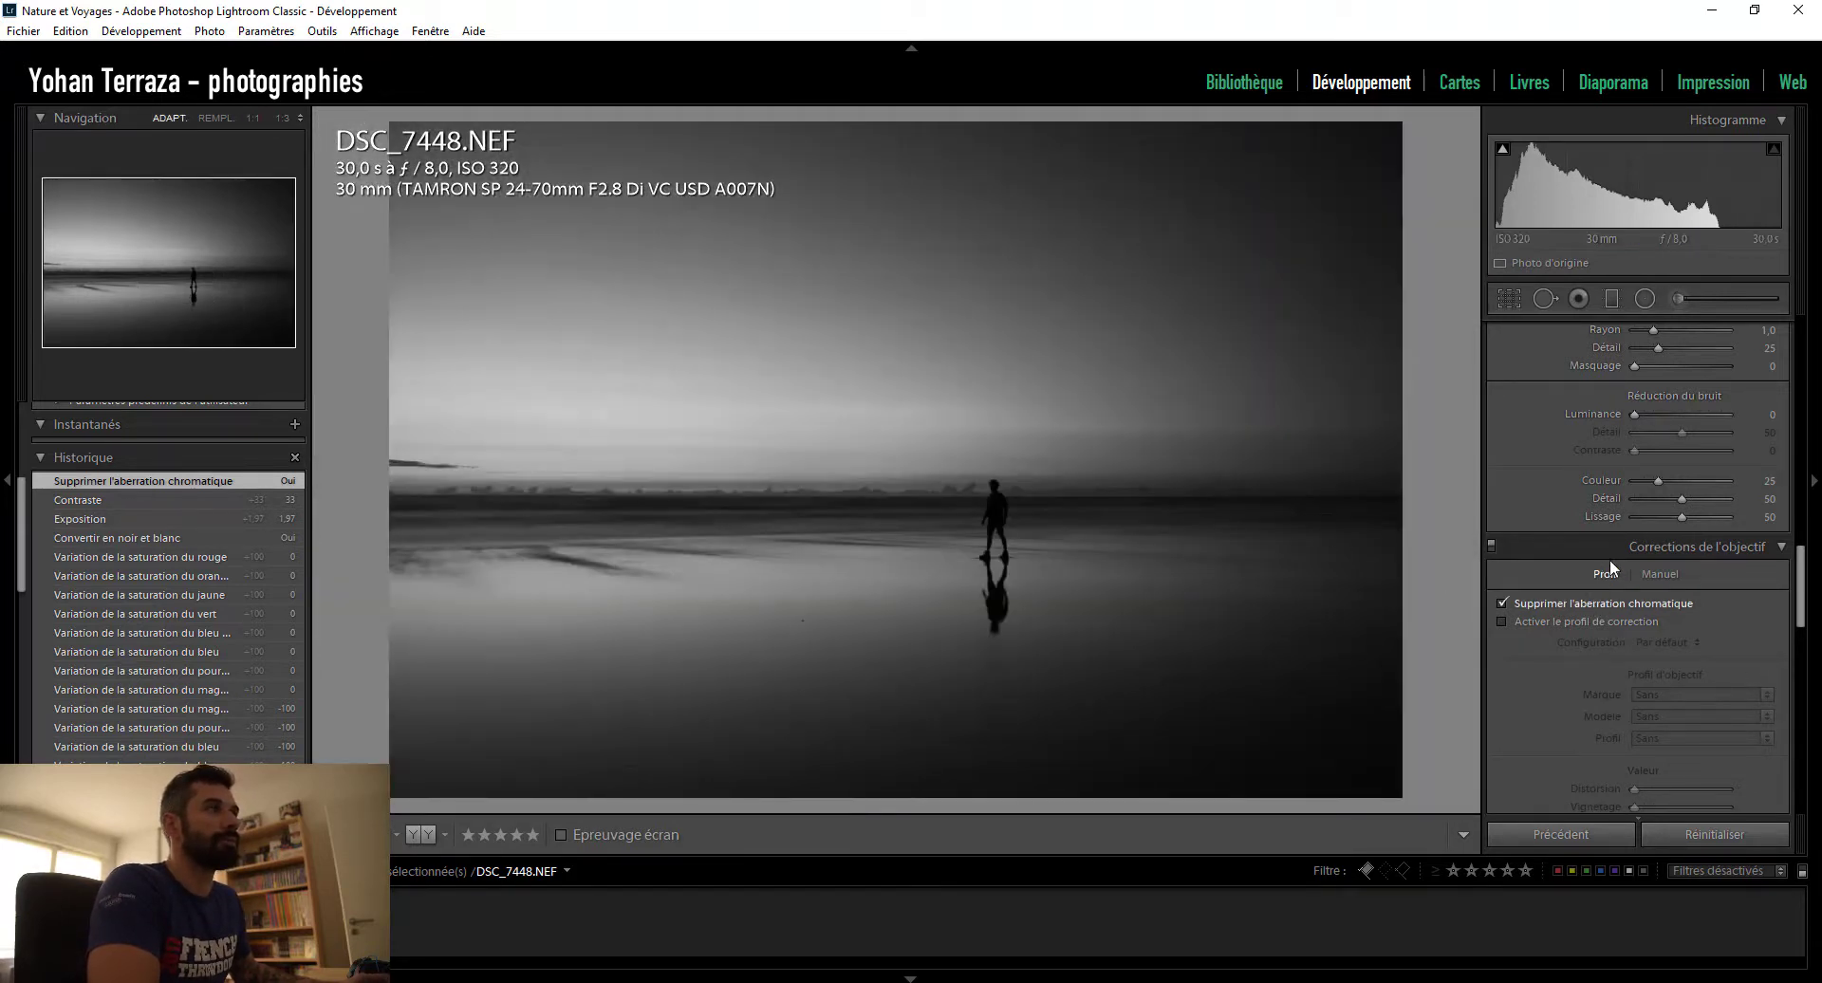
scroll(1555, 704, "down", 3)
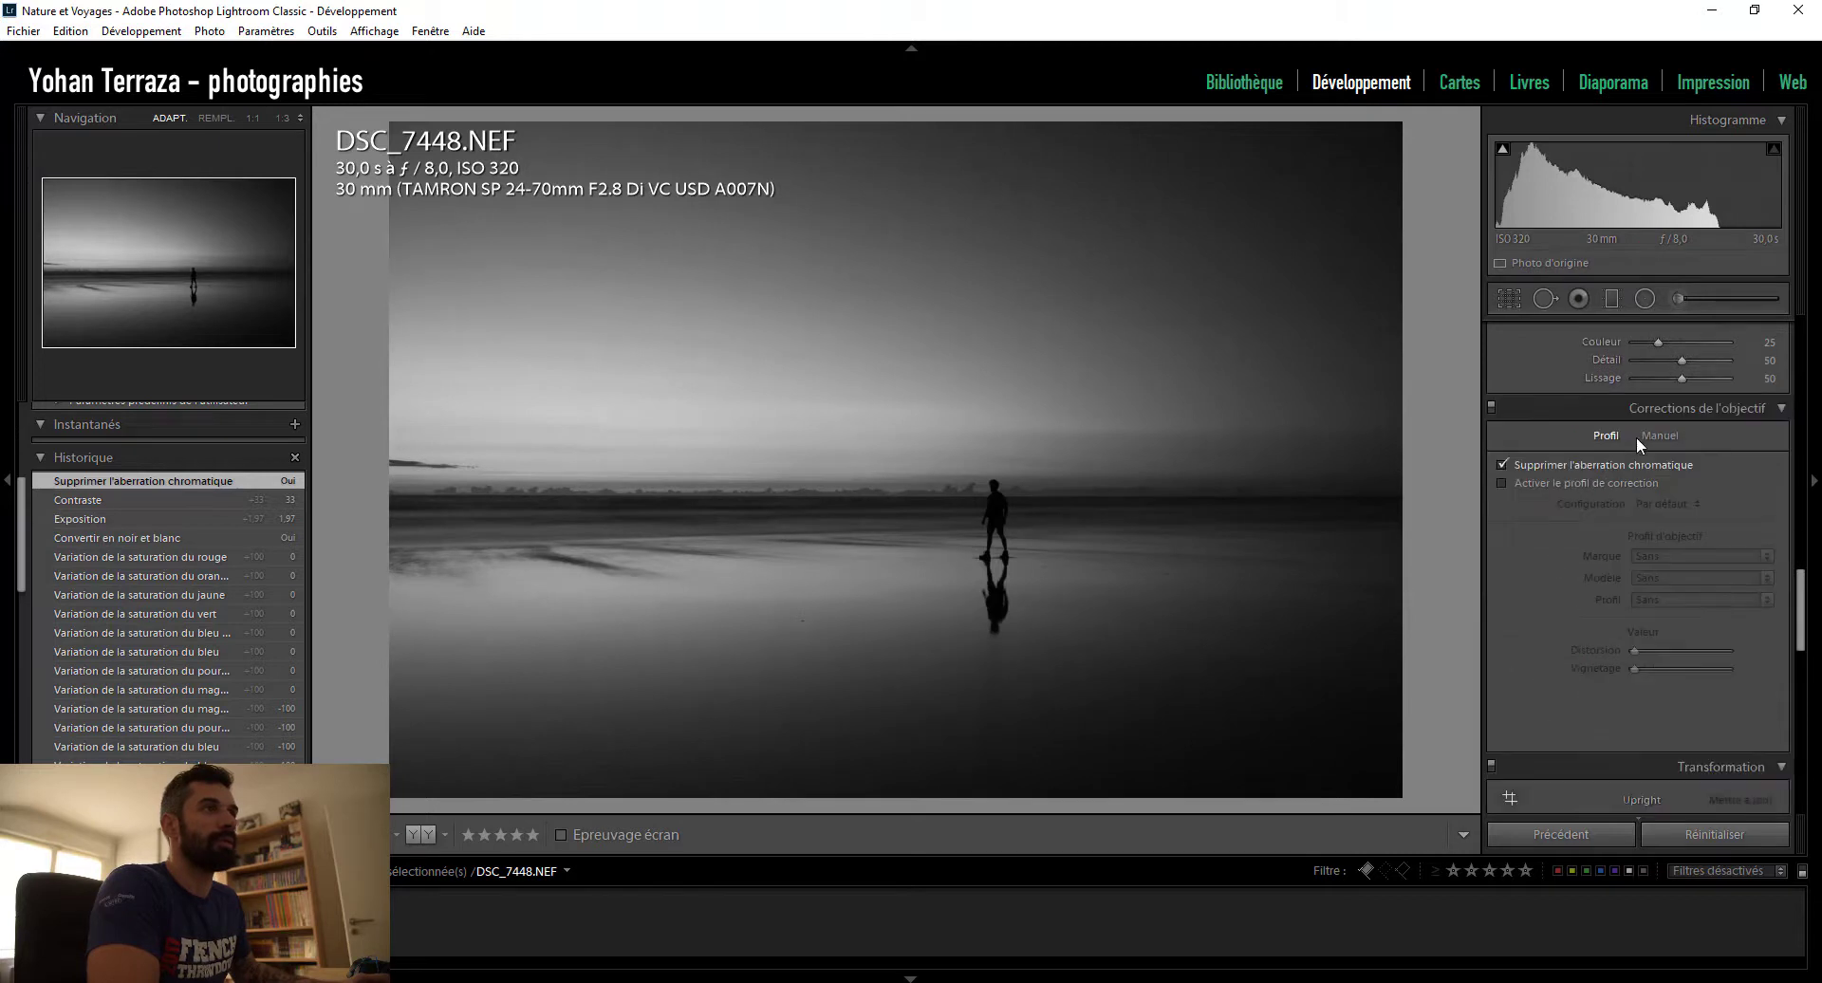
left_click(1526, 486)
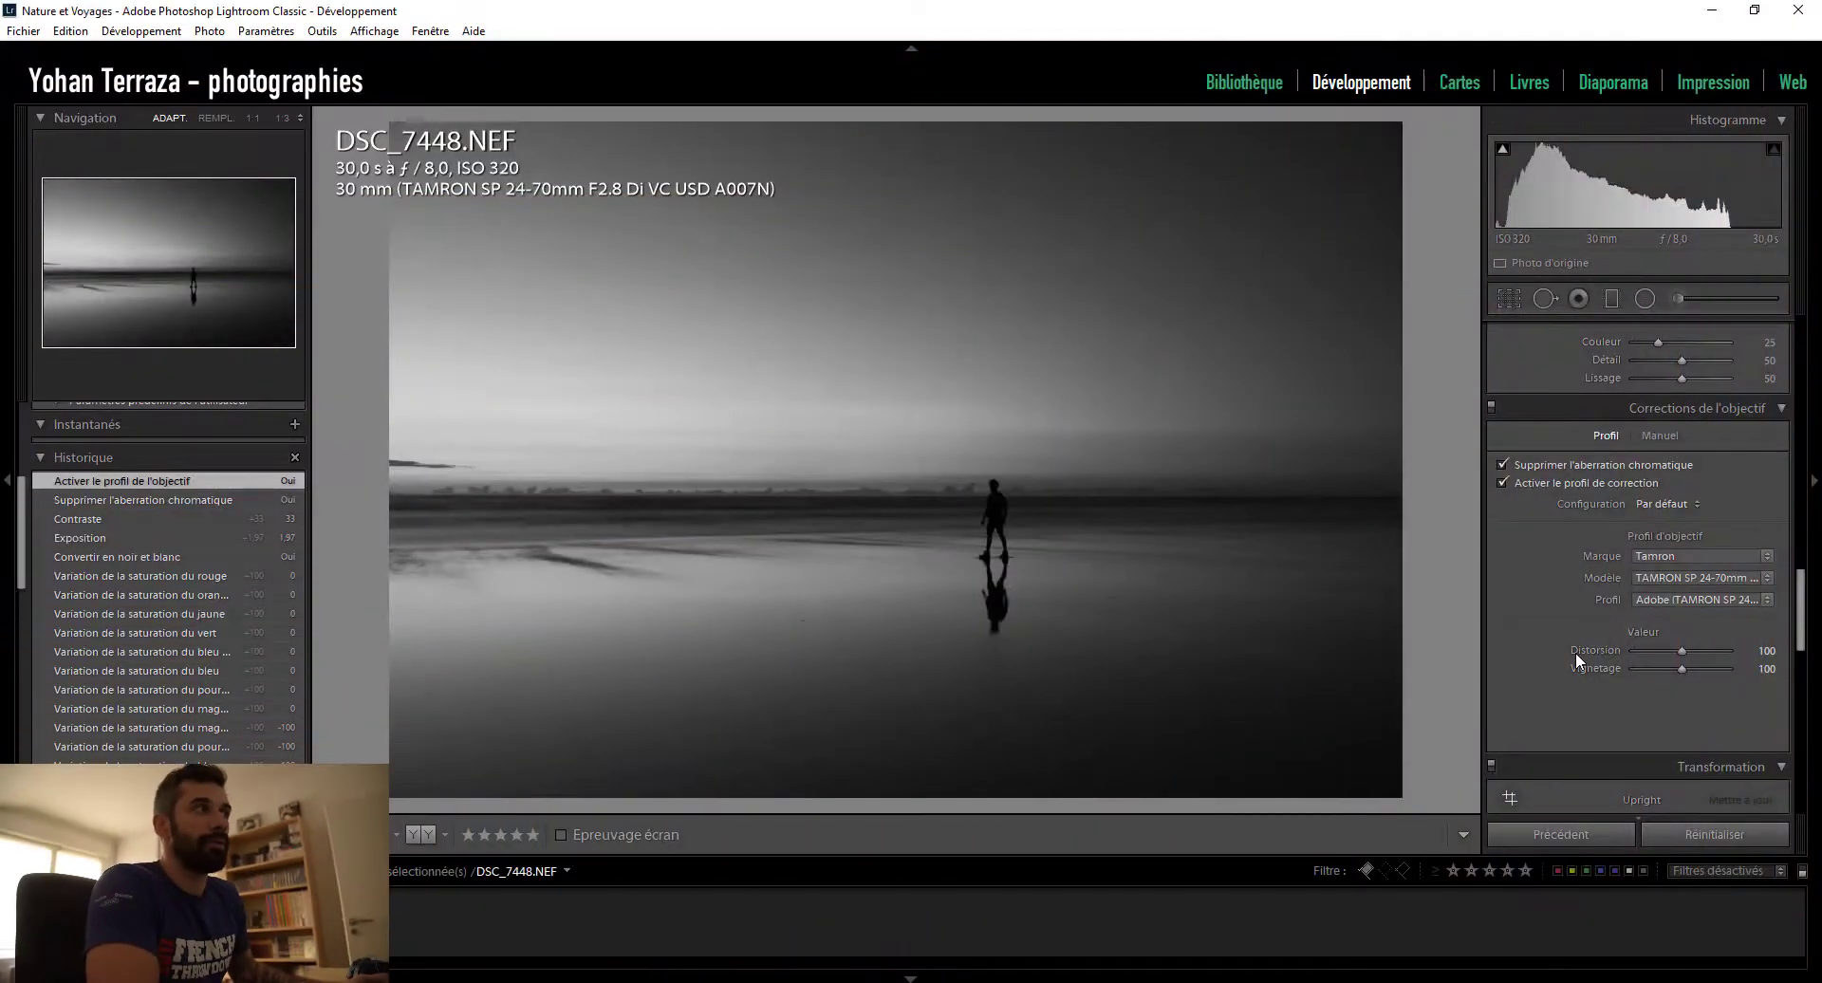
- Set the sharpening amount (Gain) to 53 and check the horizon and walking figure at 1:1
scroll(1581, 651, "up", 3)
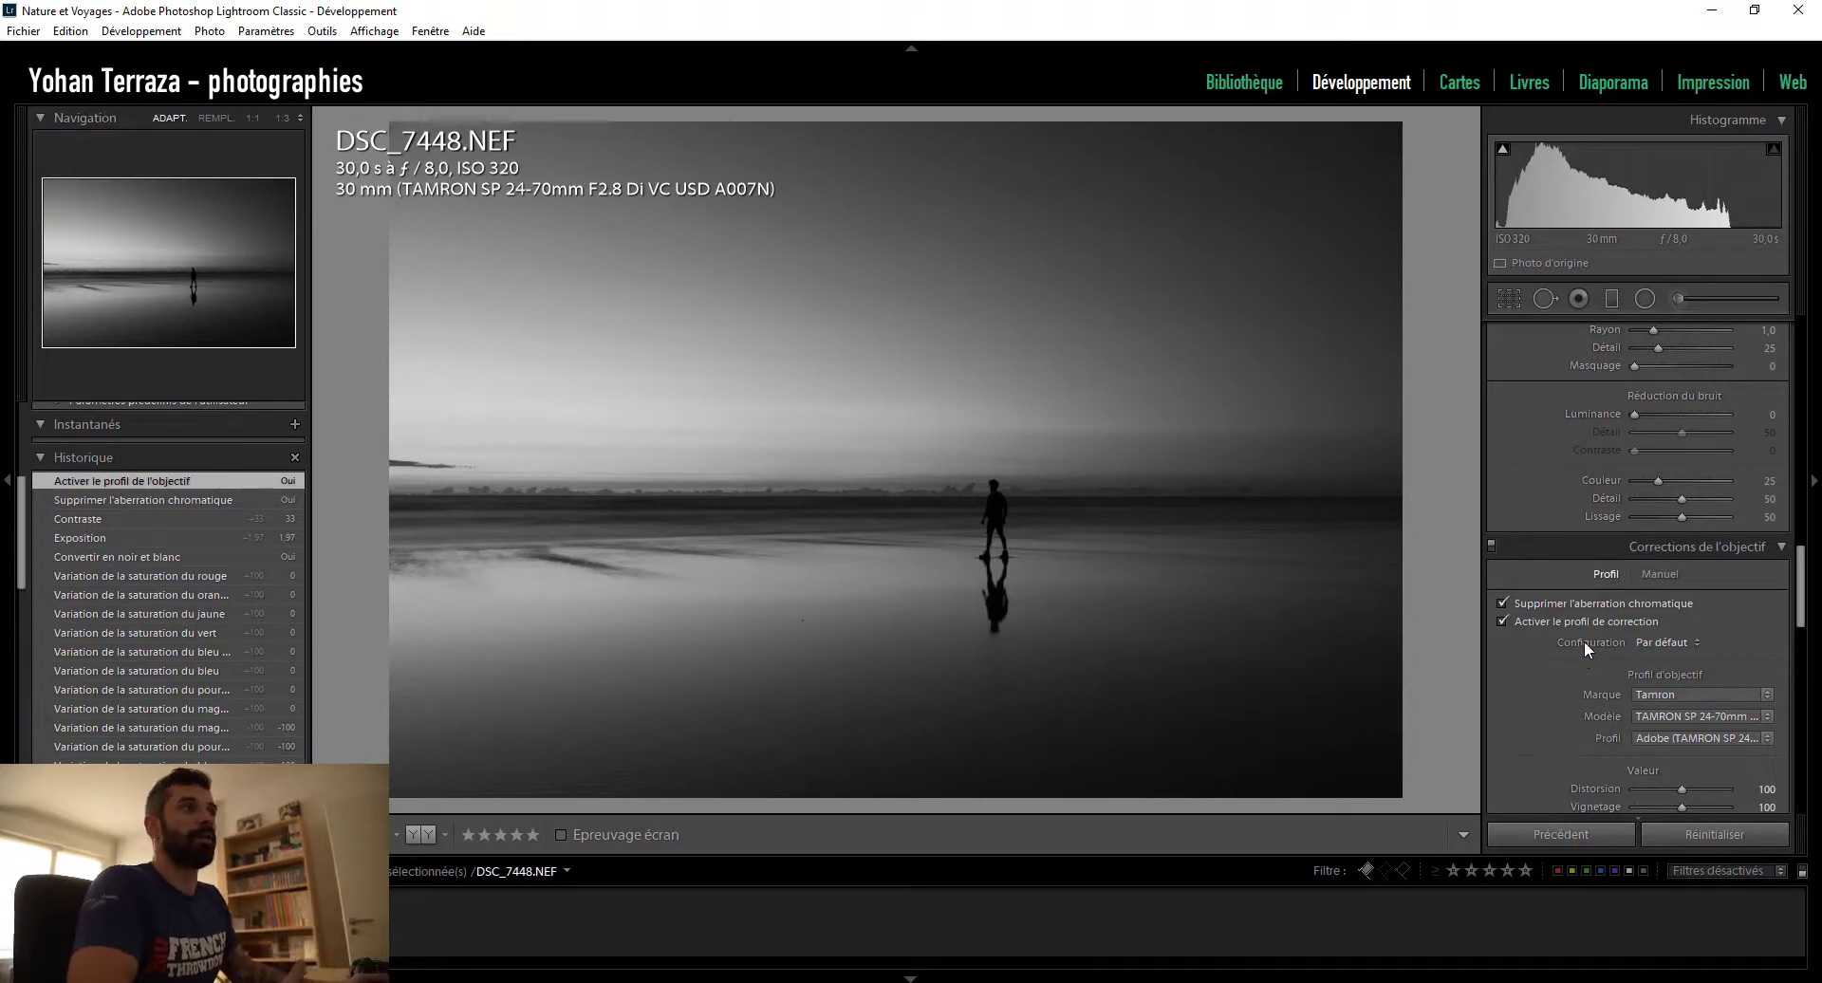
scroll(1584, 645, "up", 10)
scroll(1548, 625, "down", 9)
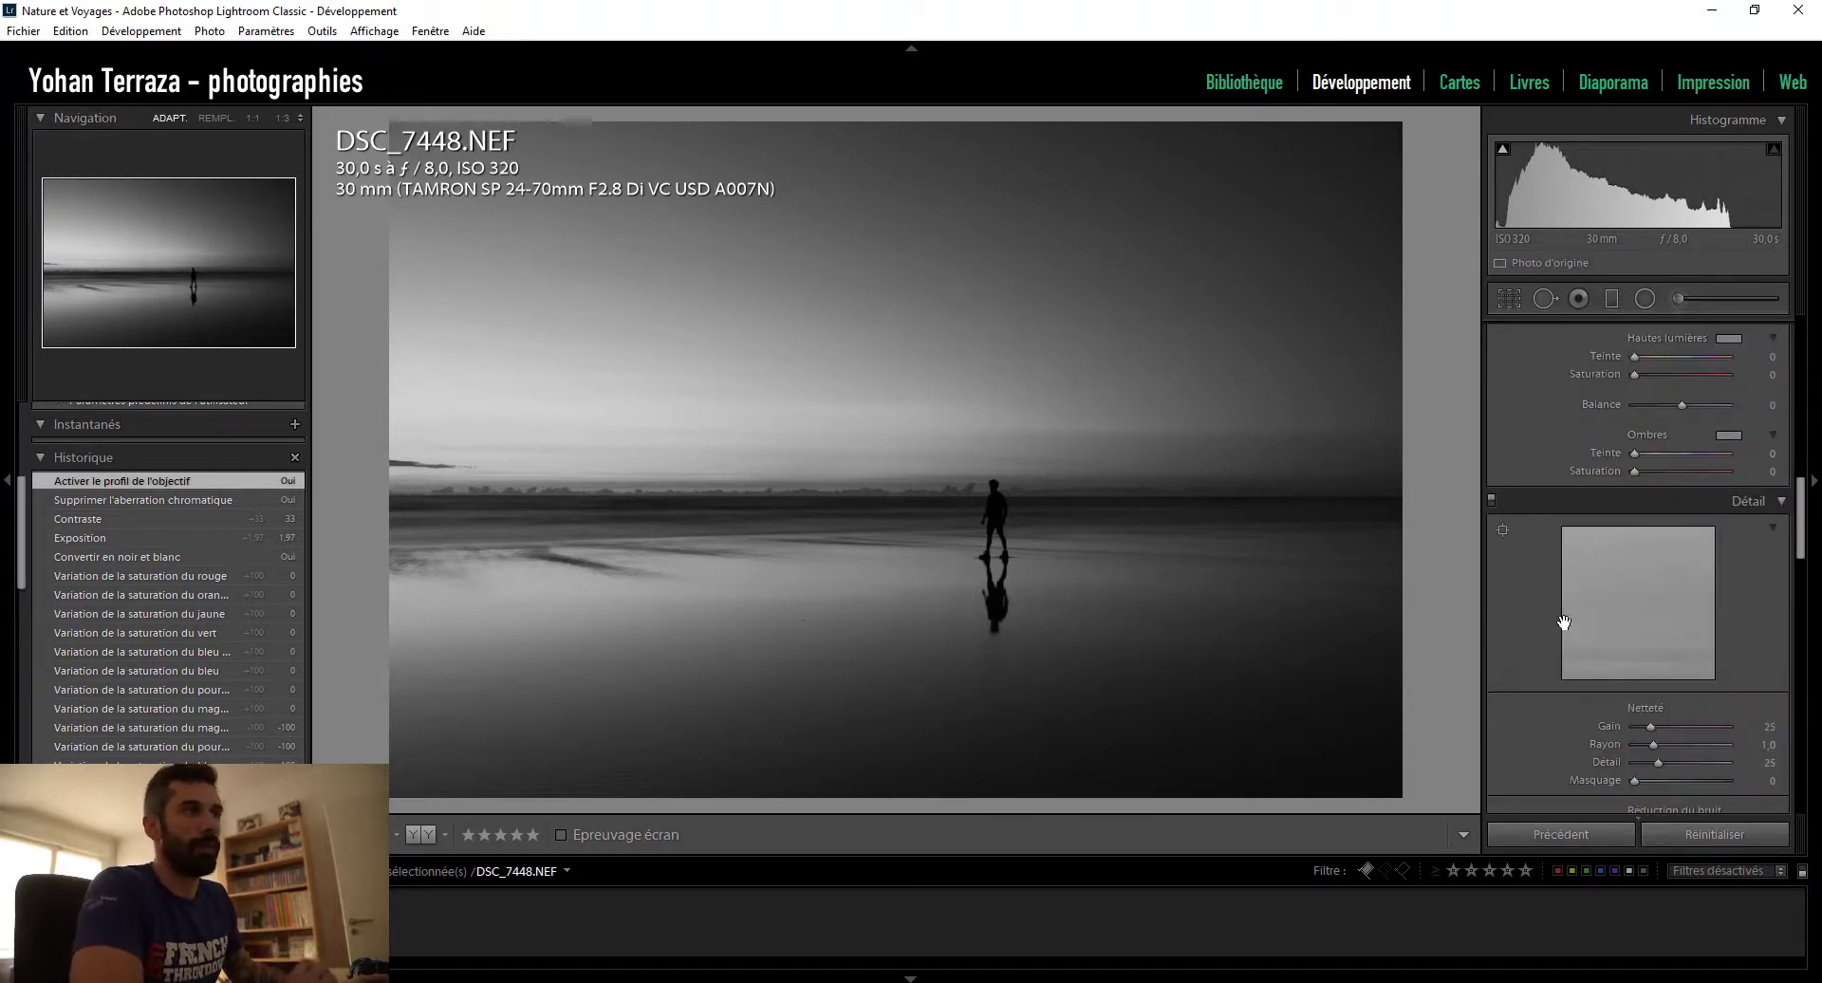
left_click(1667, 449)
scroll(1556, 531, "up", 2)
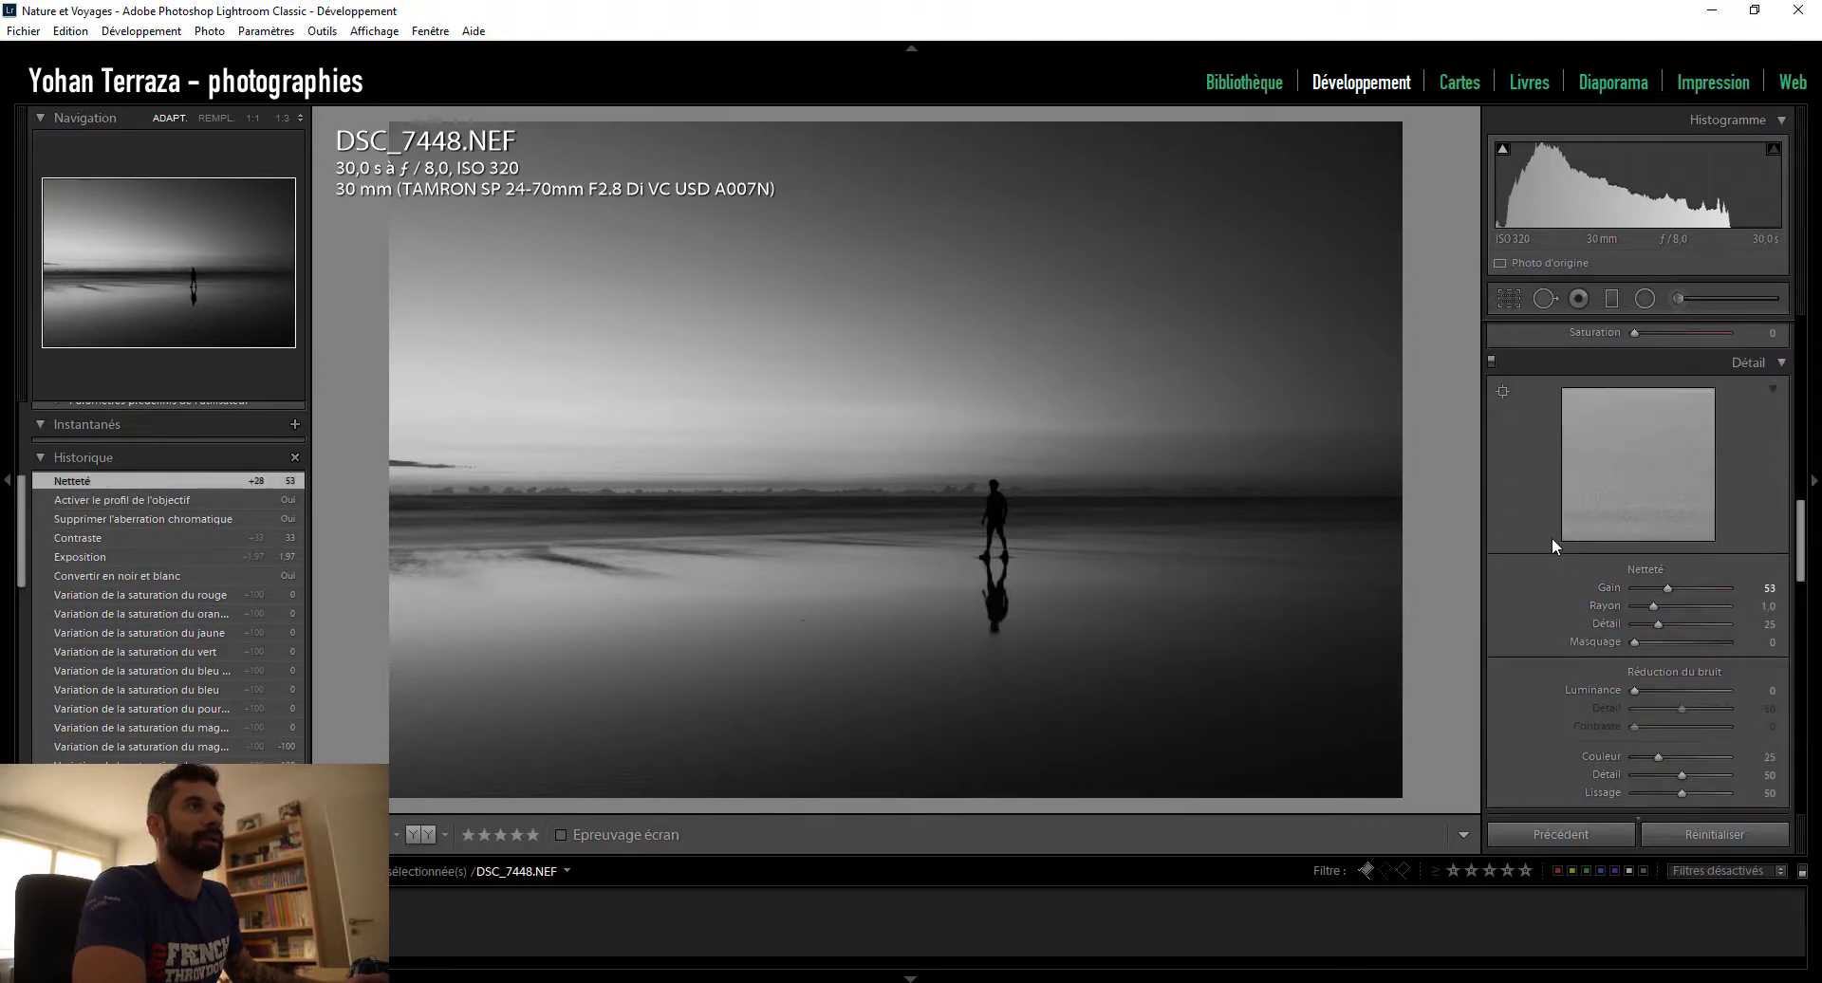
left_click(874, 475)
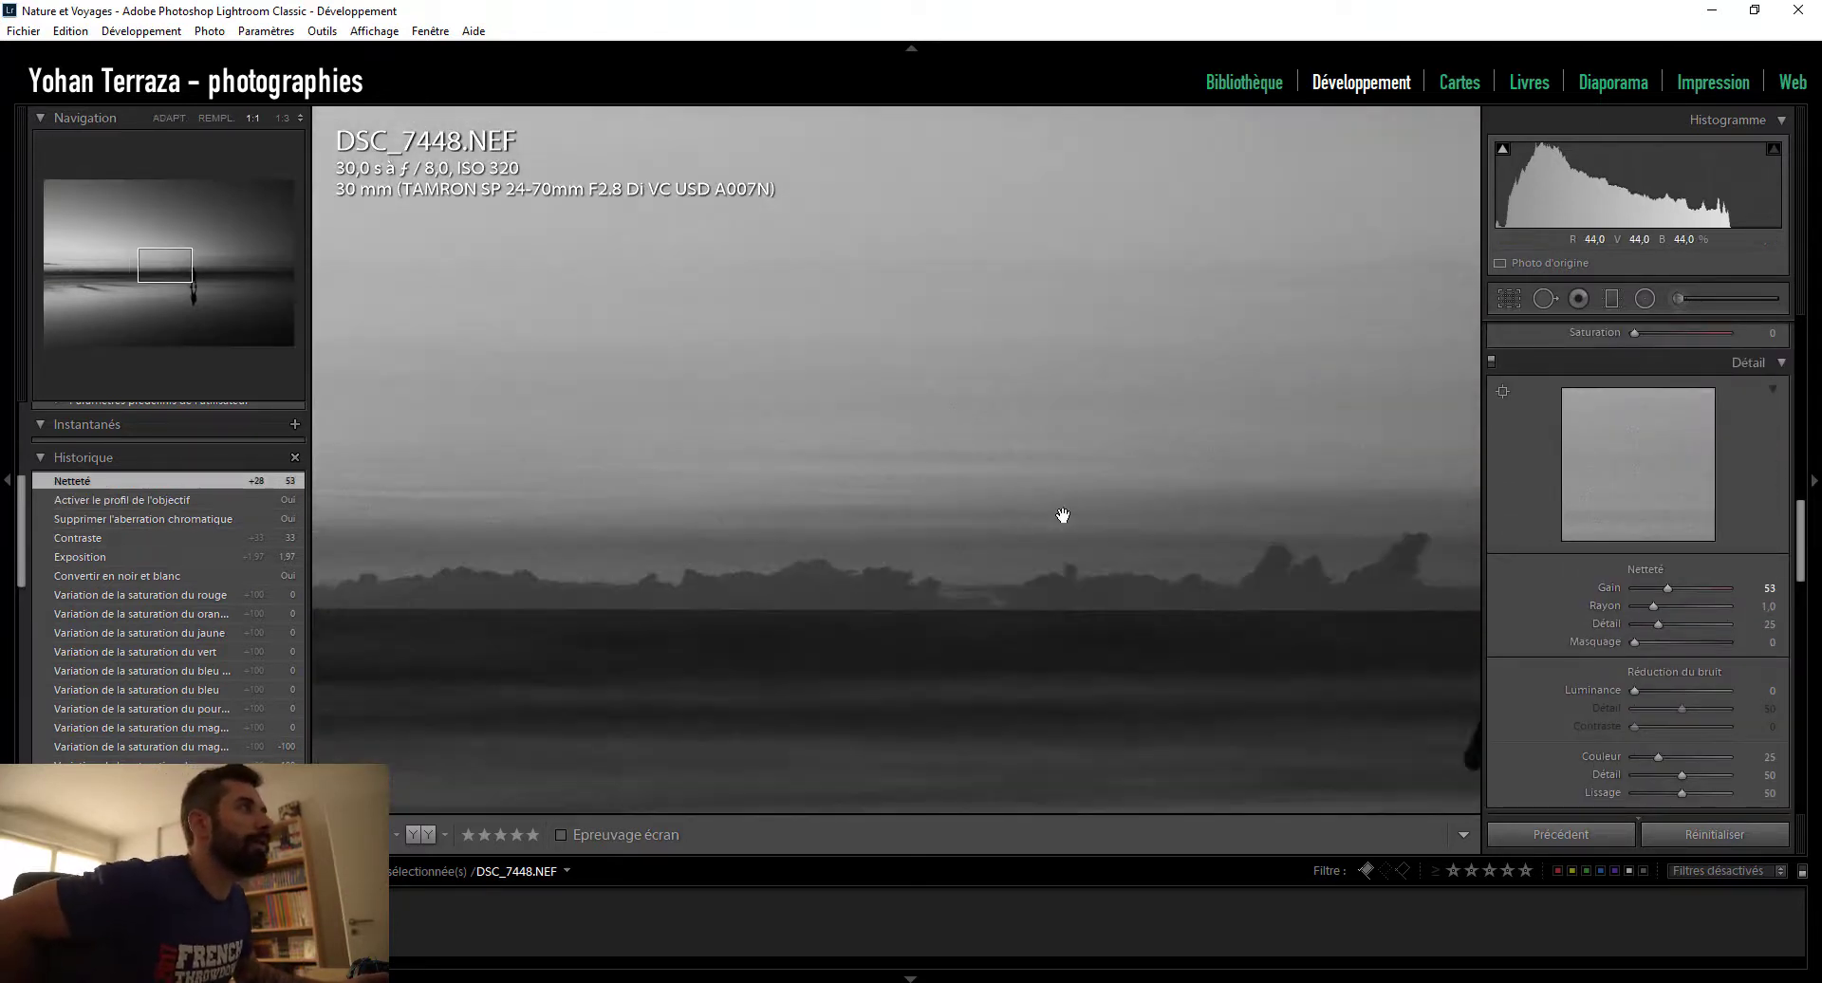
left_click_drag(1061, 516, 1325, 346)
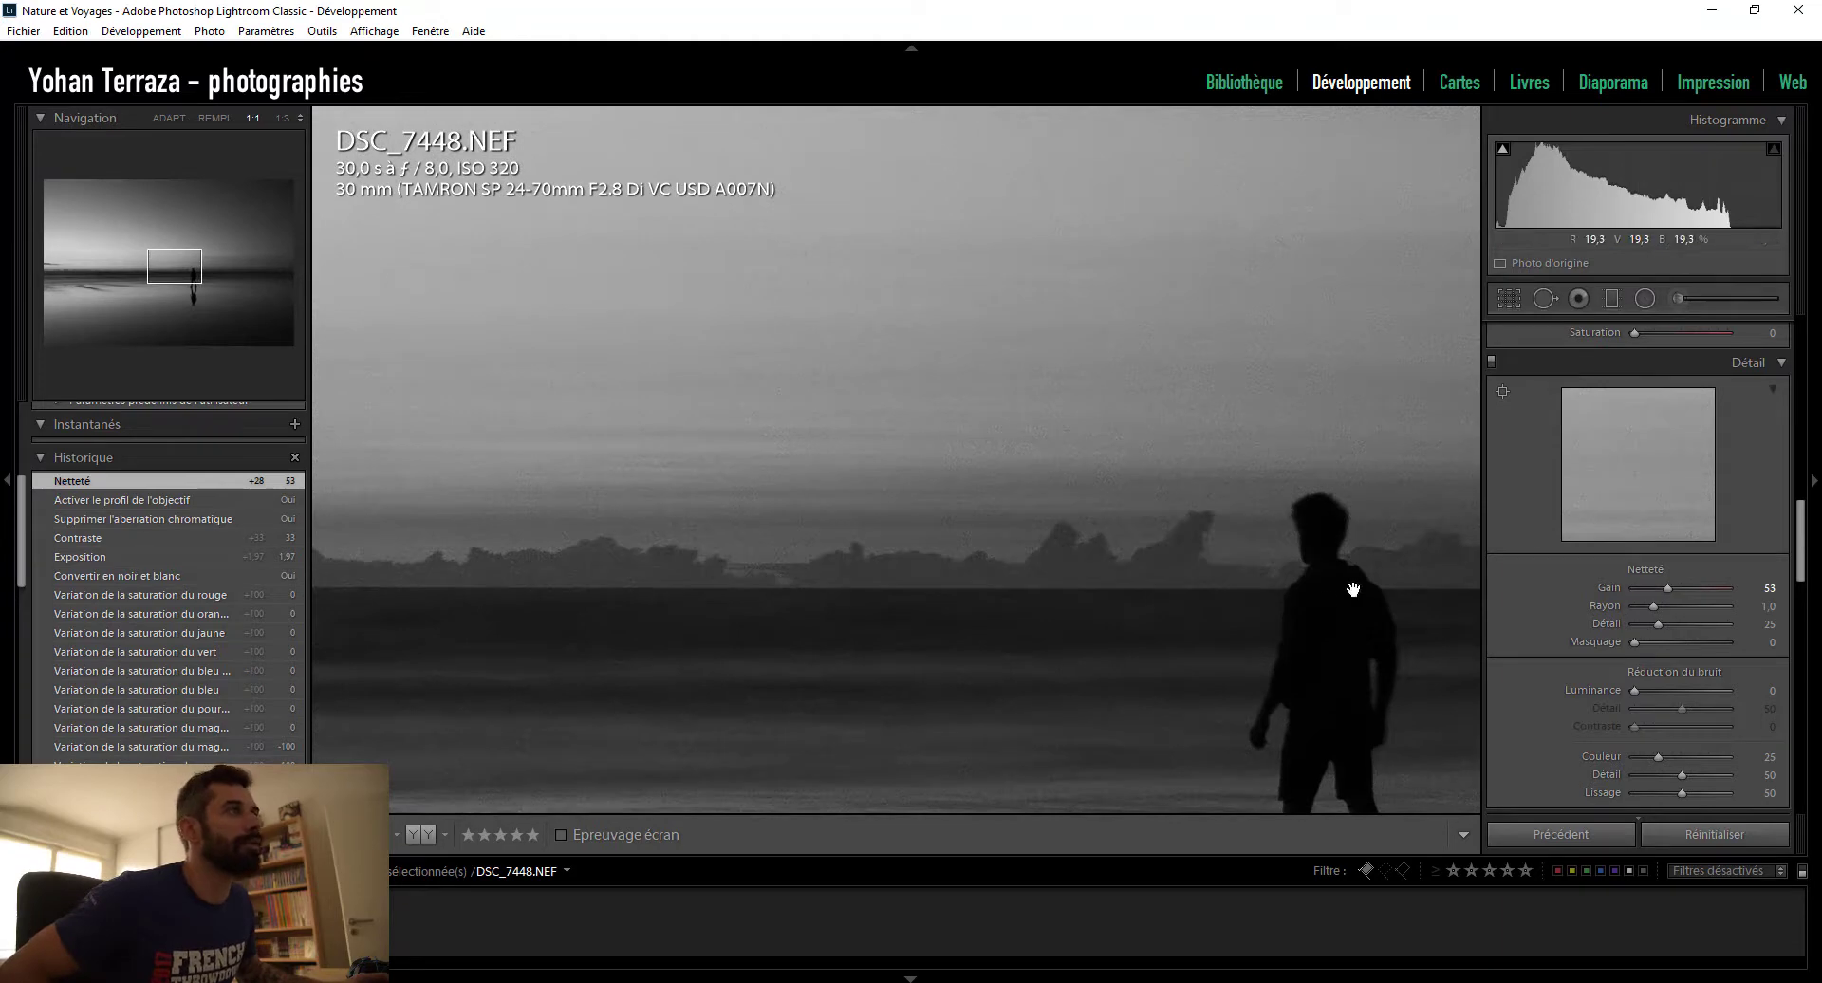
left_click(1118, 418)
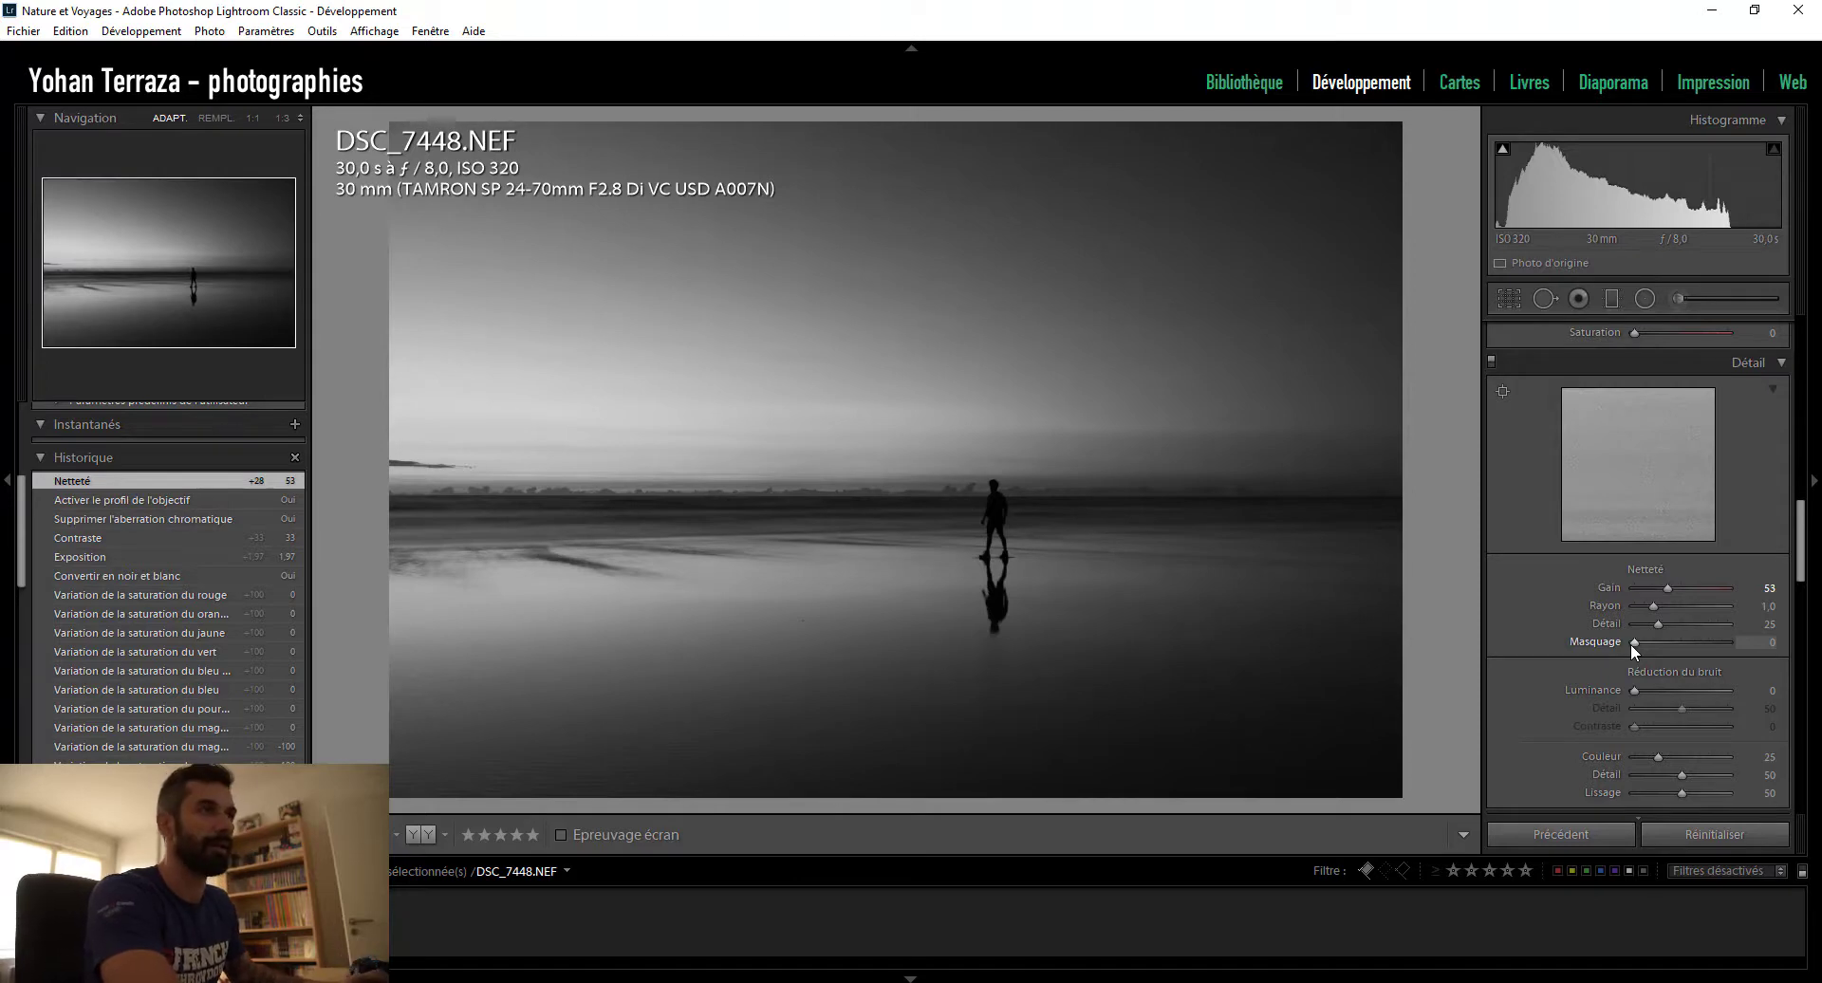
- Set the sharpening masking (Masquage) to 18 while previewing the edge mask
key("alt")
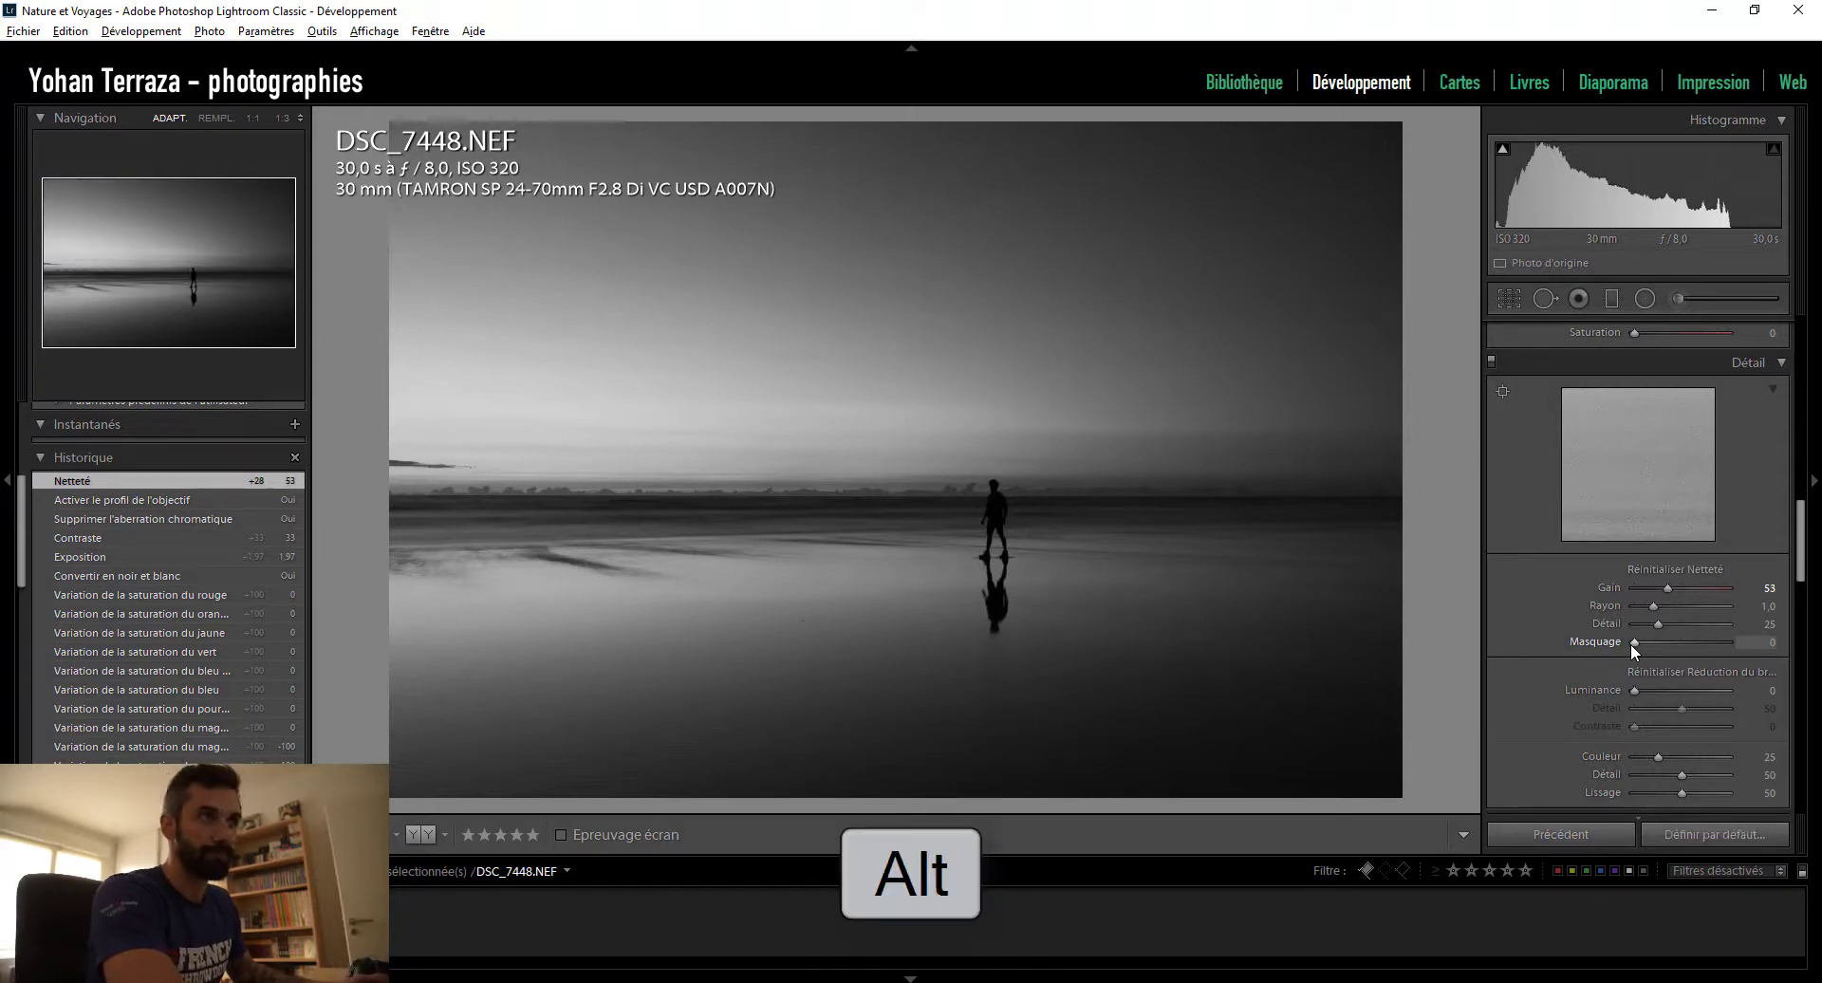
left_click_drag(1636, 645, 1649, 646)
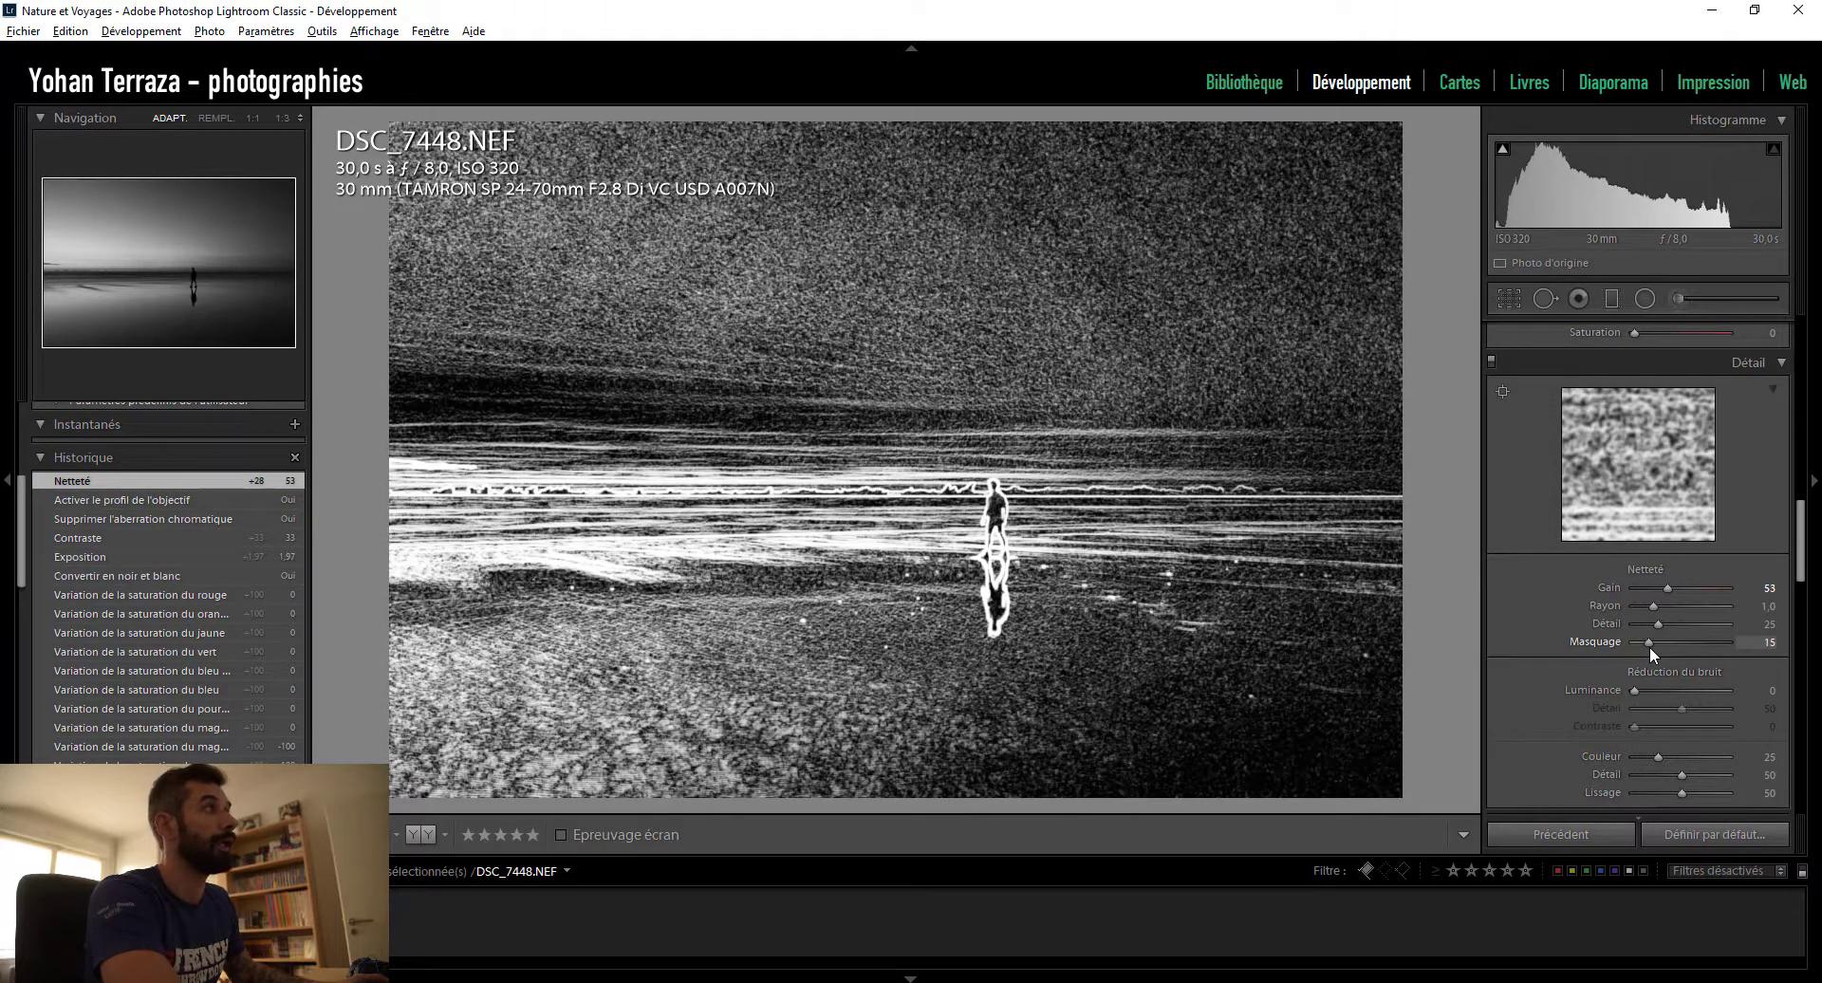
left_click_drag(1650, 646, 1693, 641)
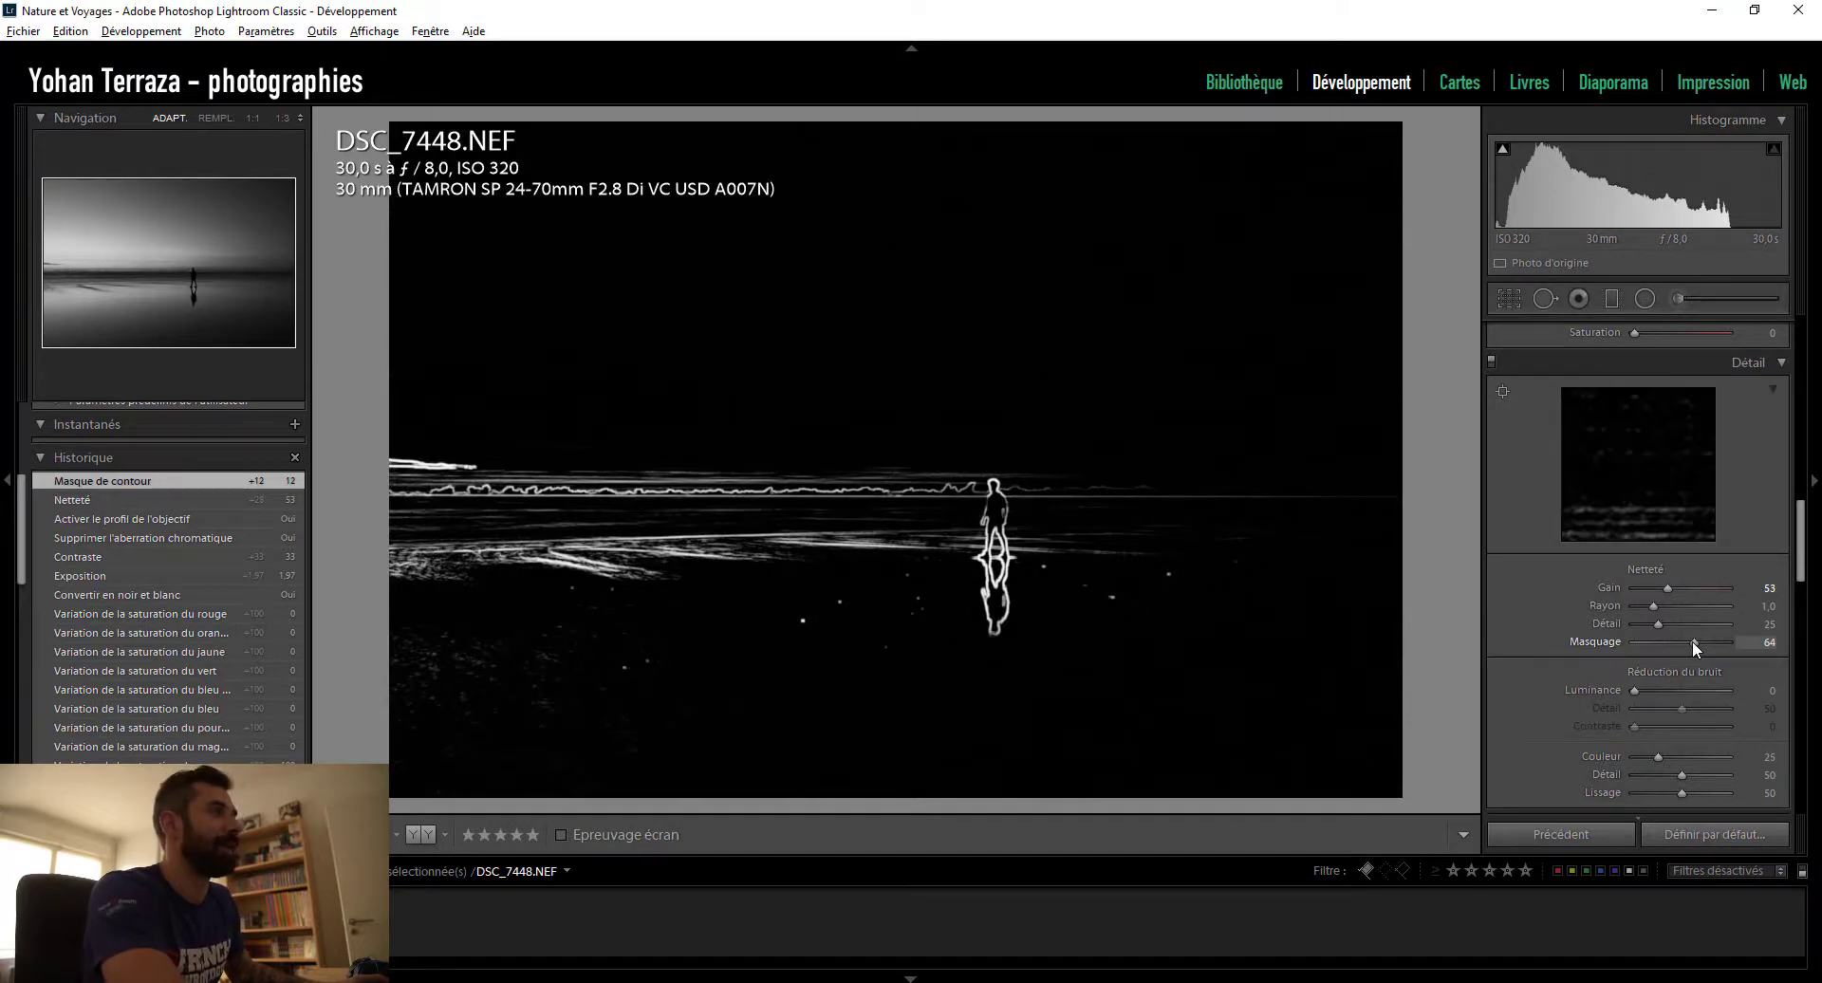
left_click_drag(1693, 640, 1649, 641)
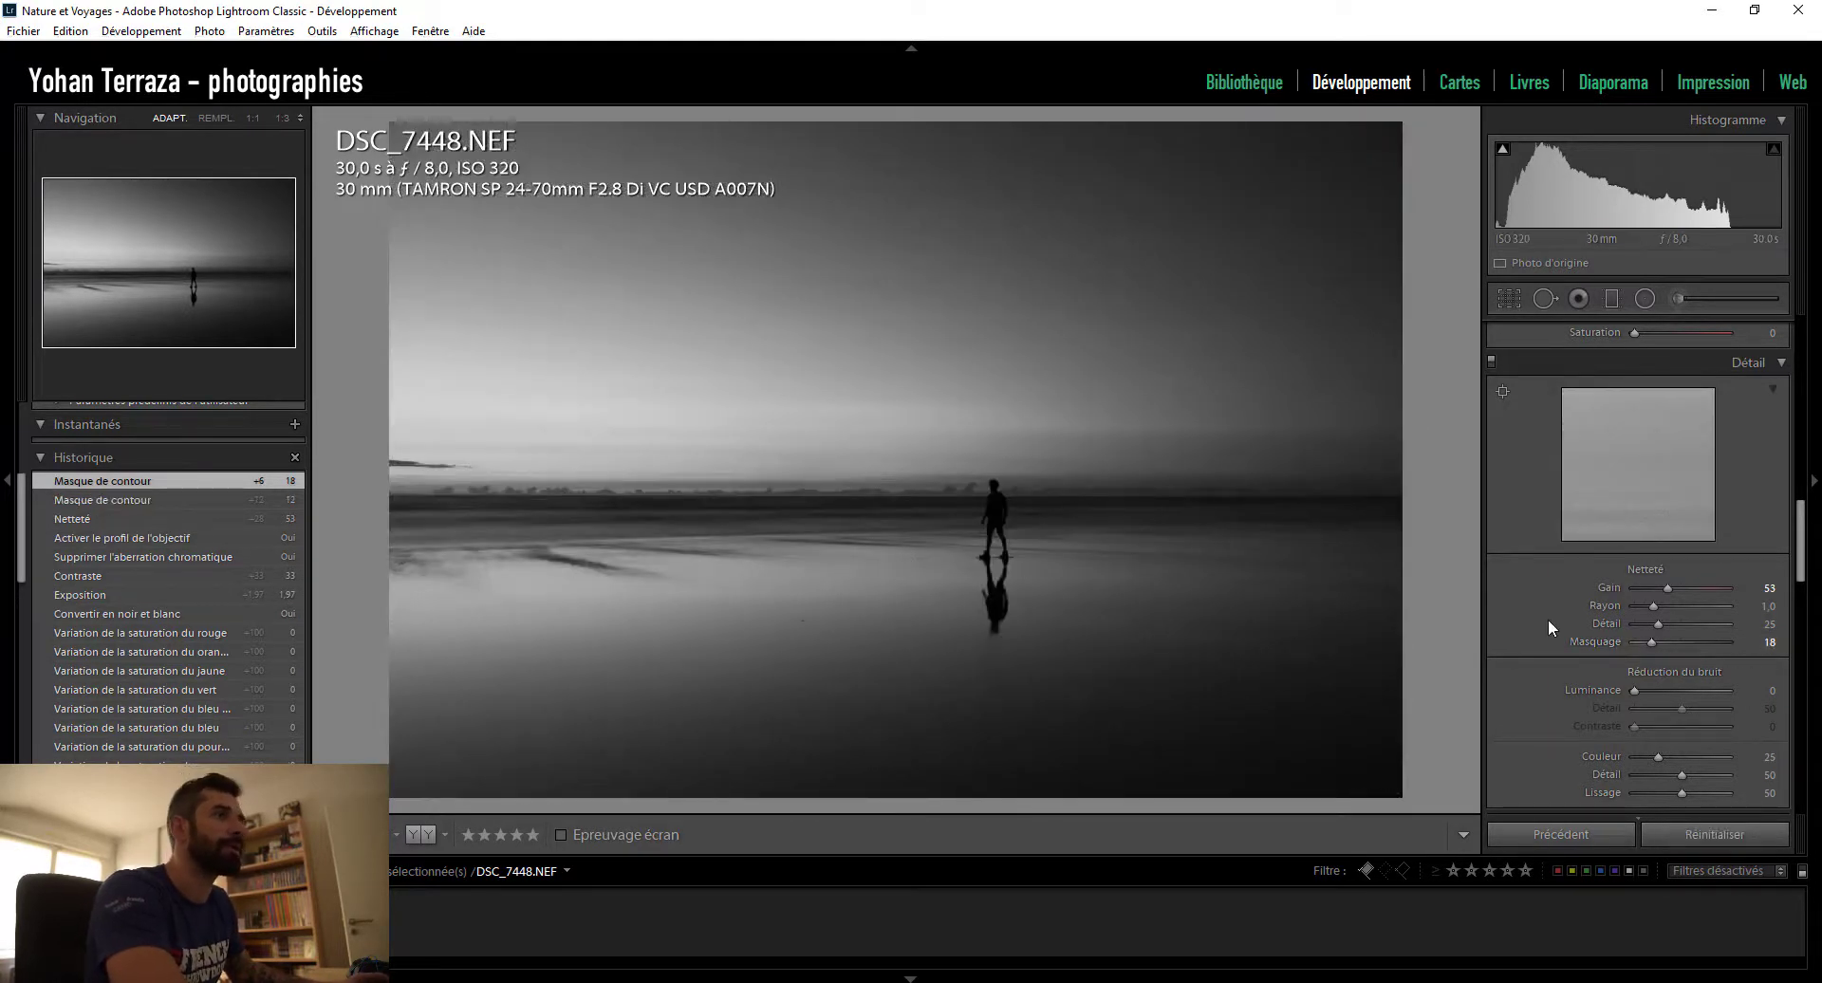
- Set the whites (Blancs) to +52, blacks (Noirs) to -29 and clarity (Clarté) to +17, and check the photo in lights-out view
scroll(1545, 620, "up", 3)
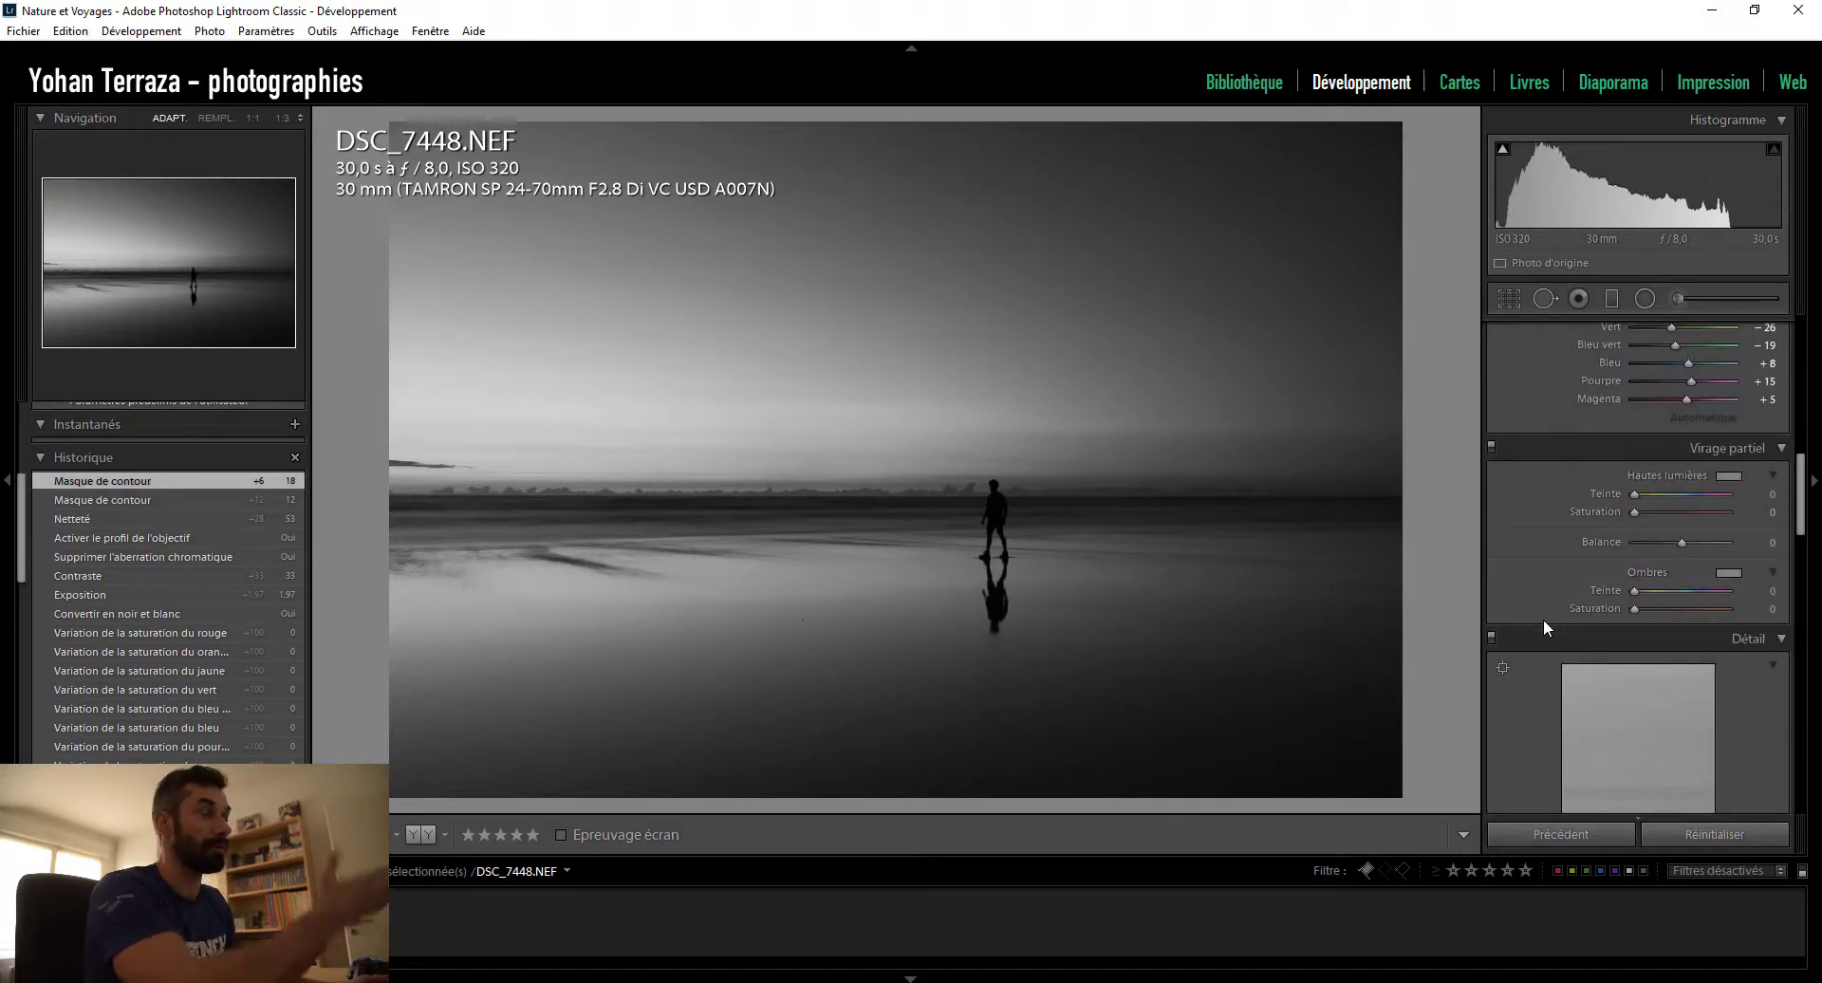
scroll(1536, 614, "up", 5)
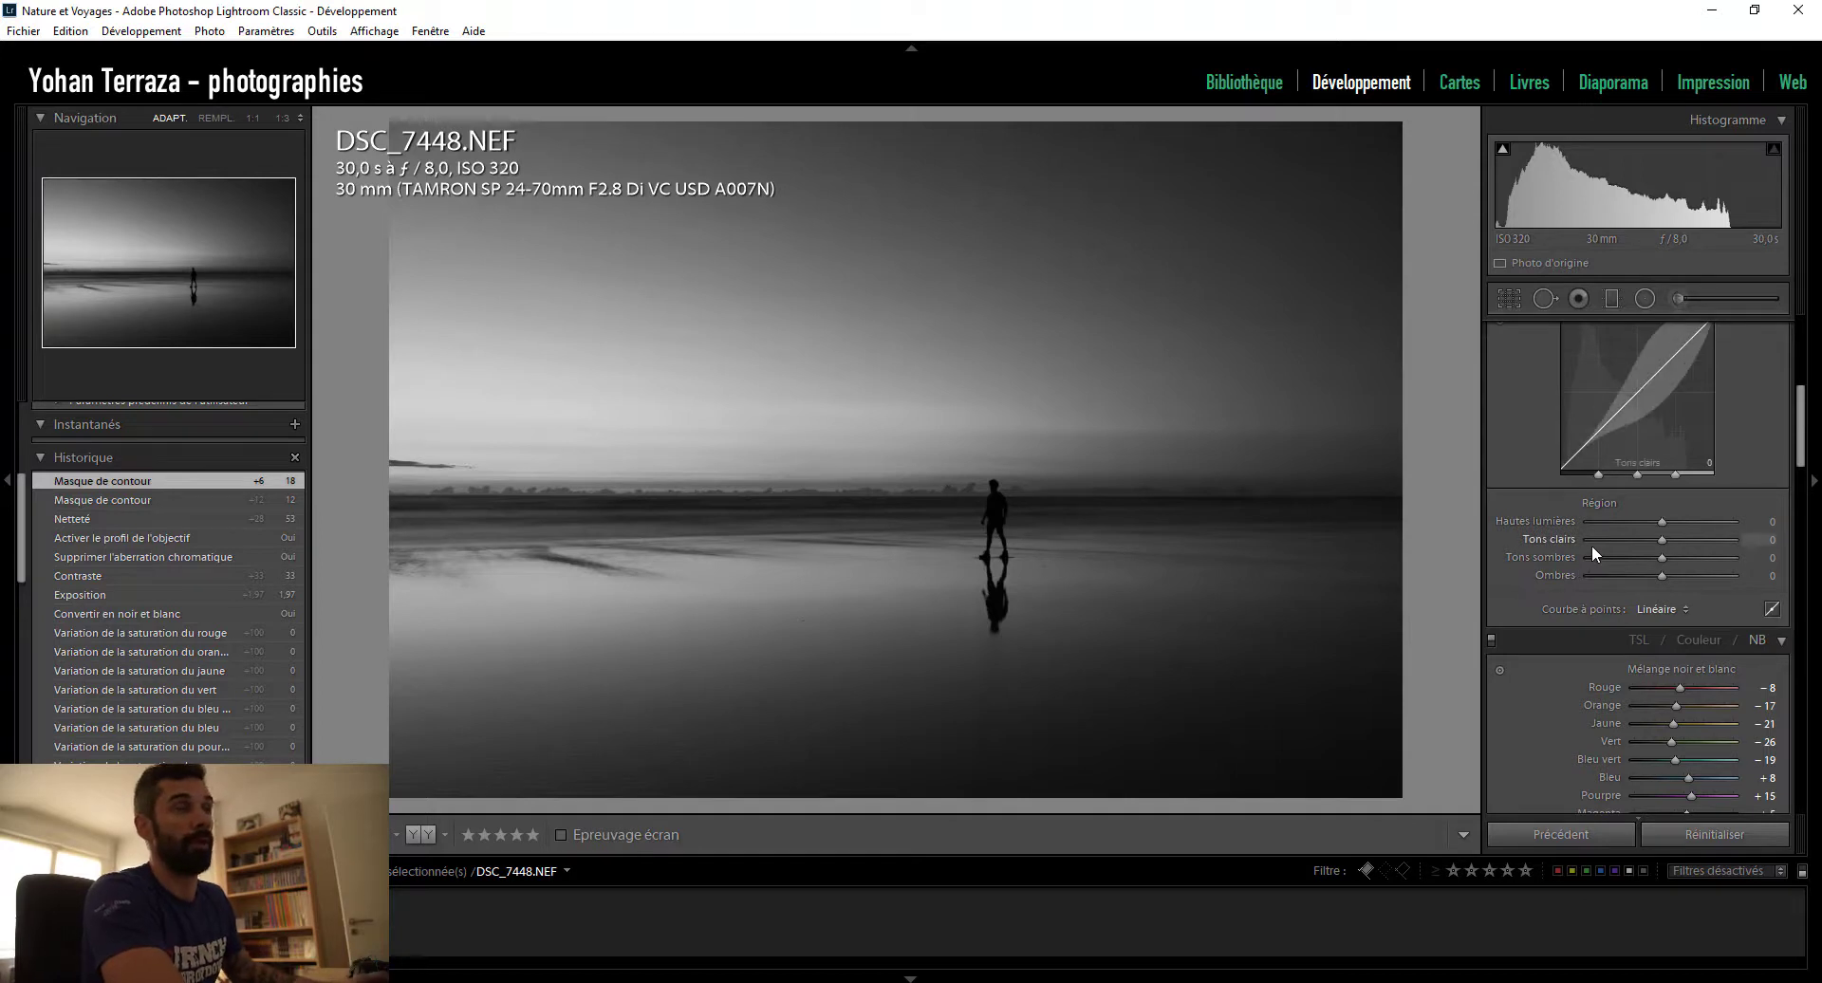
scroll(1535, 538, "up", 4)
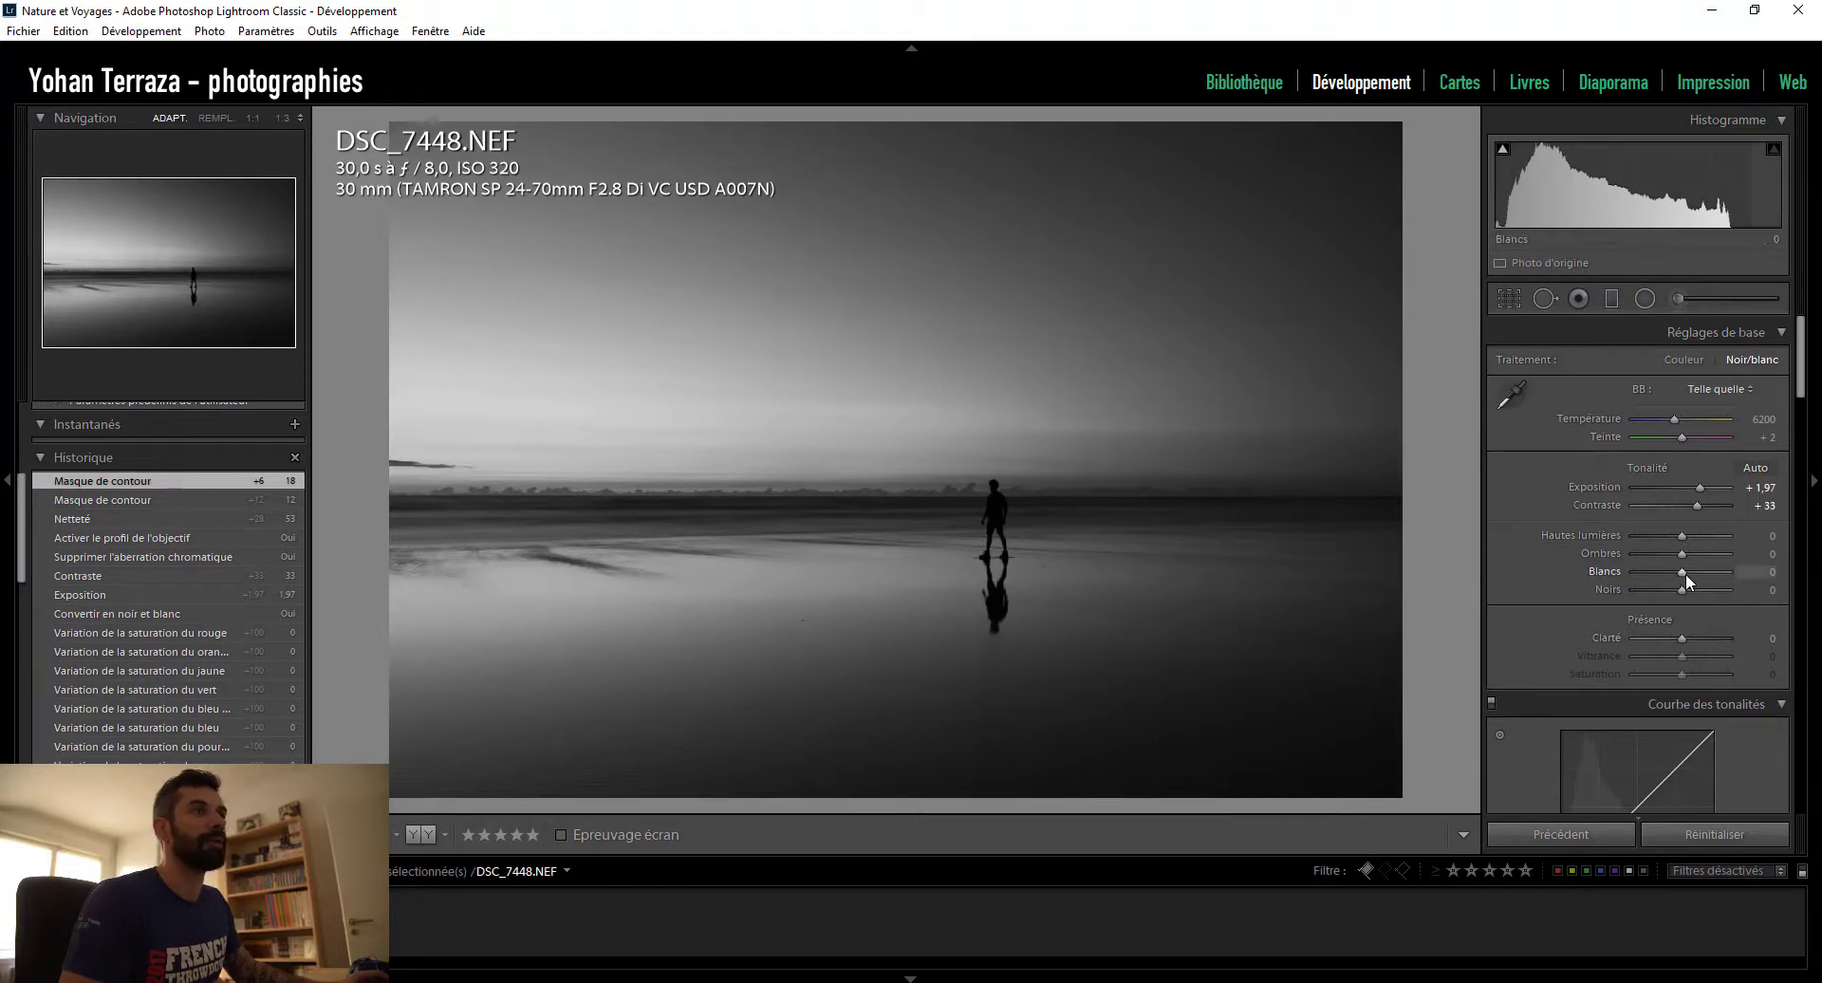
left_click_drag(1686, 573, 1706, 572)
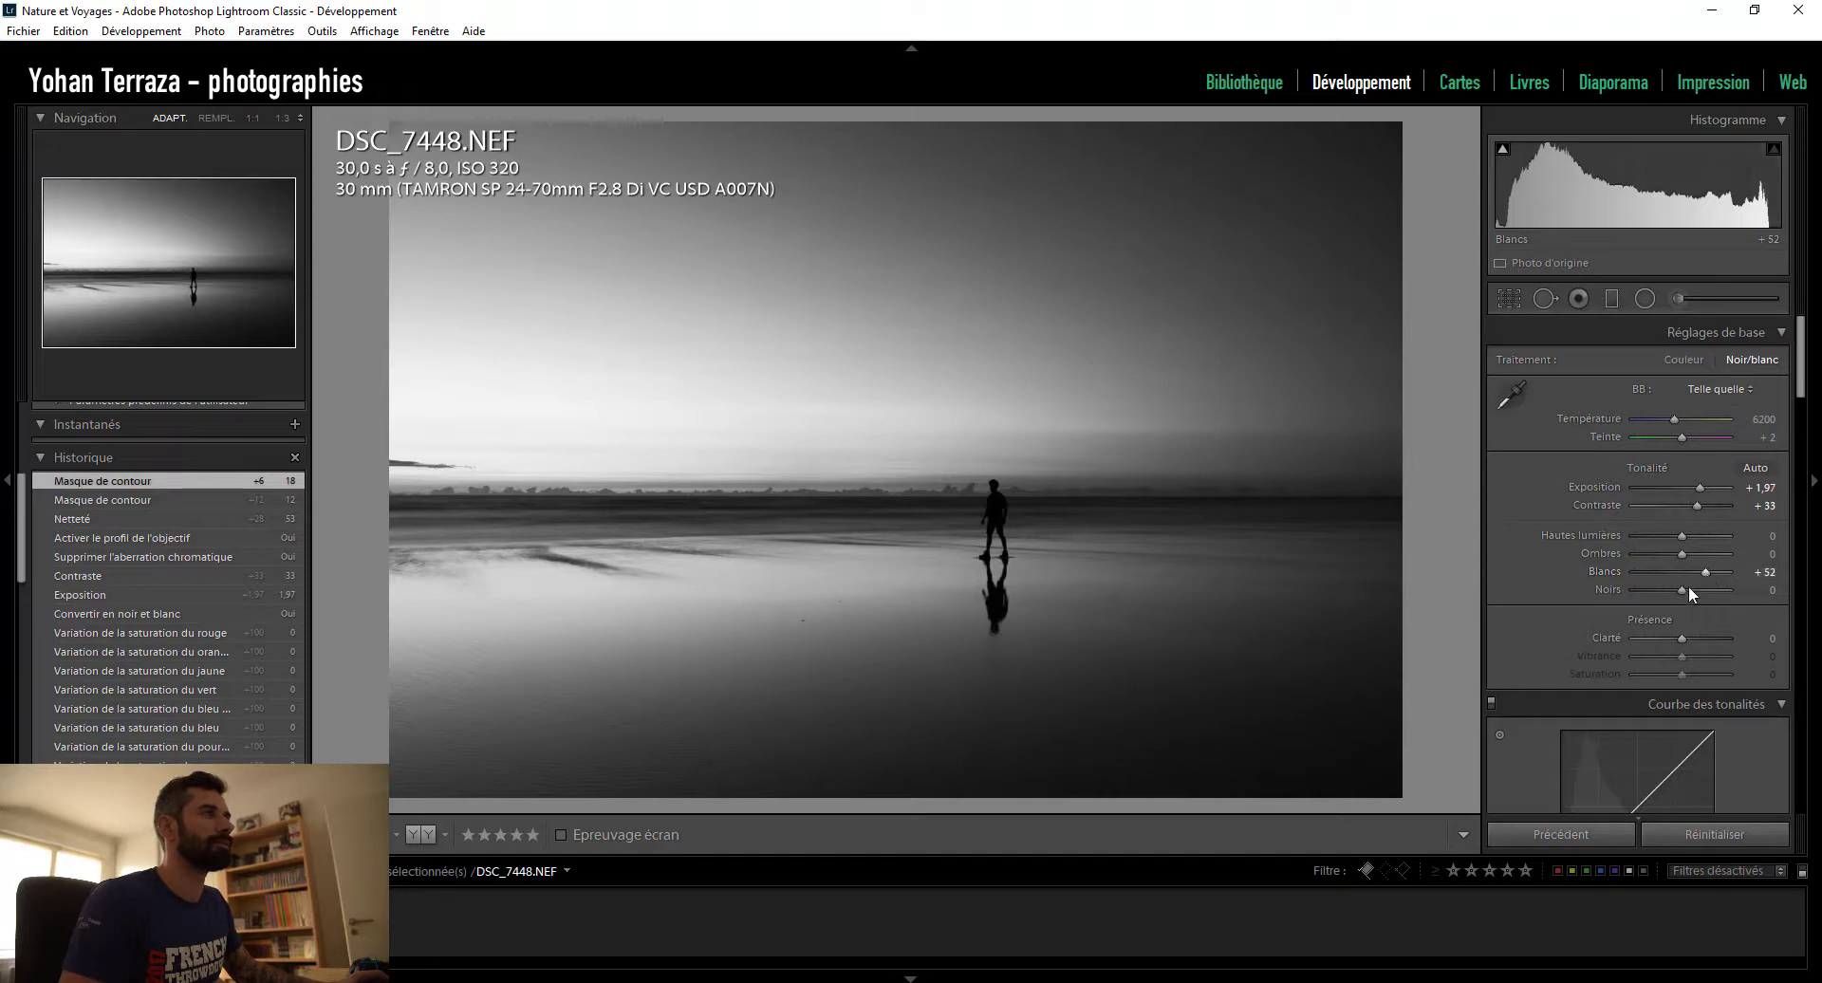
left_click_drag(1682, 590, 1689, 638)
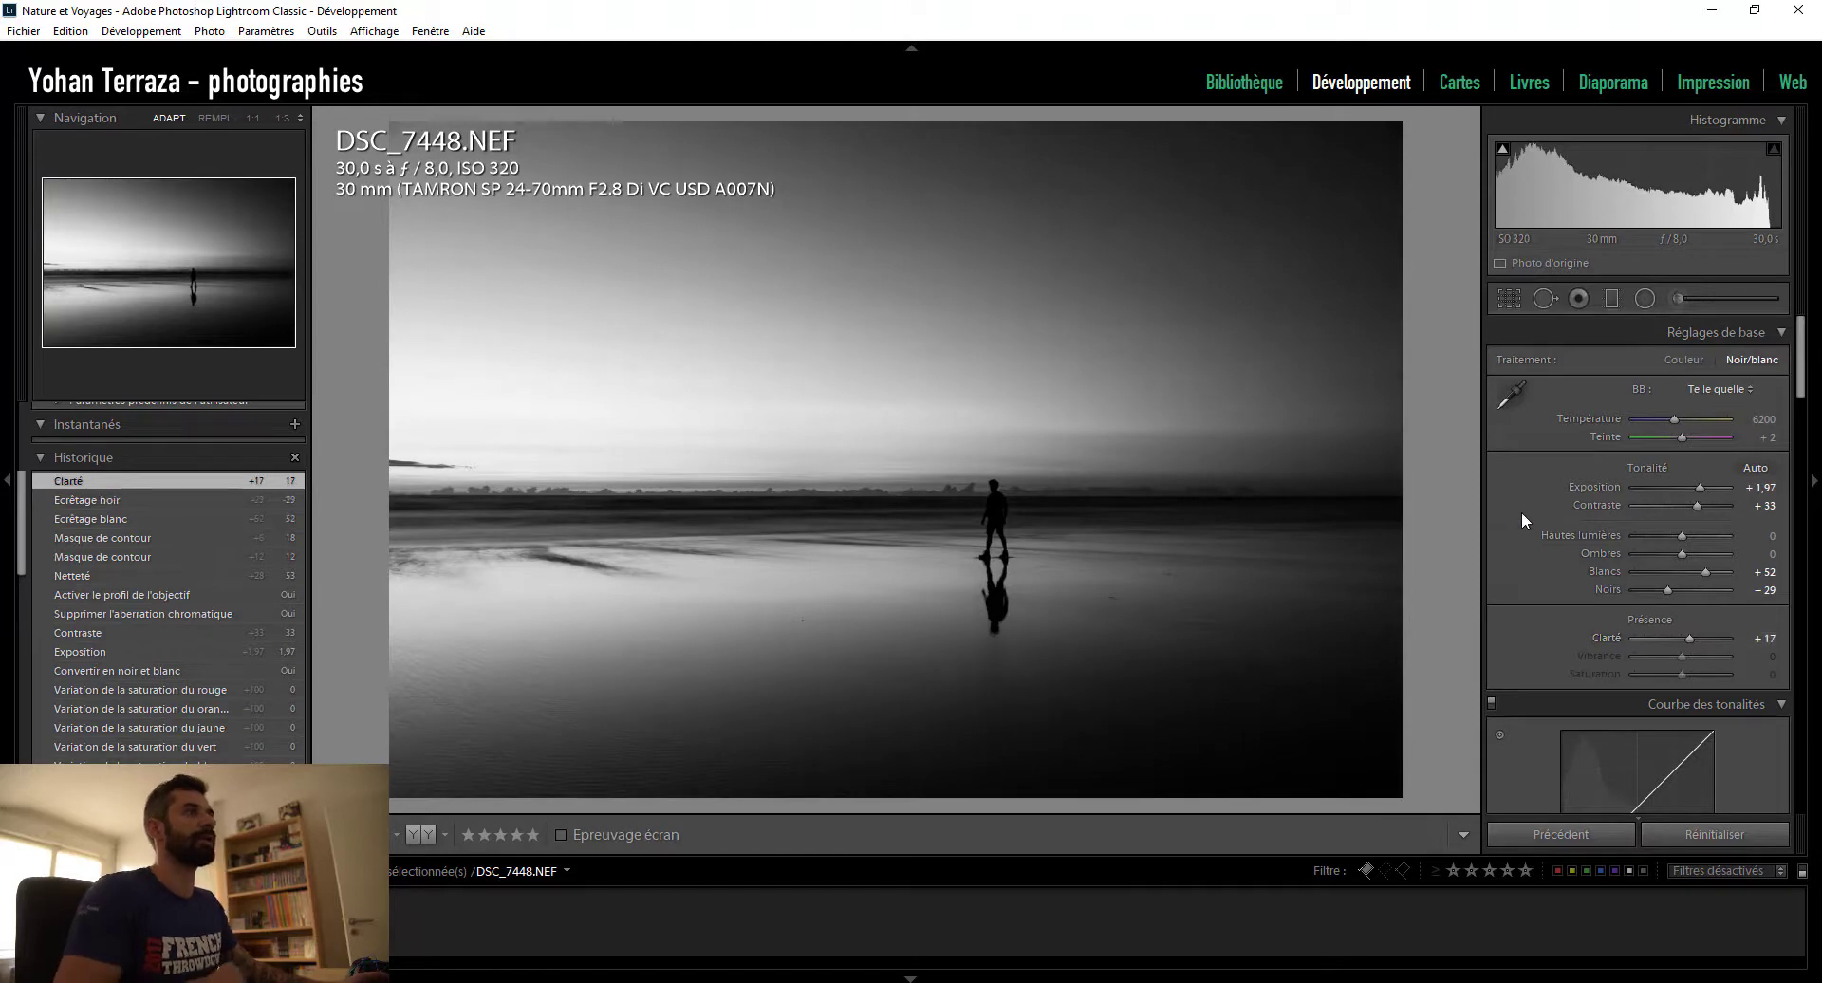
key("l")
key("l")
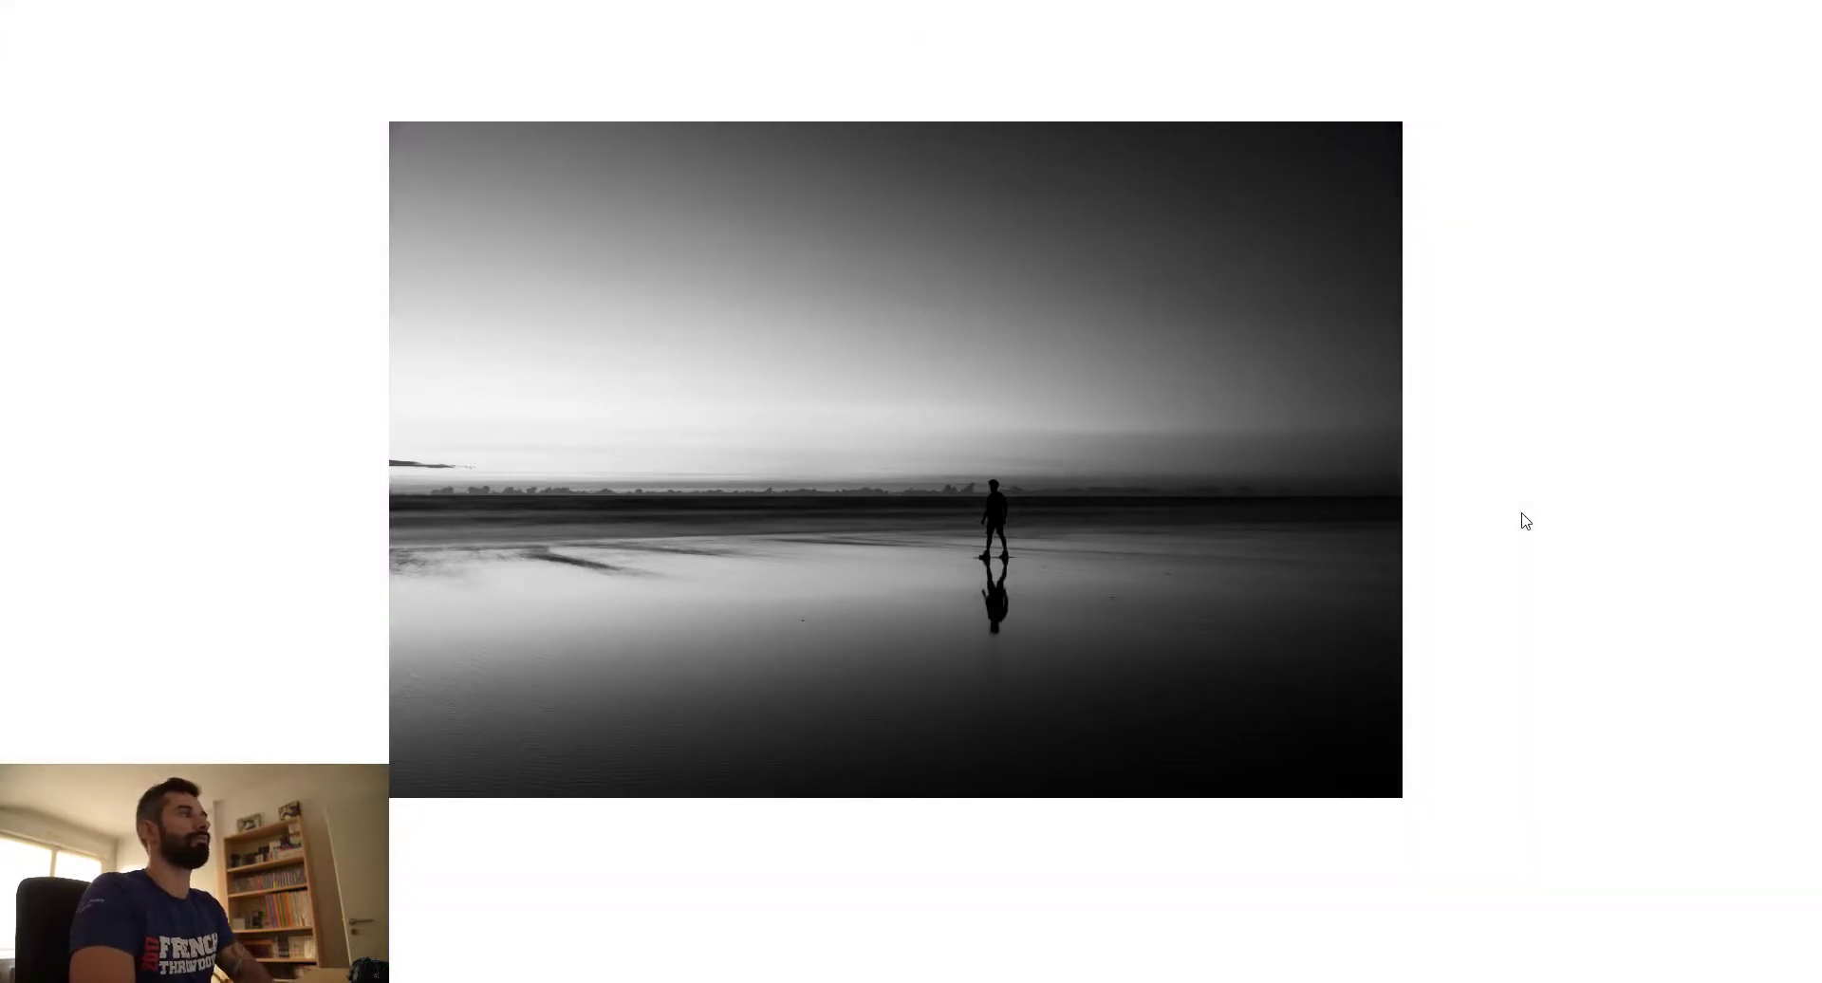
key("l")
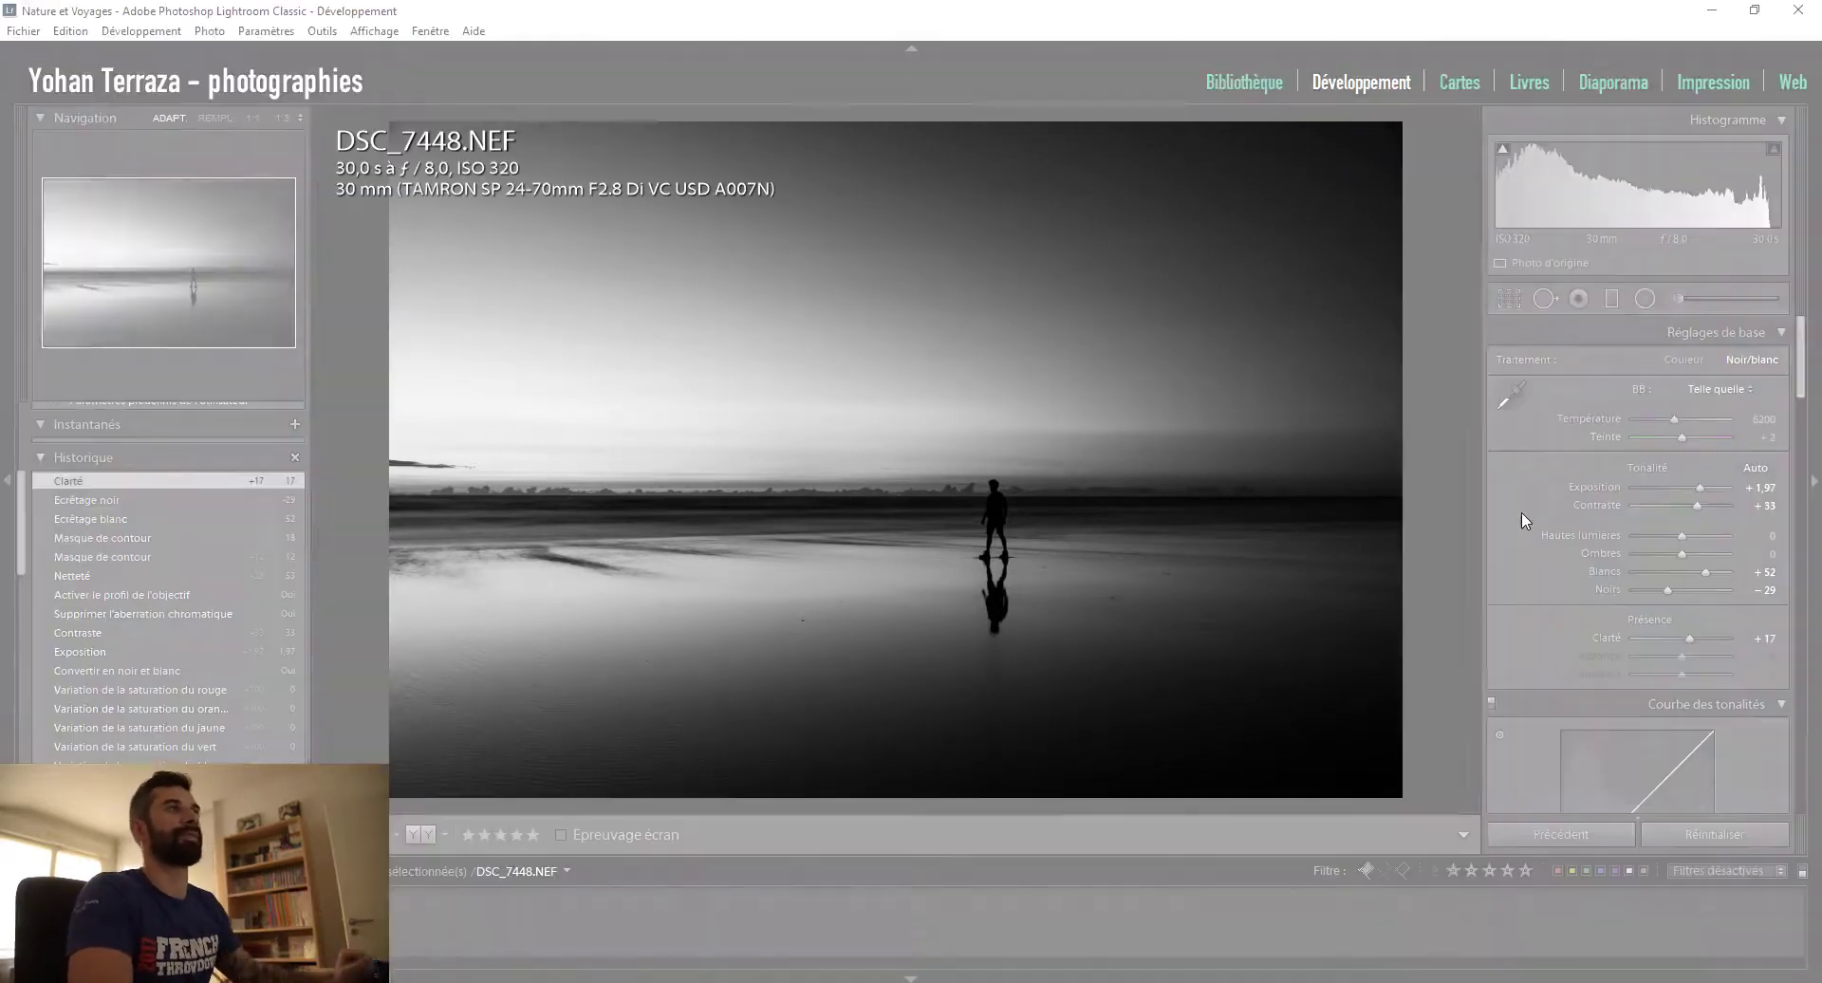
- Set the tone curve regions Tons clairs to +22, Tons sombres to +3 and Ombres to -28, checking the walking figure at 1:1
scroll(1542, 603, "down", 2)
scroll(1526, 609, "down", 2)
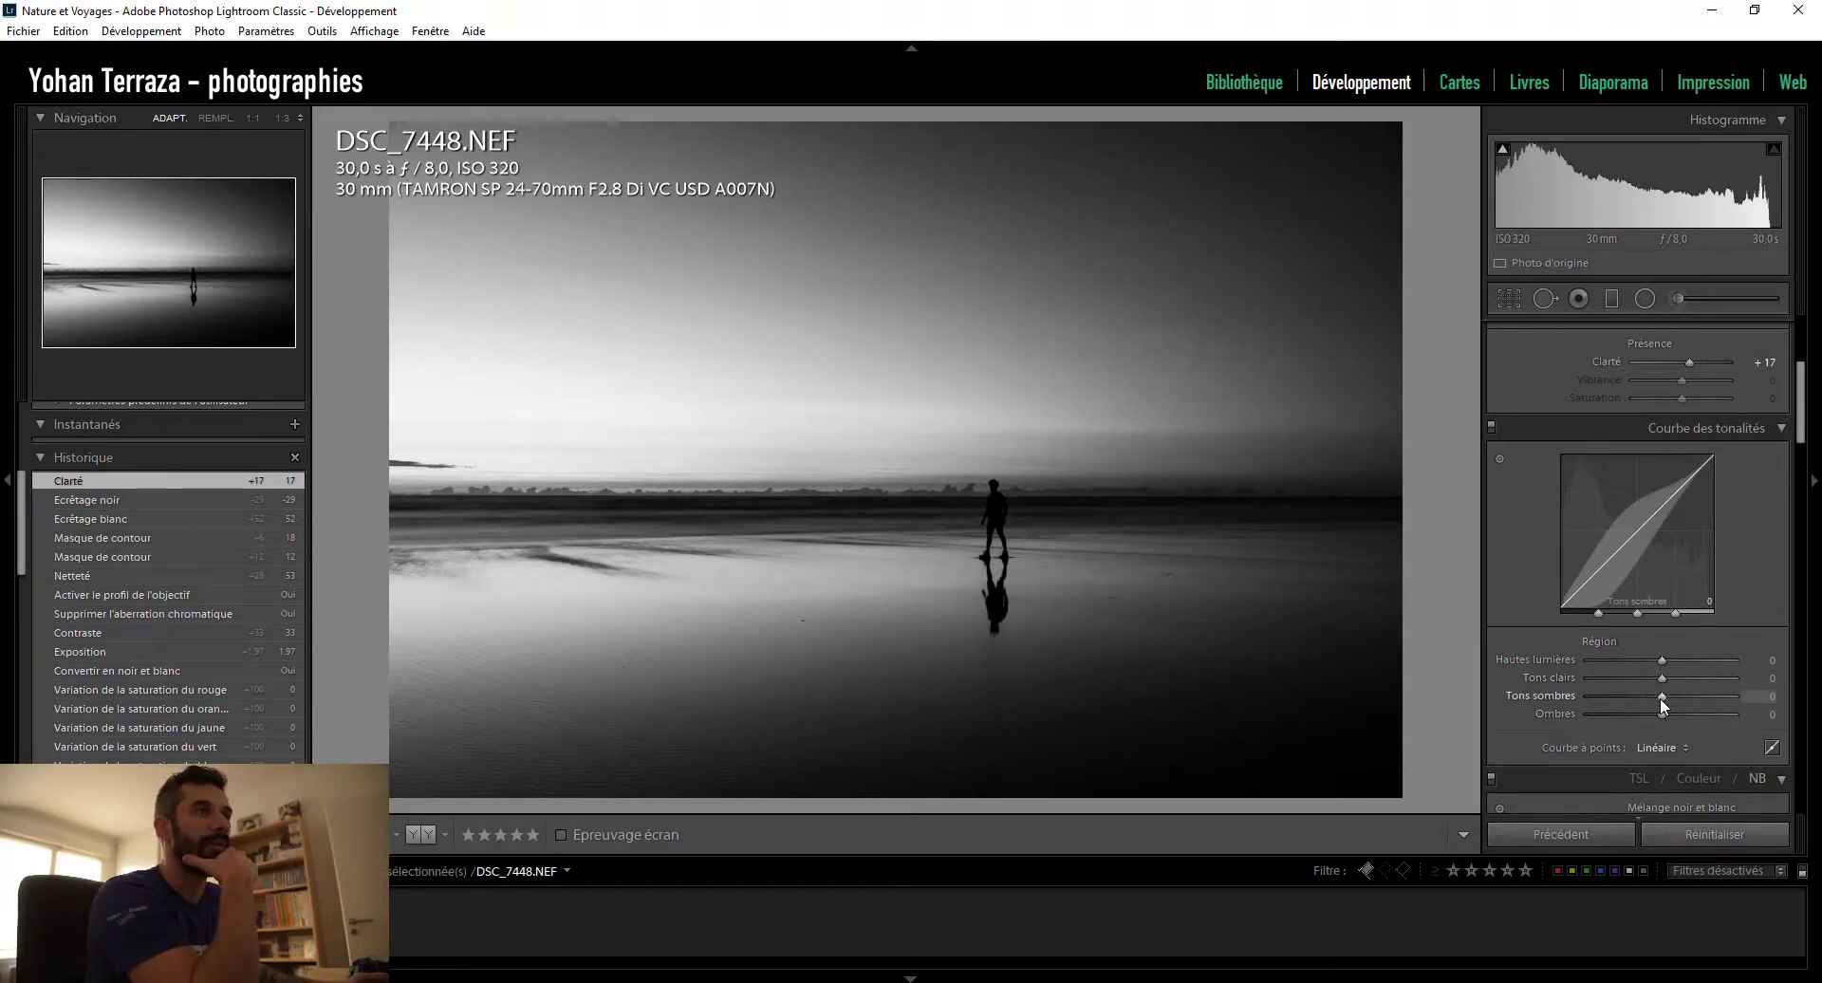
left_click_drag(1660, 697, 1642, 715)
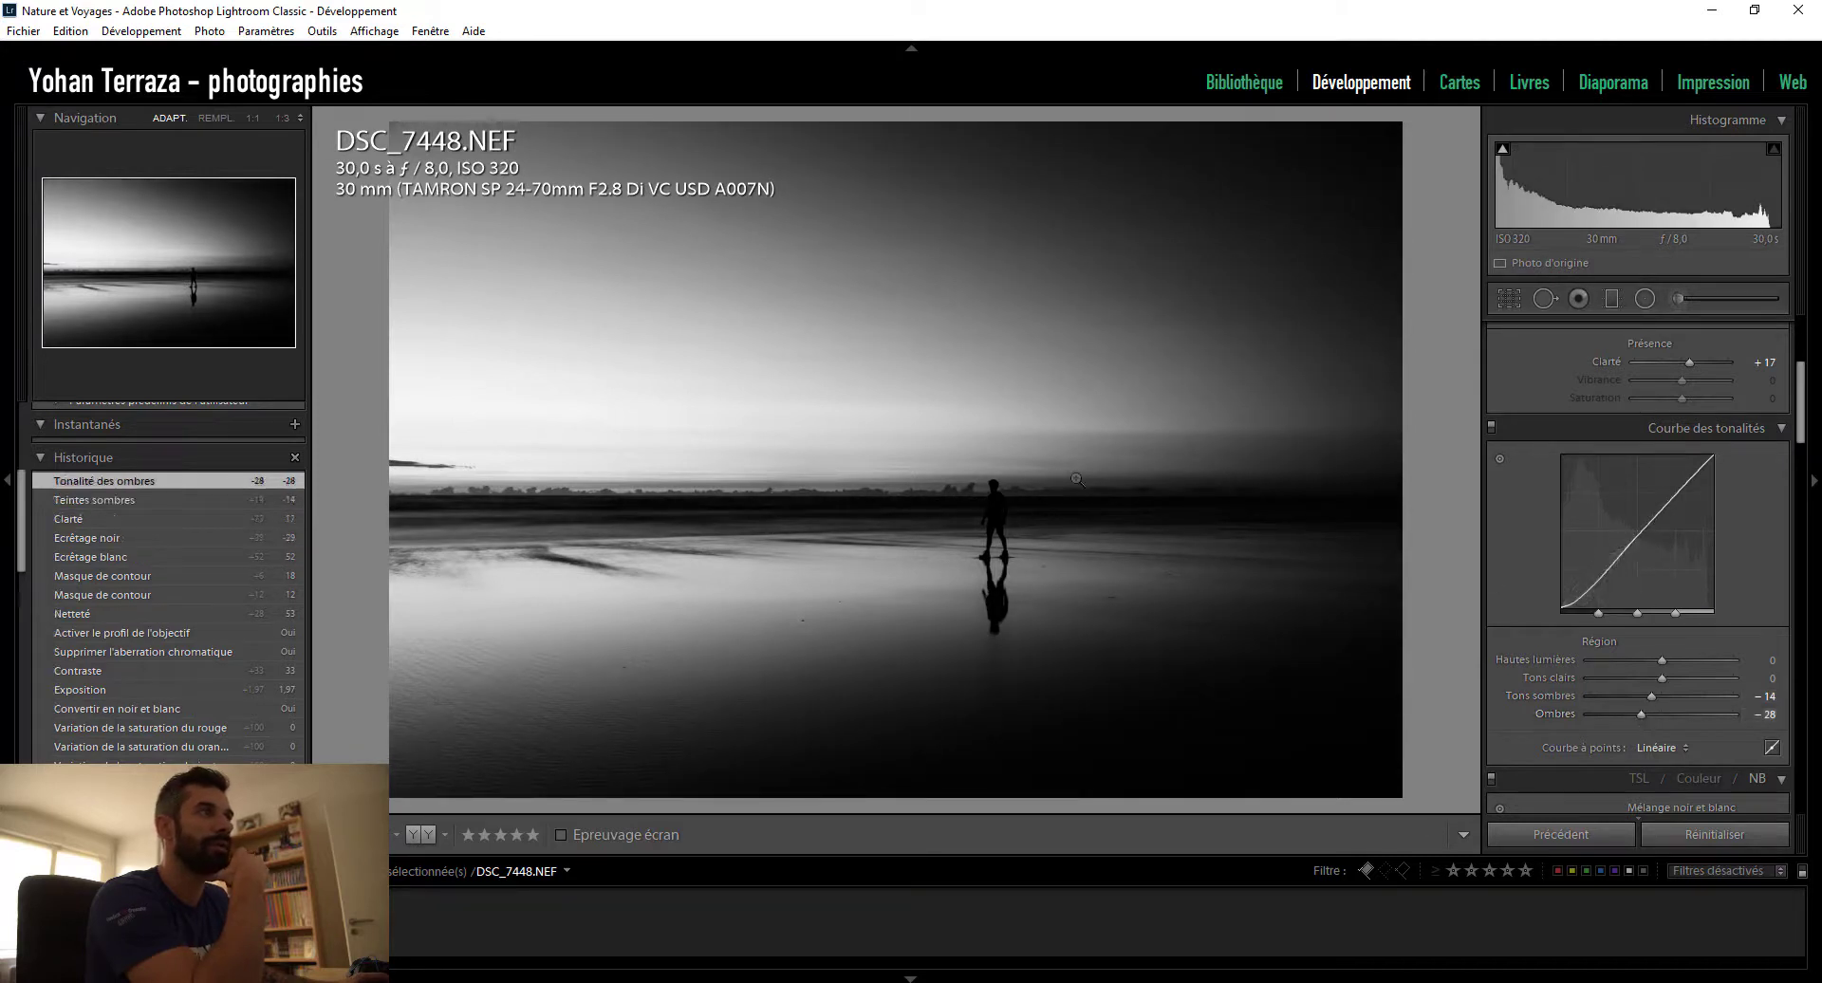
left_click(997, 513)
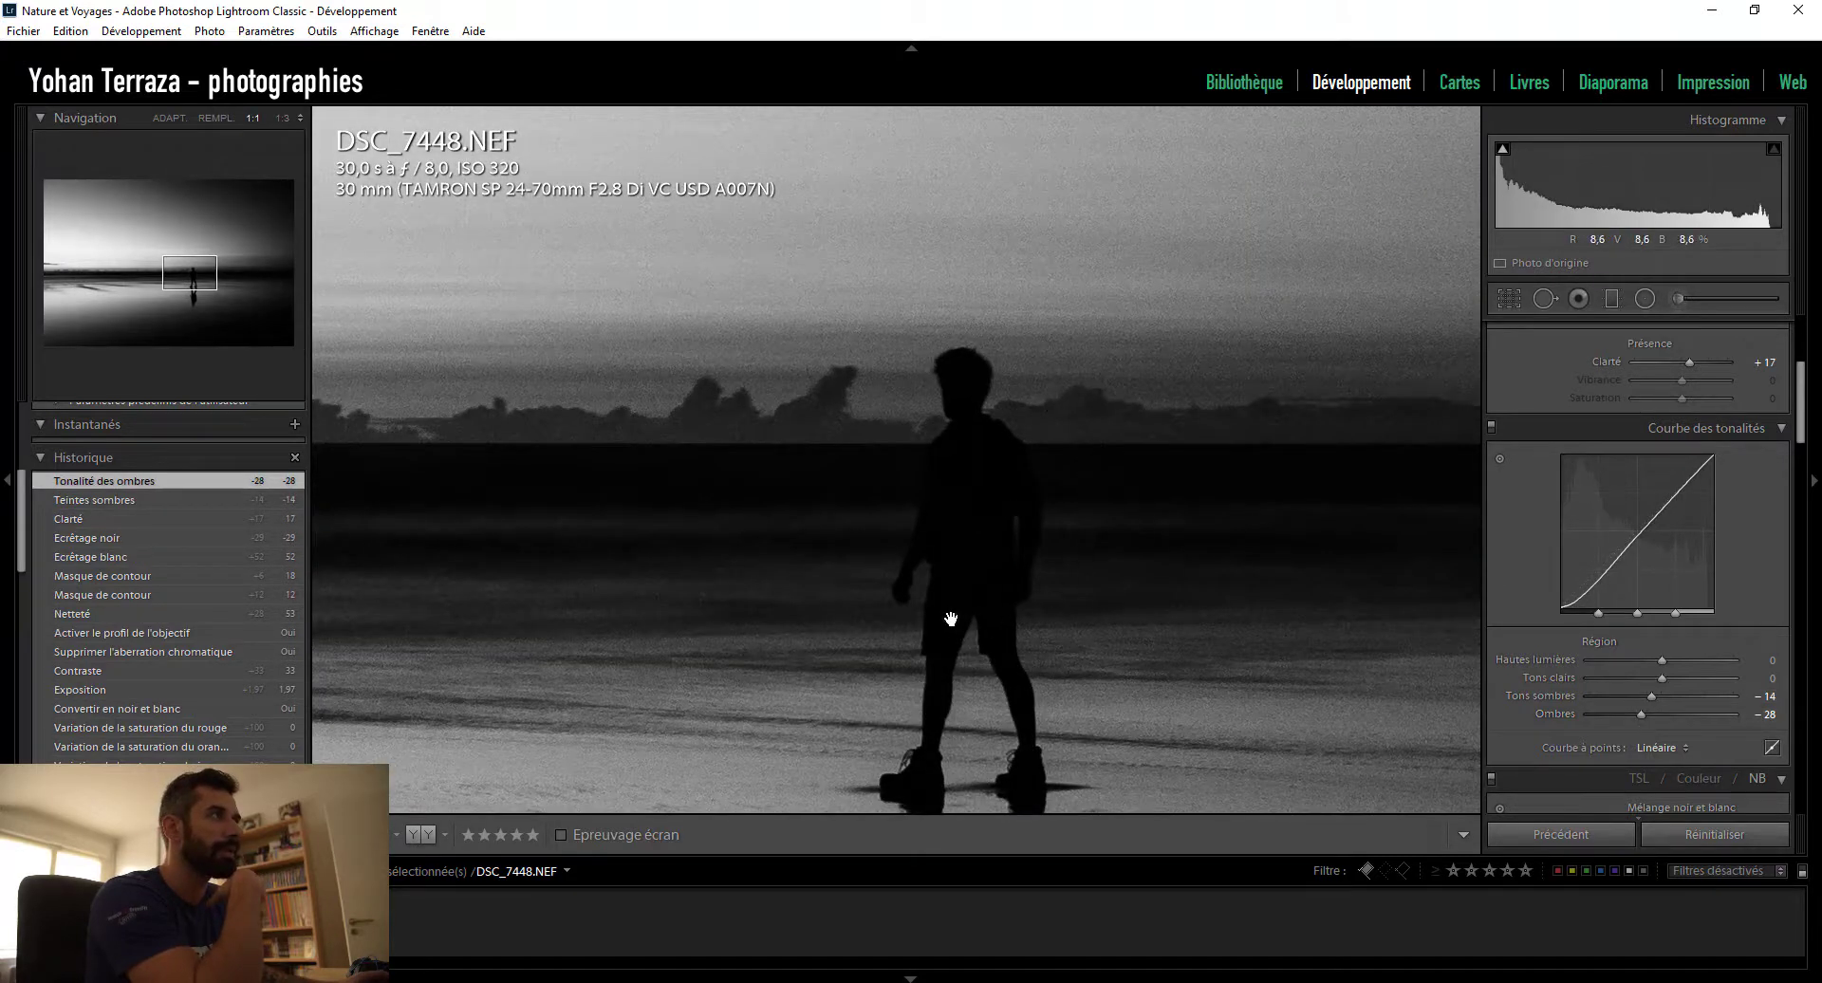
left_click(972, 376)
mouse_move(1662, 677)
left_mouse_down()
mouse_move(1644, 710)
mouse_move(1663, 696)
left_mouse_up()
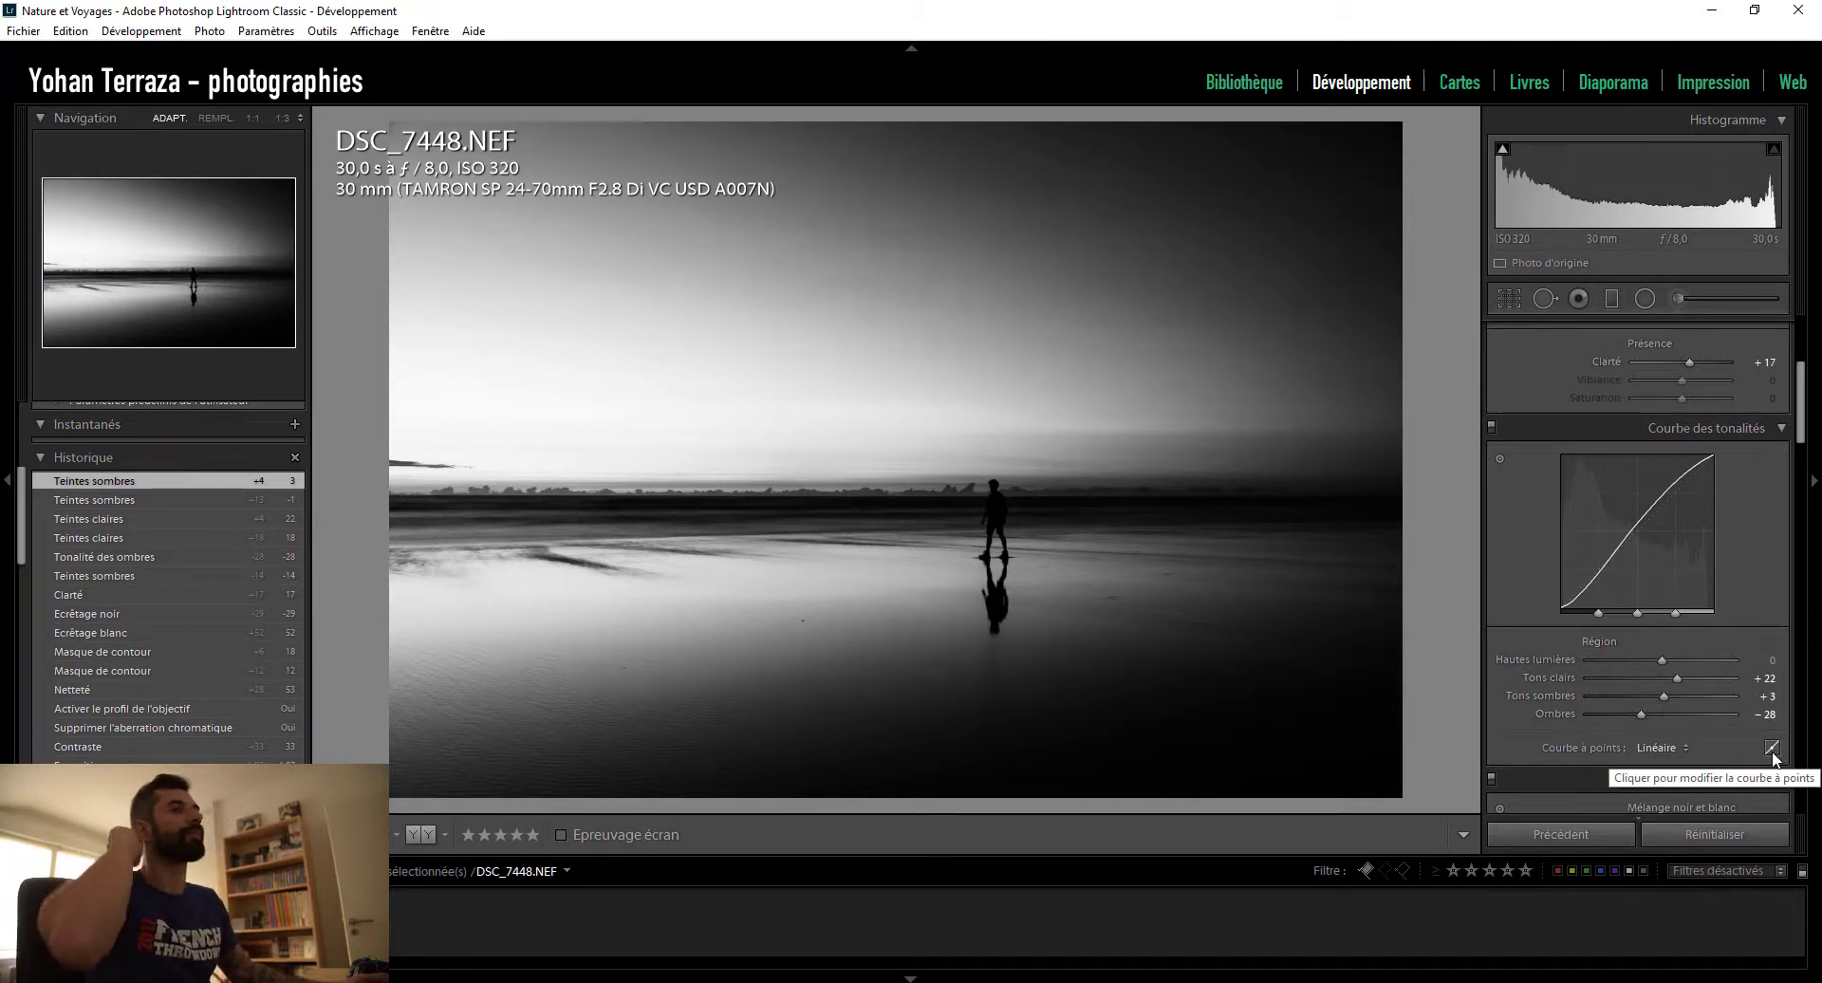
- Edit the RVB point curve, raising its black endpoint to about 5.5 % and lowering its white endpoint to about 93.3 %
left_click(1771, 748)
left_click(1692, 633)
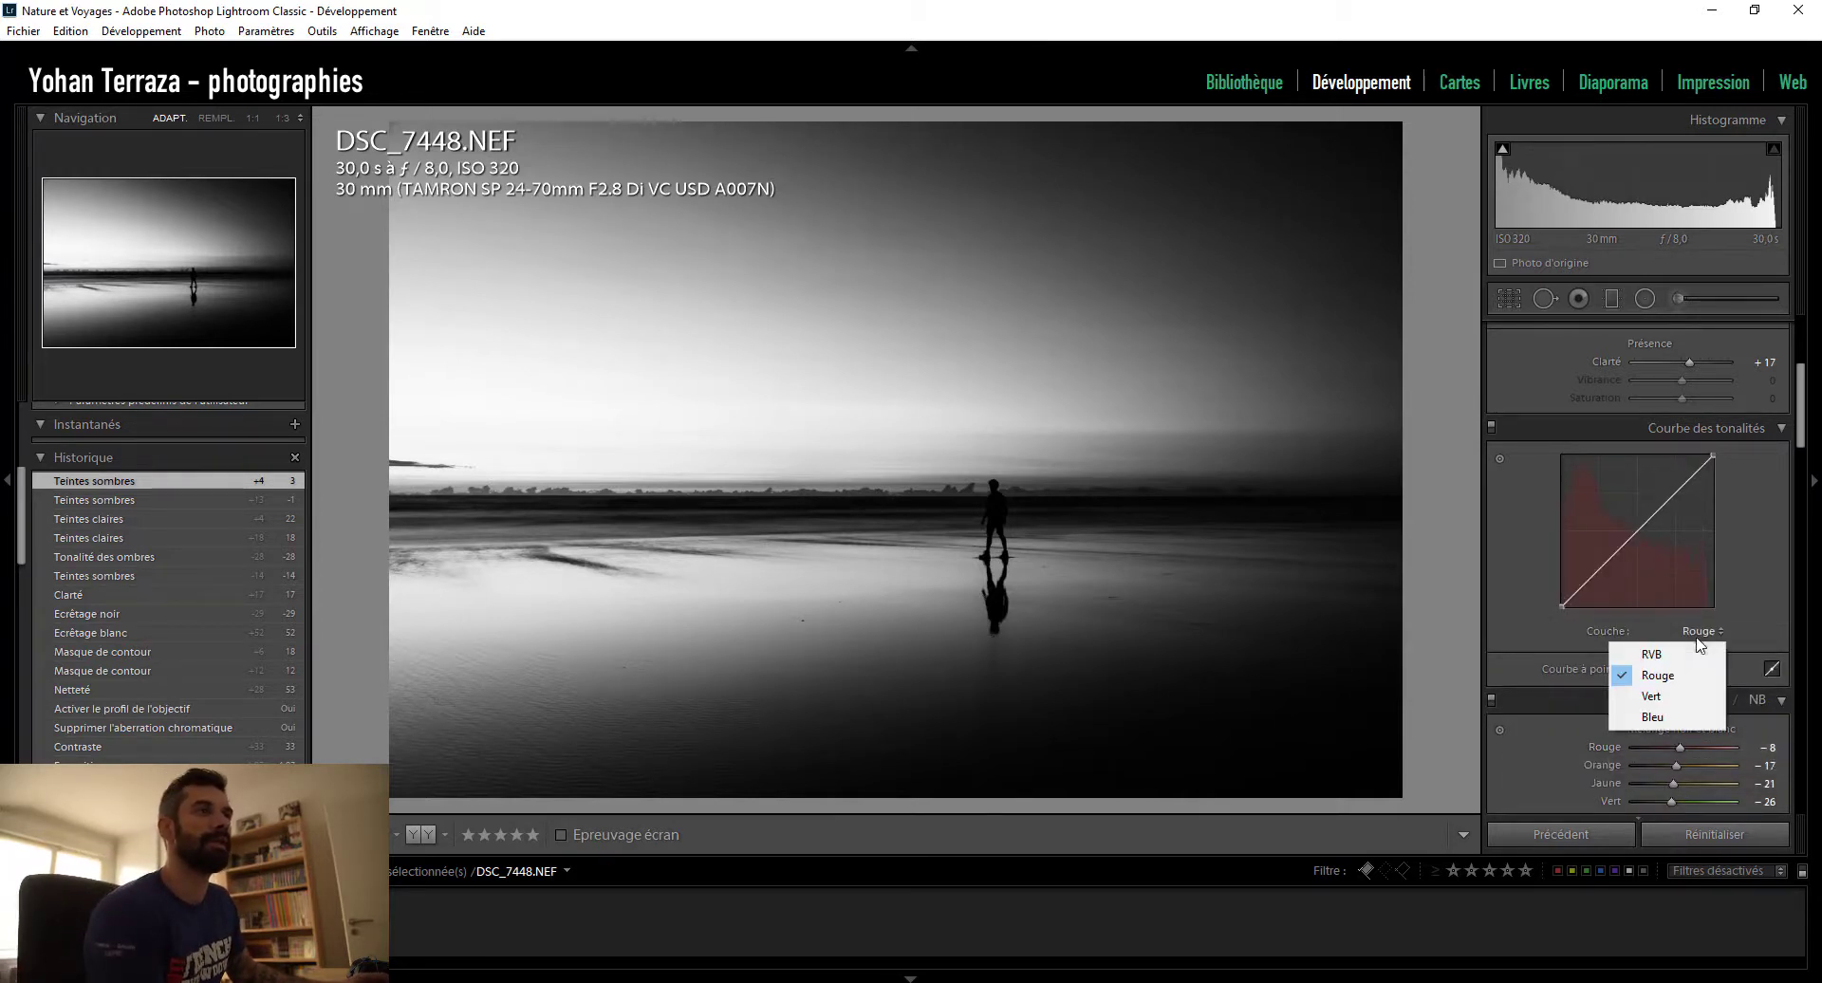
left_click(1677, 657)
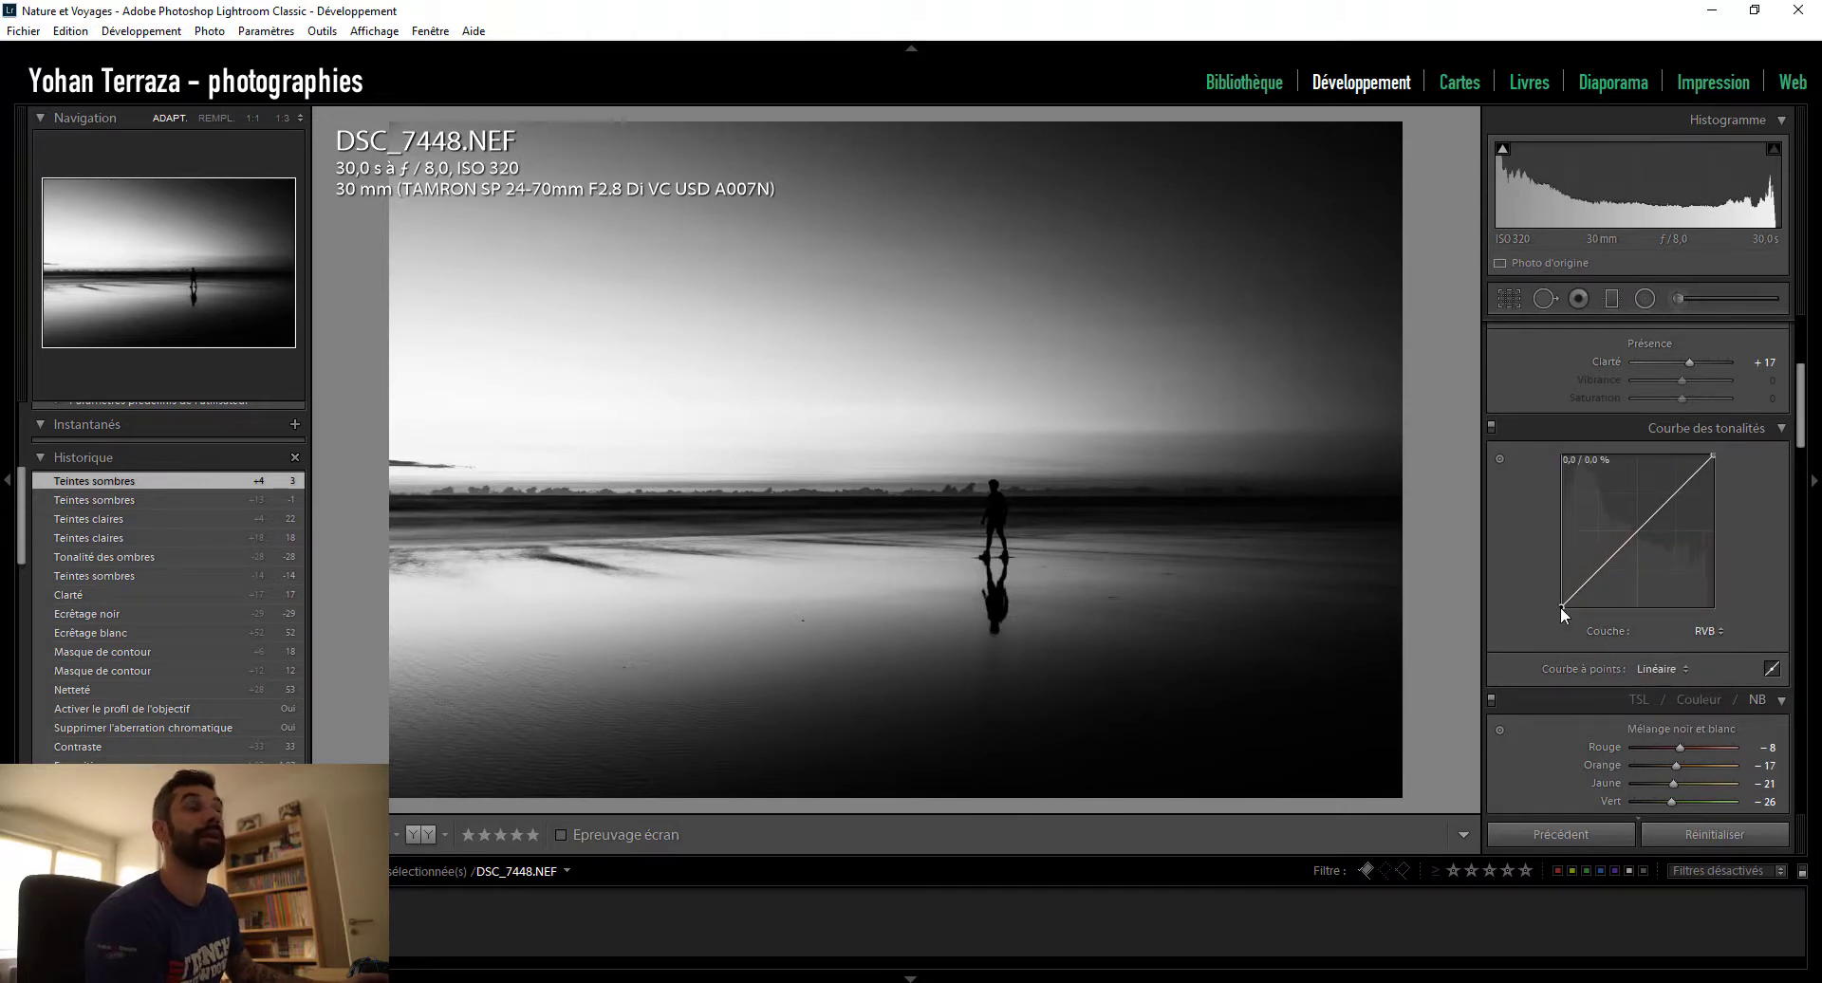
left_click_drag(1560, 607, 1557, 602)
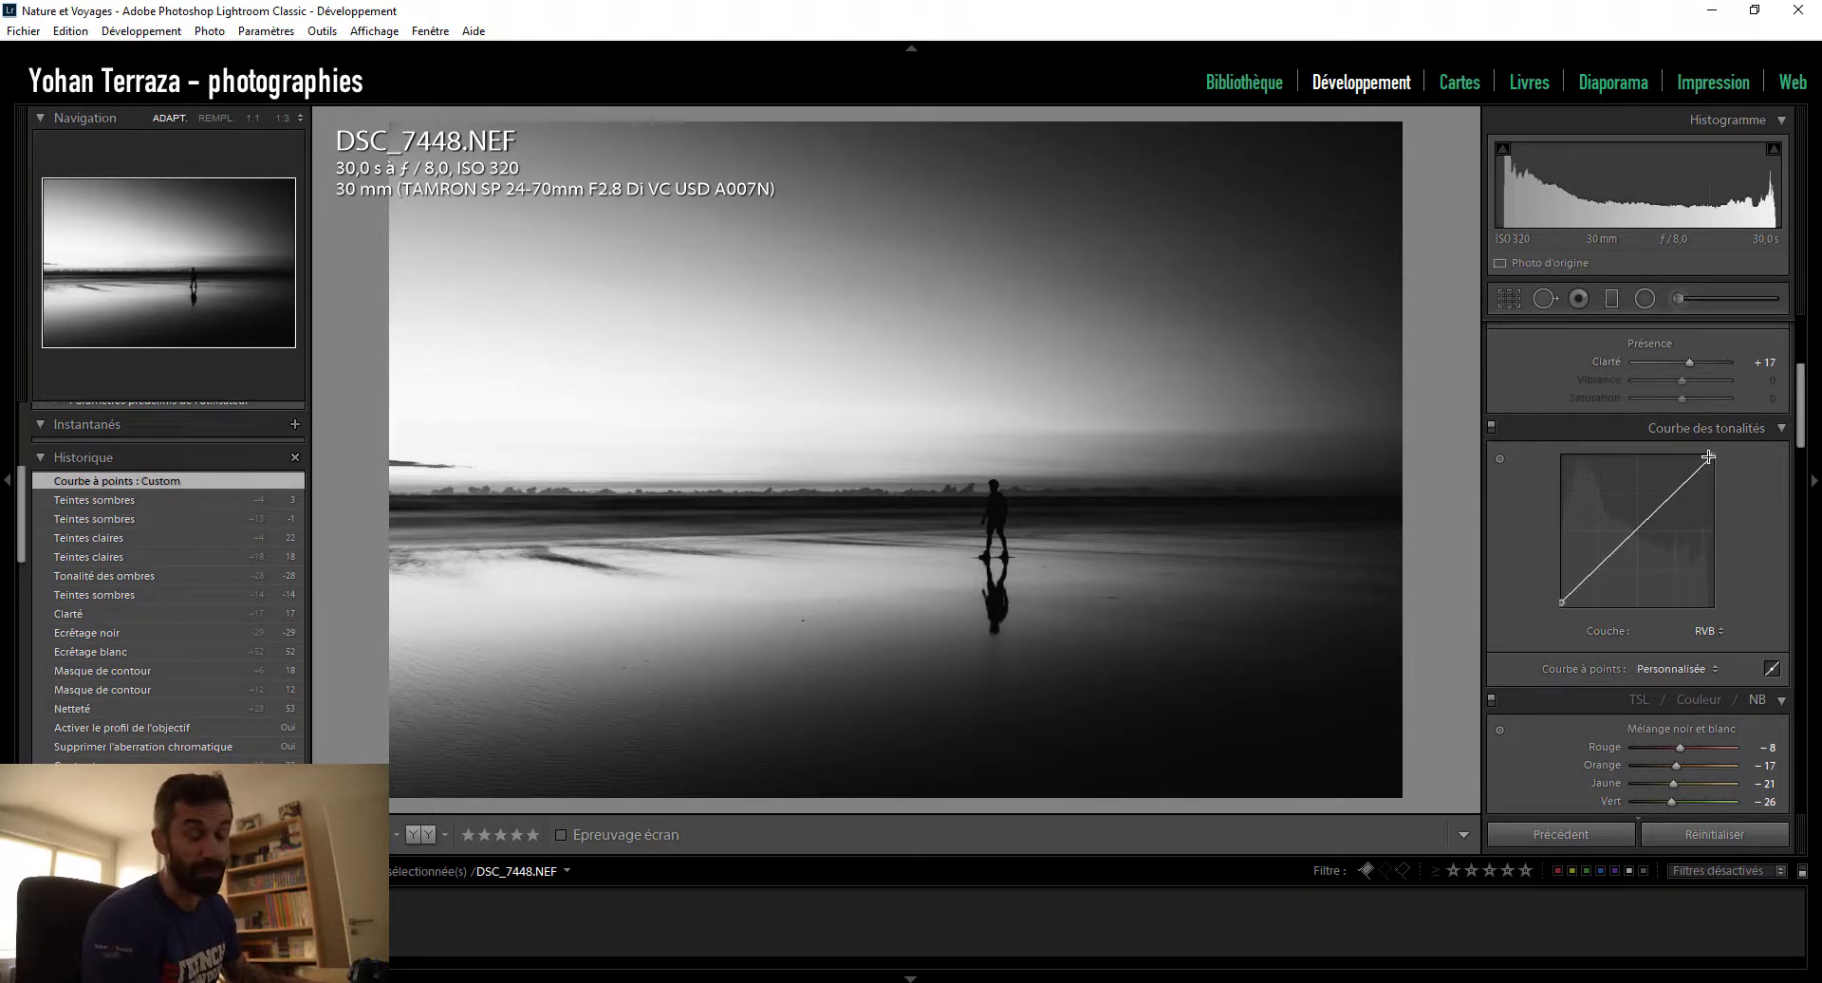
left_click_drag(1708, 458, 1749, 467)
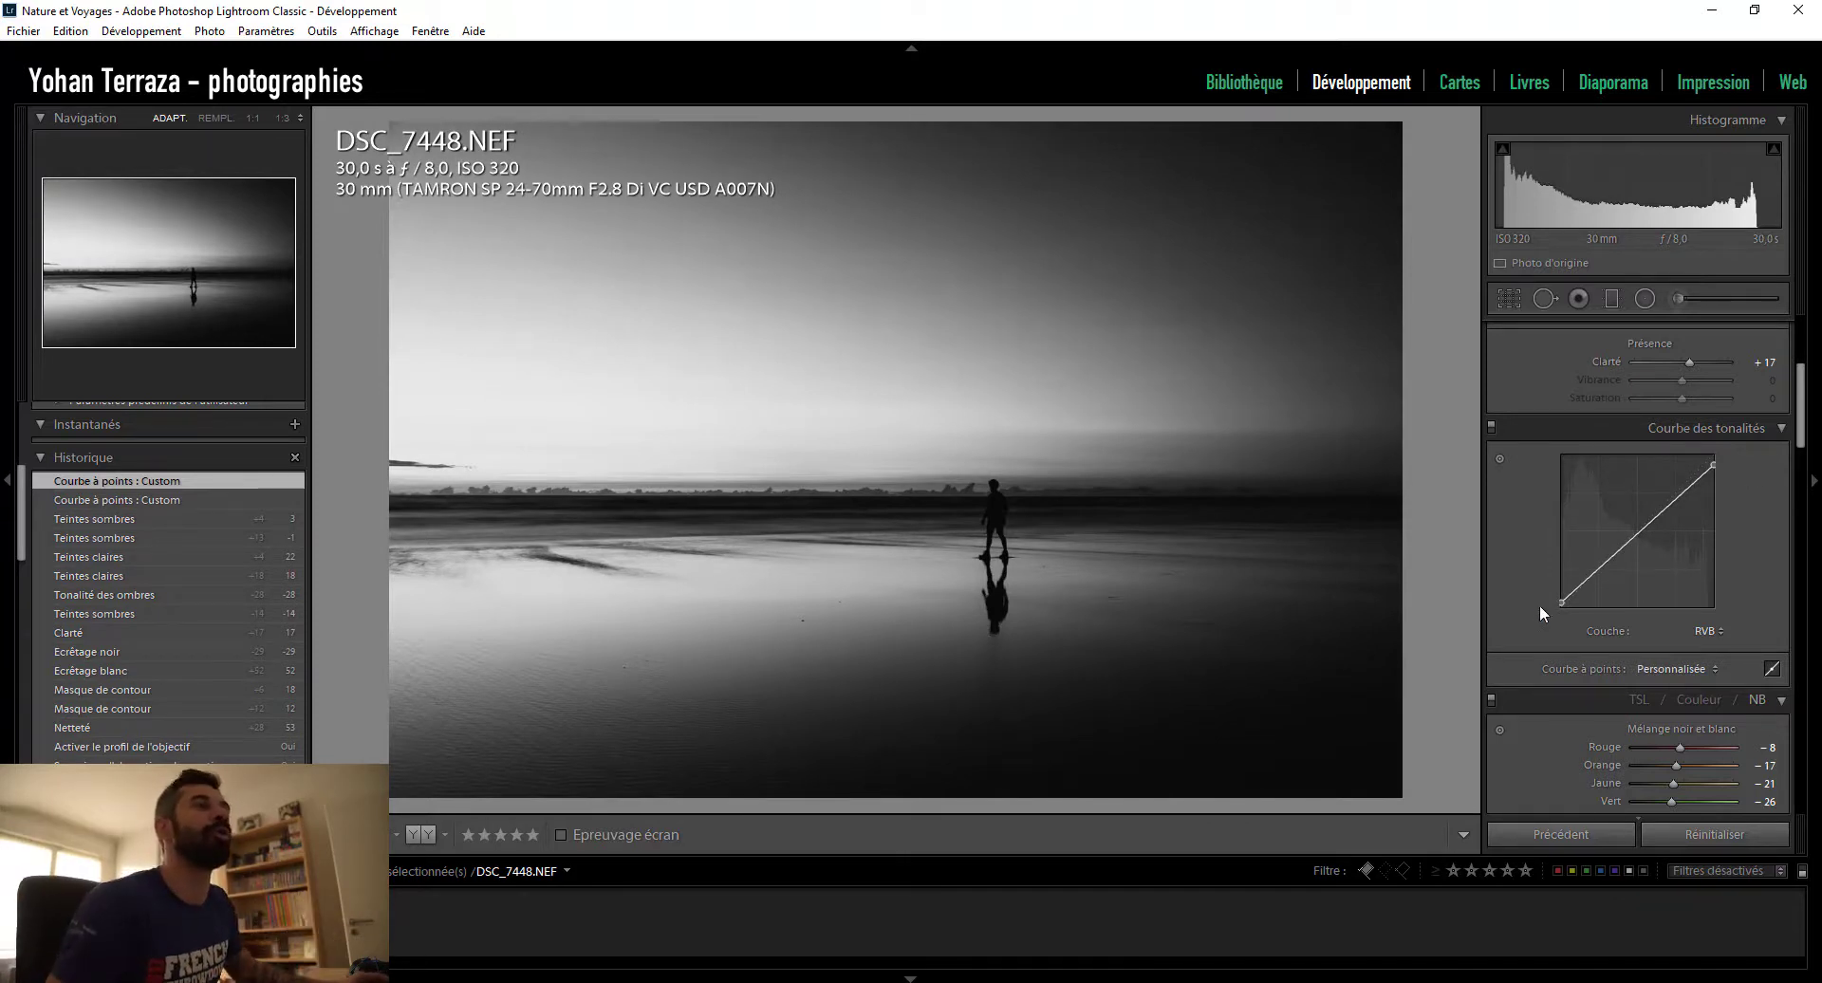
left_click_drag(1561, 600, 1561, 598)
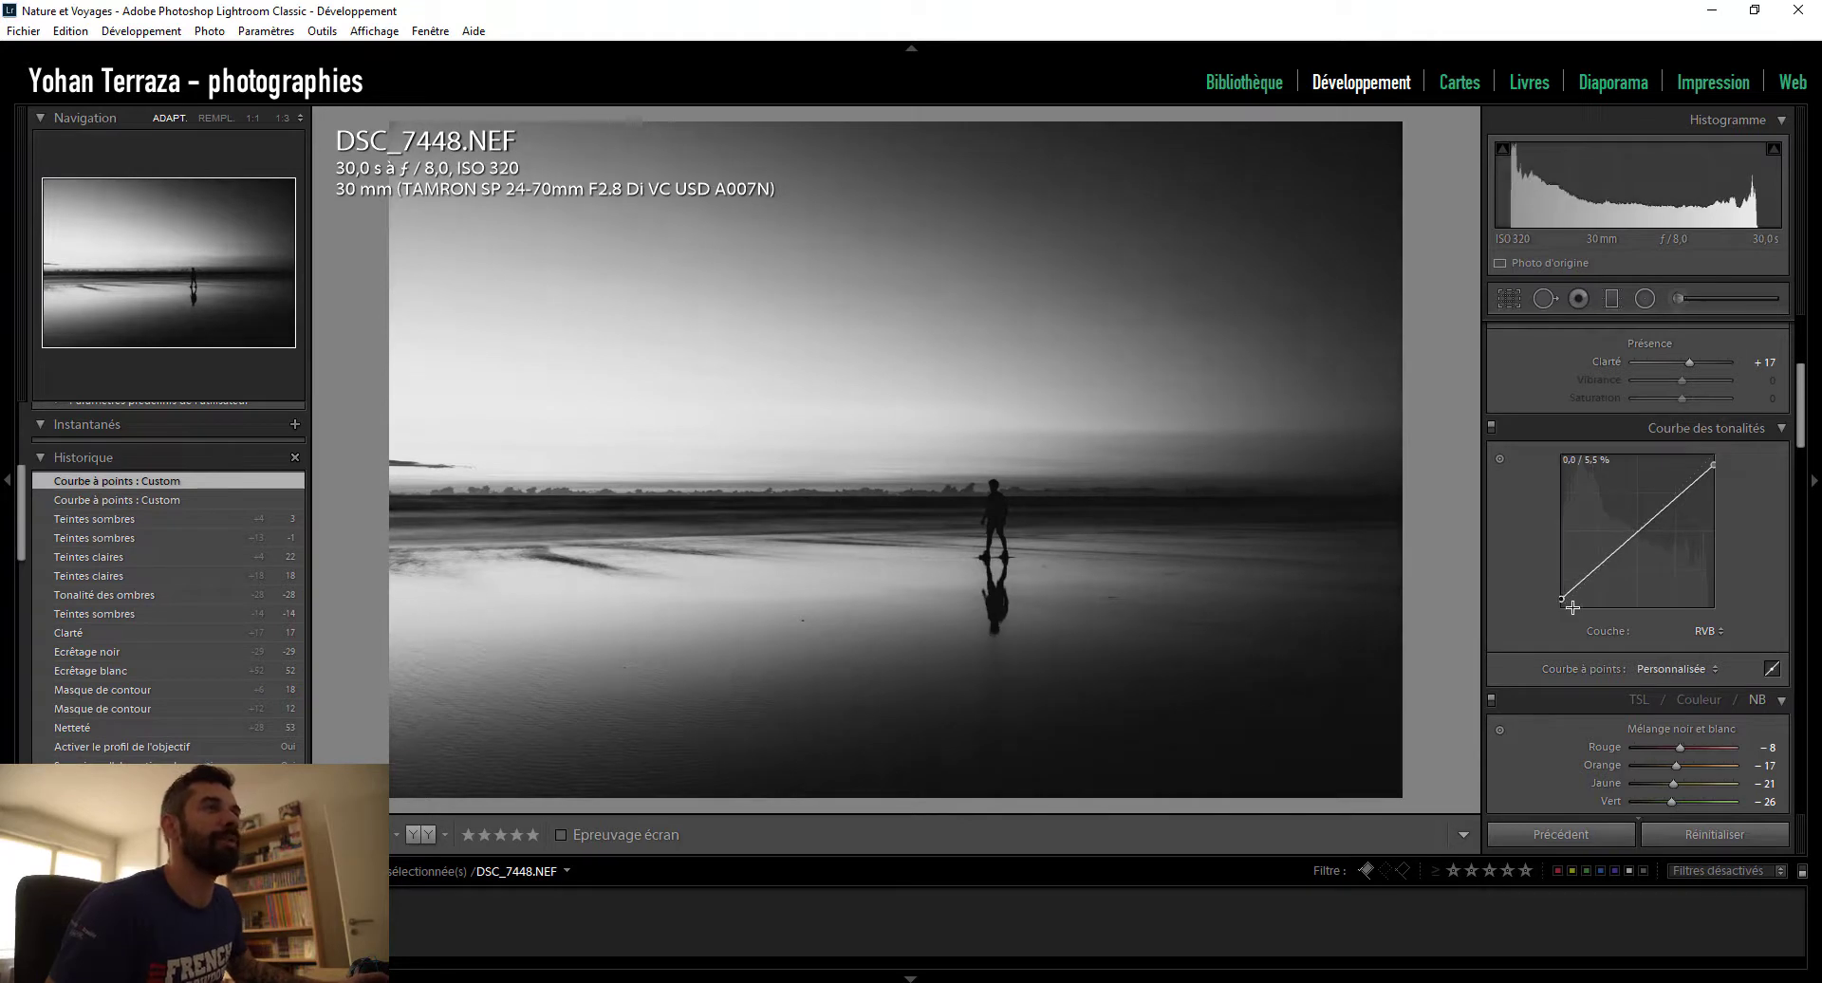
left_click(1771, 668)
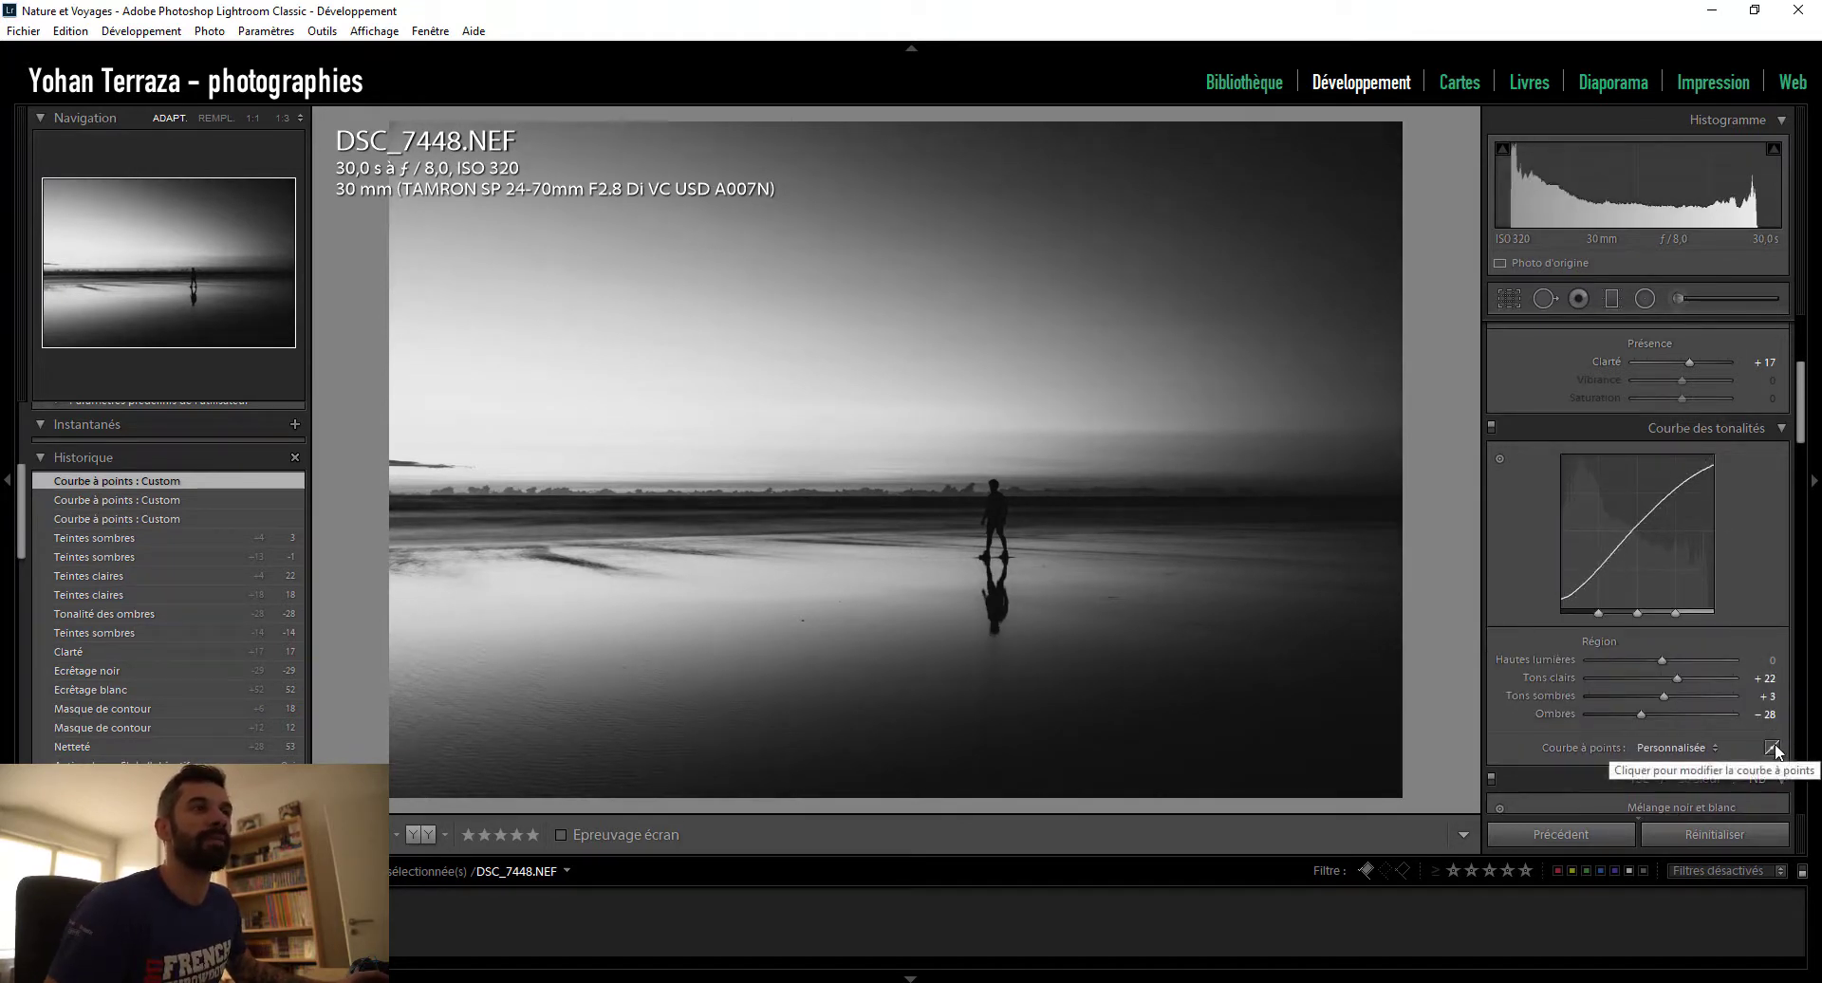
- Refine the RVB point curve's endpoints, raising the black one to about 7.5 % and lowering the white one slightly further
left_click(1772, 748)
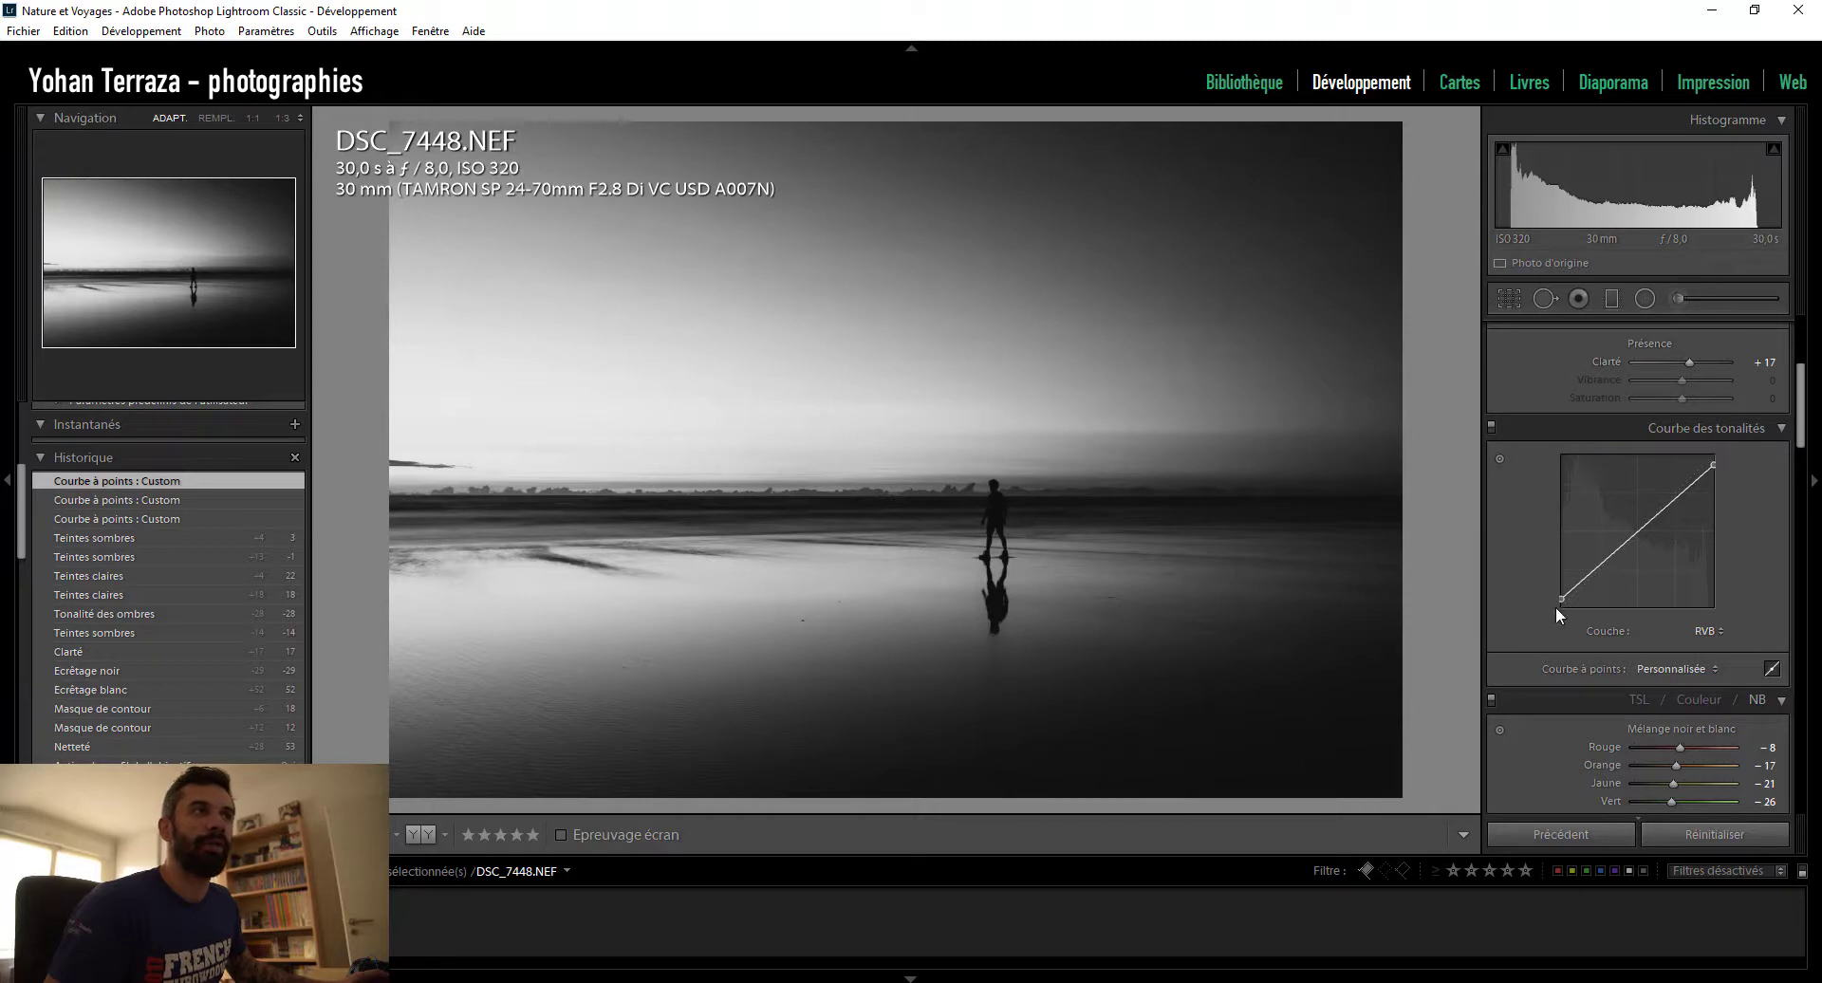
left_click_drag(1561, 602, 1560, 601)
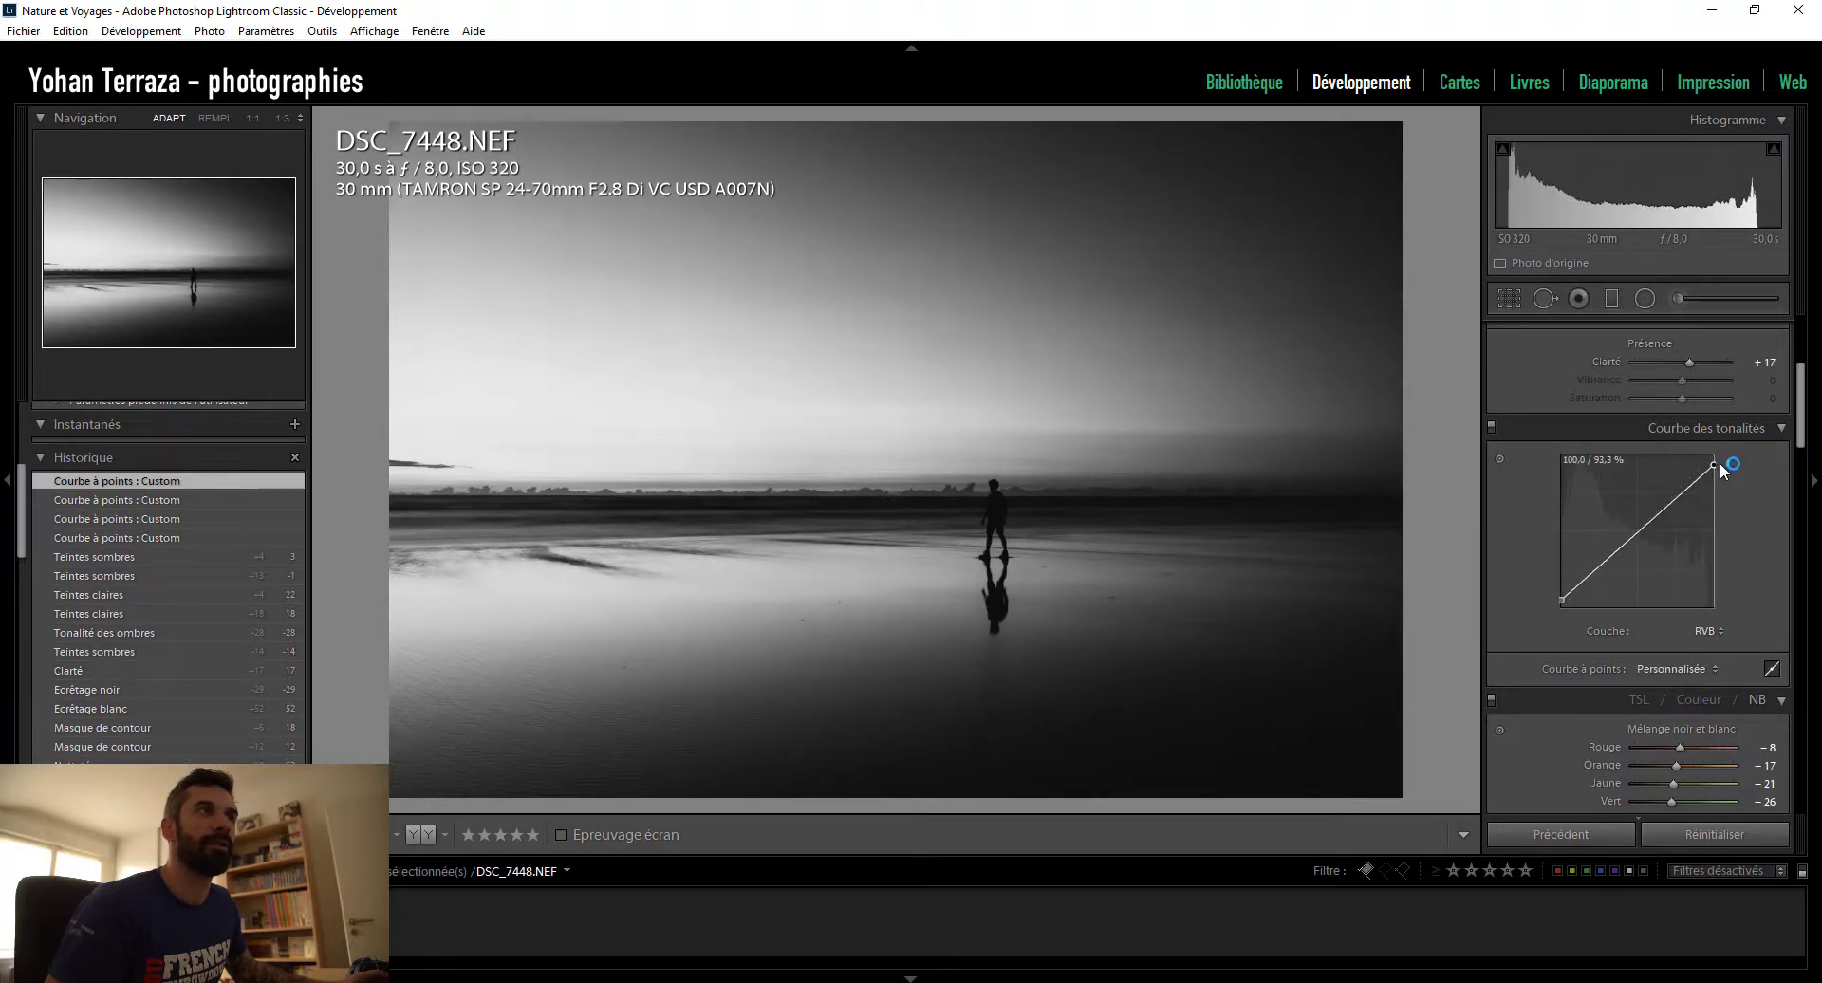
left_click_drag(1562, 600, 1556, 600)
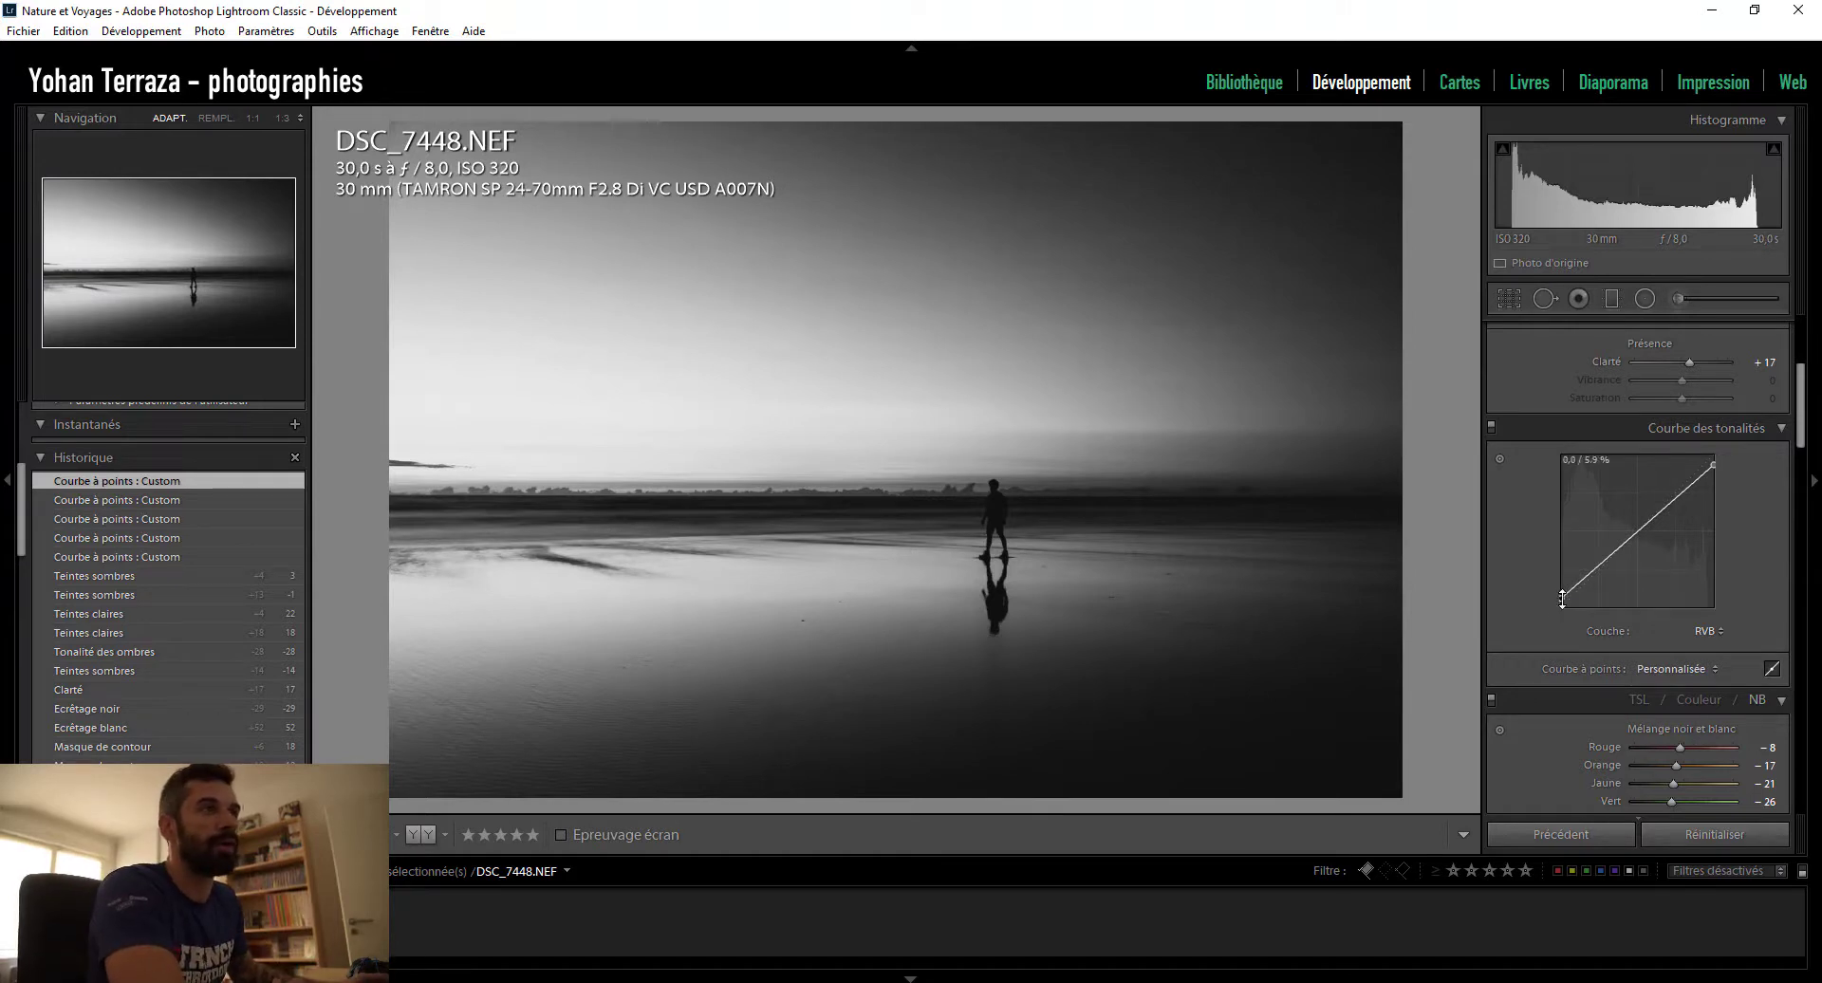
left_click_drag(1558, 601, 1557, 597)
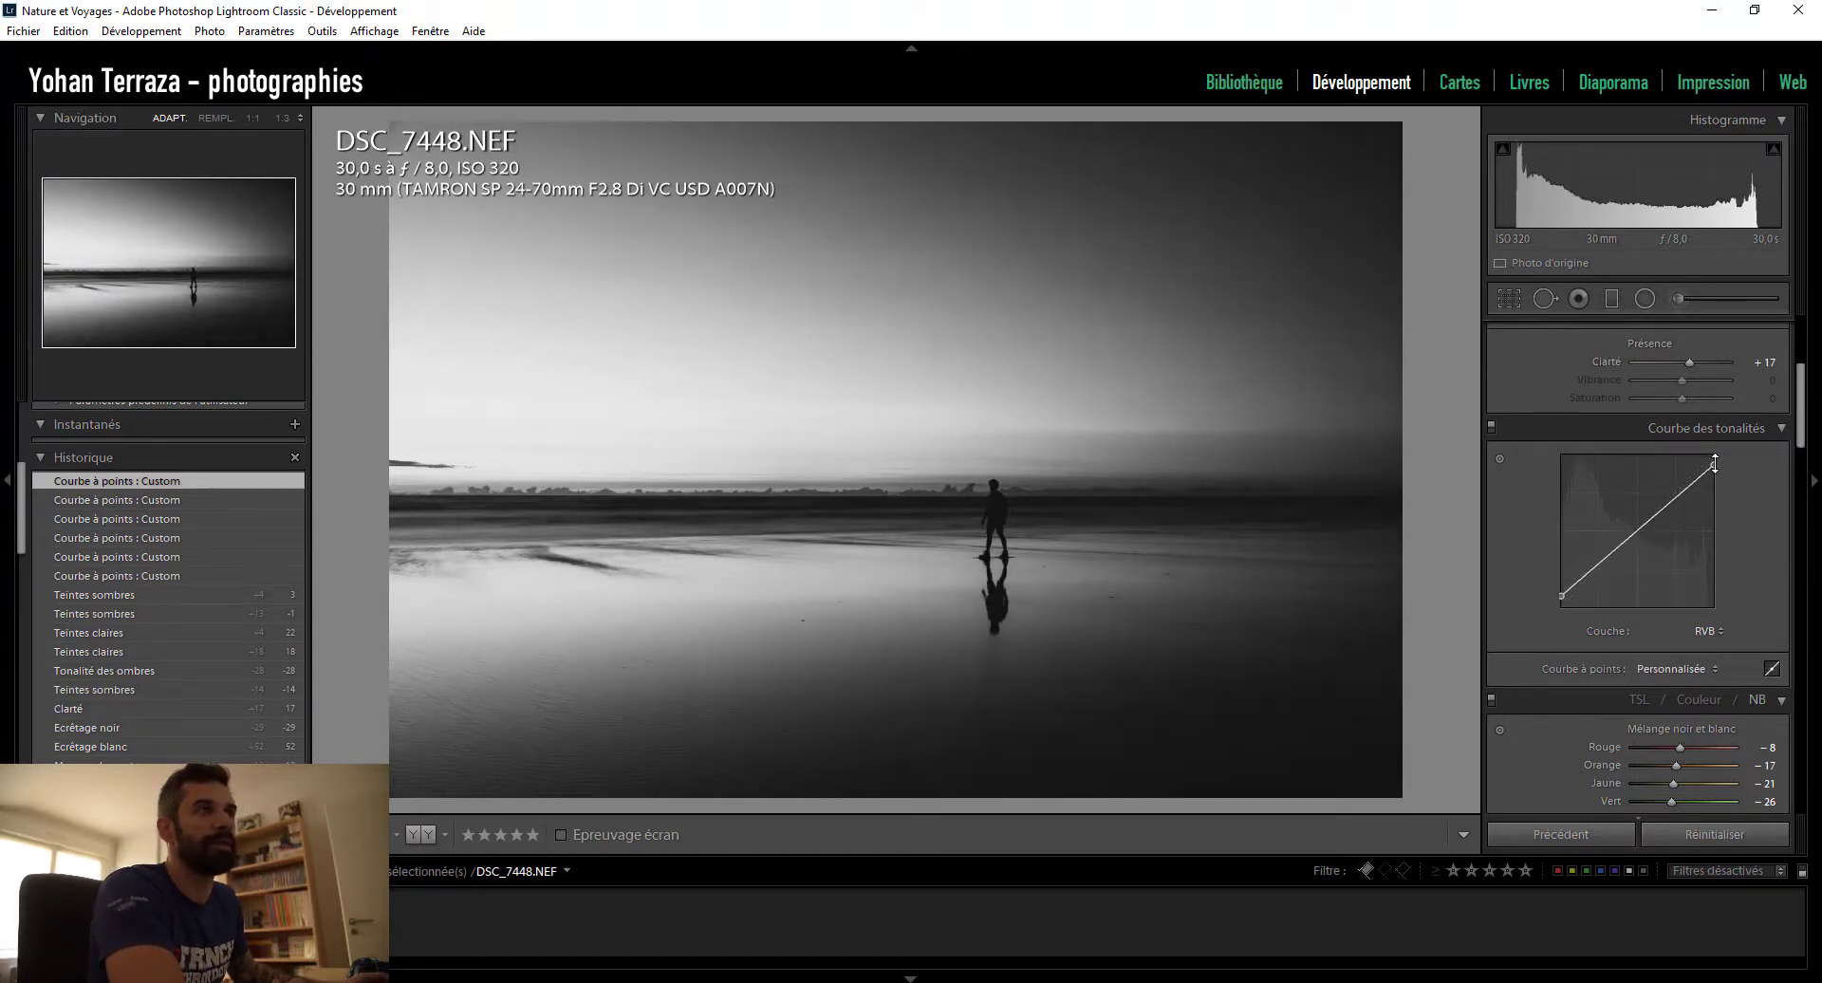
left_click_drag(1715, 464, 1722, 465)
left_click_drag(1724, 465, 1717, 465)
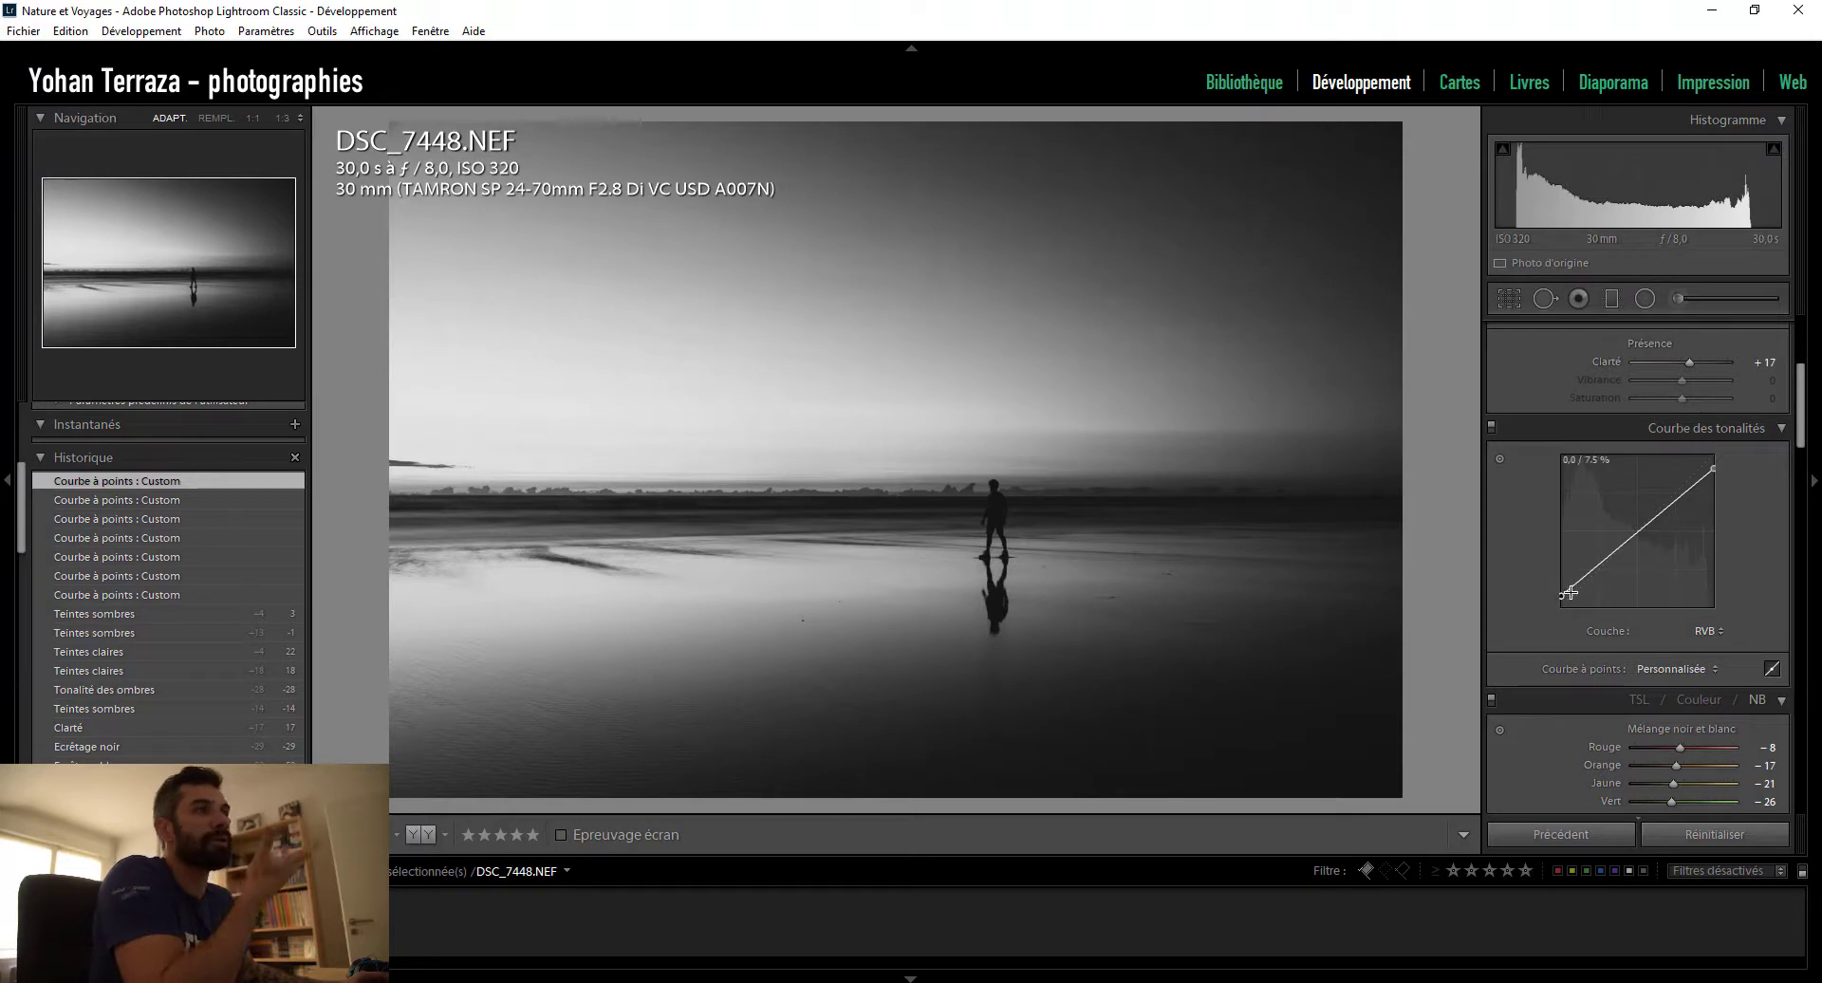
- Shape the RVB point curve into a gentle S by lowering a point in the shadows and raising one in the highlights
left_click_drag(1598, 565, 1600, 570)
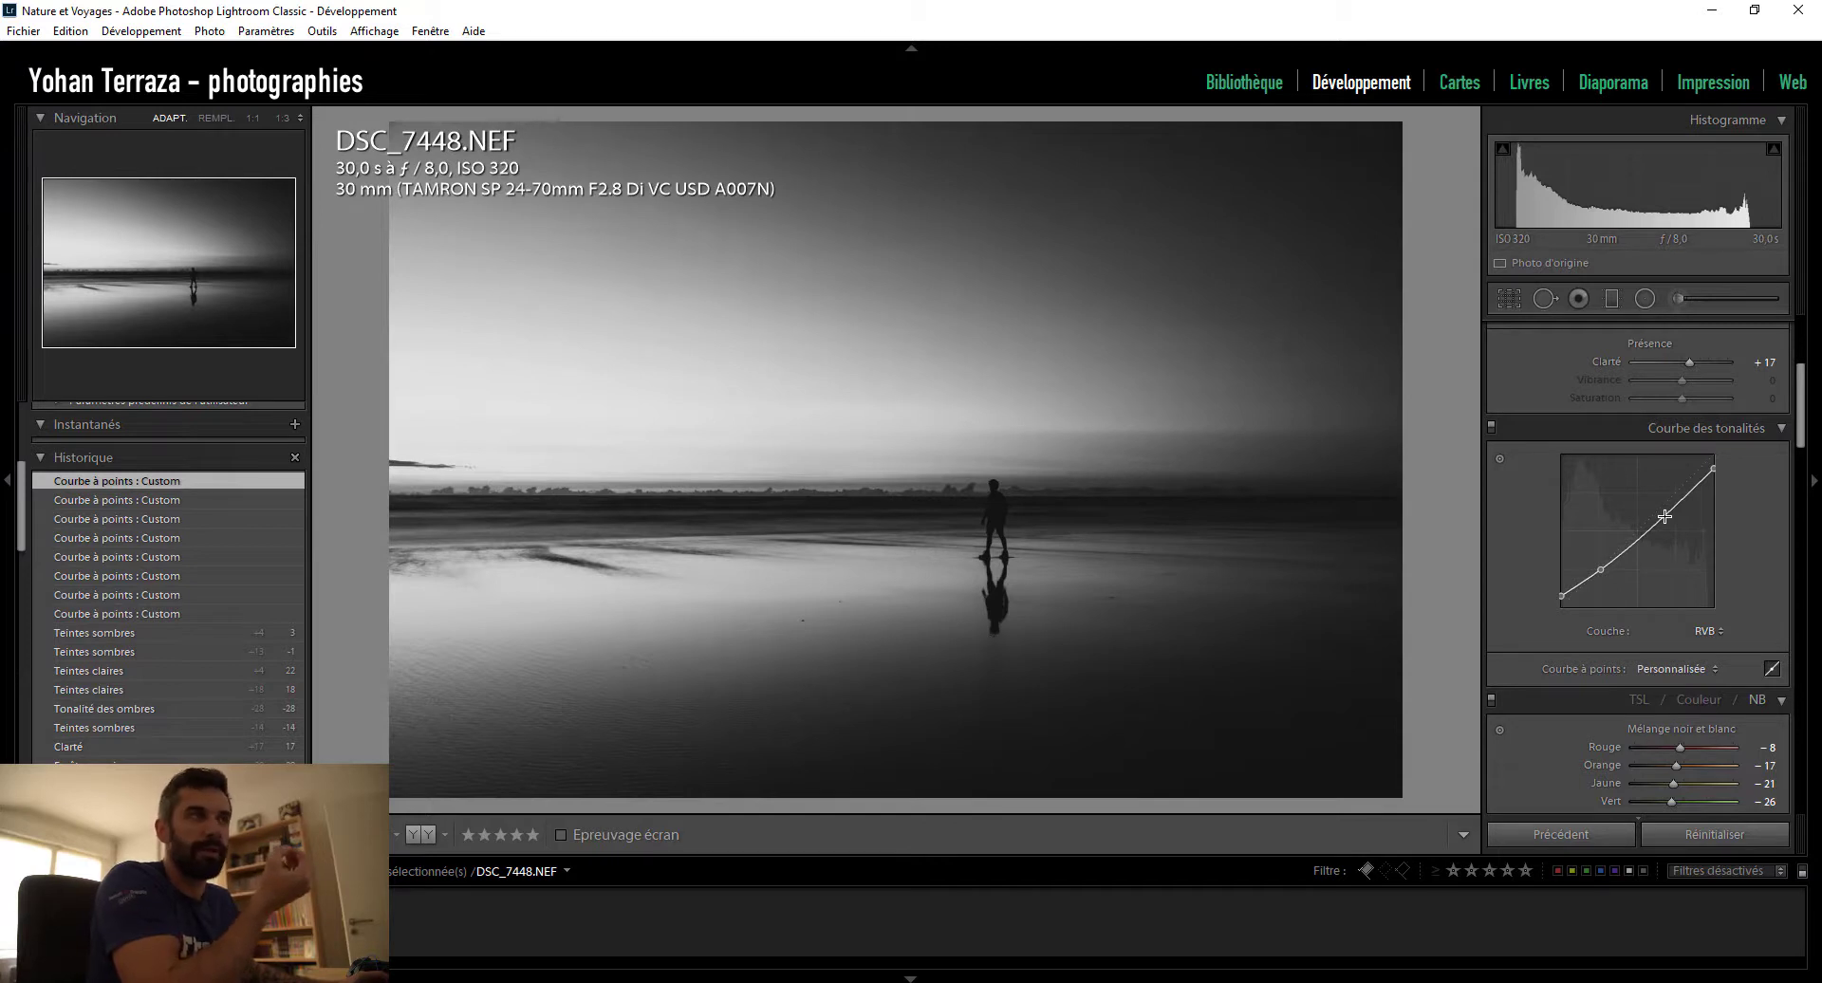
left_click_drag(1667, 514, 1663, 501)
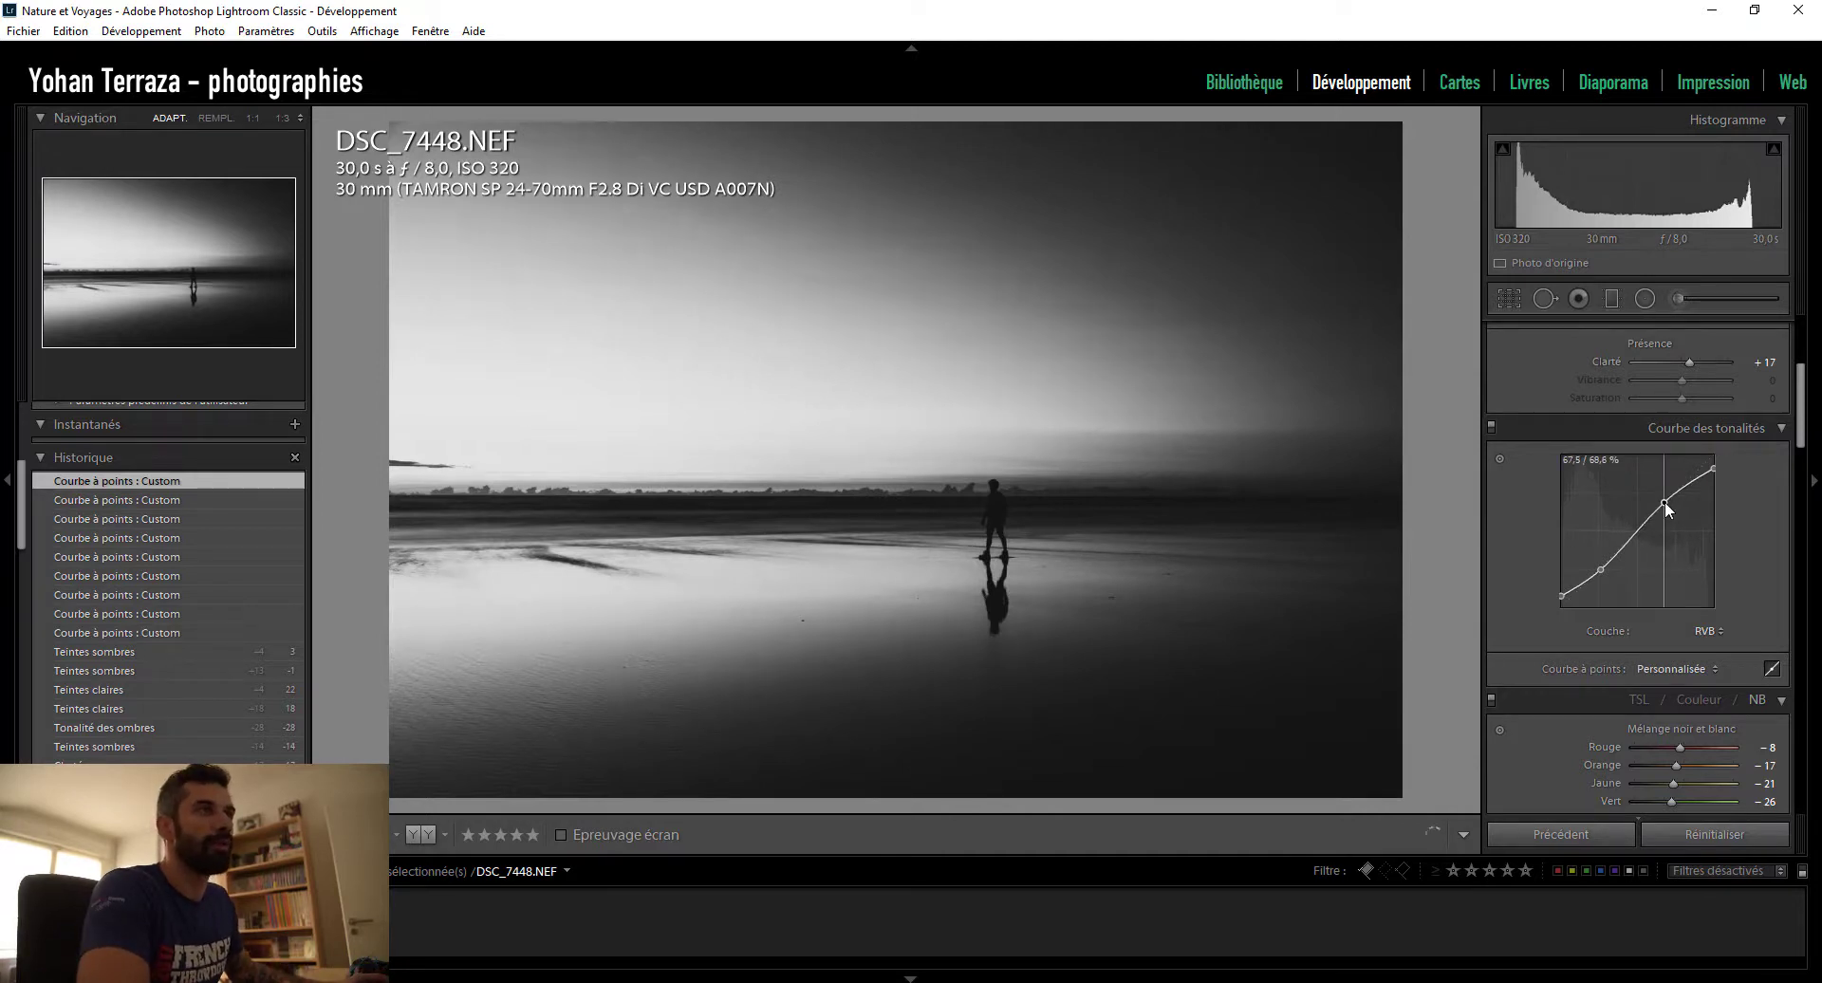
left_click_drag(1664, 502, 1667, 505)
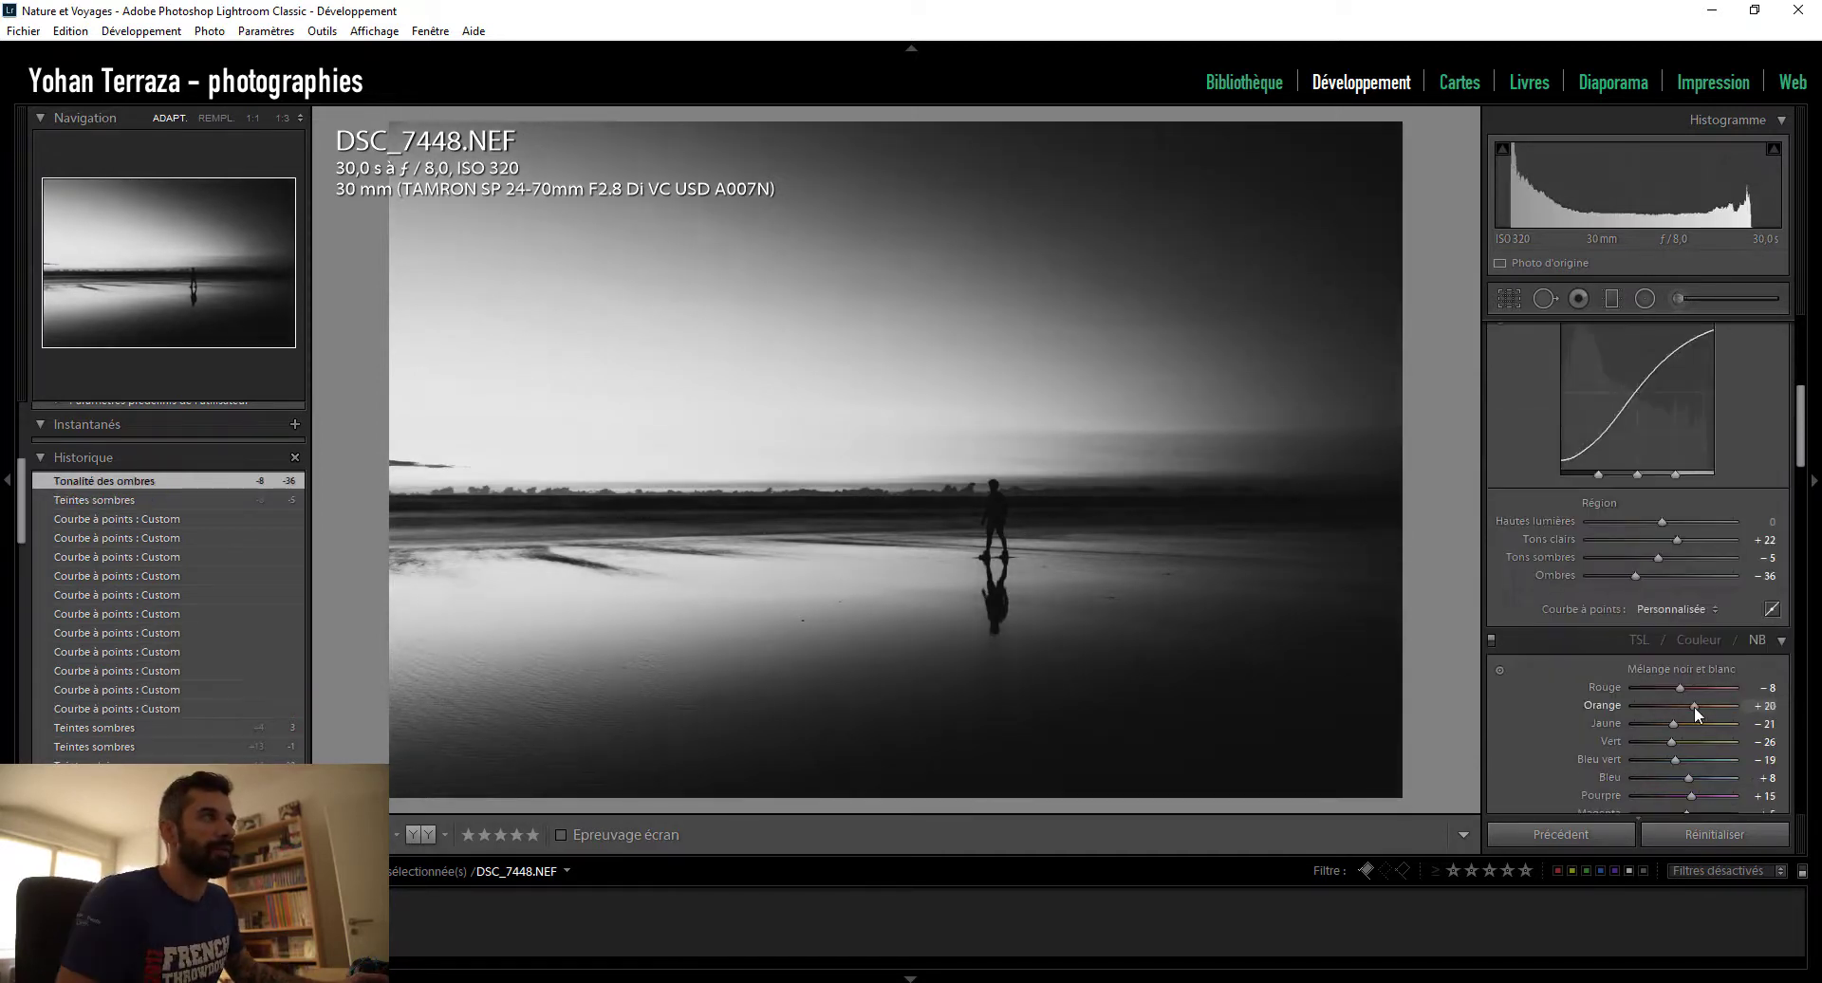
- Set the black-and-white mix to Rouge +18 and Orange +1, inspecting the horizon and walking figure at 1:3
left_click_drag(1694, 706, 1678, 710)
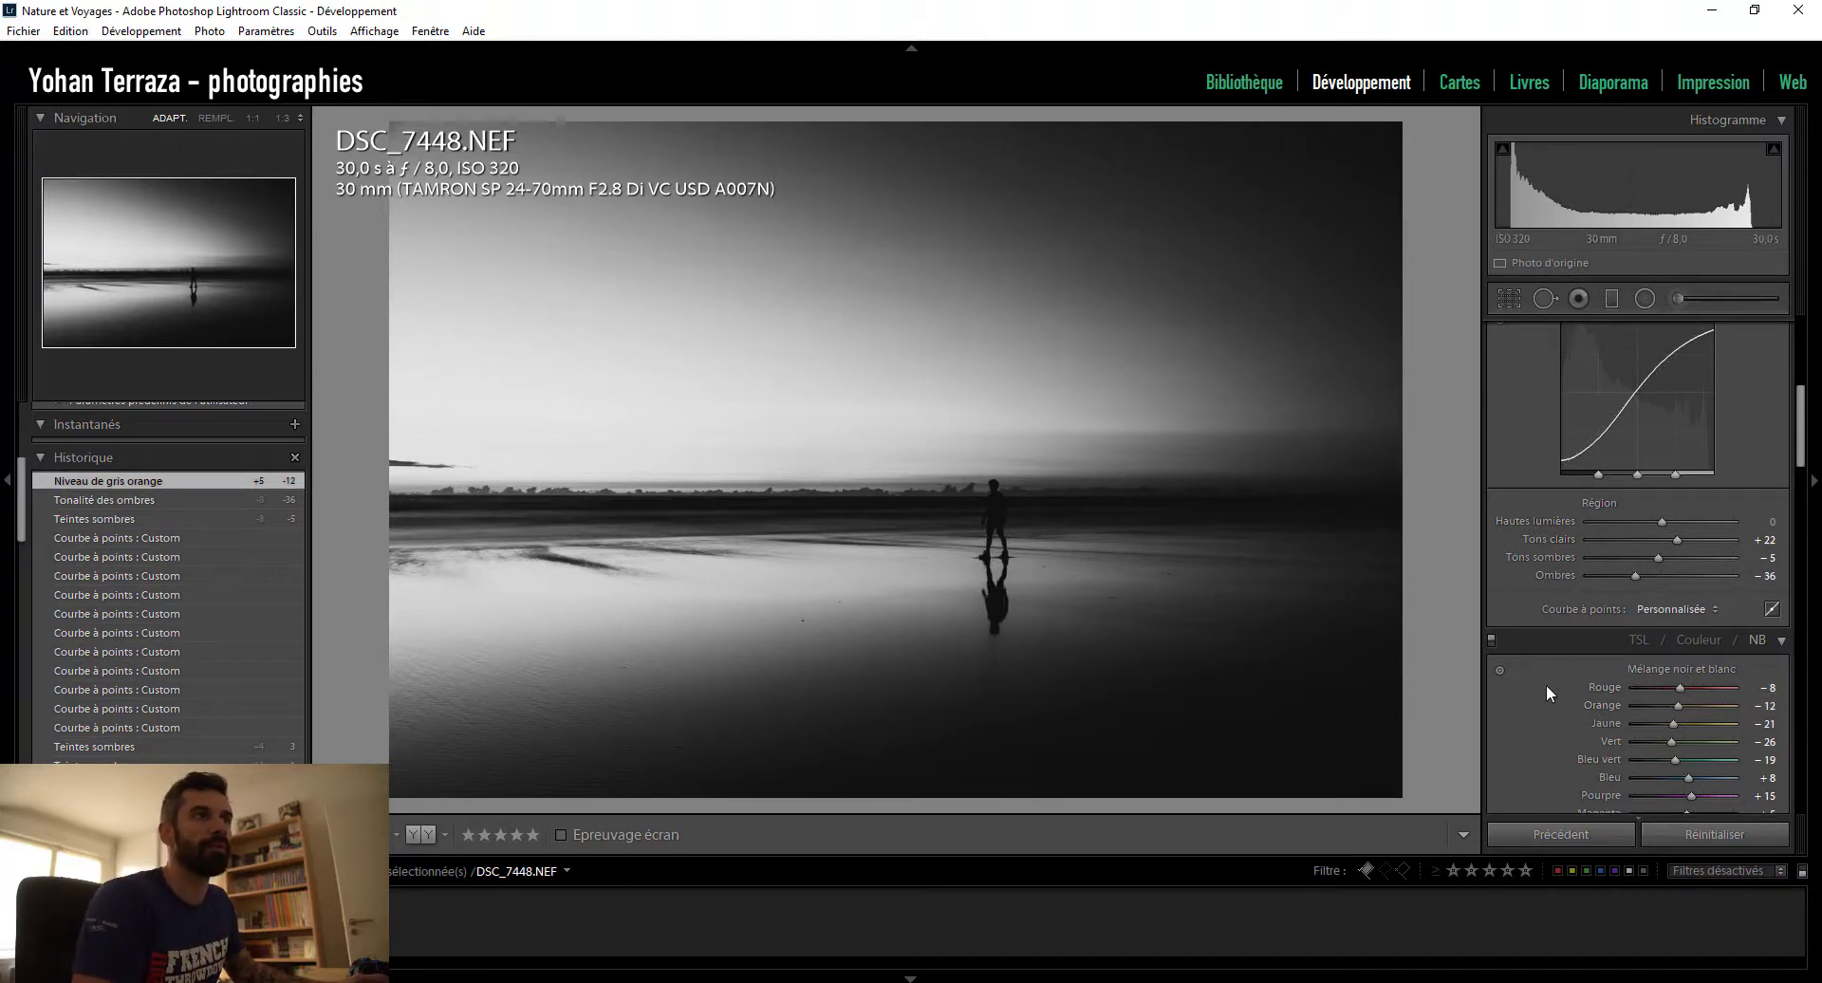
scroll(1546, 685, "down", 3)
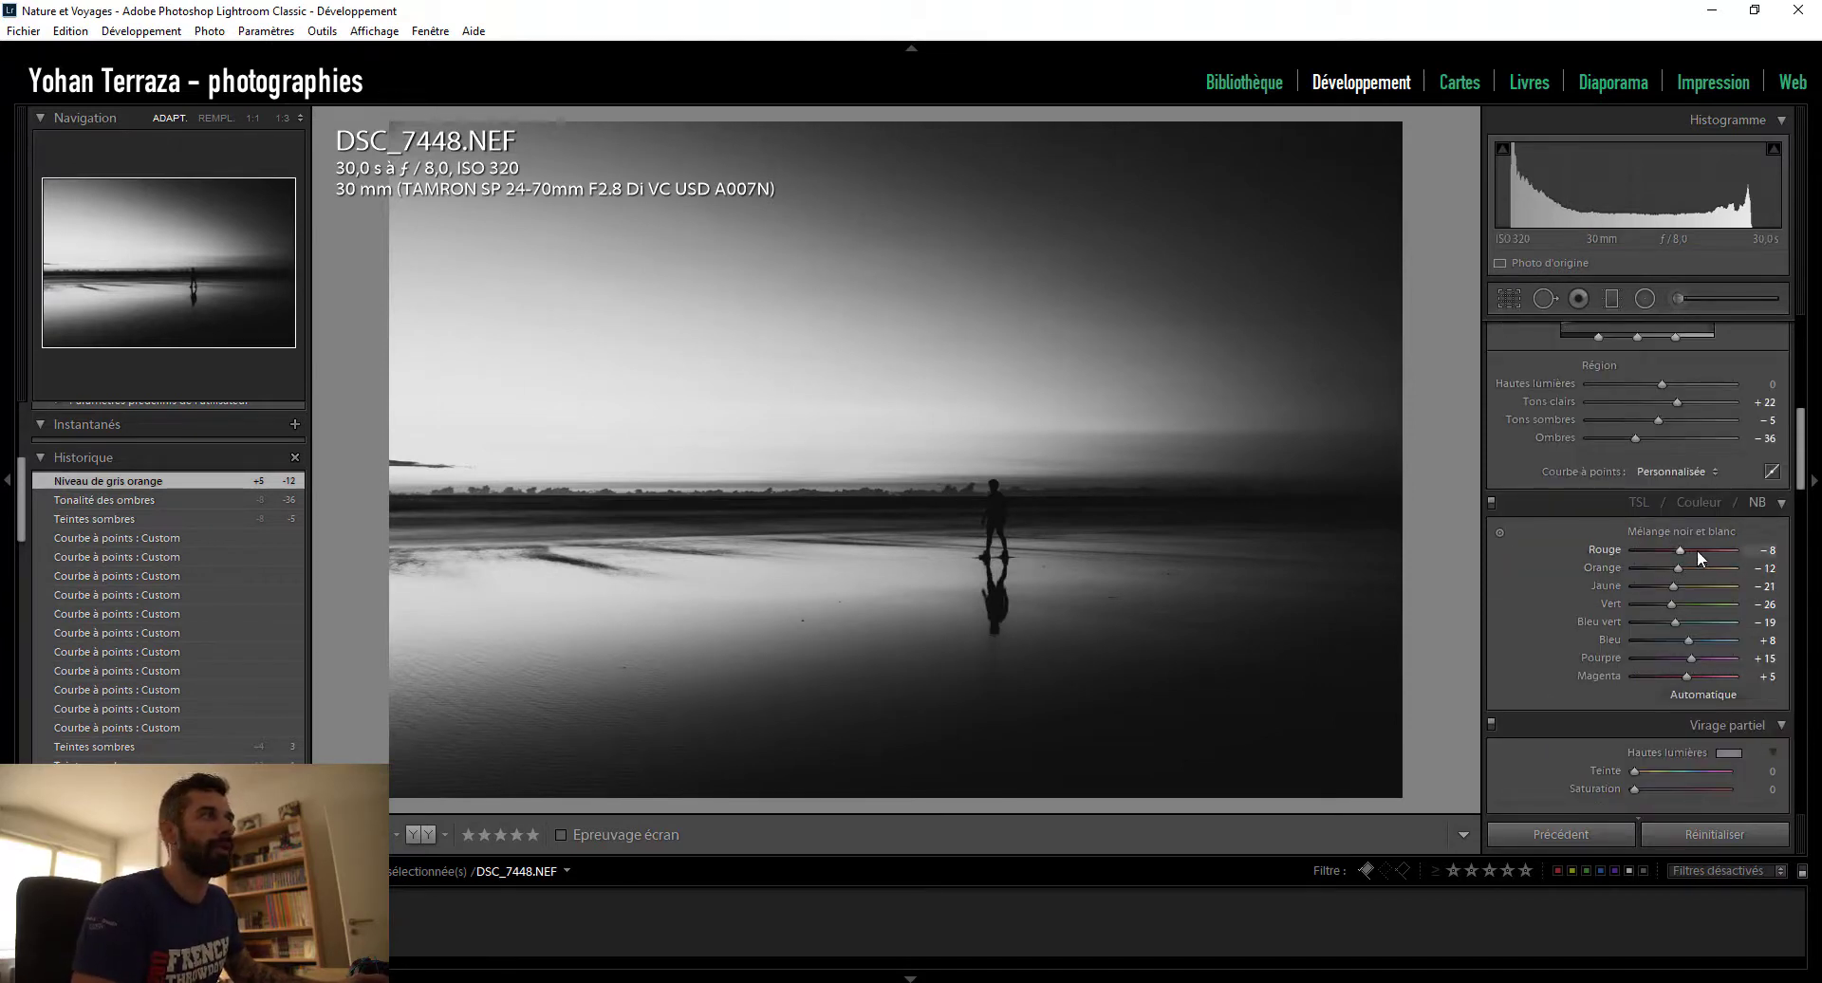
left_click_drag(1697, 550, 1693, 553)
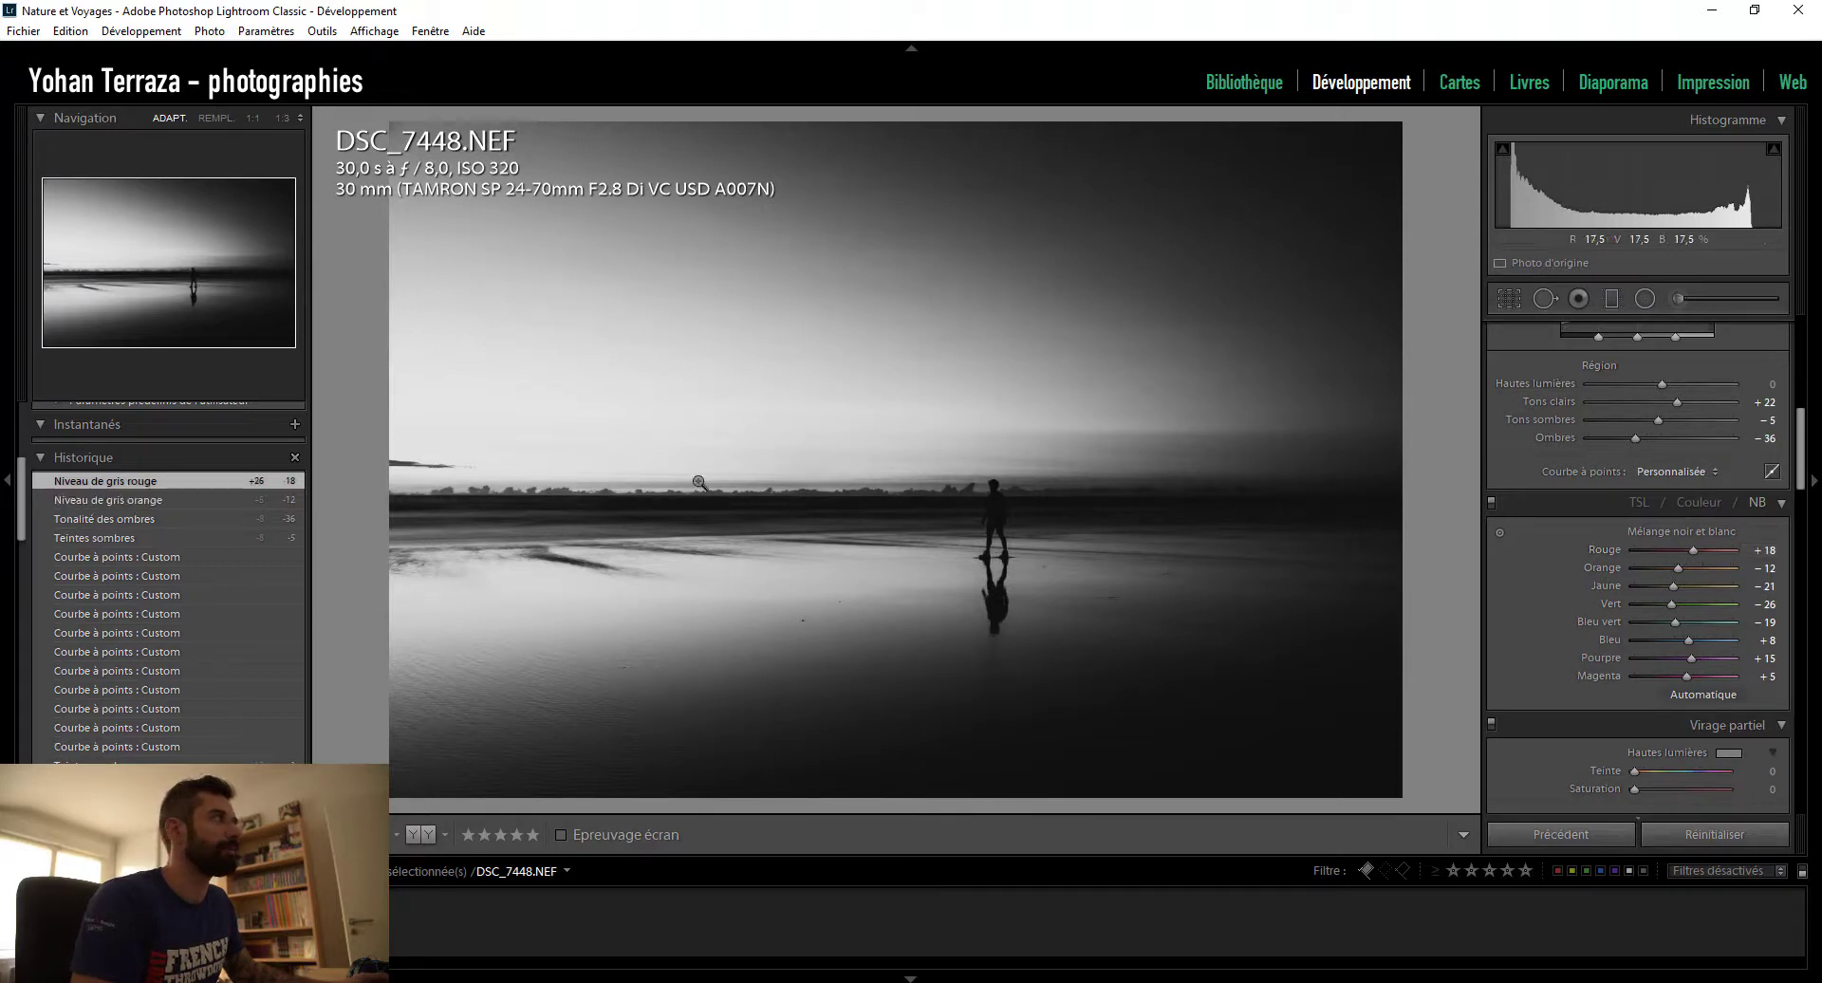
left_click(690, 466)
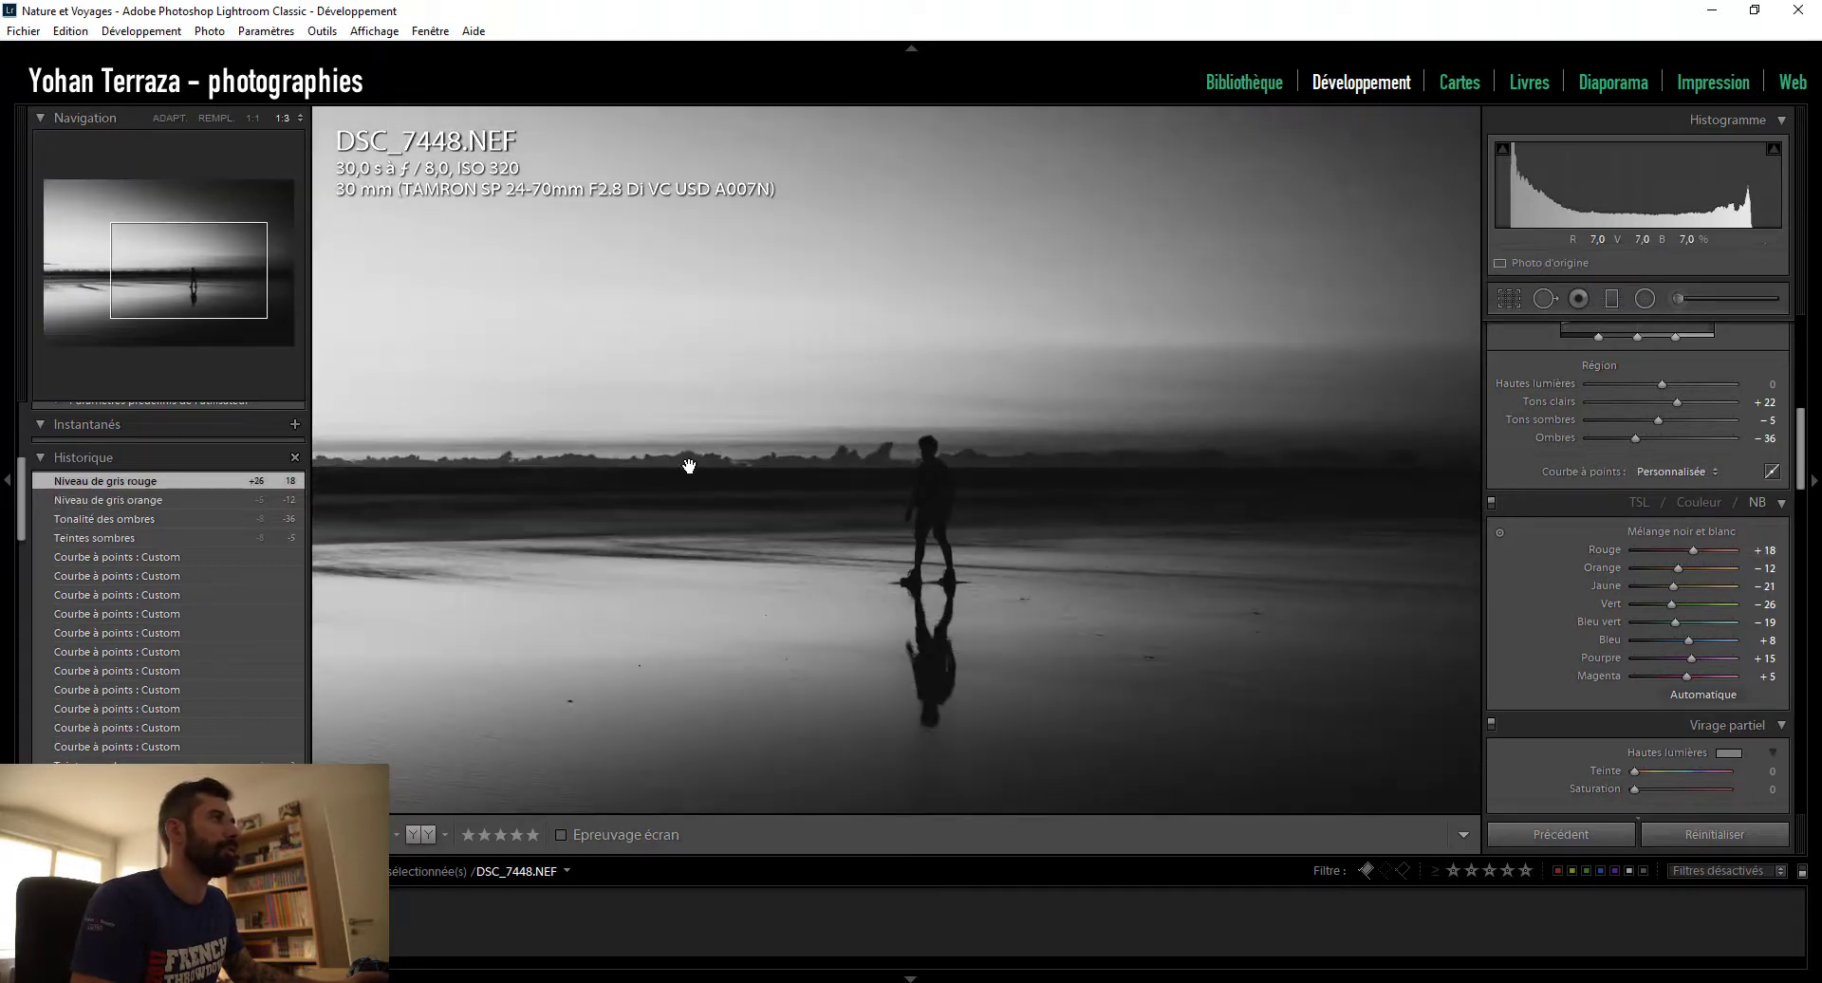
left_click_drag(690, 466, 831, 482)
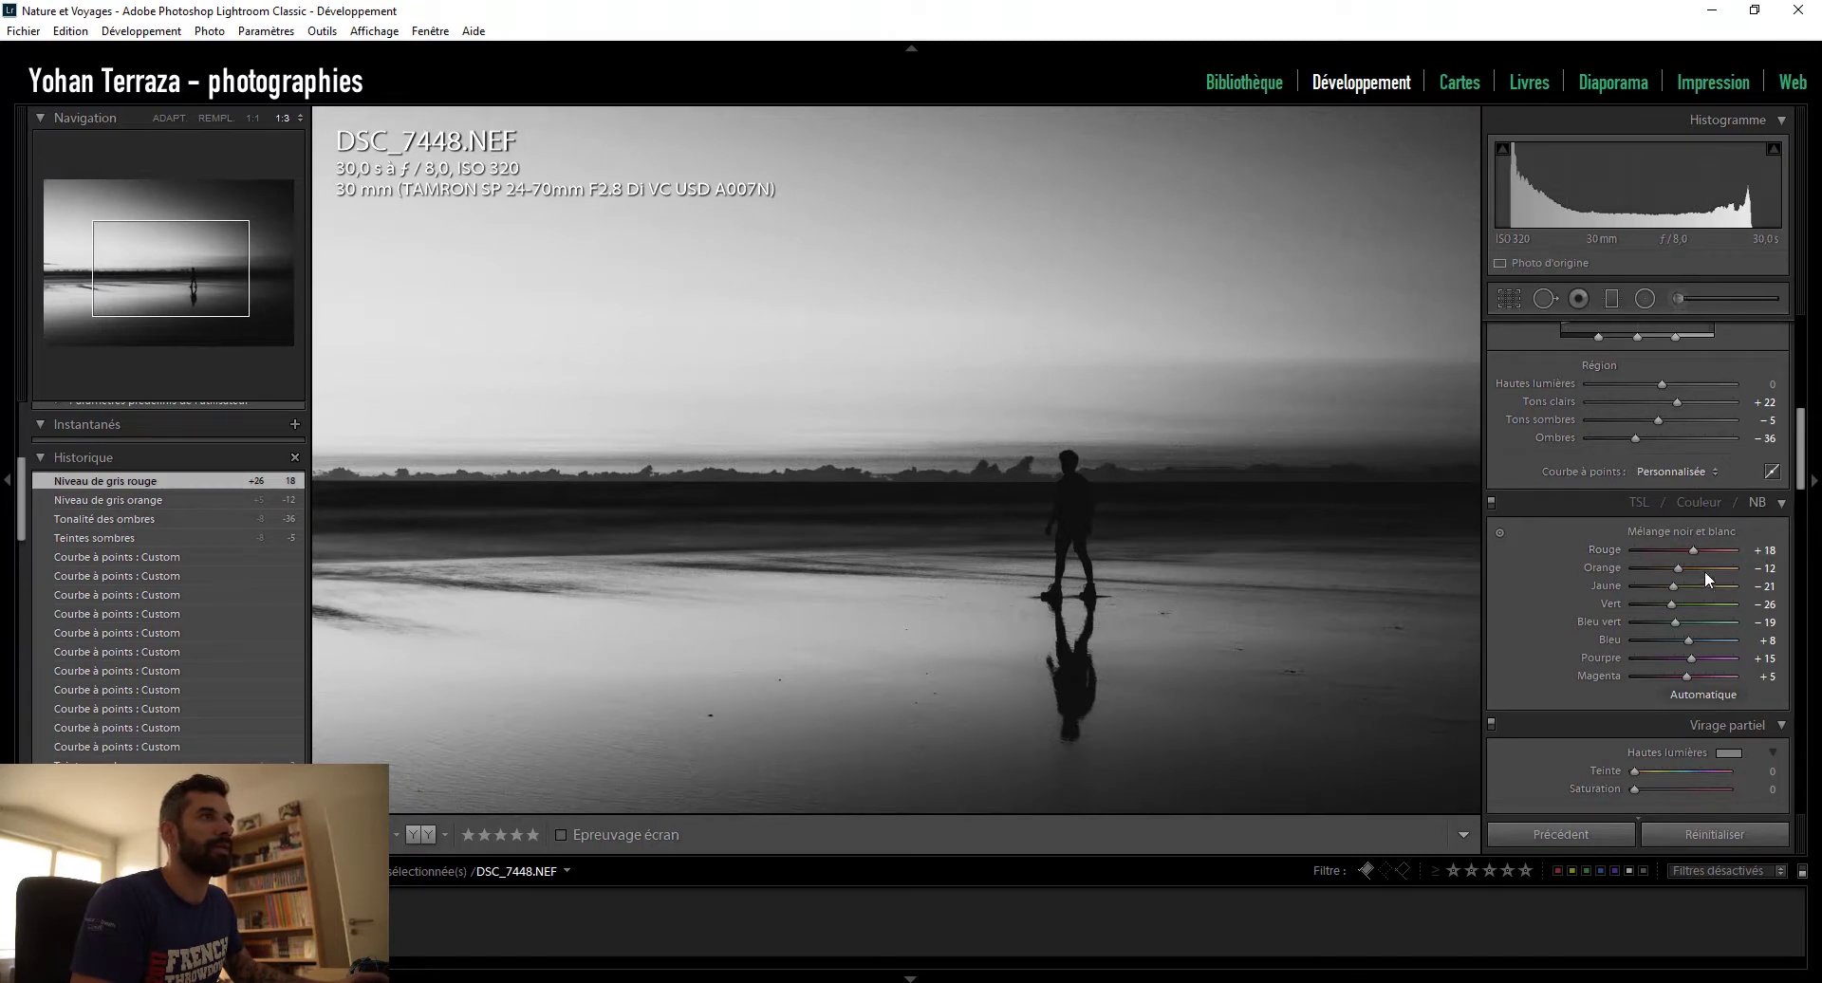
left_click_drag(1686, 566, 1684, 566)
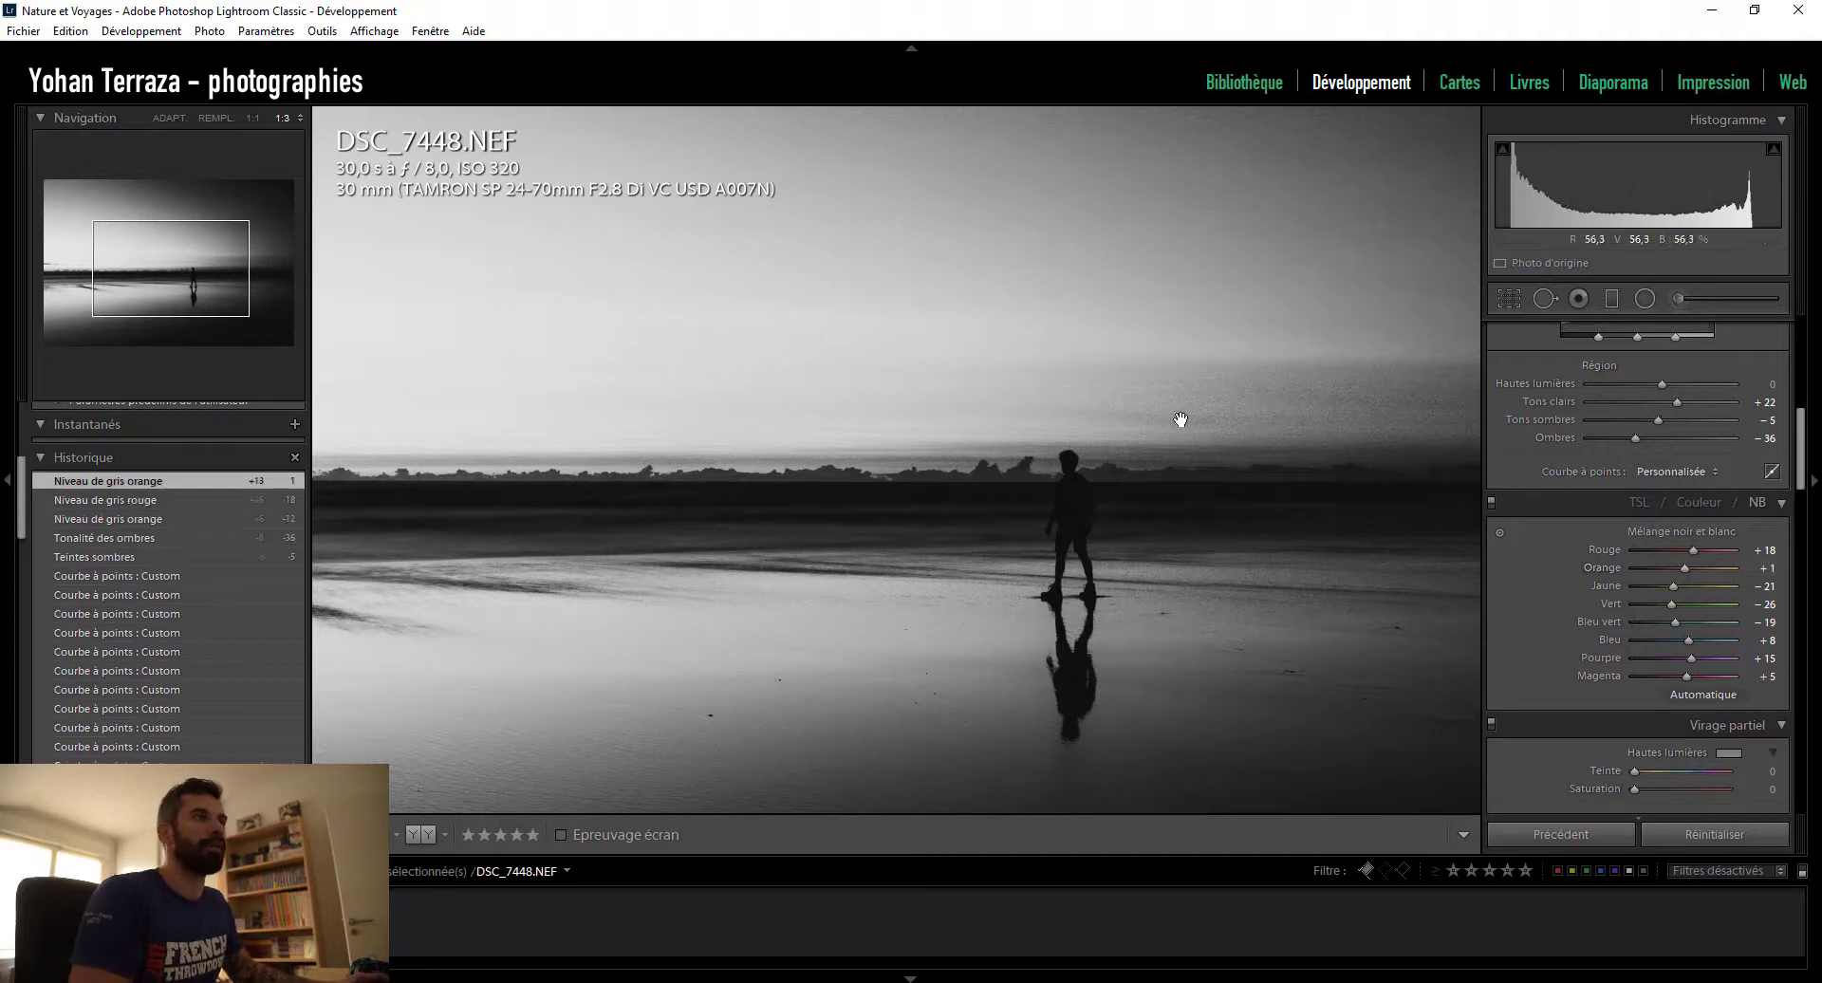
left_click(1243, 421)
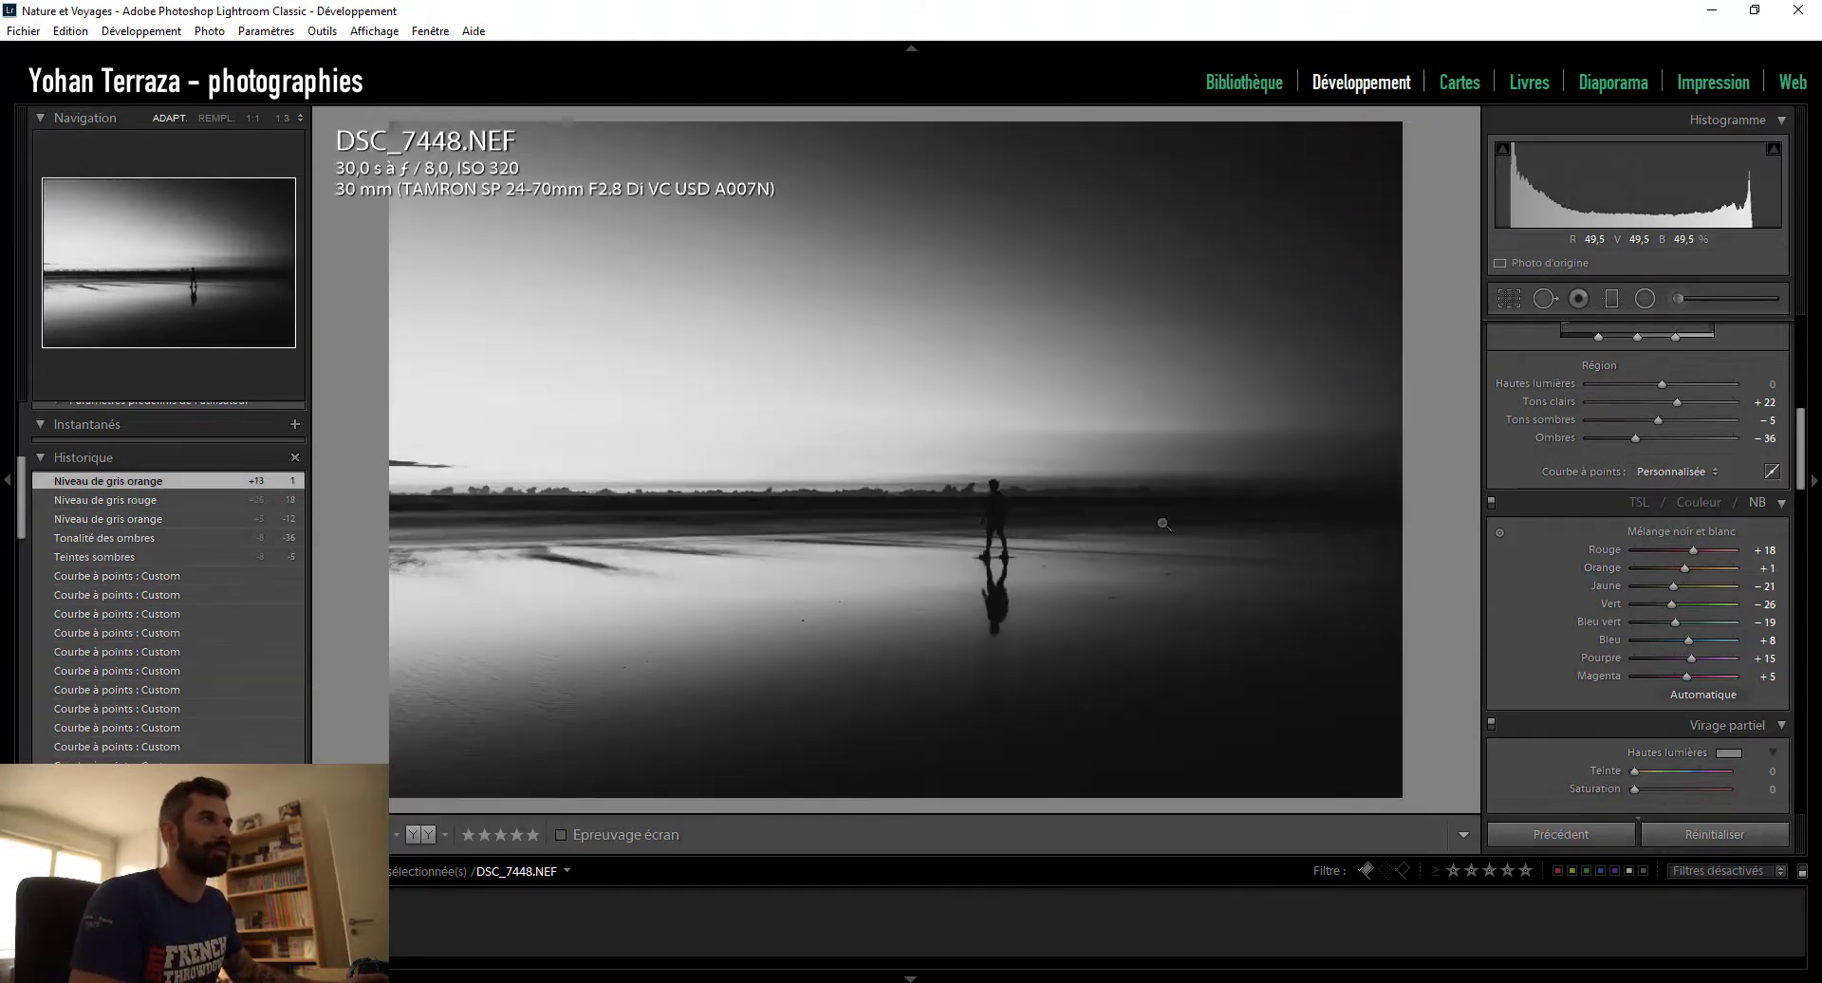
- Try brightening the sky just above the horizon with the targeted black-and-white mix adjustment, and undo the change
left_click(1500, 532)
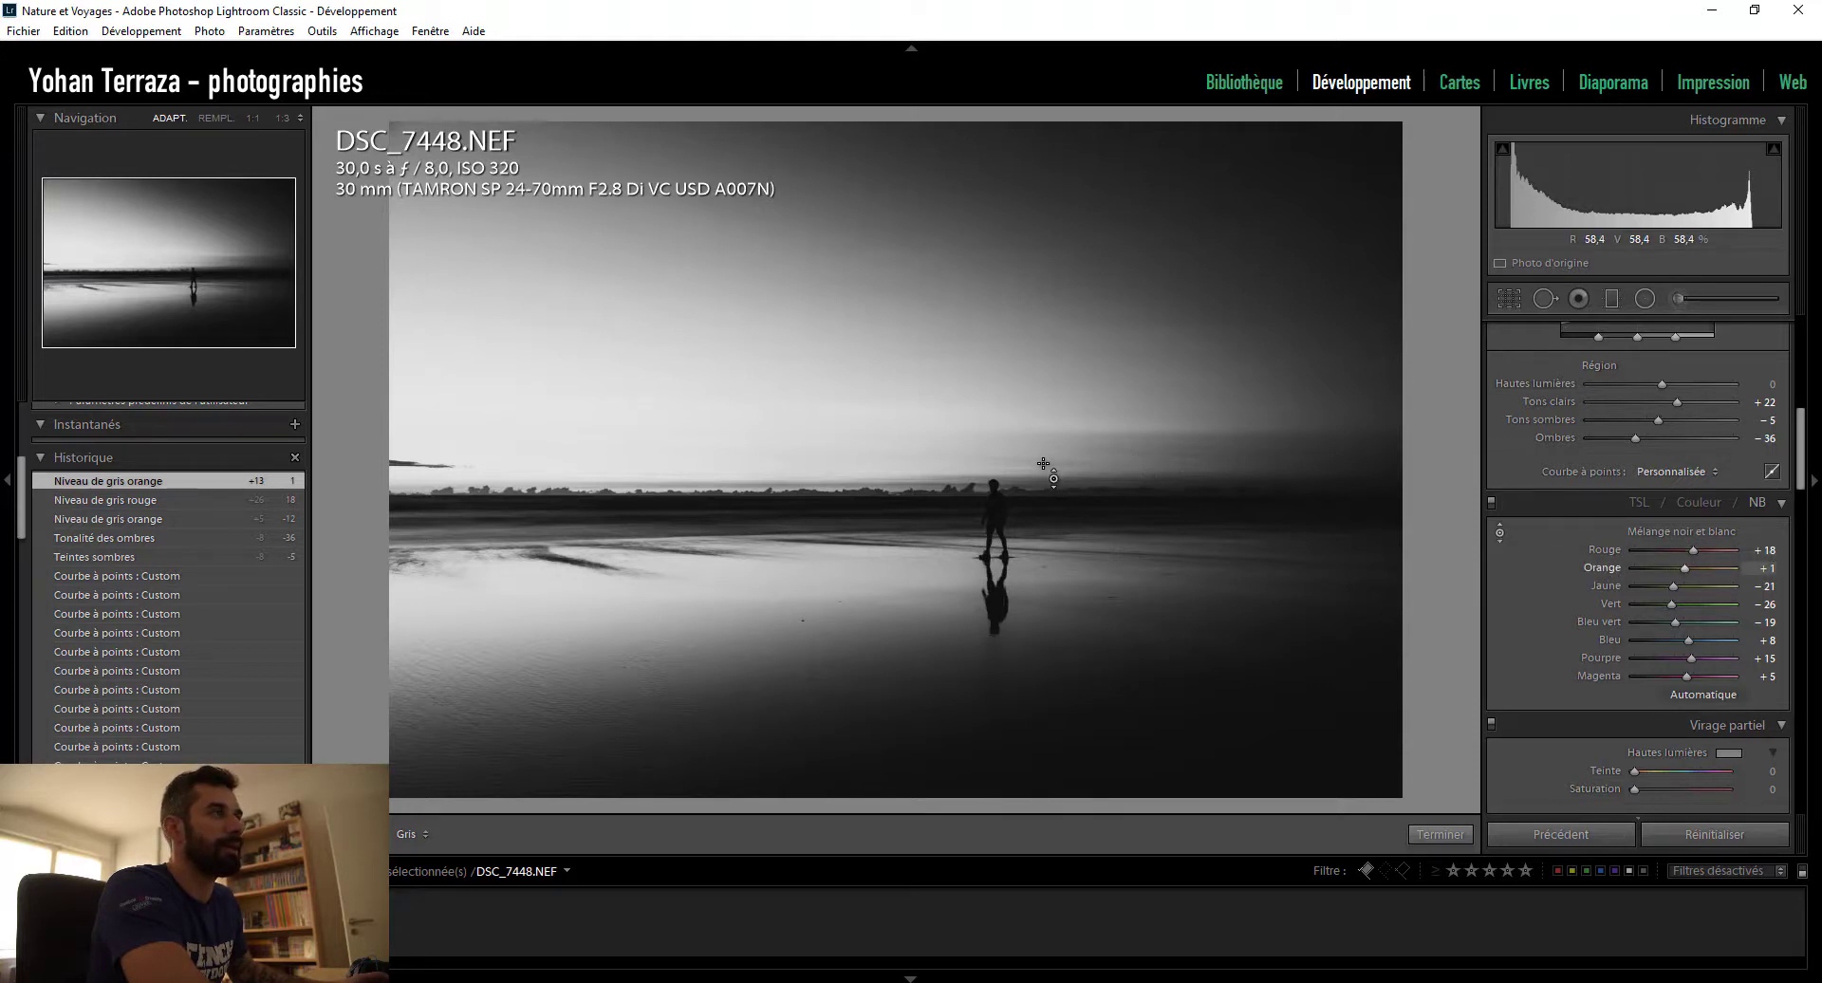
left_click_drag(1044, 464, 1044, 417)
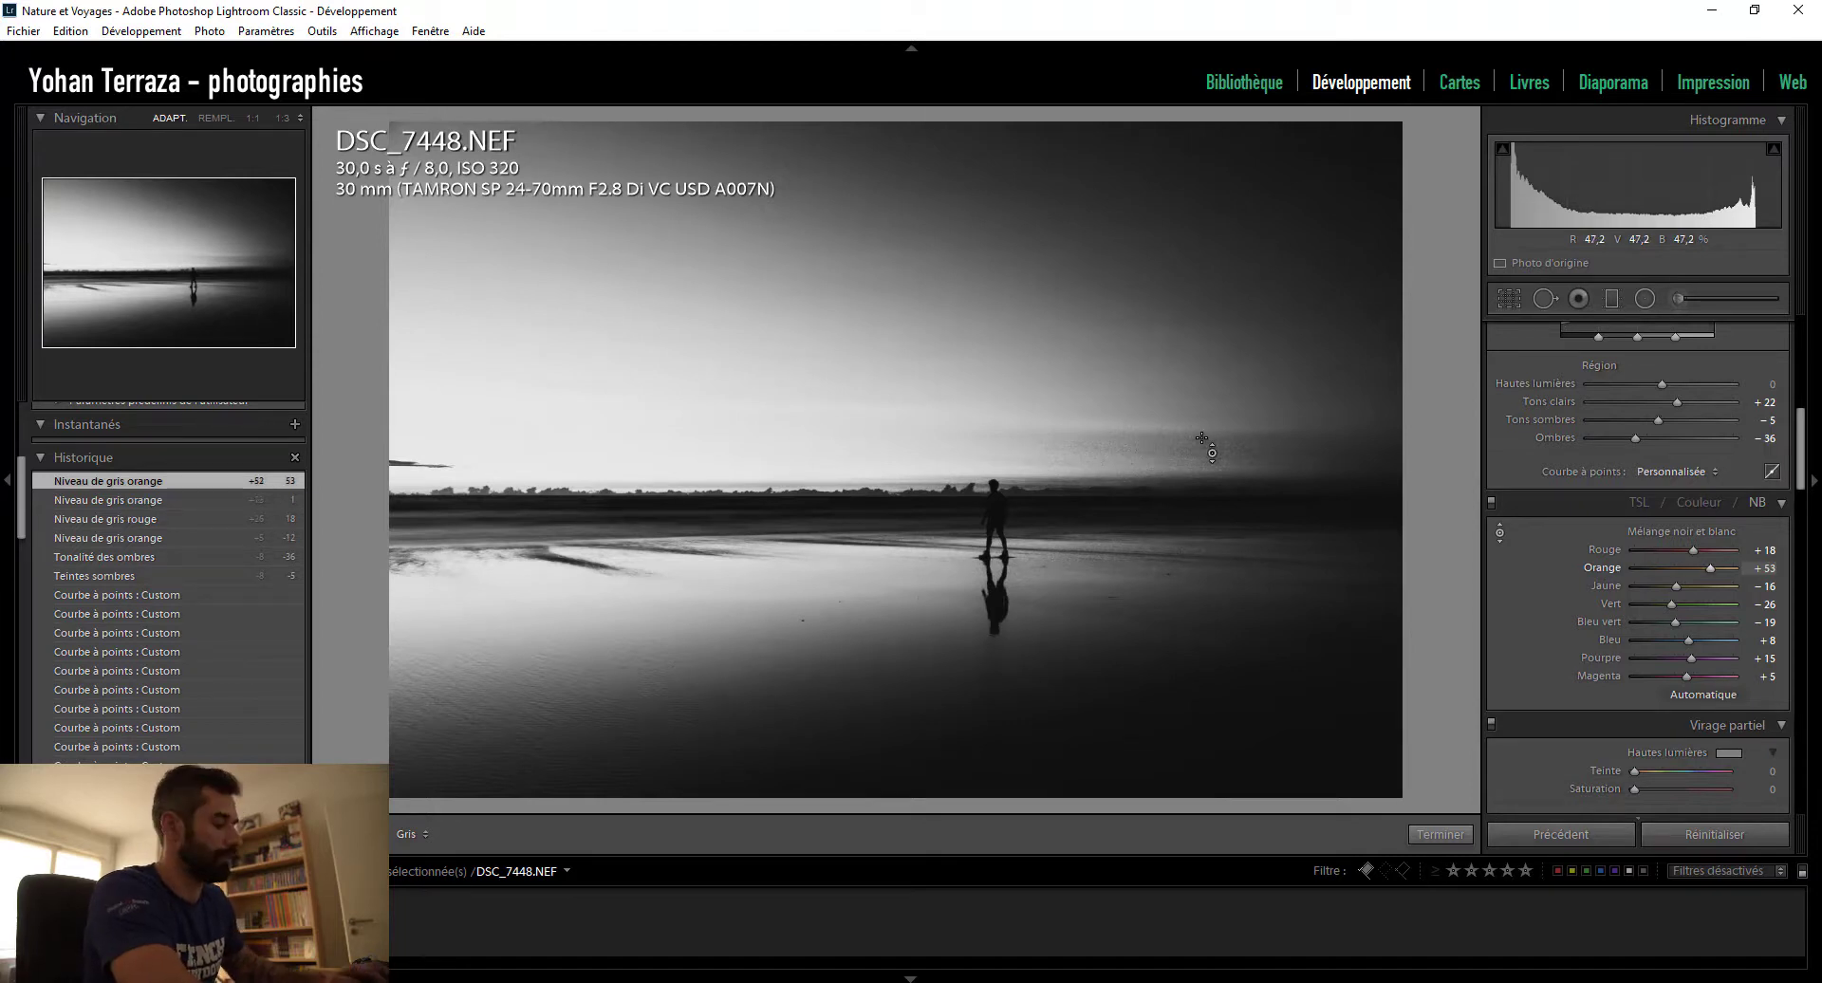
key("ctrl+z")
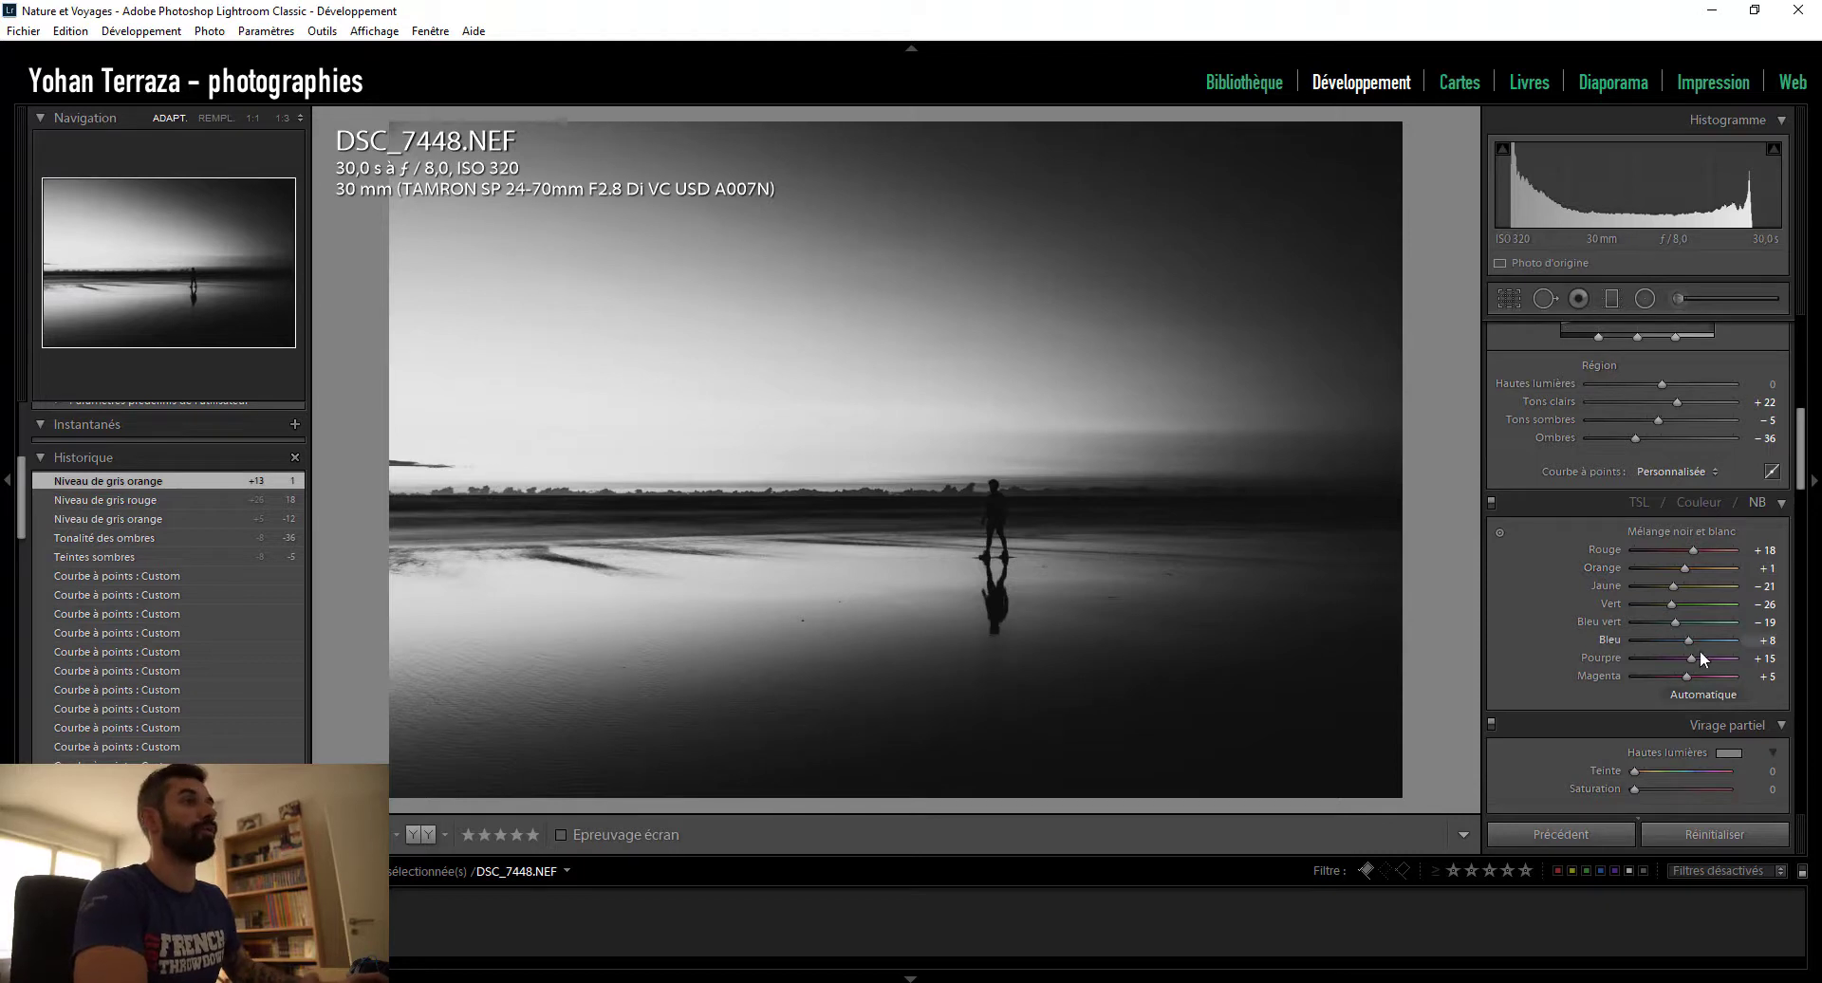
- Brighten the wet sand with the targeted black-and-white mix adjustment, bringing Bleu to +22 and Pourpre to +31
left_click(1499, 532)
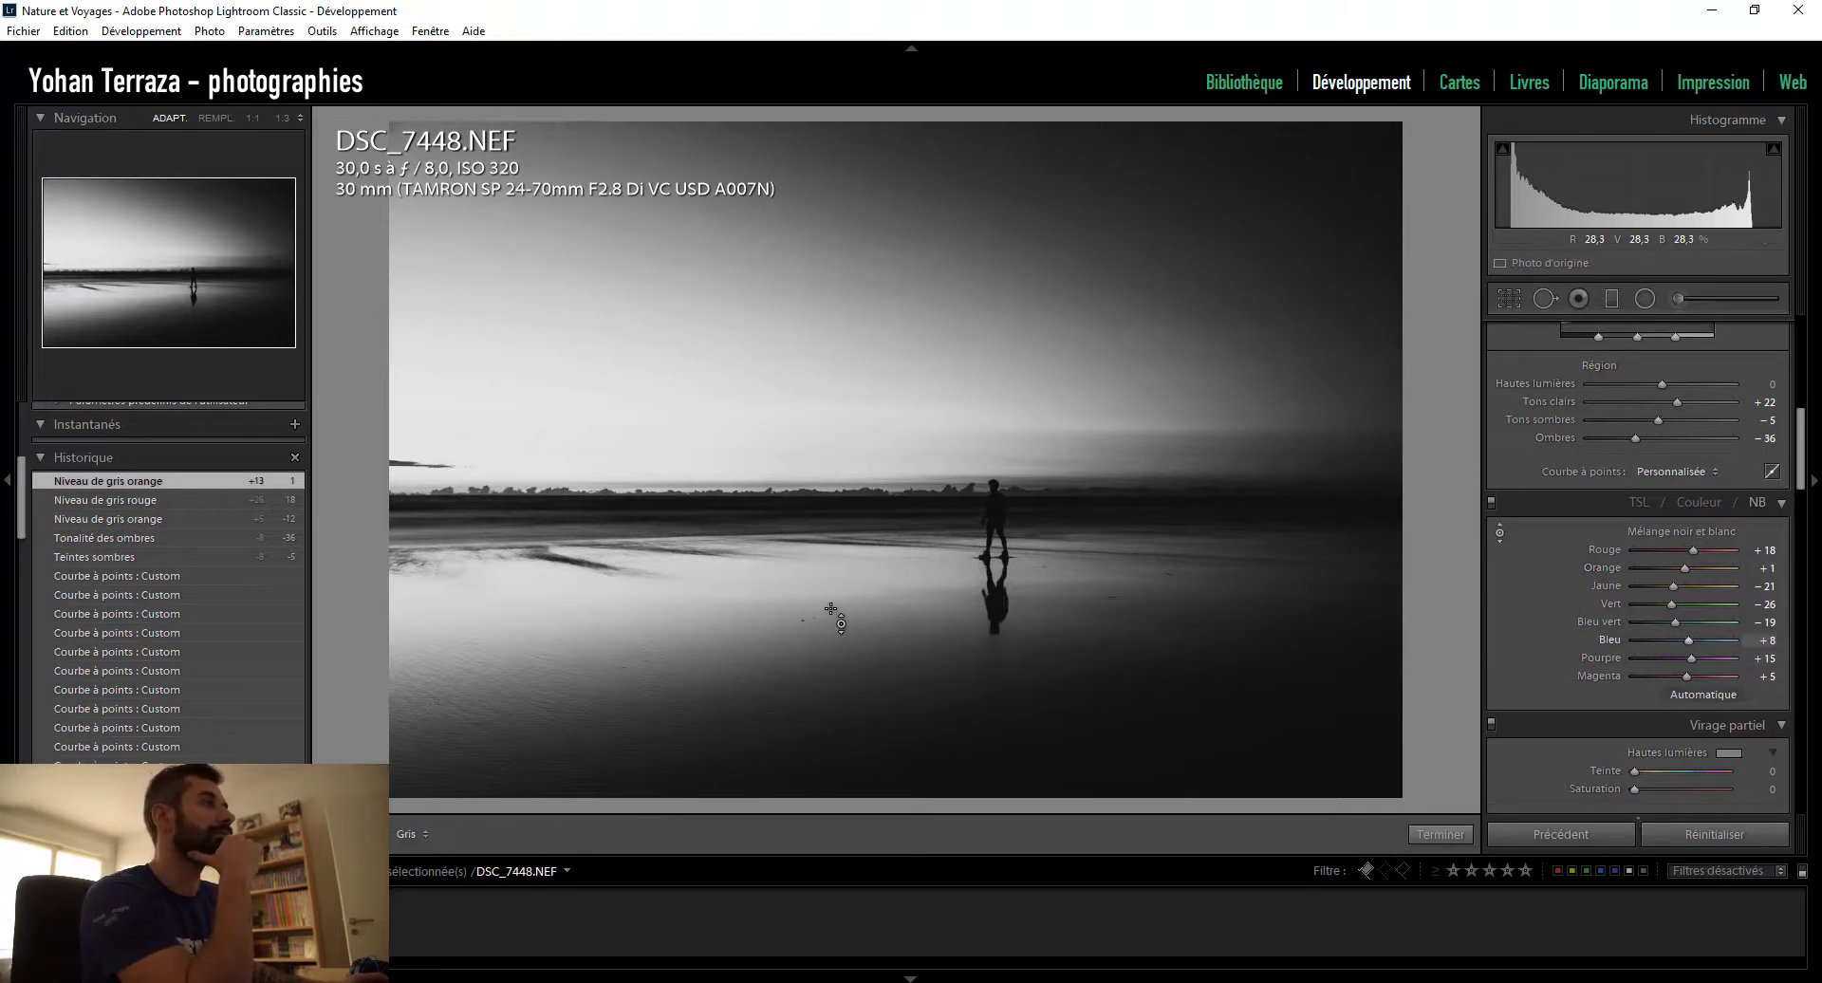
left_click_drag(806, 608, 807, 579)
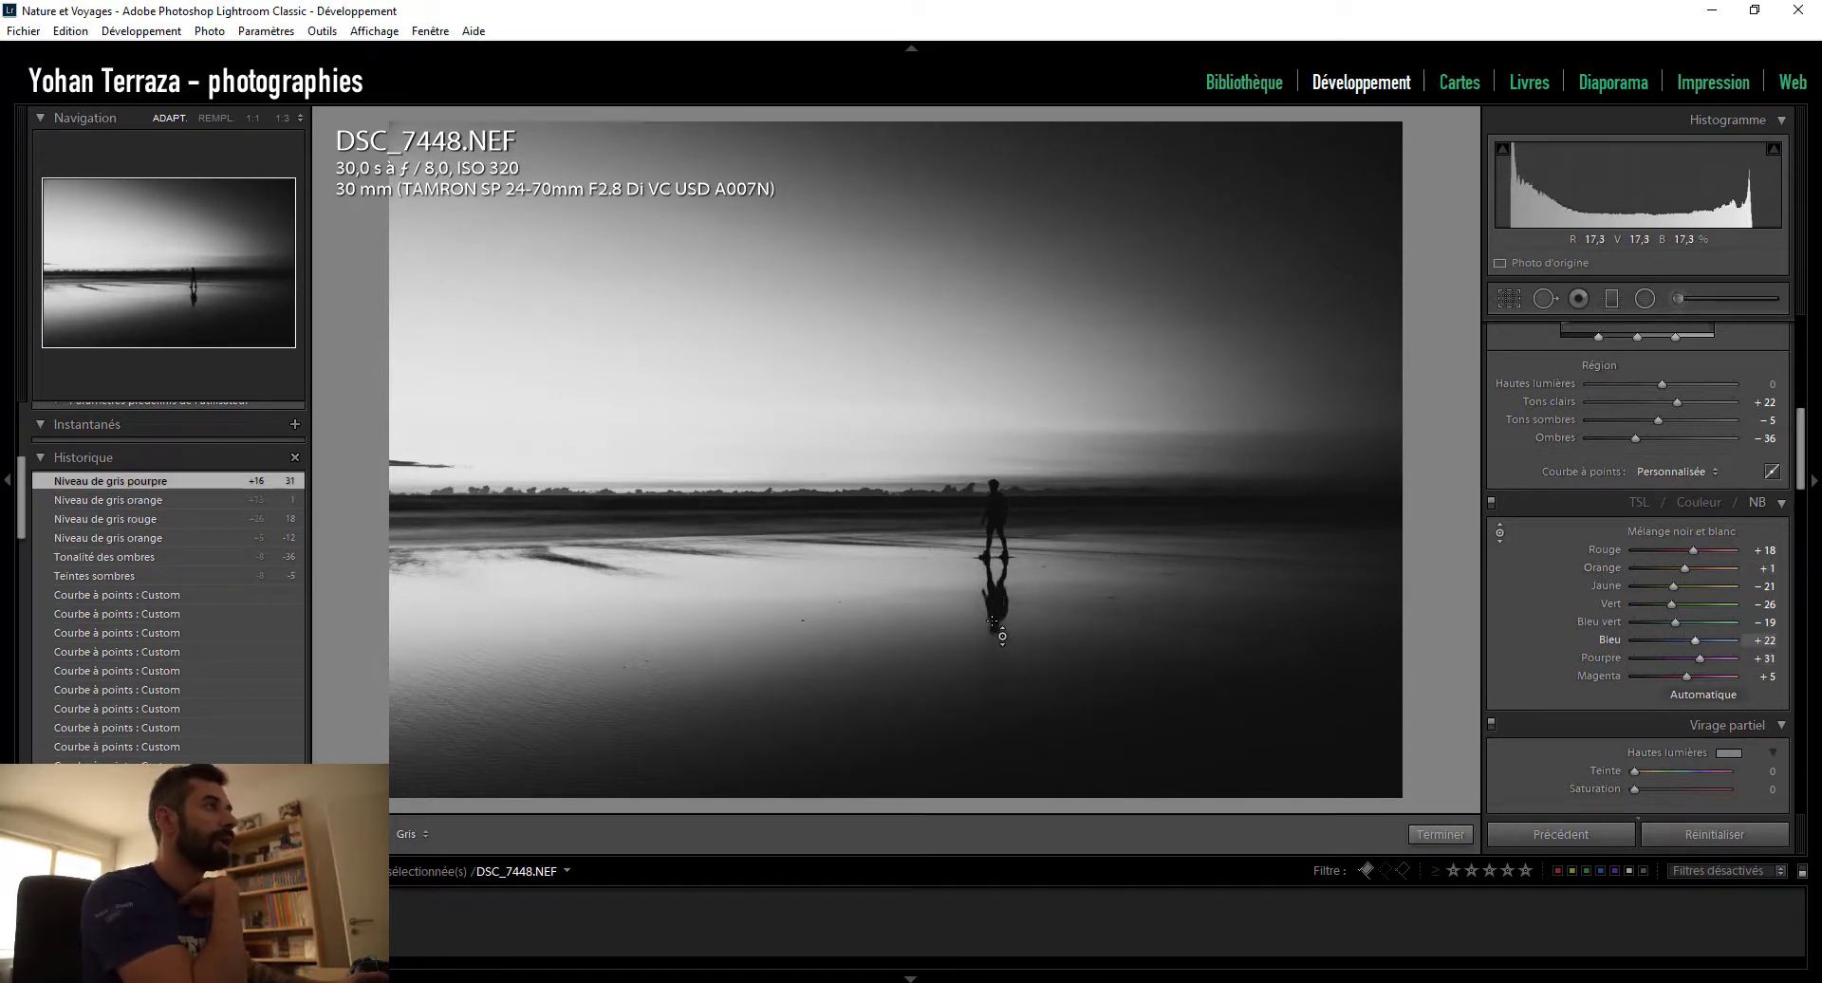
left_click(1458, 836)
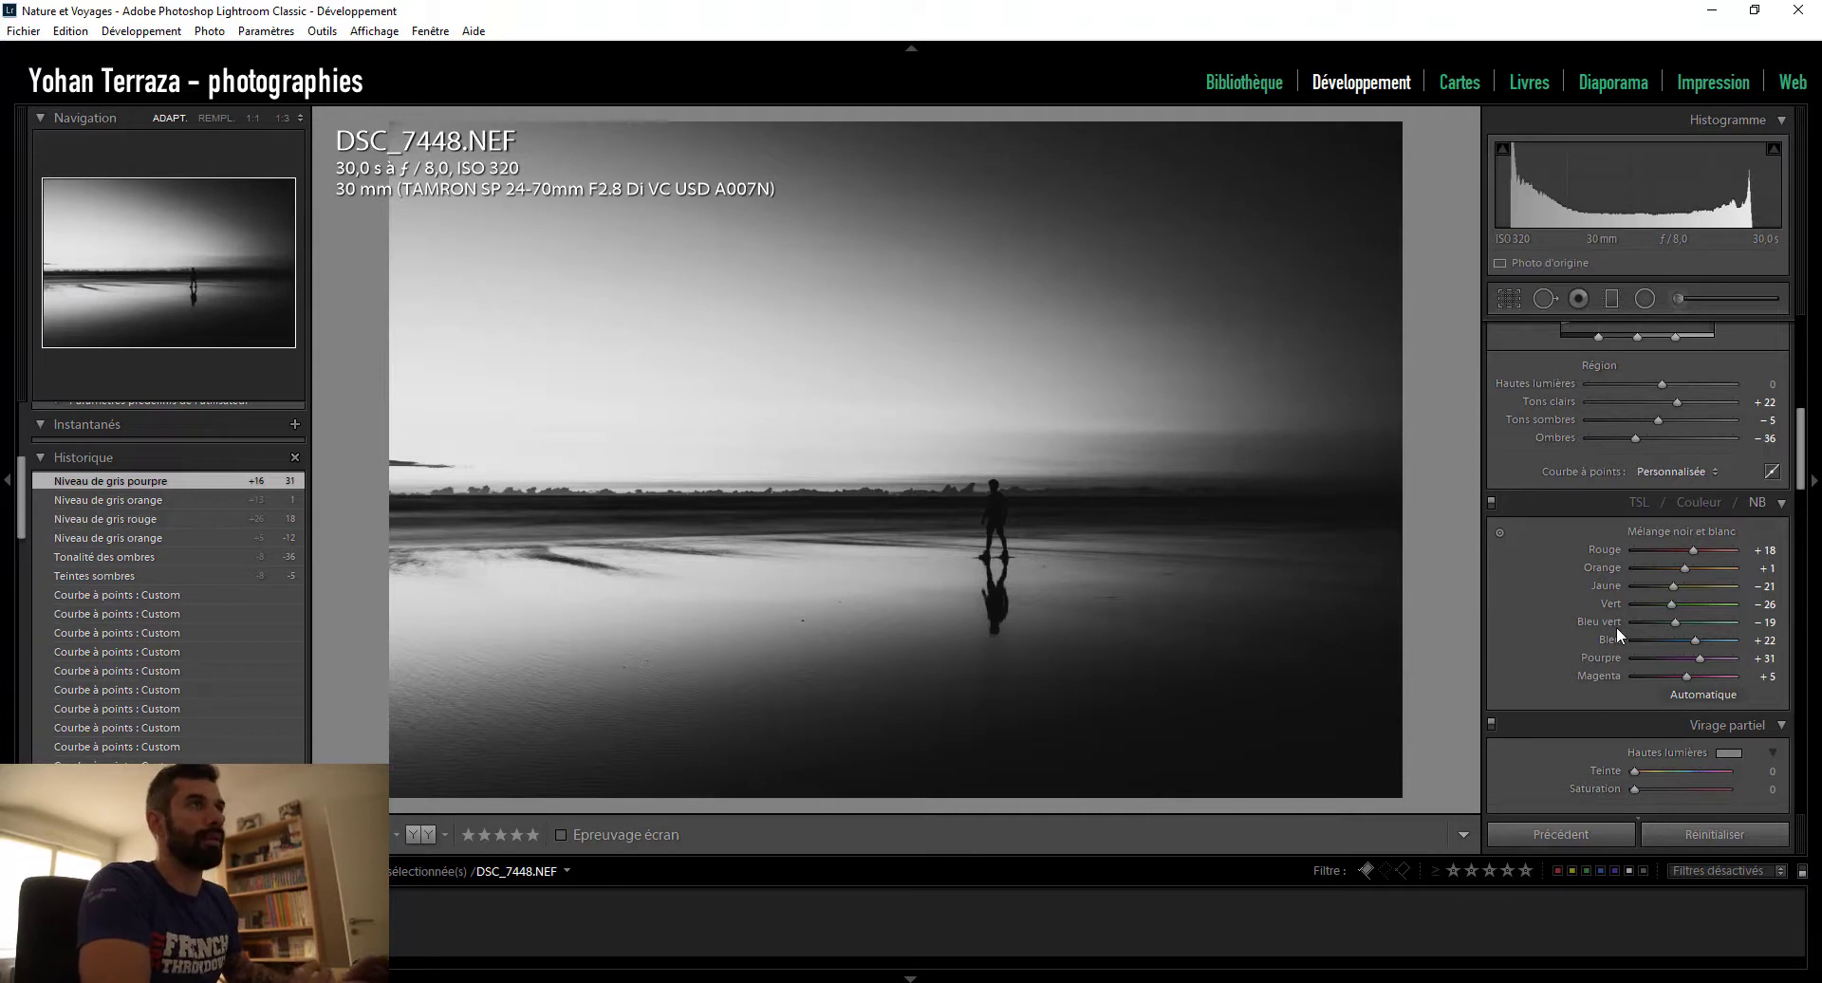
- Draw a large radial filter centred on the horizon, turn off its mask inversion so it affects the edges, and reset its Clarté to 0
scroll(1565, 625, "up", 3)
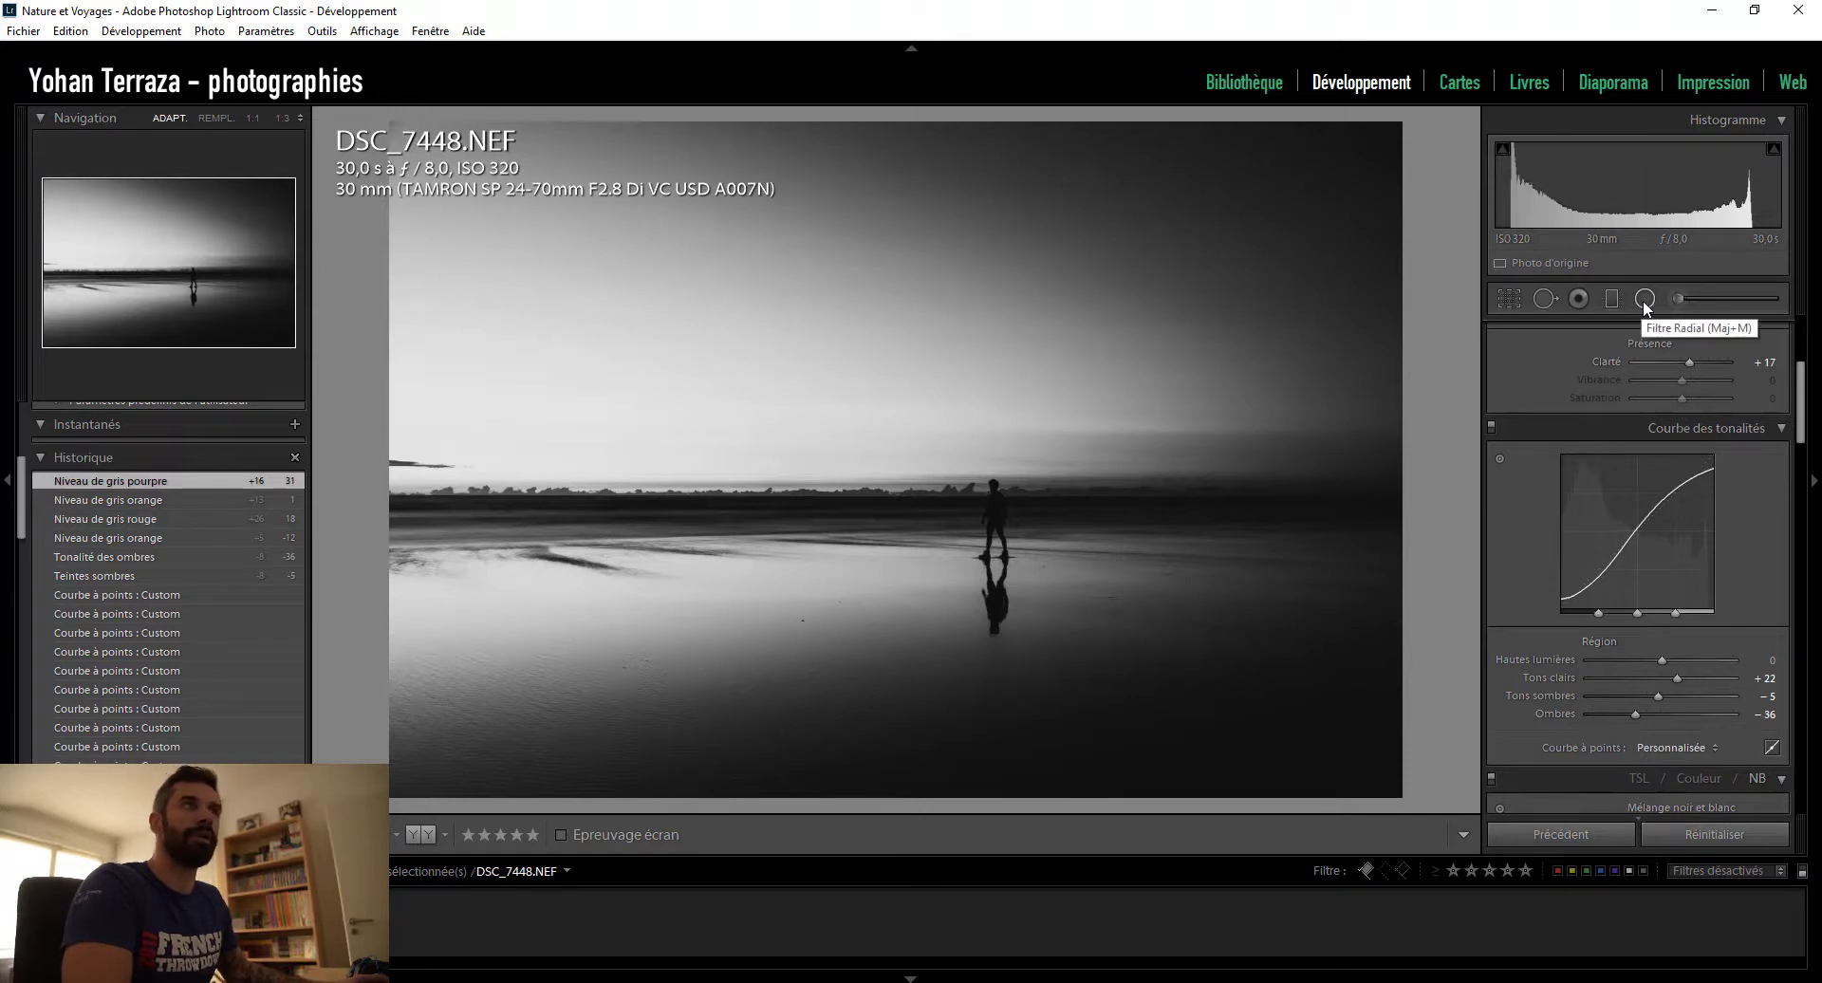
key("shift+m")
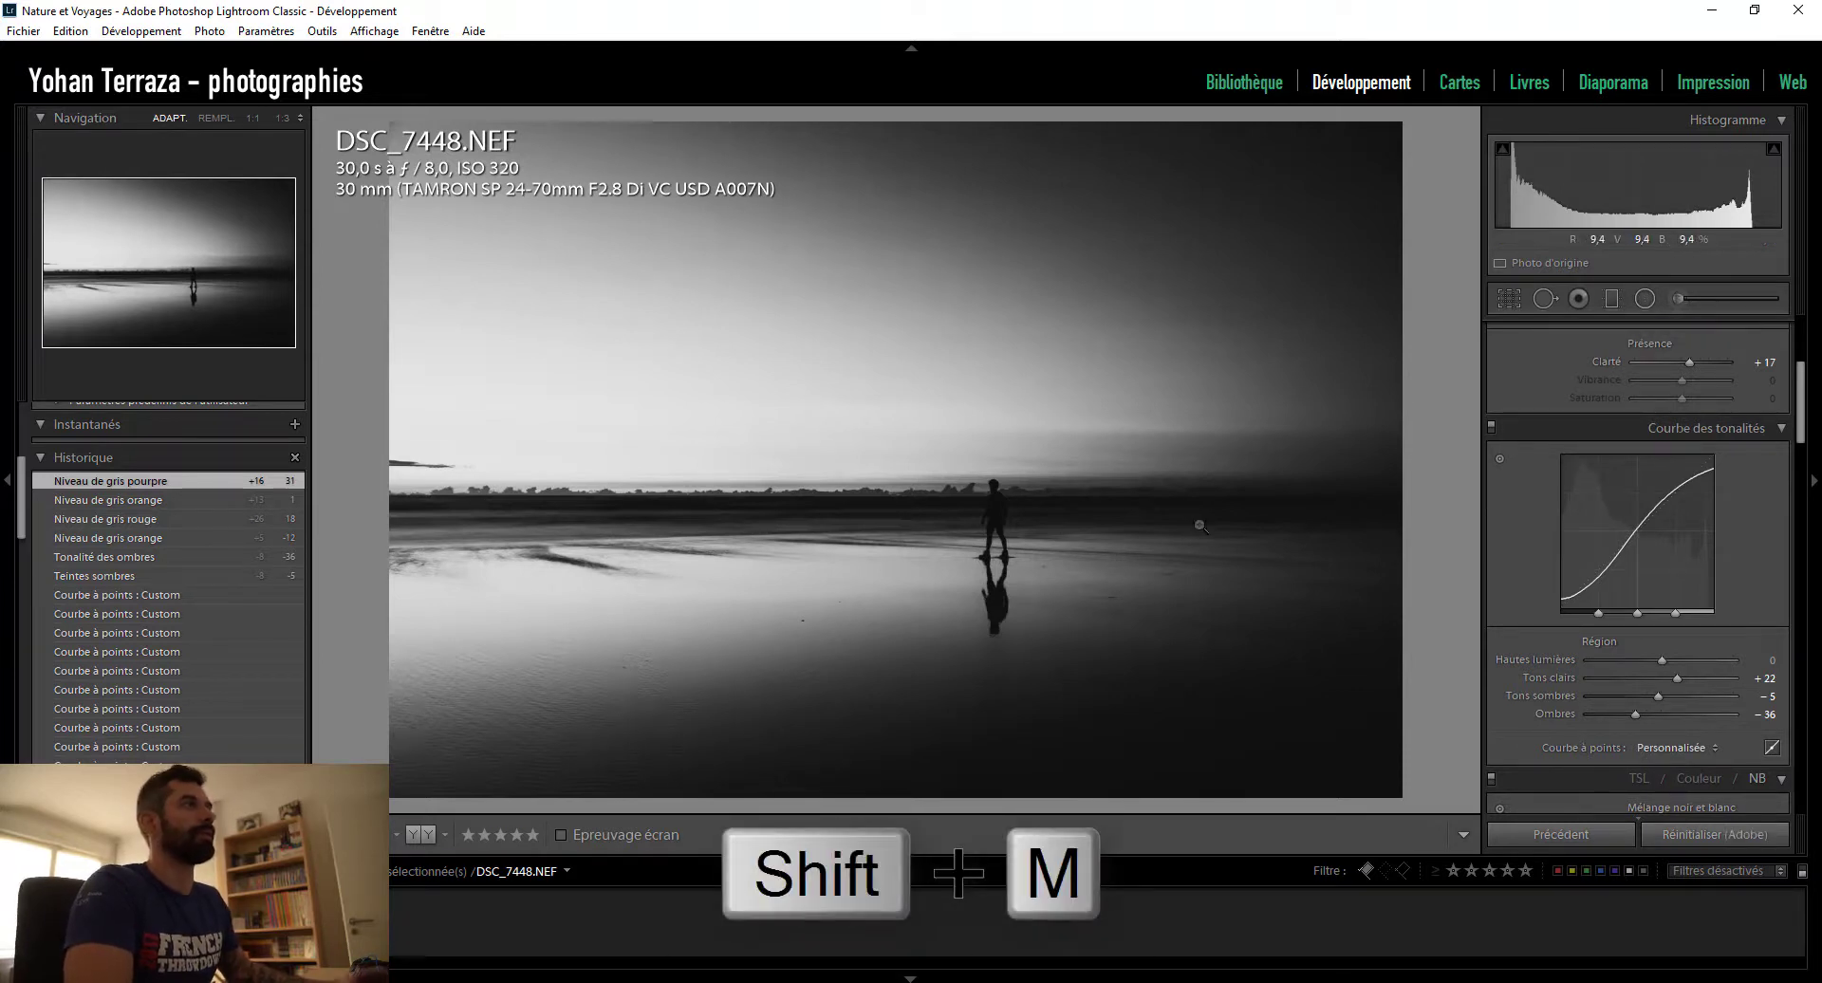
left_click_drag(889, 479, 1351, 787)
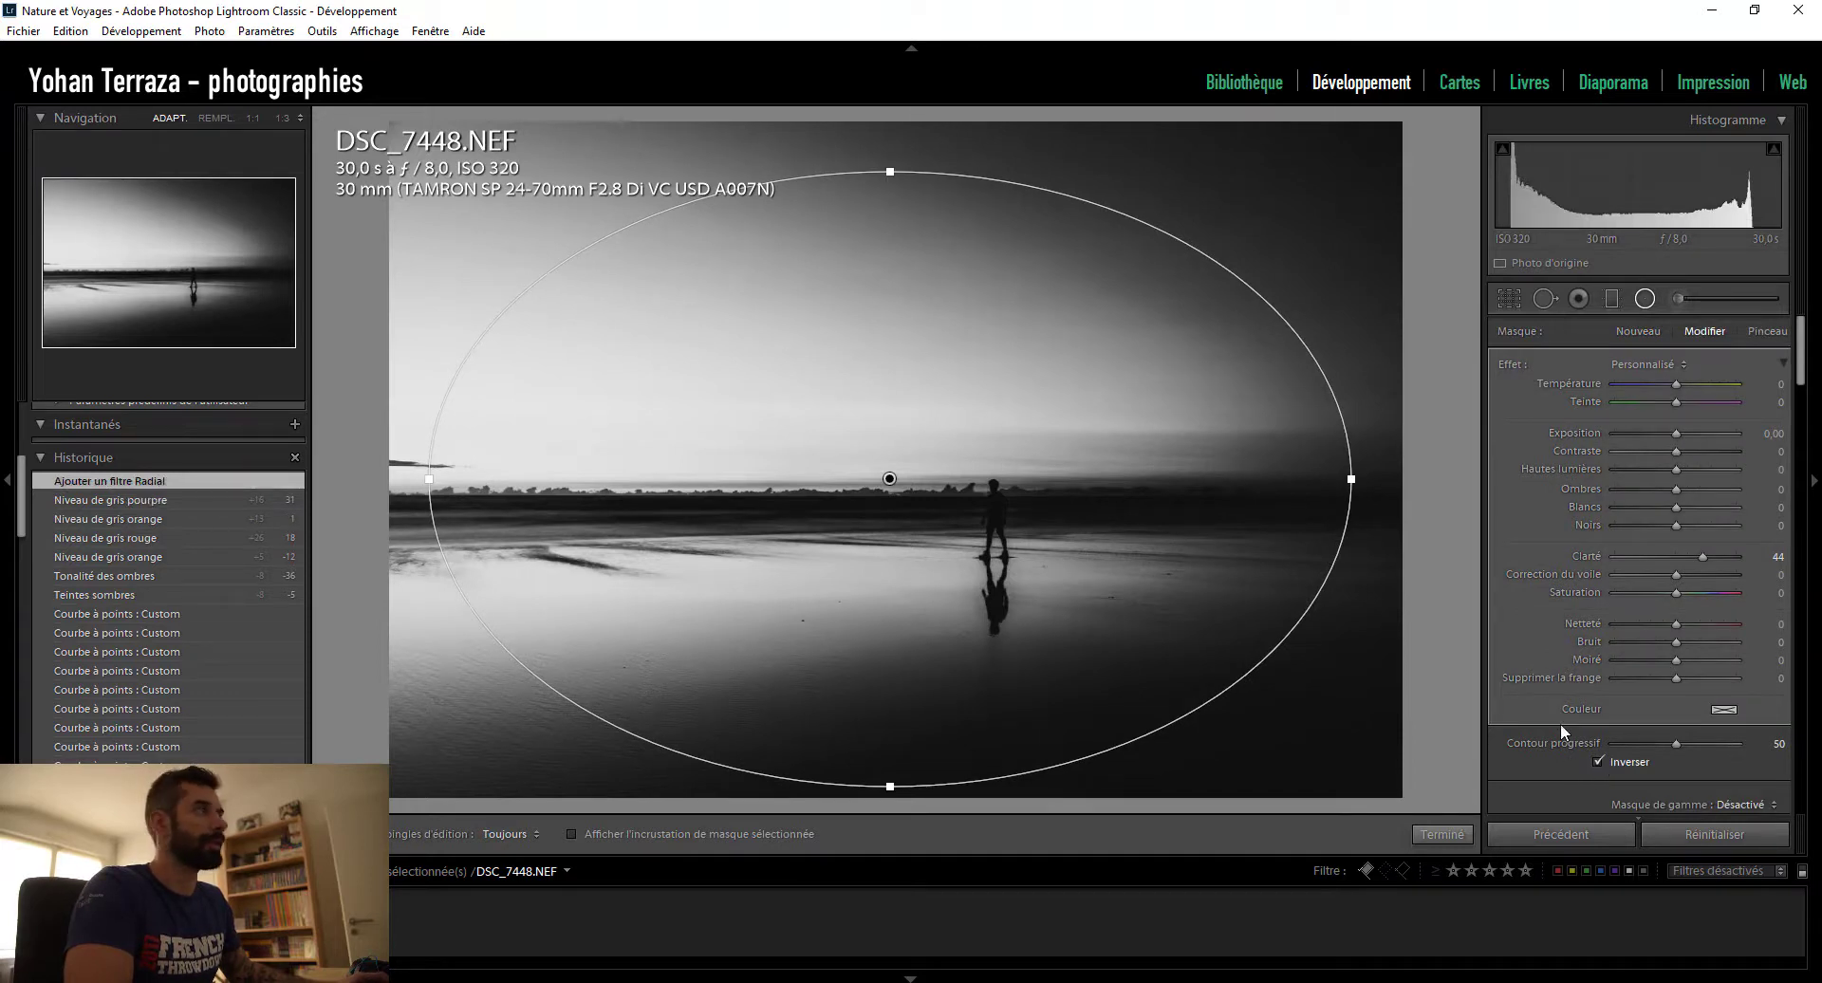
left_click(571, 835)
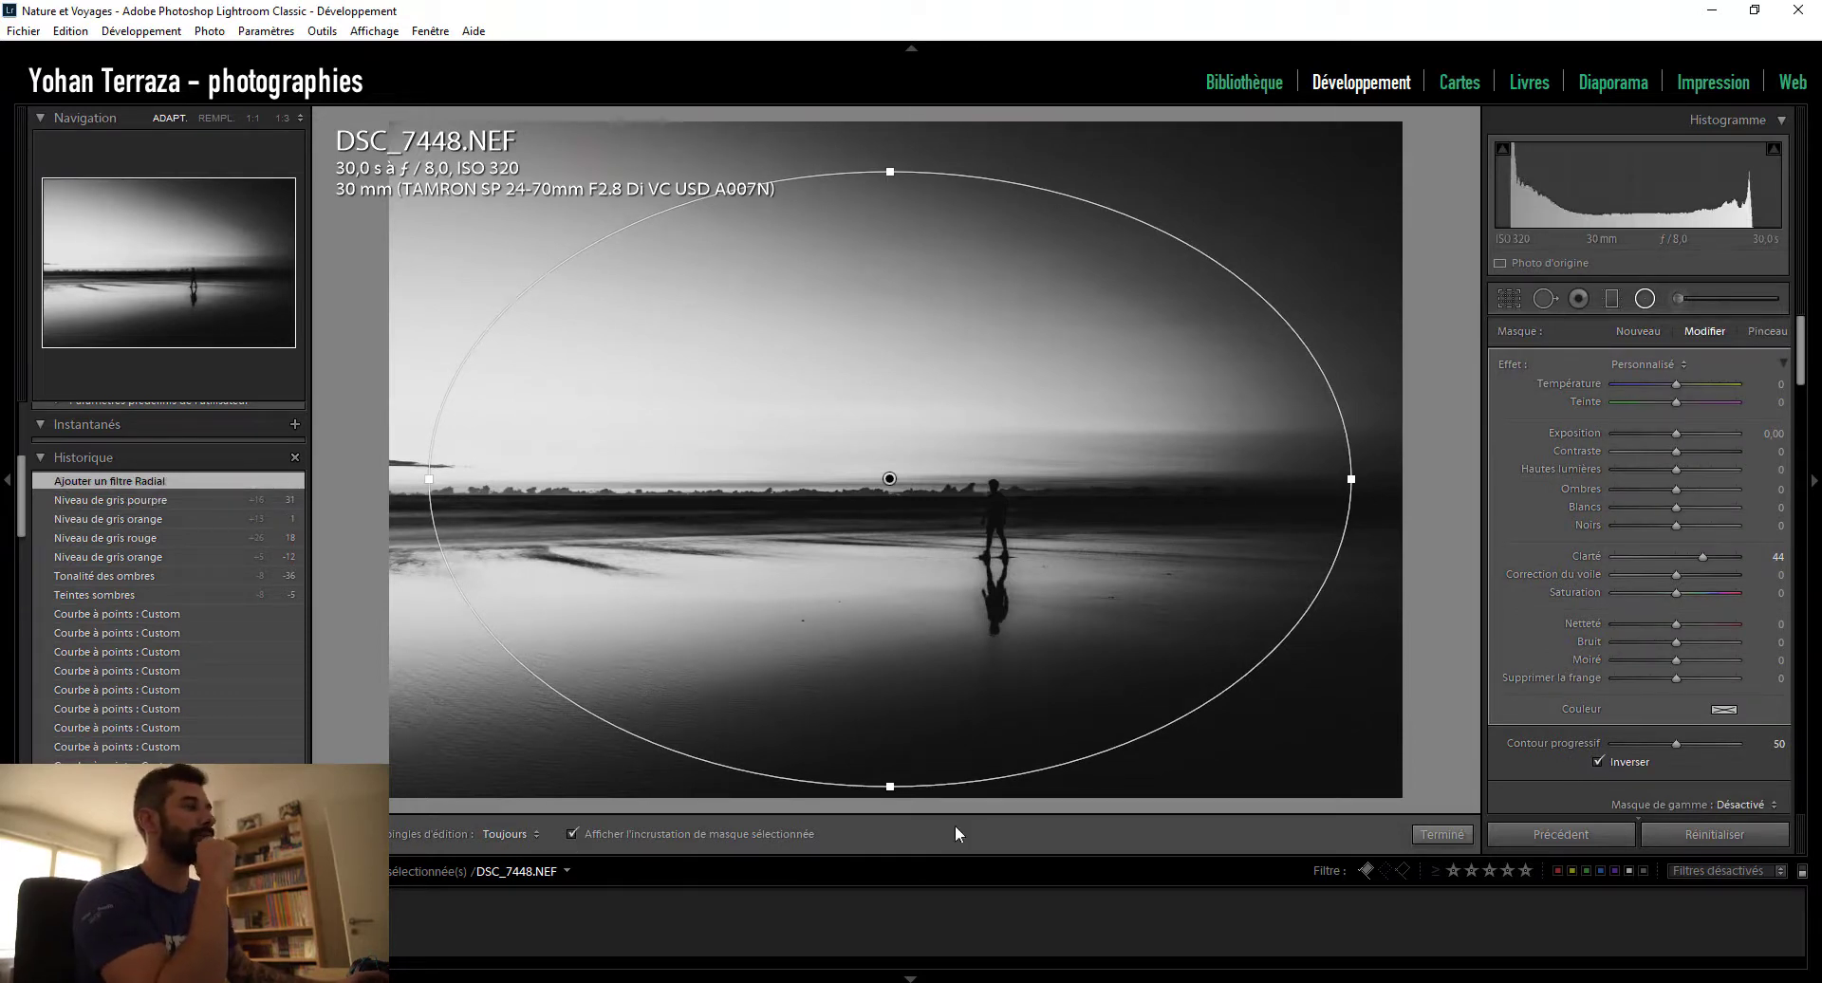
left_click(1598, 761)
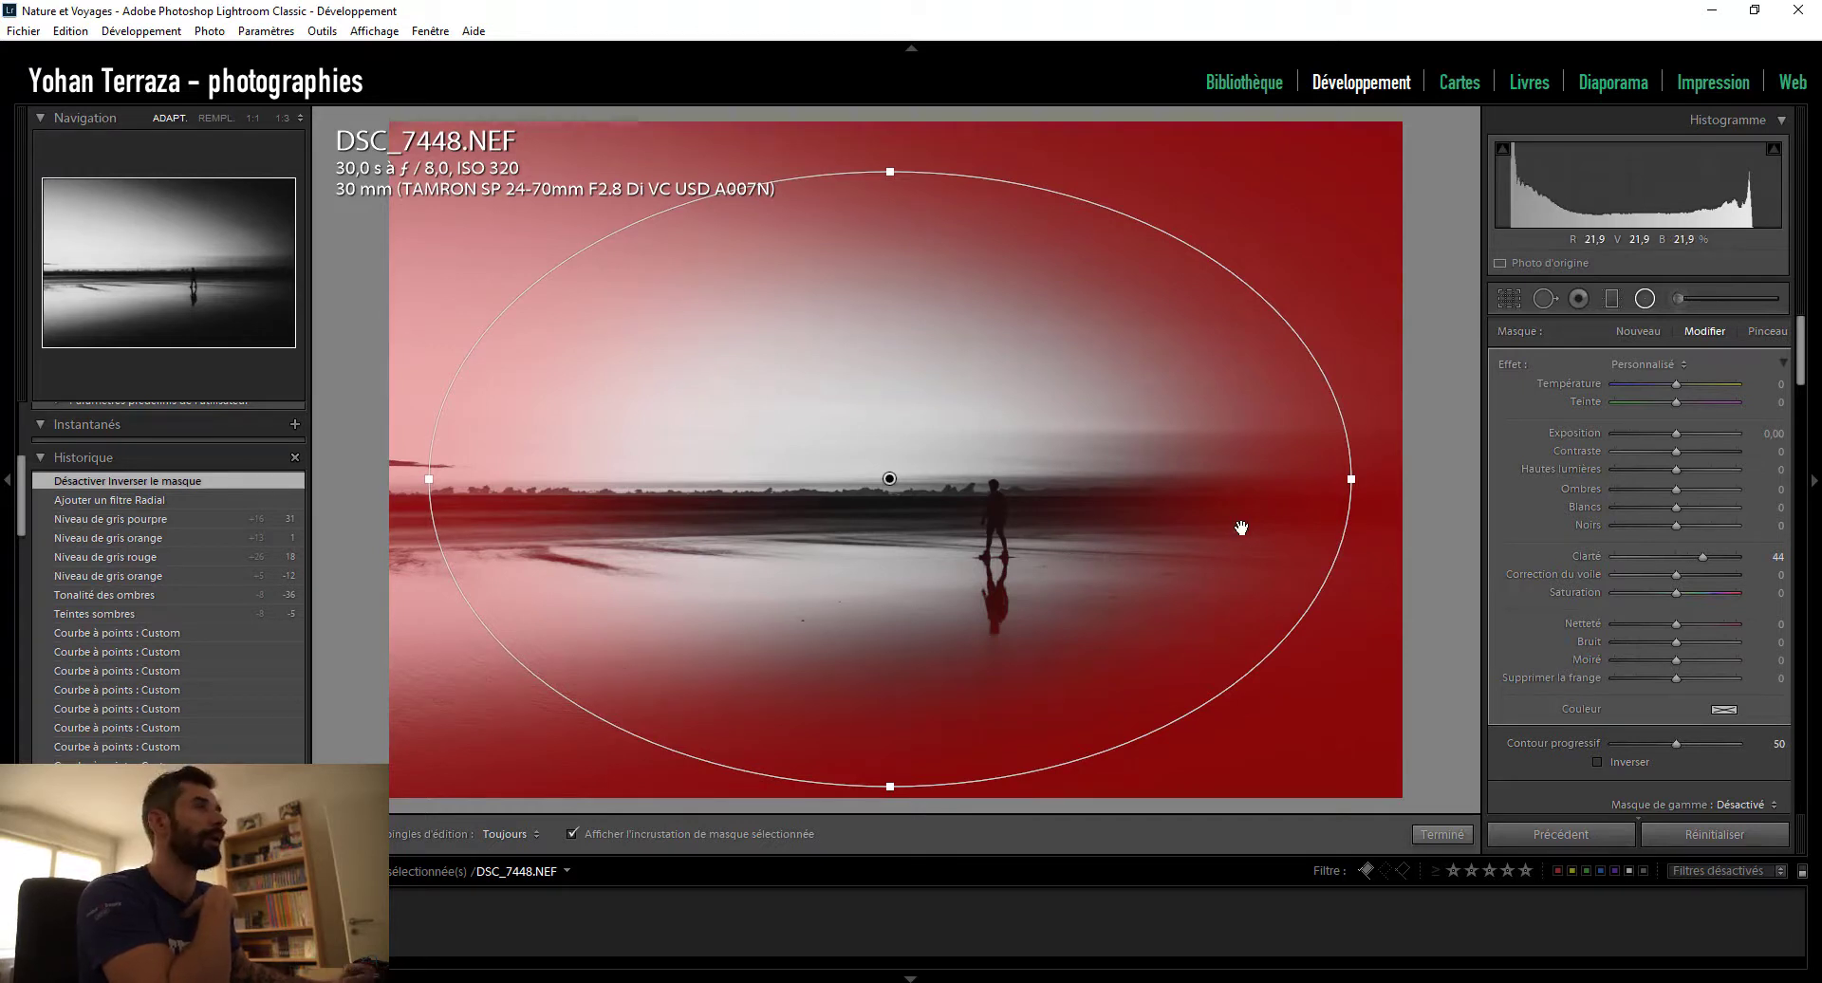
double_click(1583, 558)
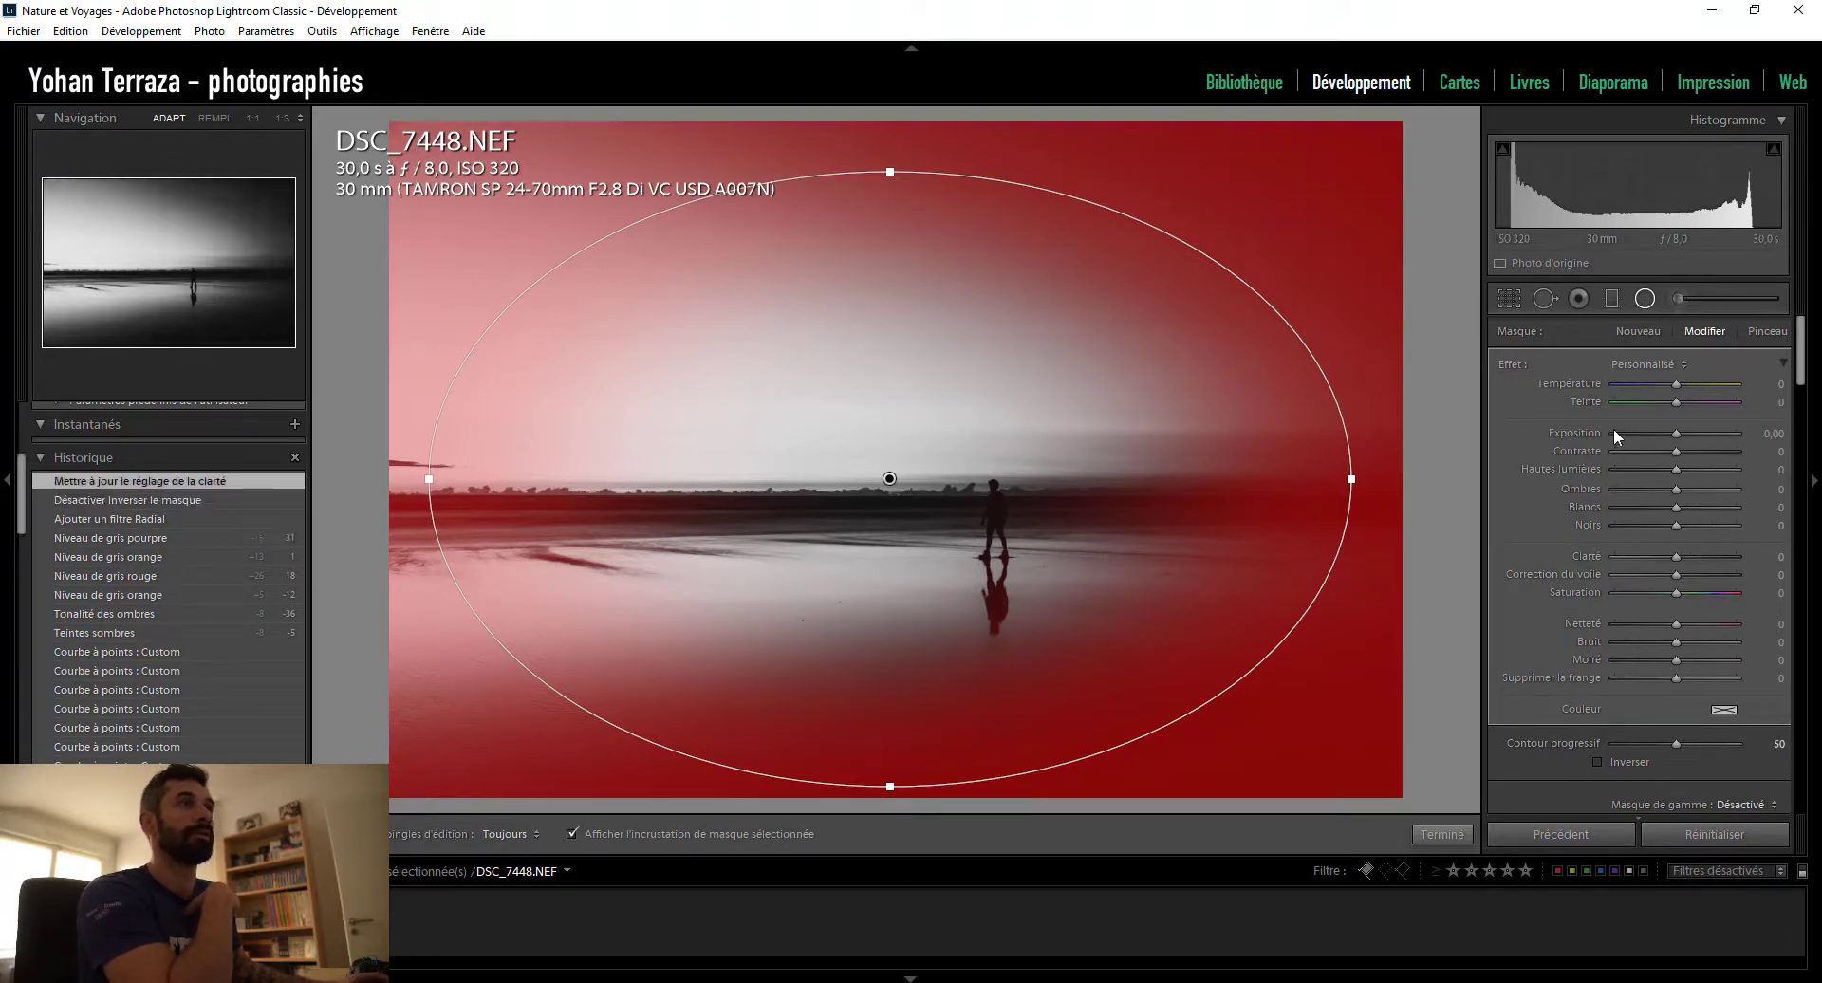
left_click(620, 835)
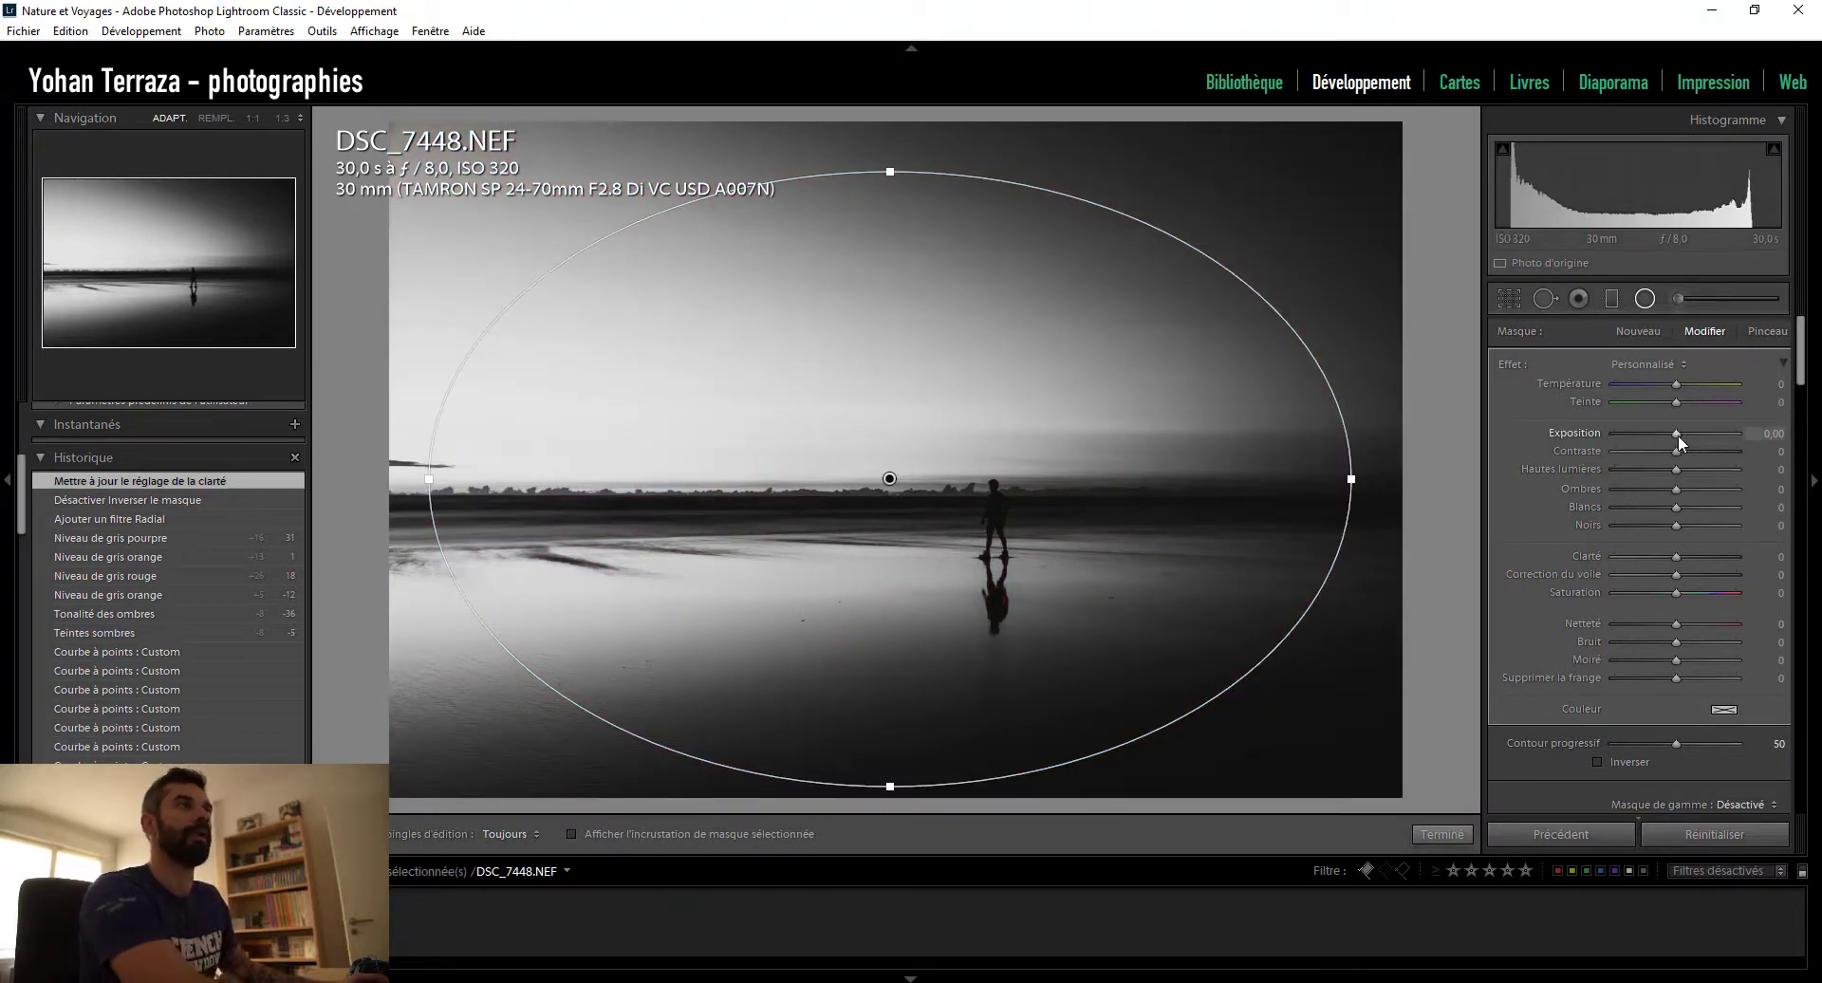
- Darken the photo's edges by setting the large radial filter's Exposition to −0,71, Contraste to 26 and Noirs to −18
left_click_drag(1677, 434, 1666, 436)
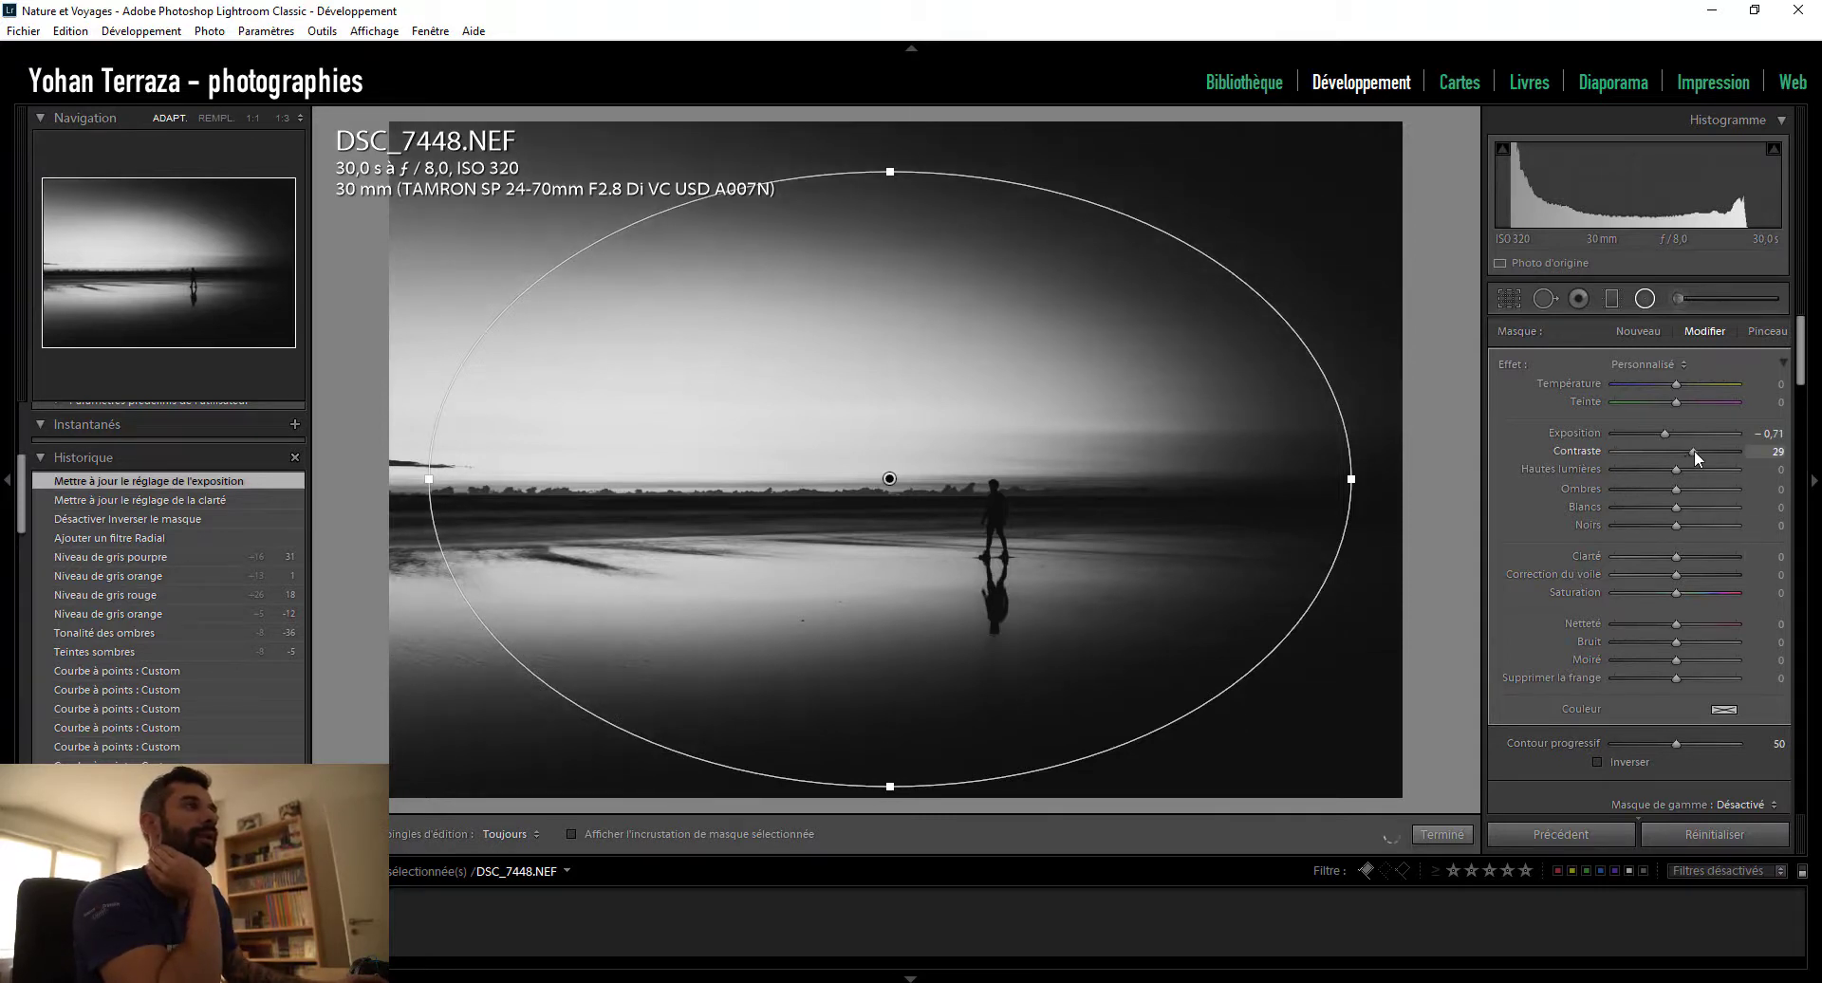
left_click_drag(1694, 450, 1692, 450)
left_click_drag(1659, 526, 1665, 526)
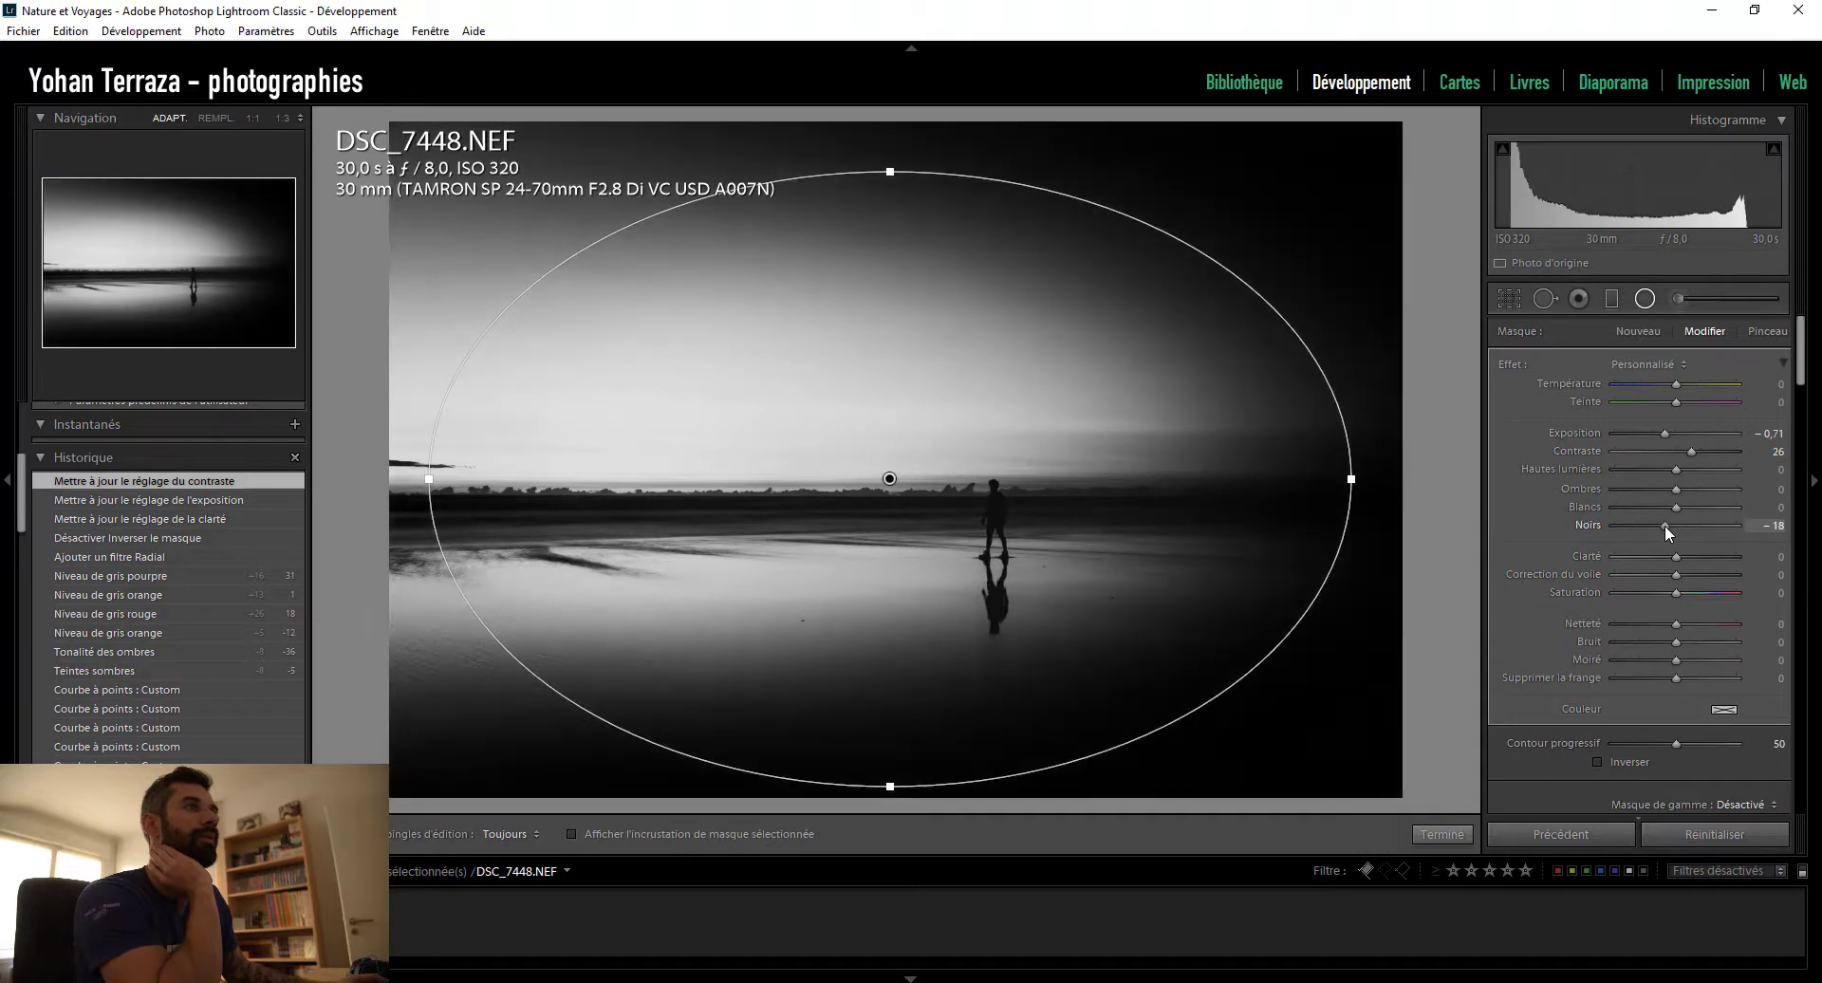
left_click(1437, 833)
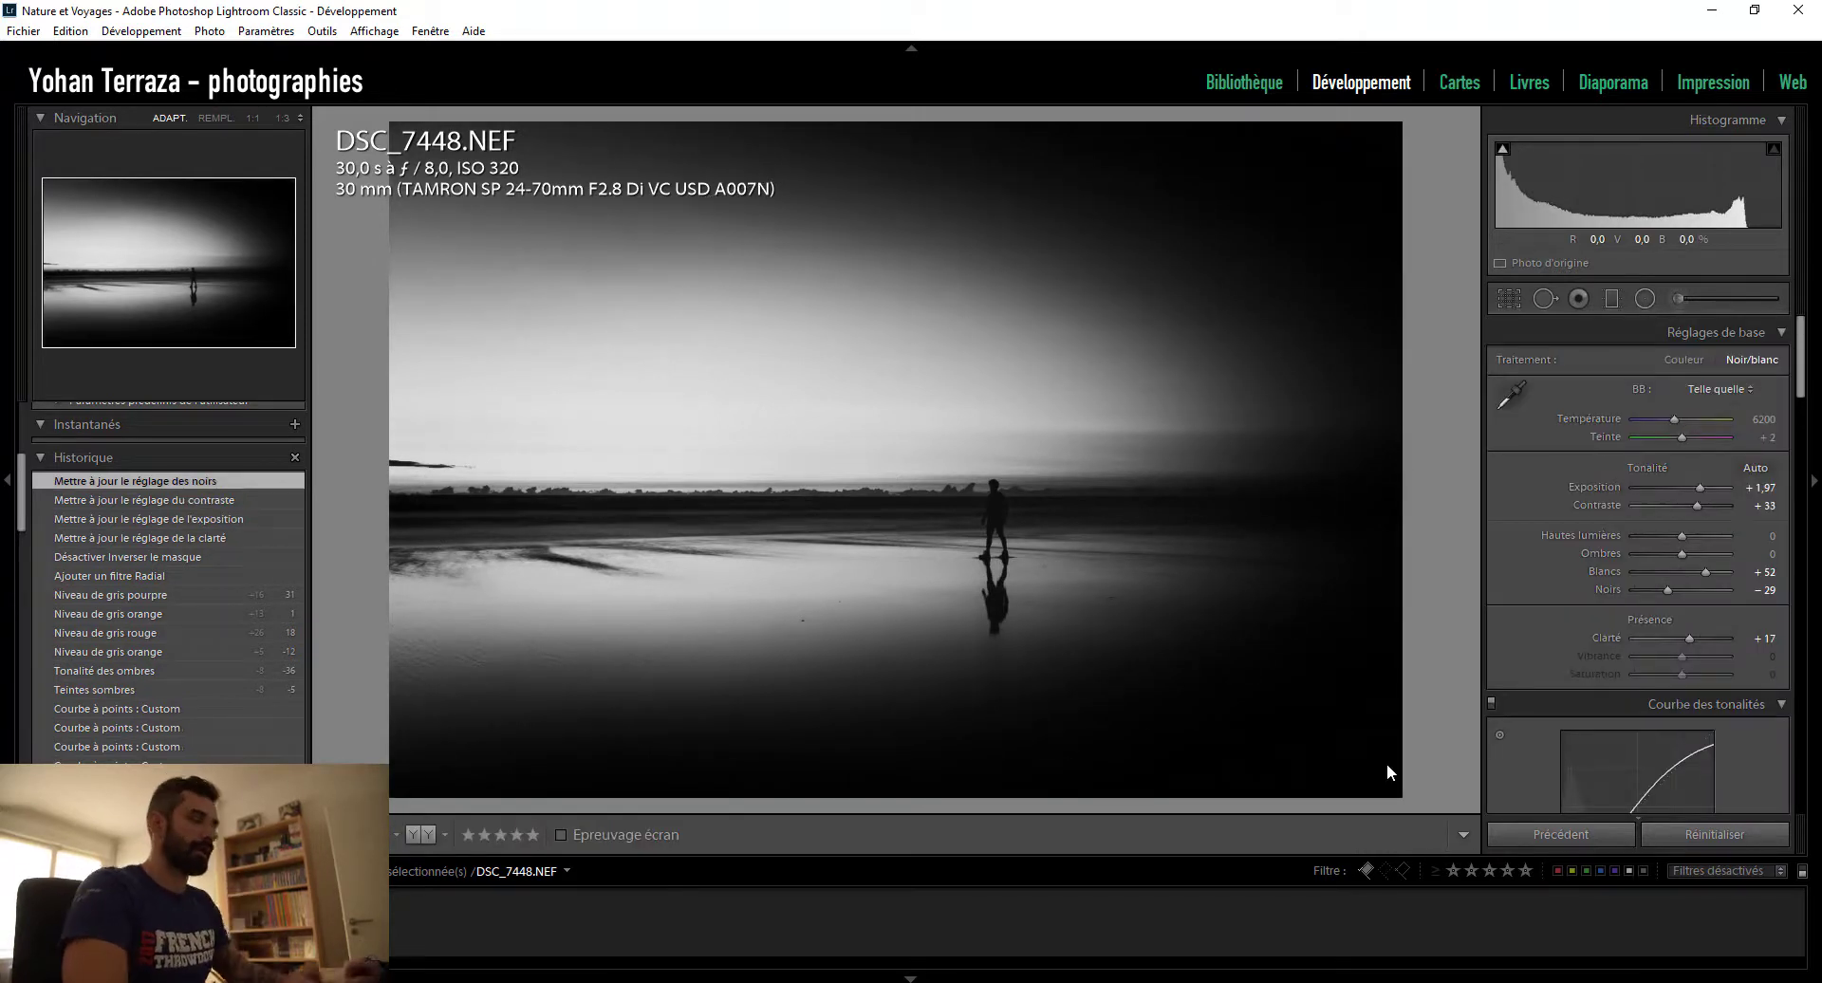
- Add a second radial filter around the walking figure with Clarté 0 and Exposition 0,28, and widen its ellipse horizontally
key("shift+m")
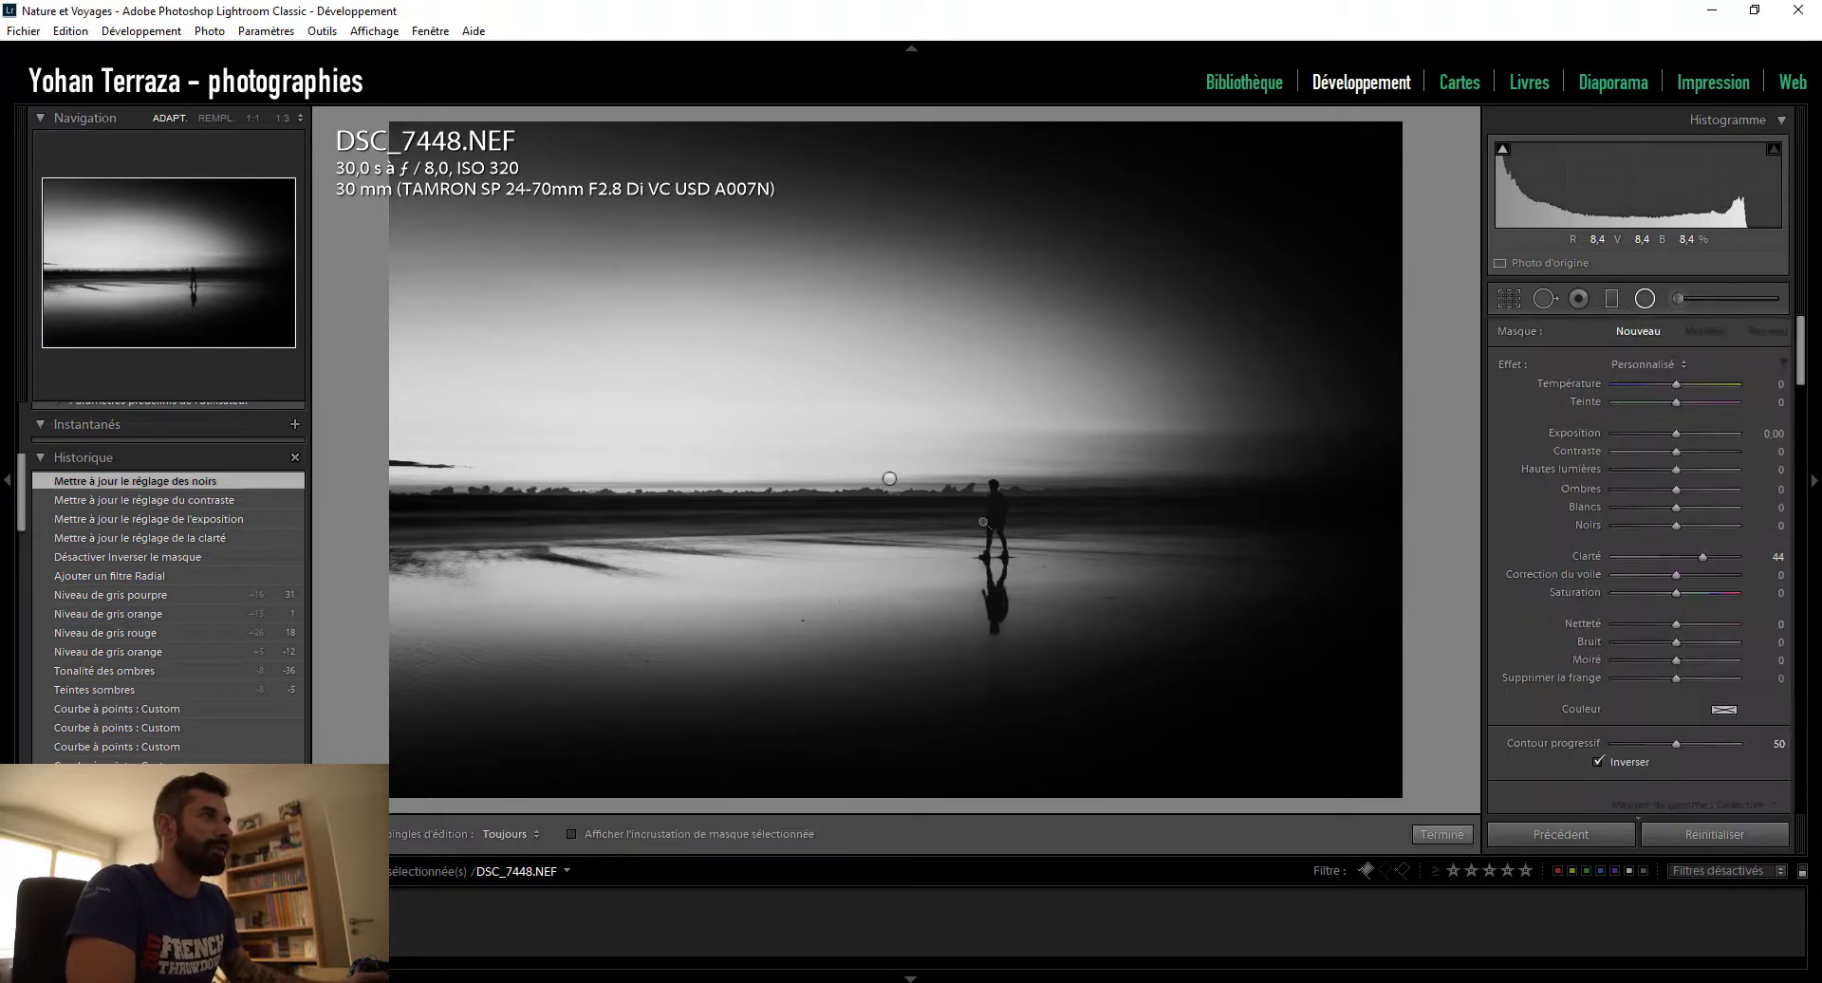
left_click_drag(993, 517, 1221, 652)
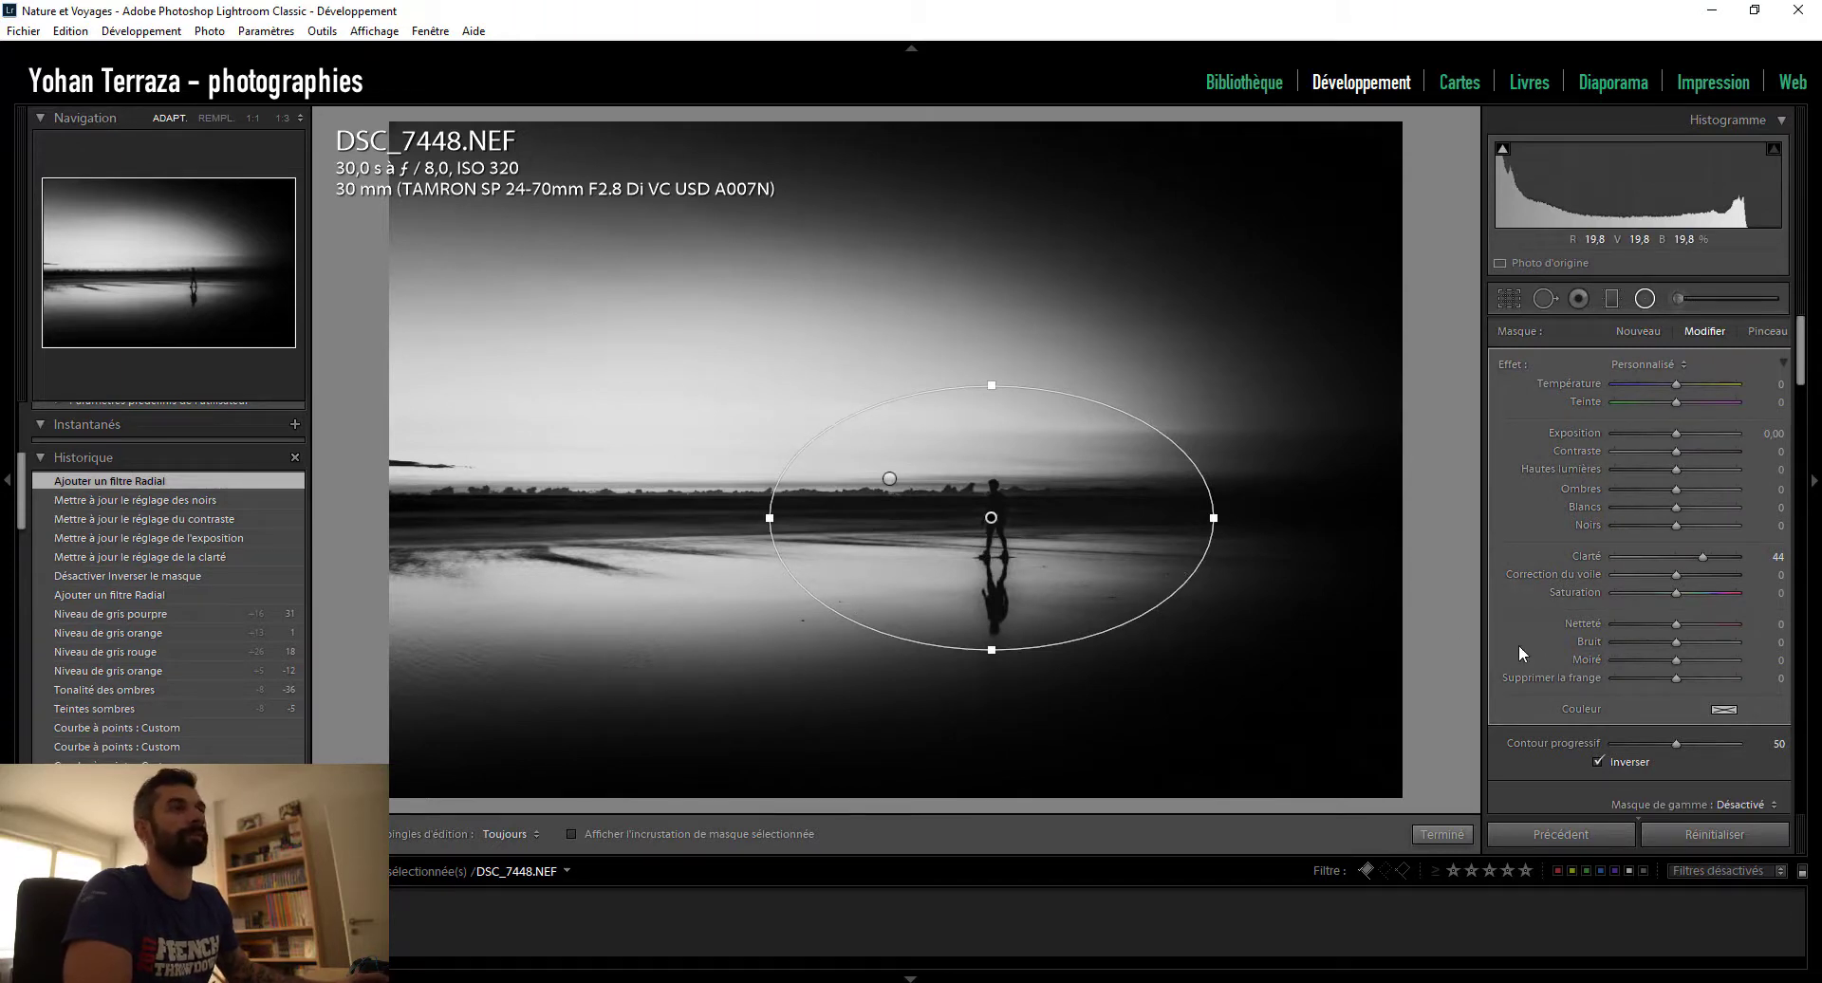
double_click(1589, 556)
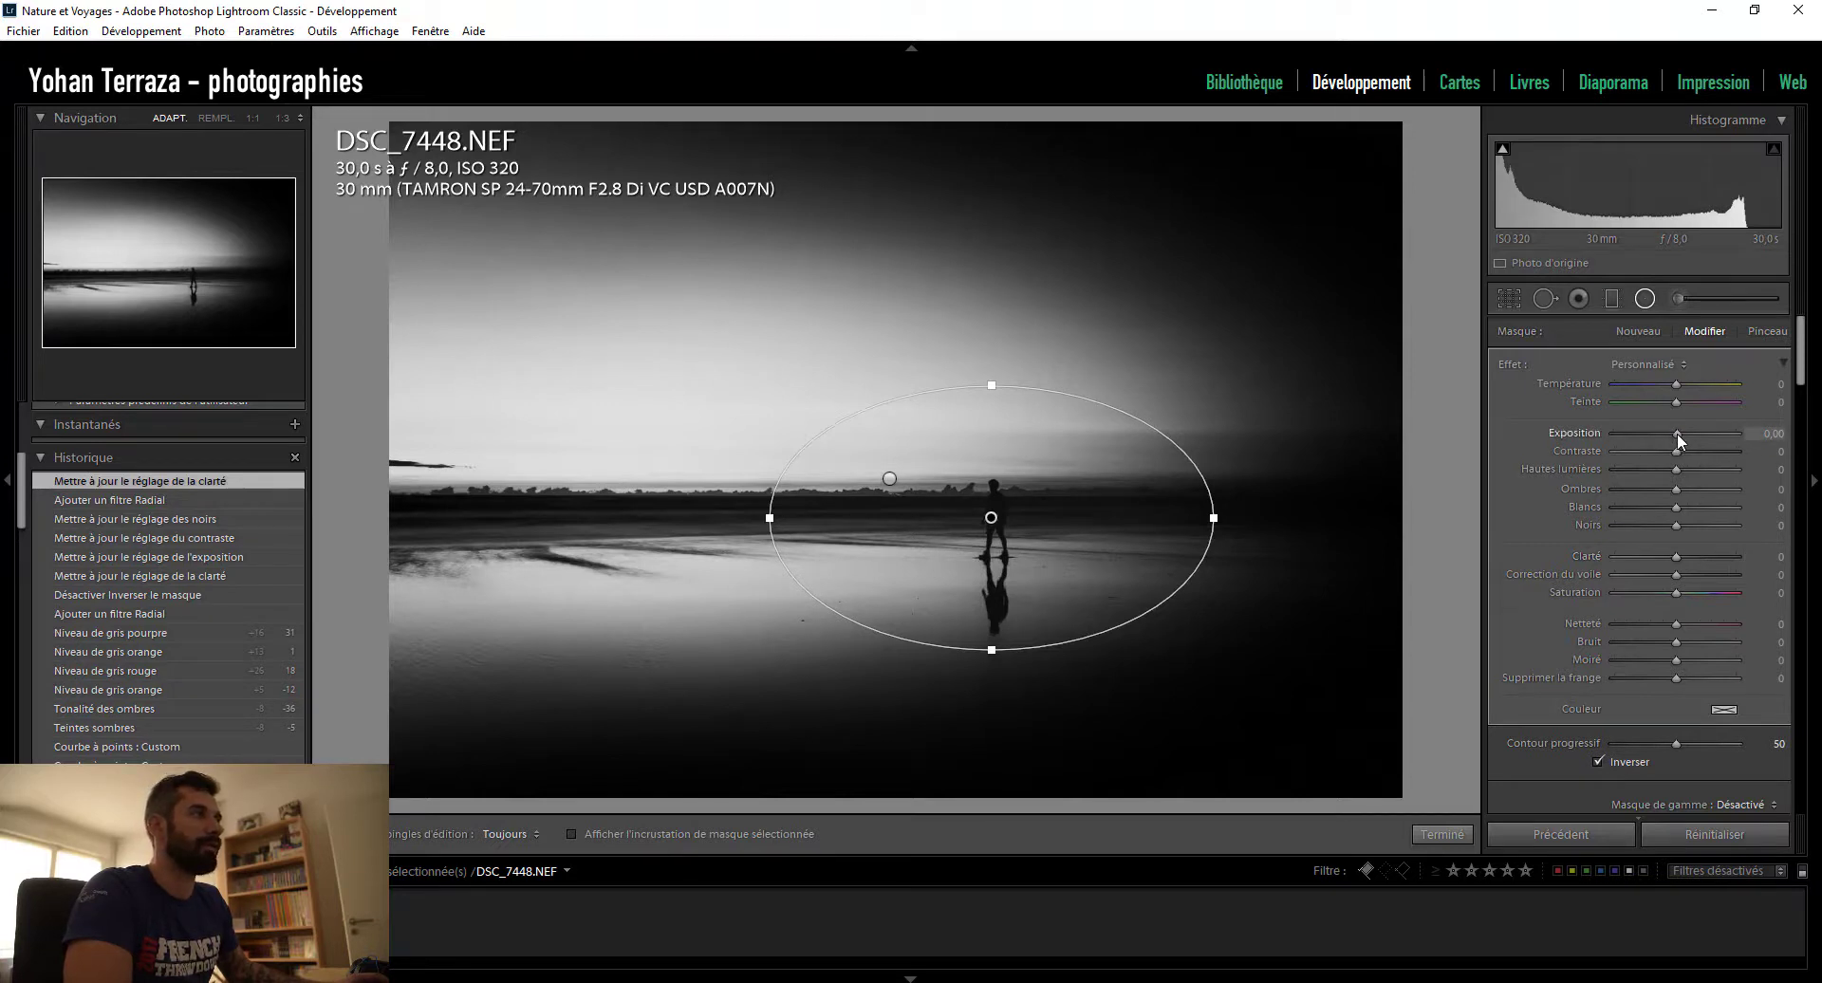
left_click_drag(1677, 432, 1678, 433)
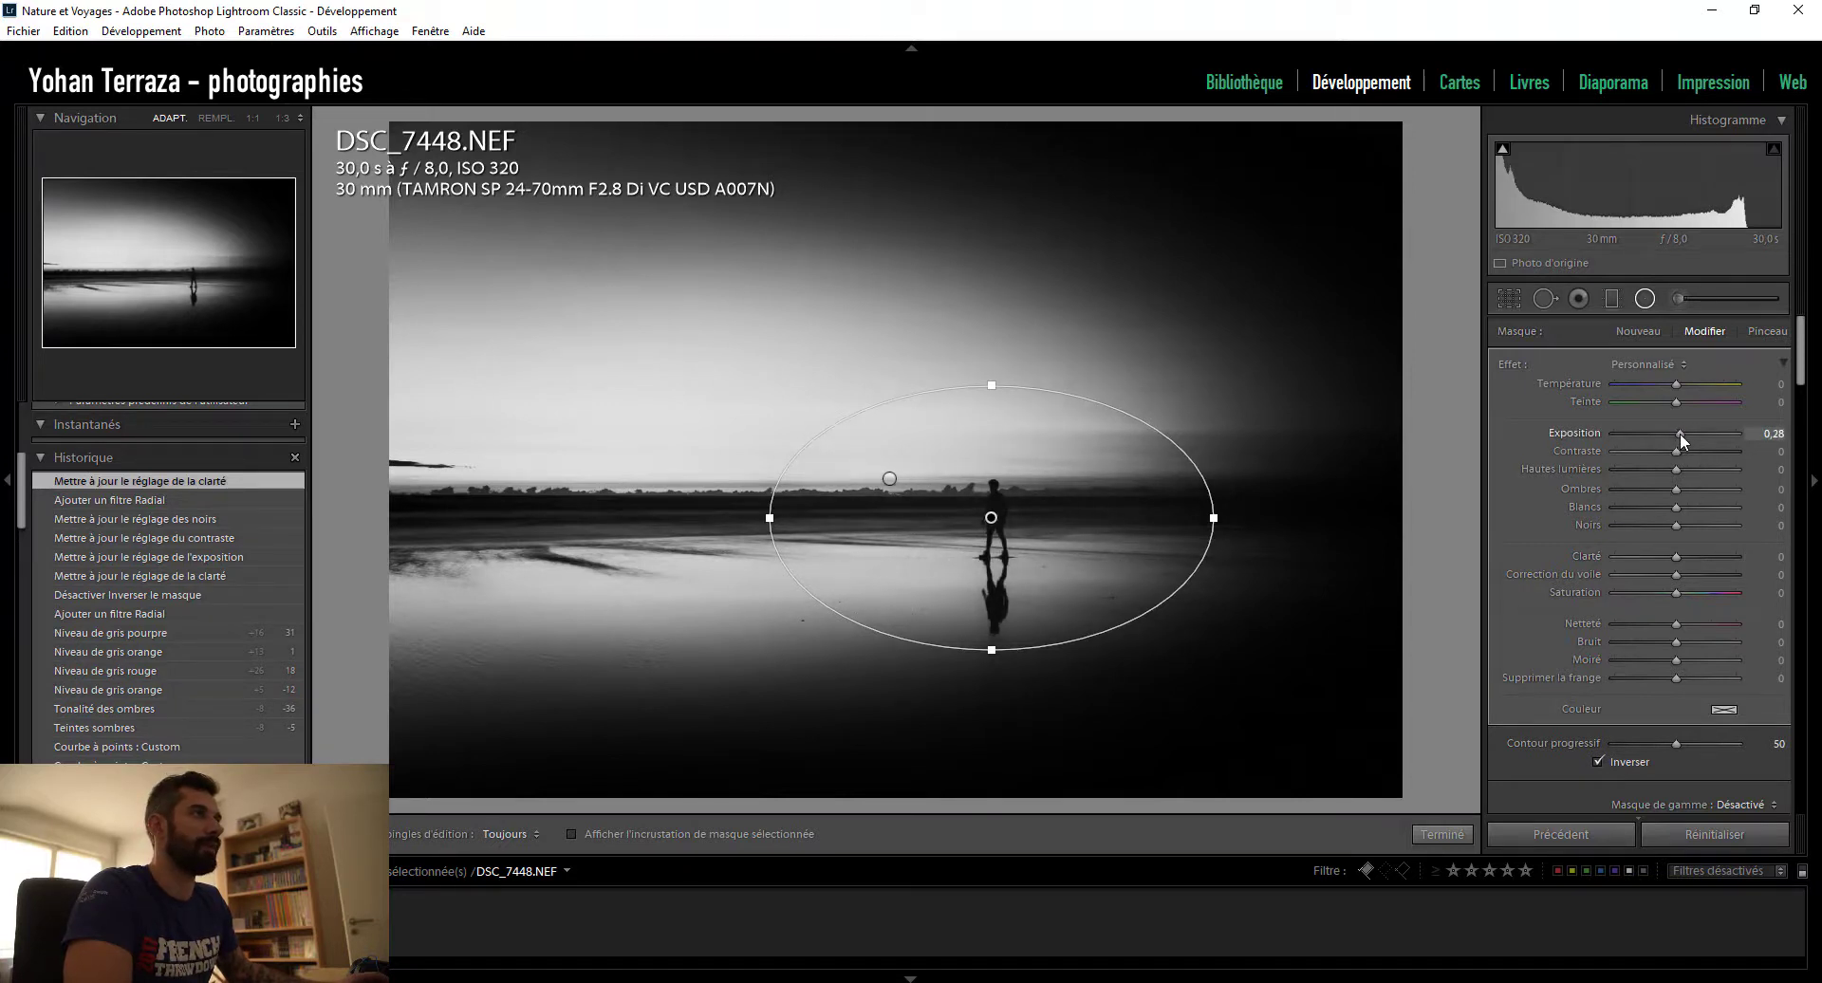
left_click_drag(1214, 522, 1323, 520)
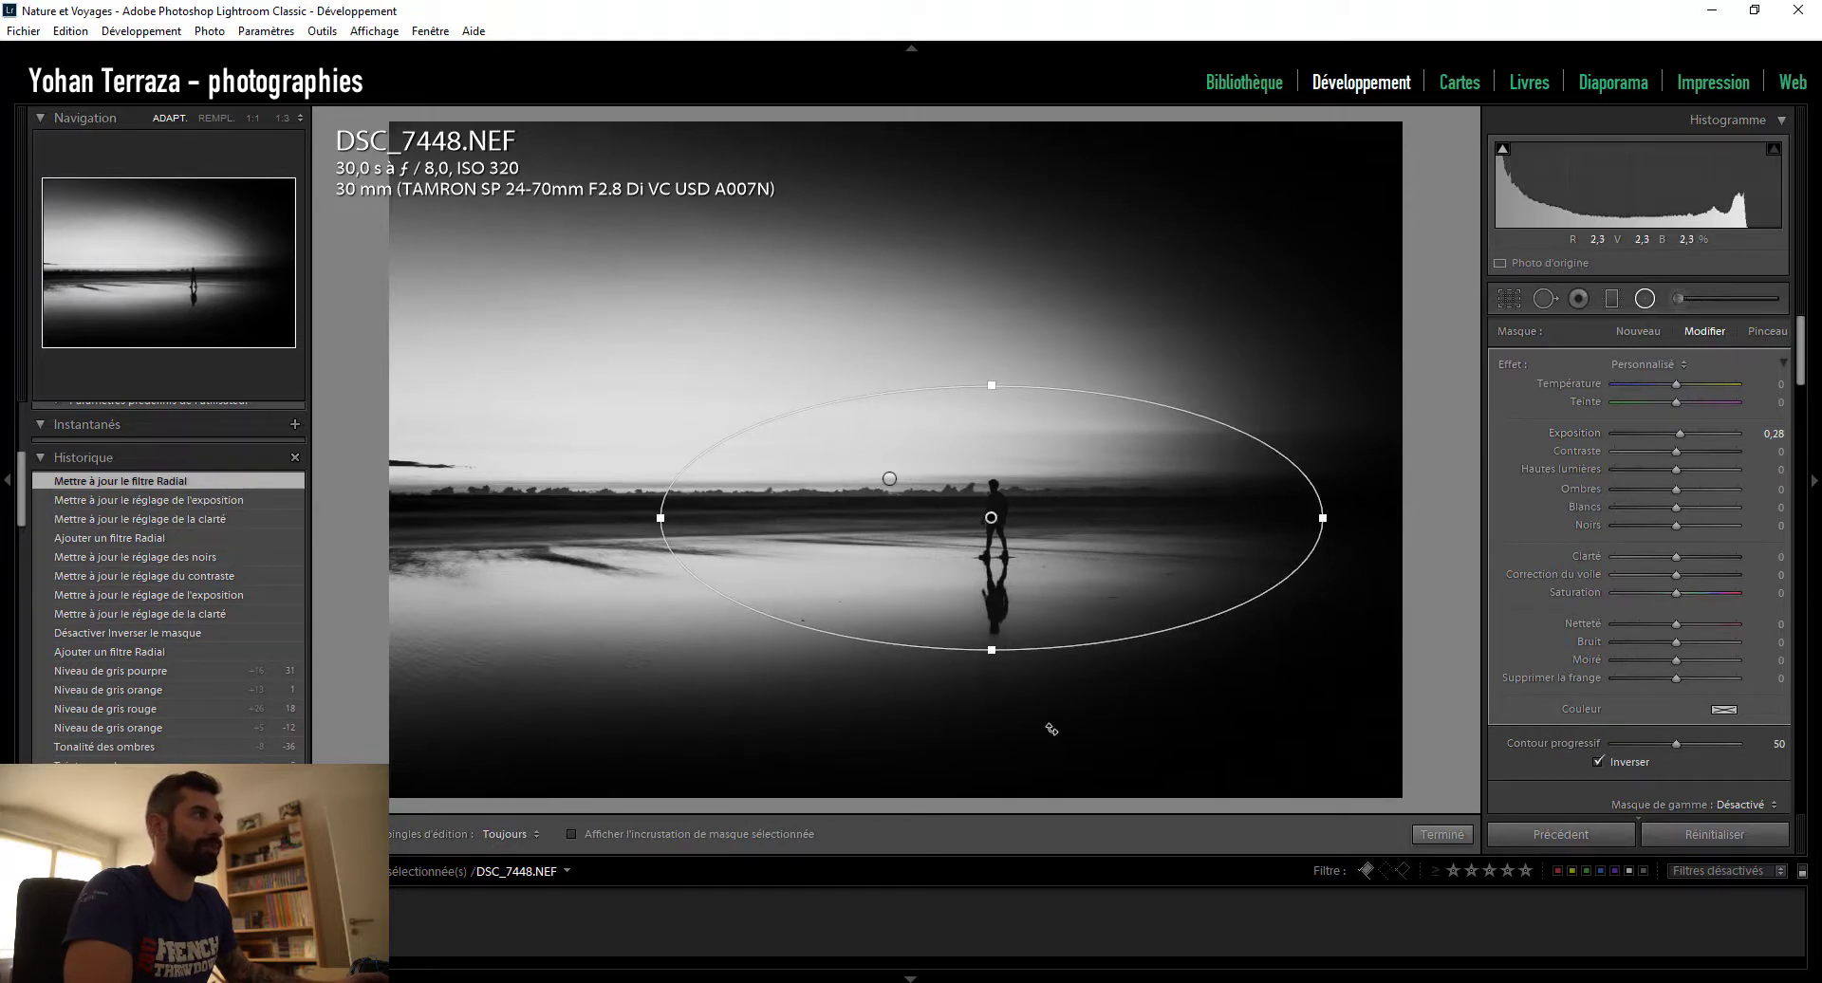
left_click(1442, 834)
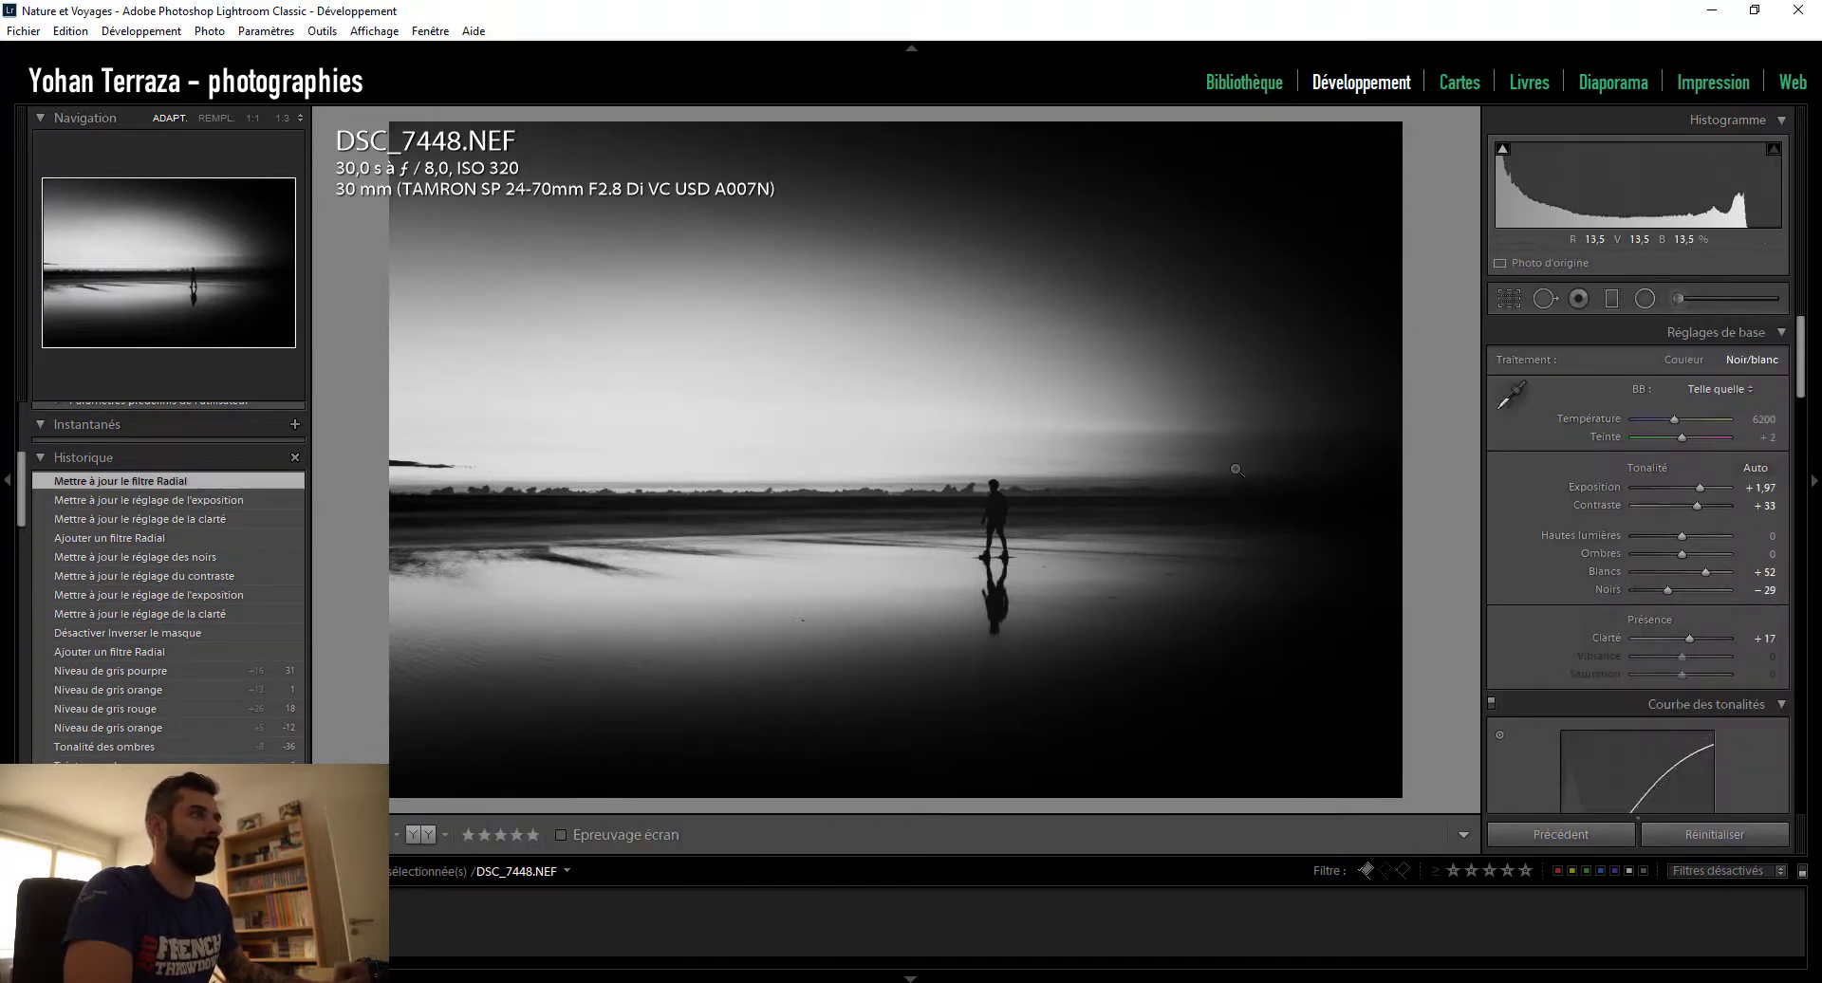
- Examine the whole photo enlarged with the panels hidden and the surrounding interface blanked out
key("shift+Tab")
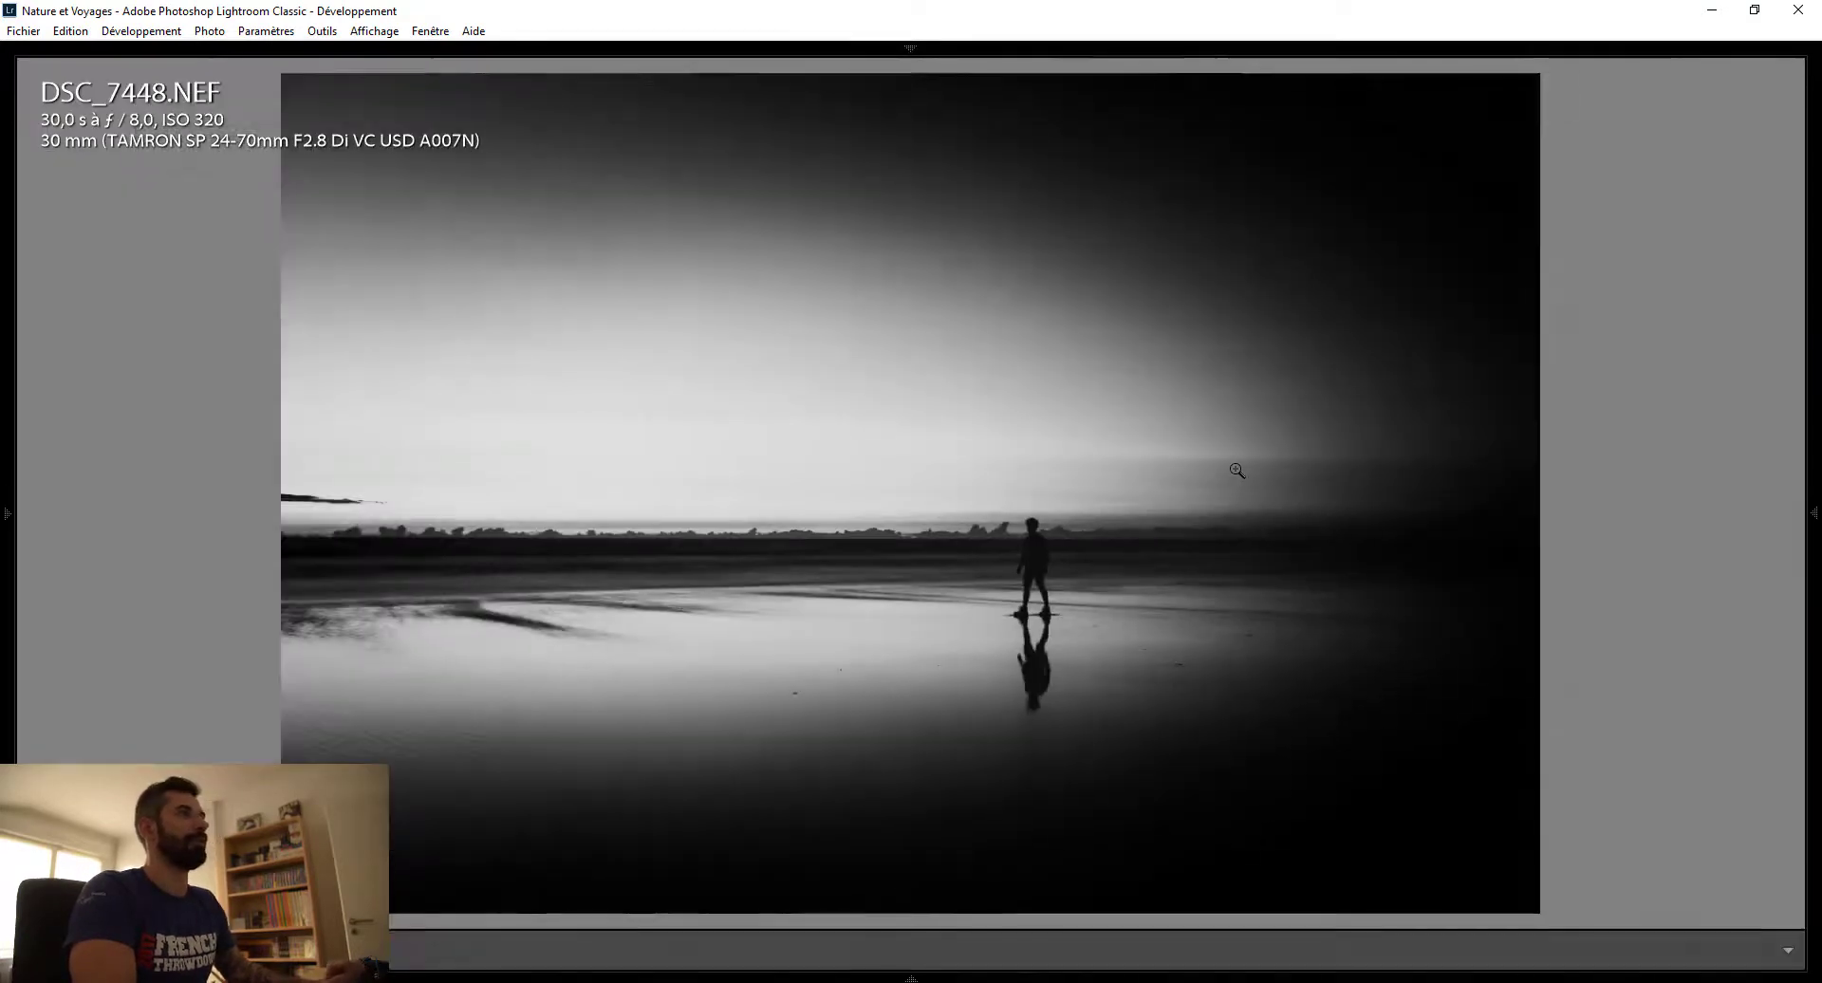
key("l")
key("l")
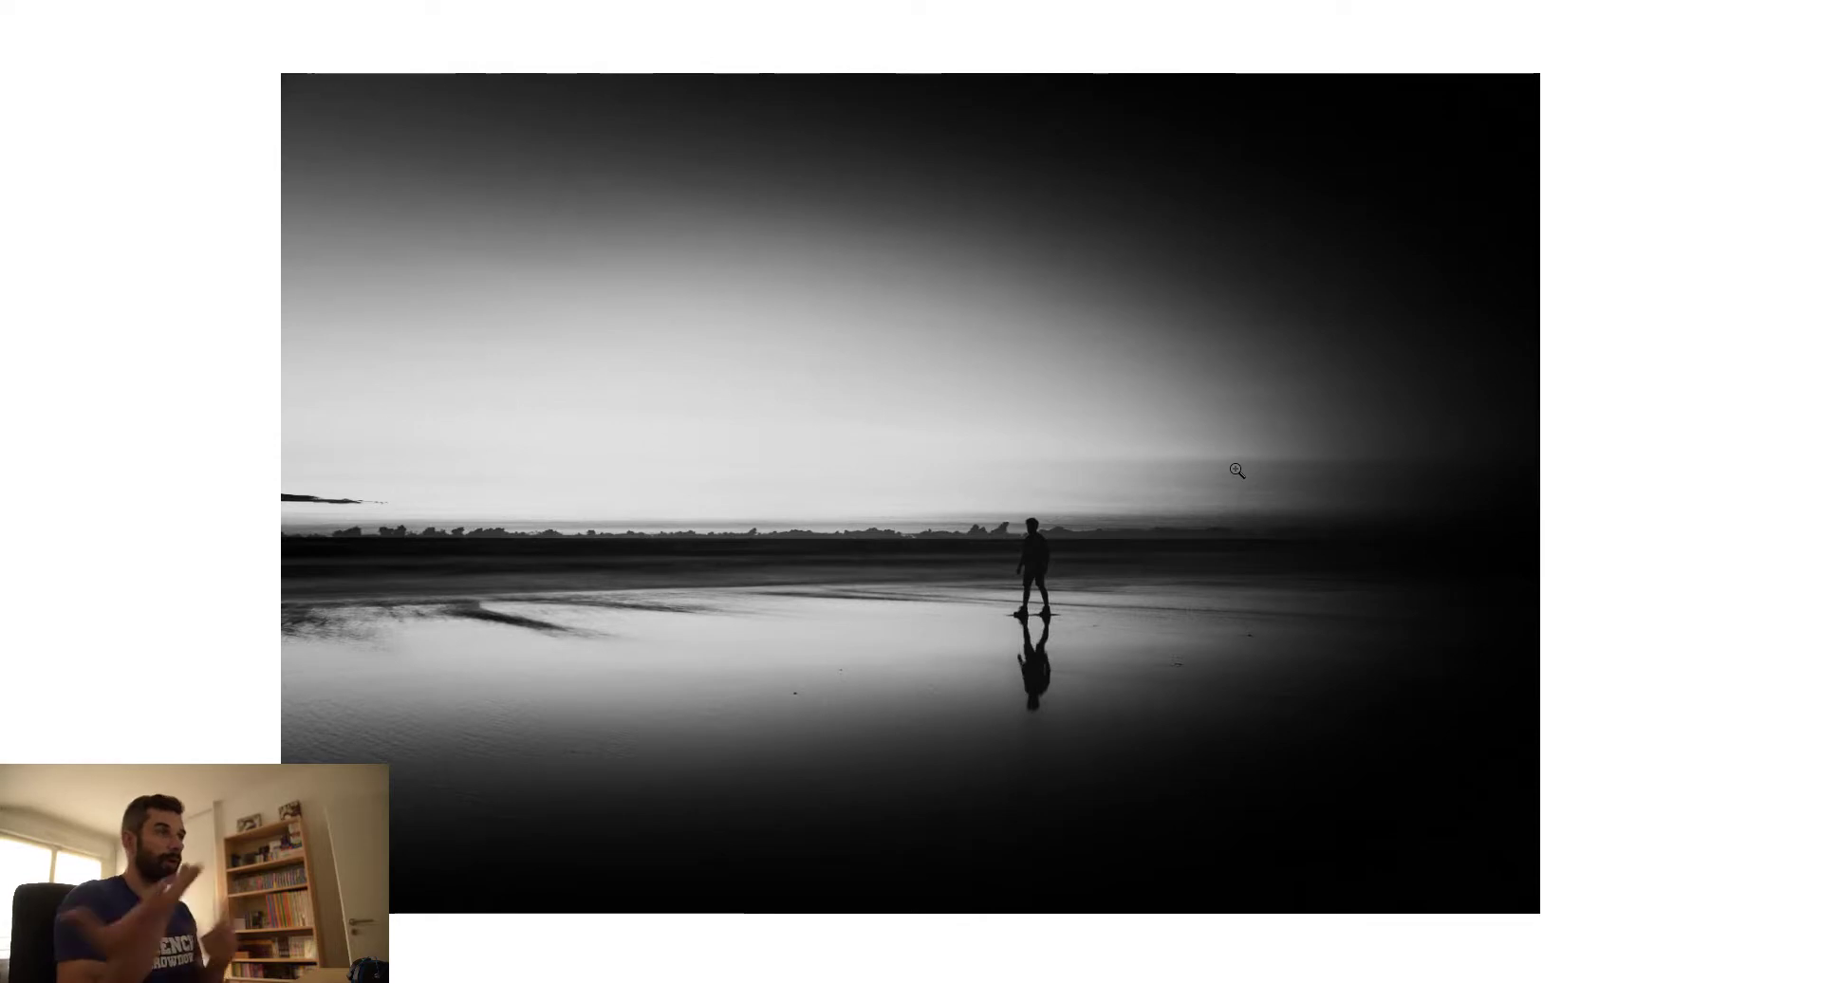
key("l")
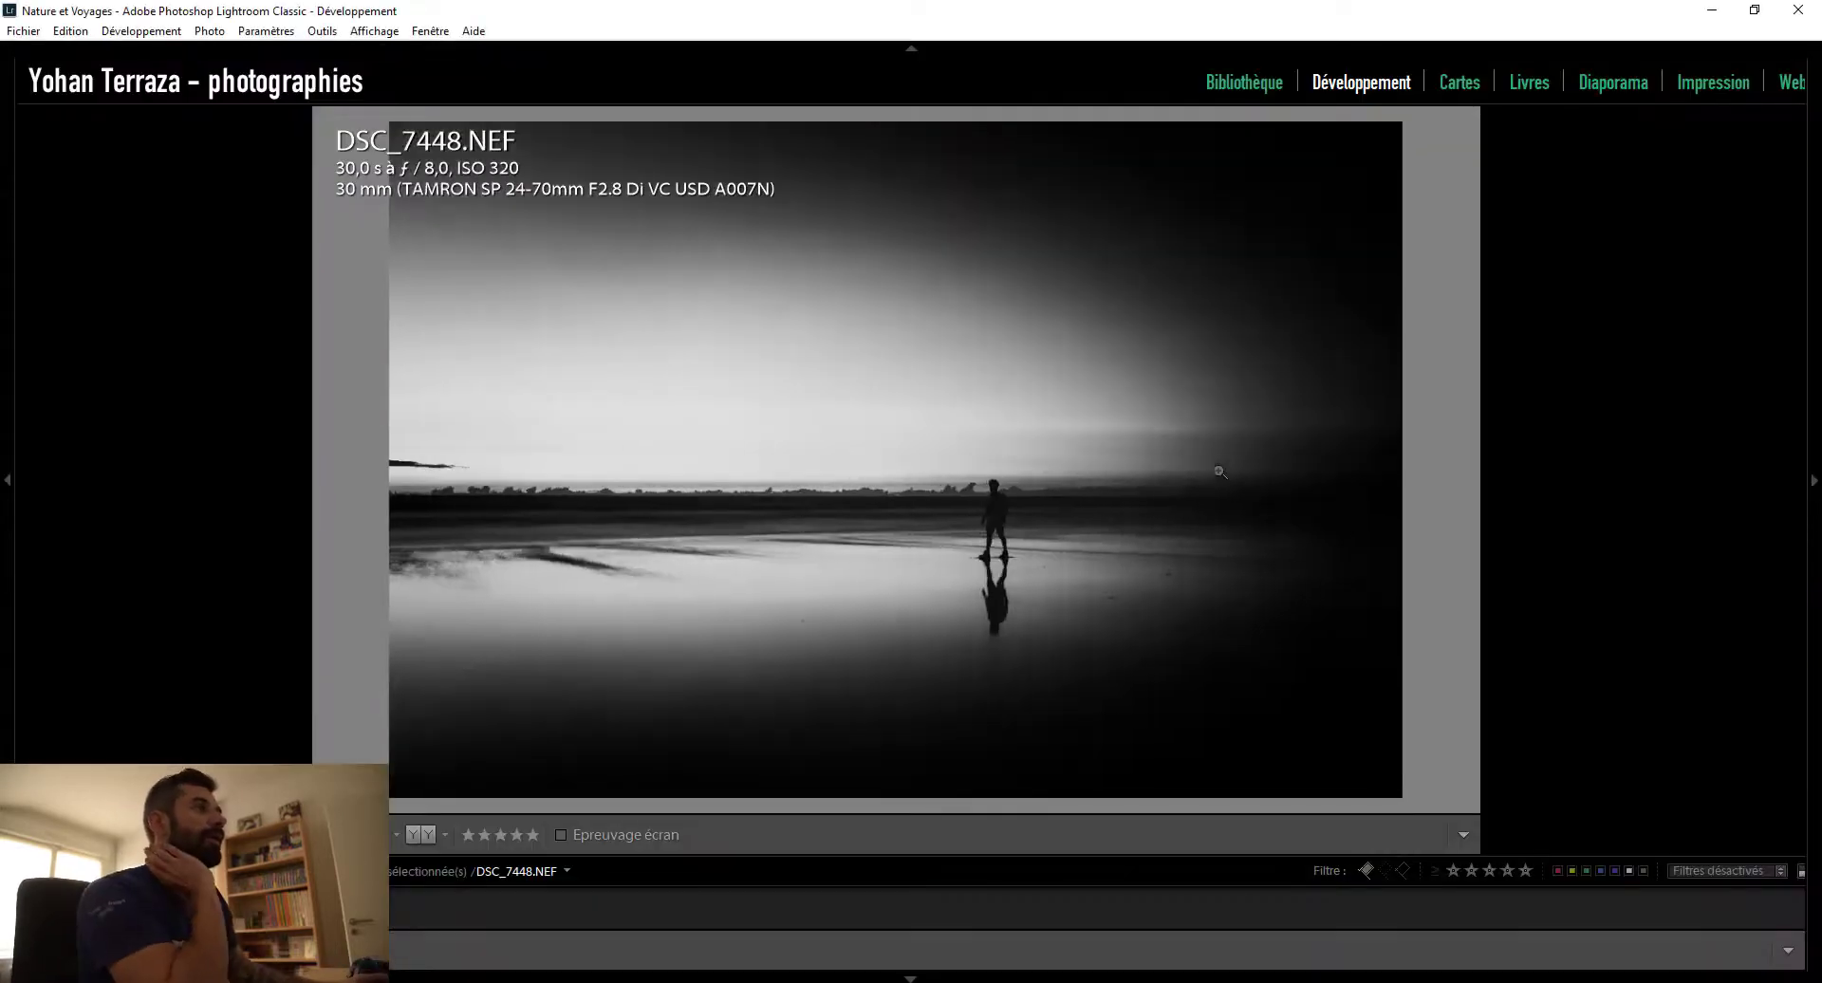
- Set the tone curve regions to Tons clairs +48, Tons sombres +12 and Ombres −41
scroll(1574, 634, "down", 5)
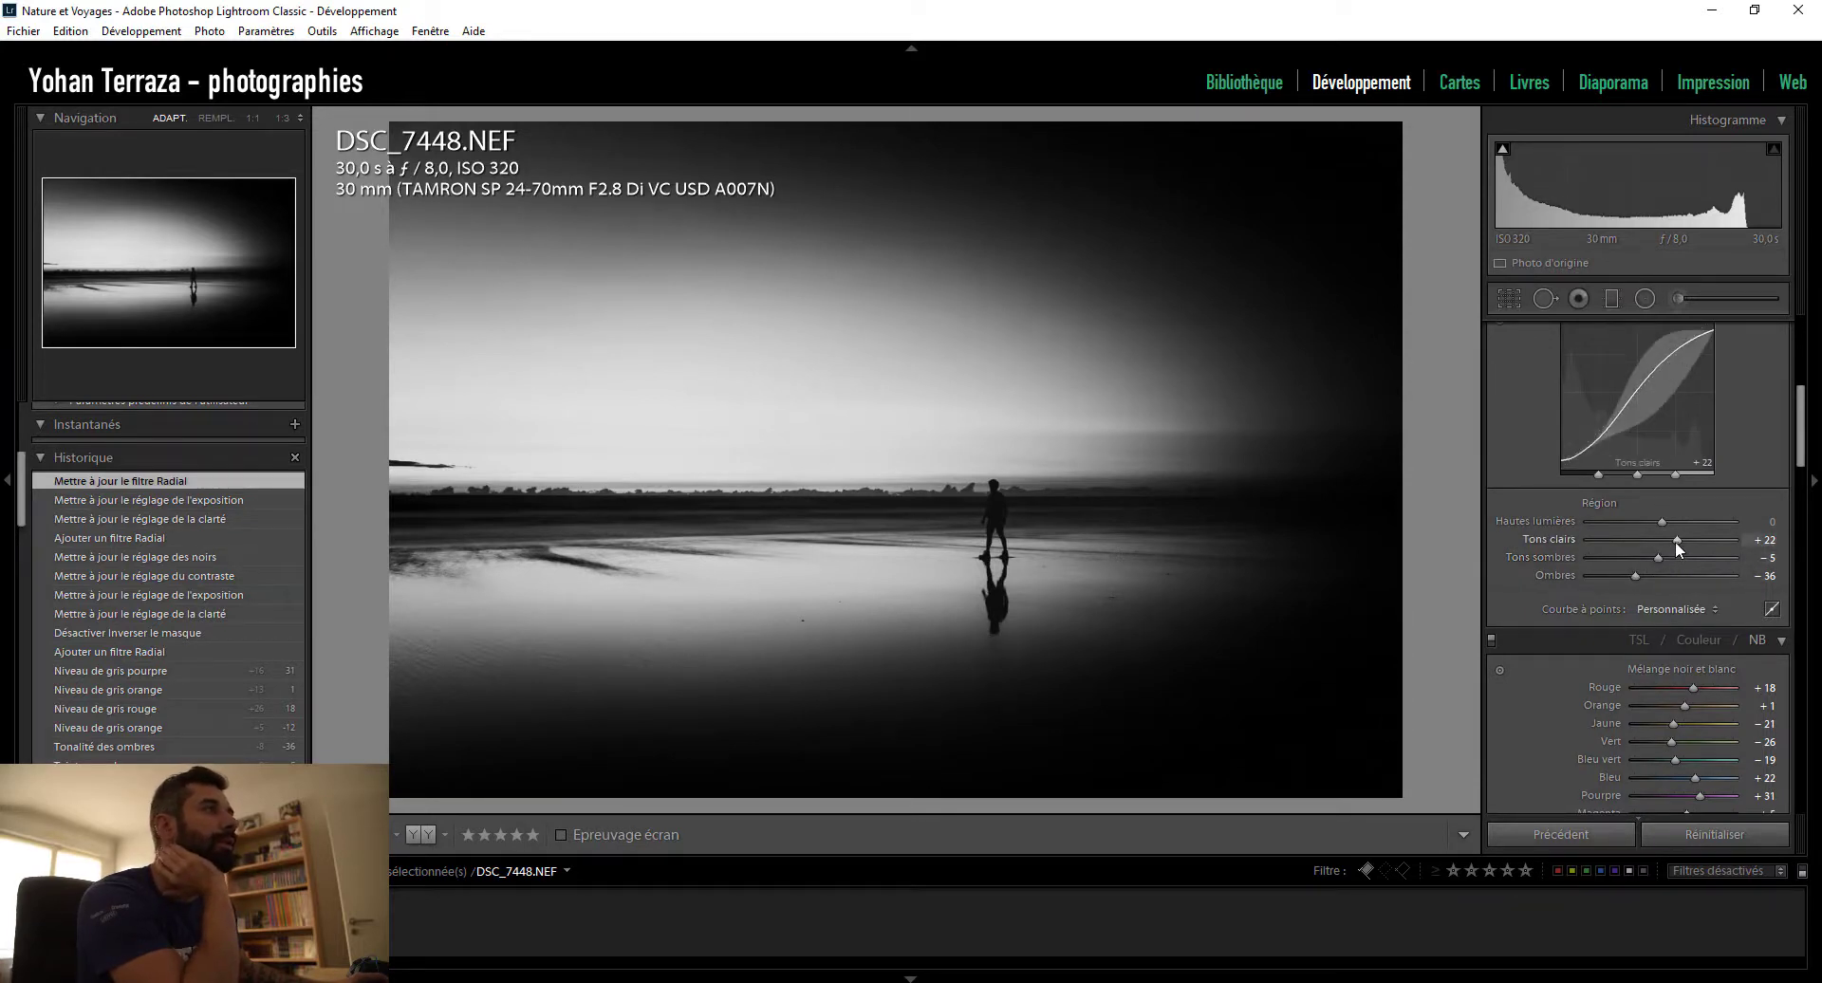
left_click_drag(1676, 541, 1697, 537)
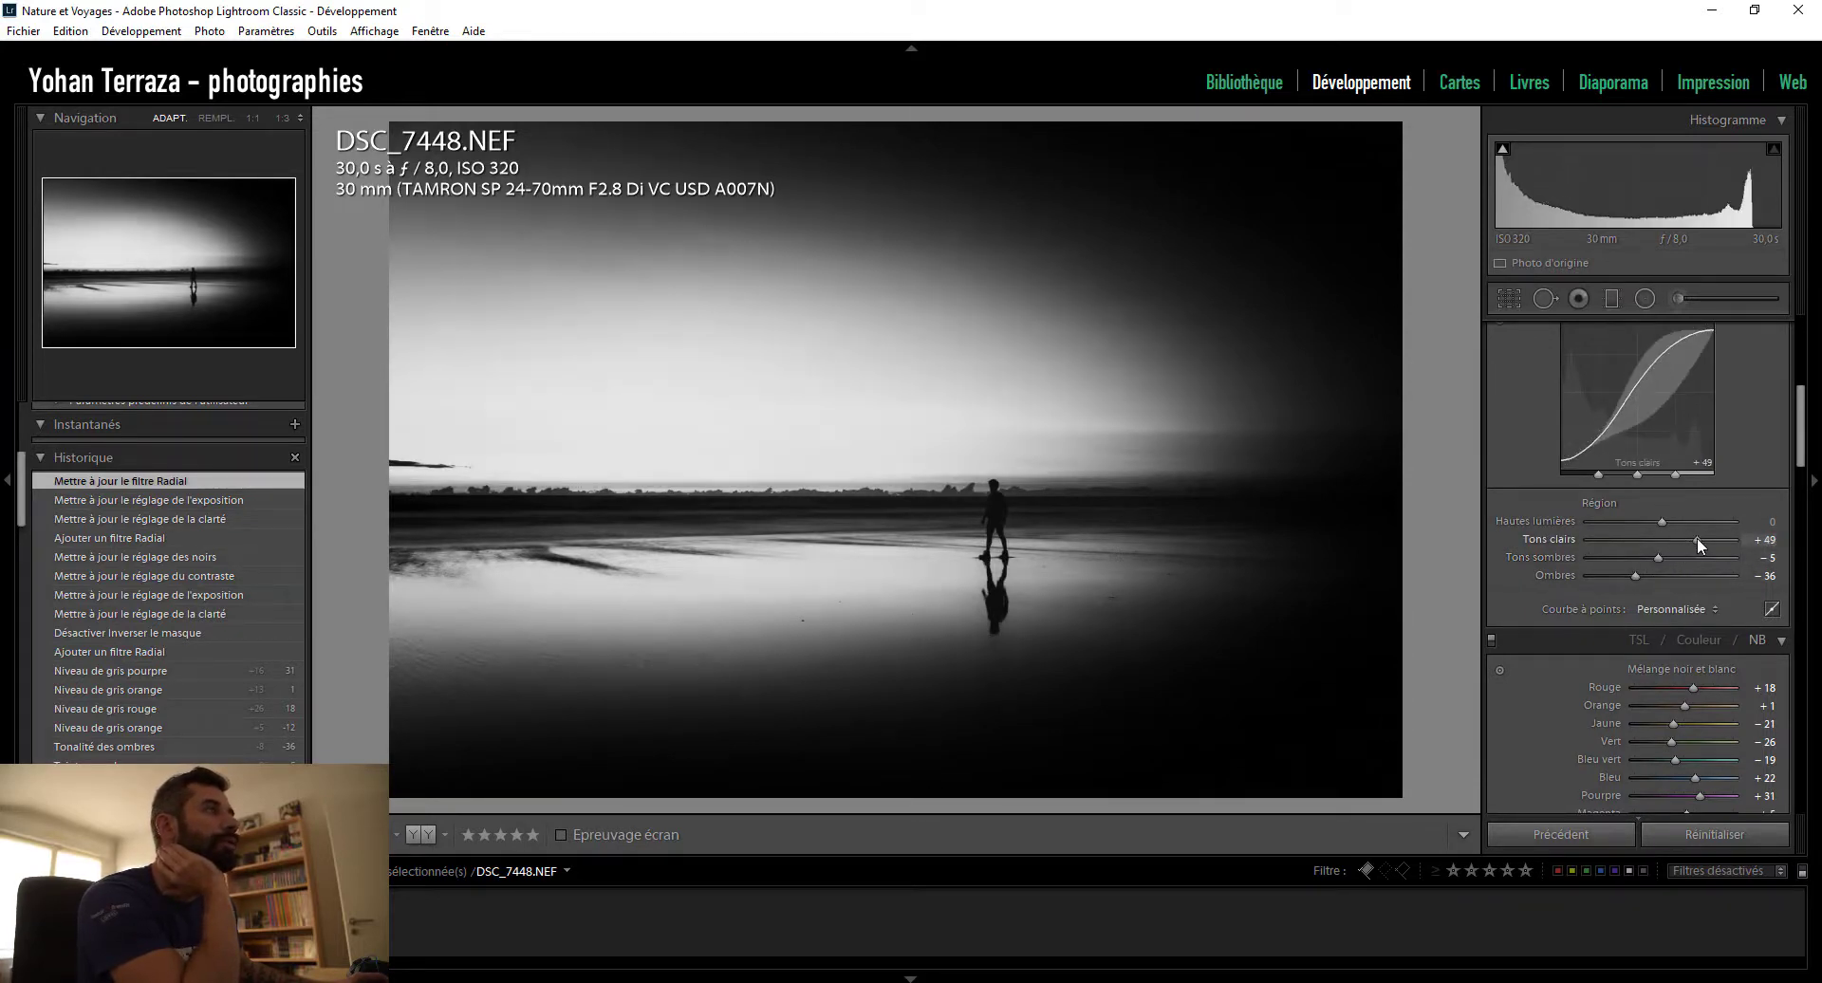
left_click_drag(1695, 539, 1695, 539)
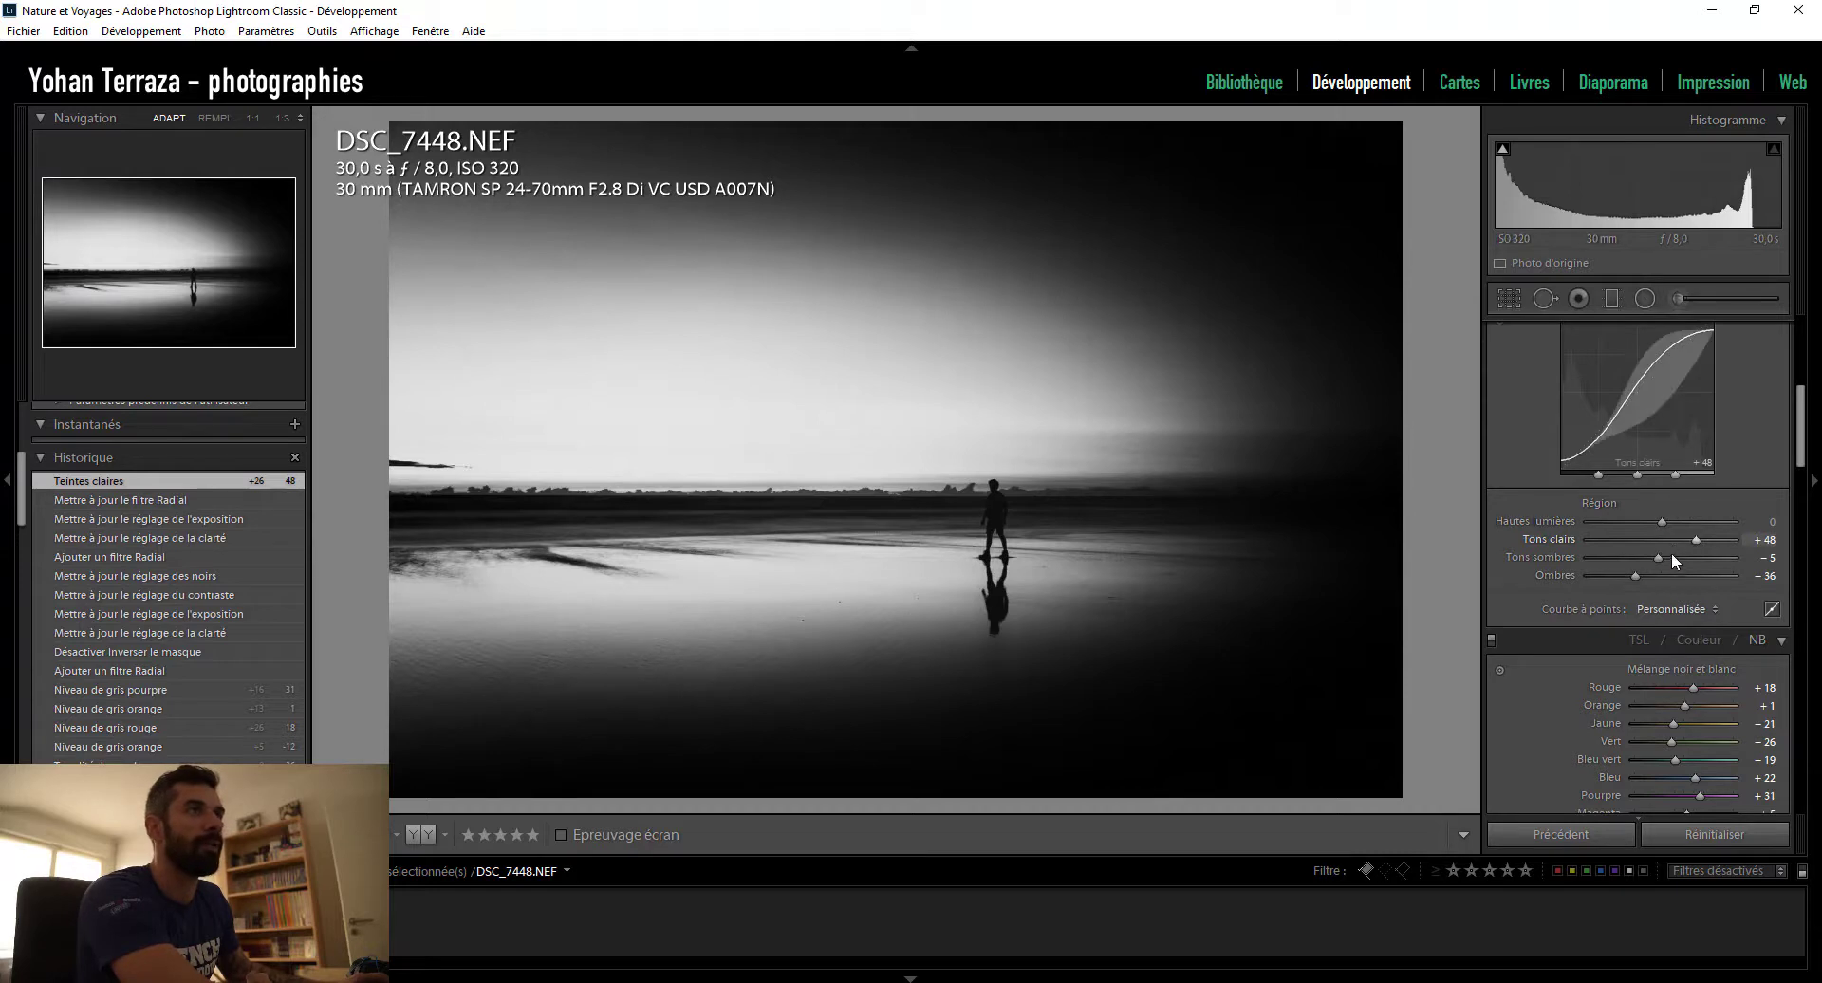
left_click_drag(1672, 558, 1671, 558)
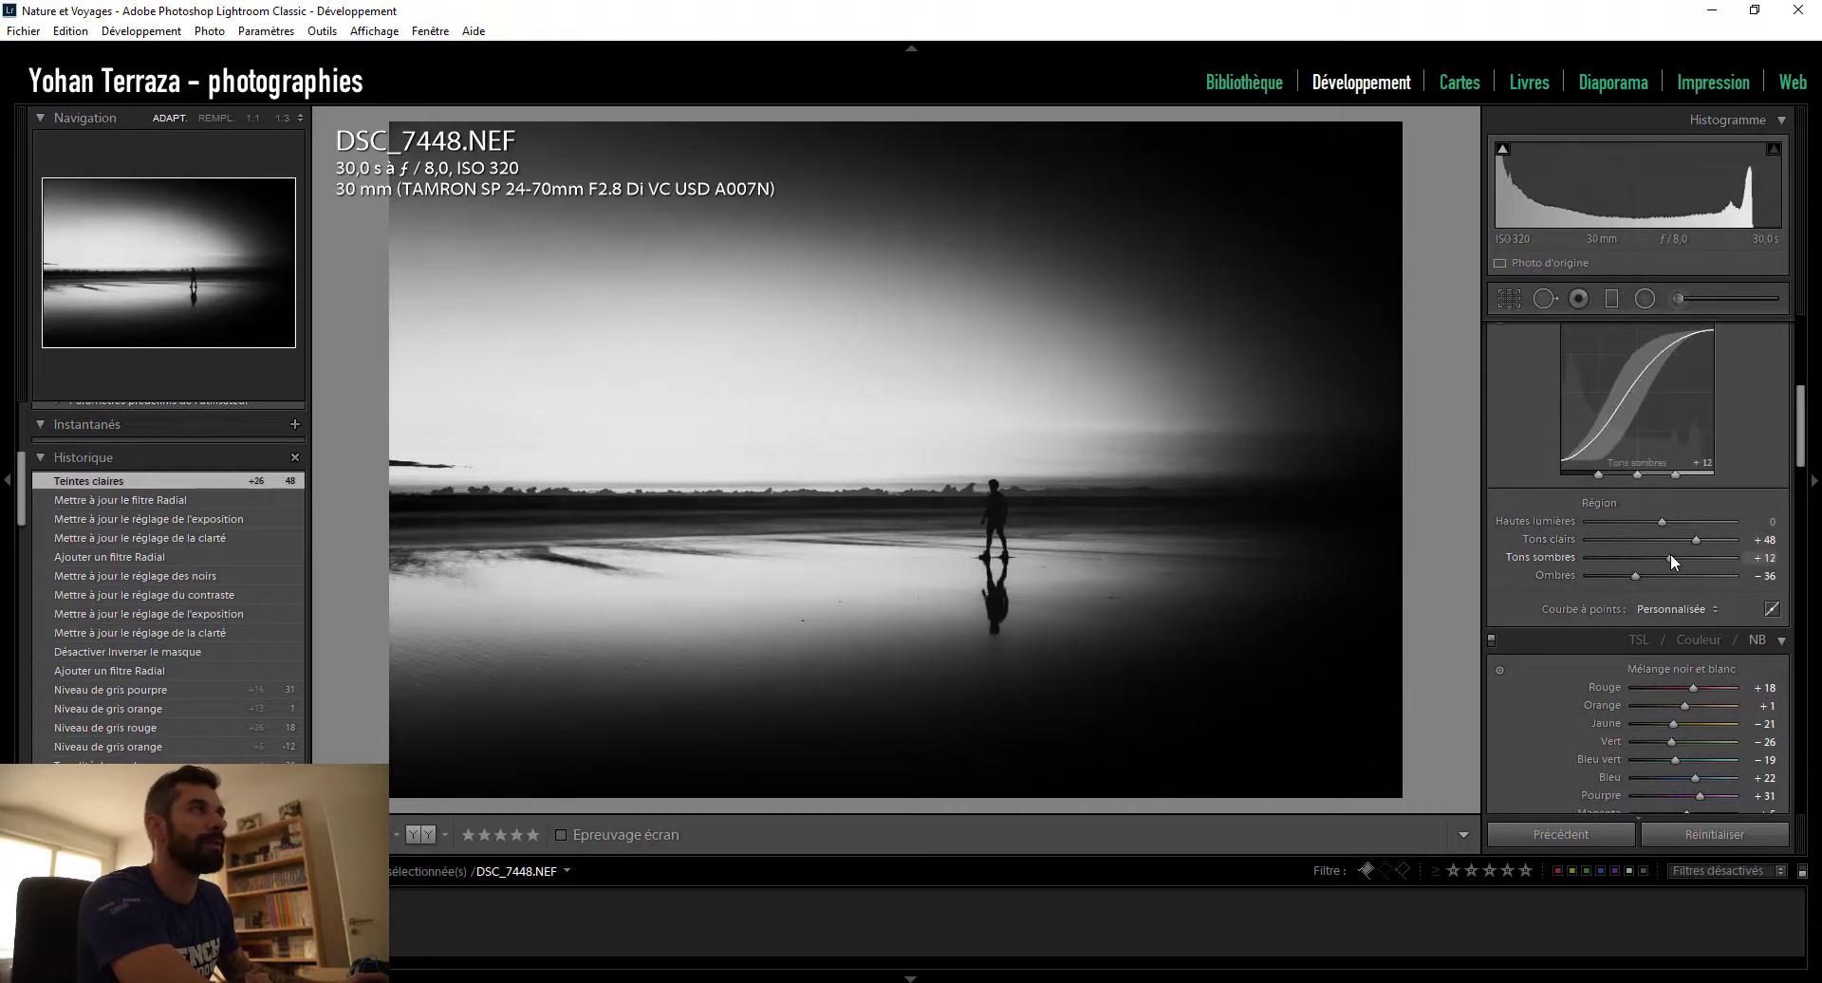
left_click(1616, 576)
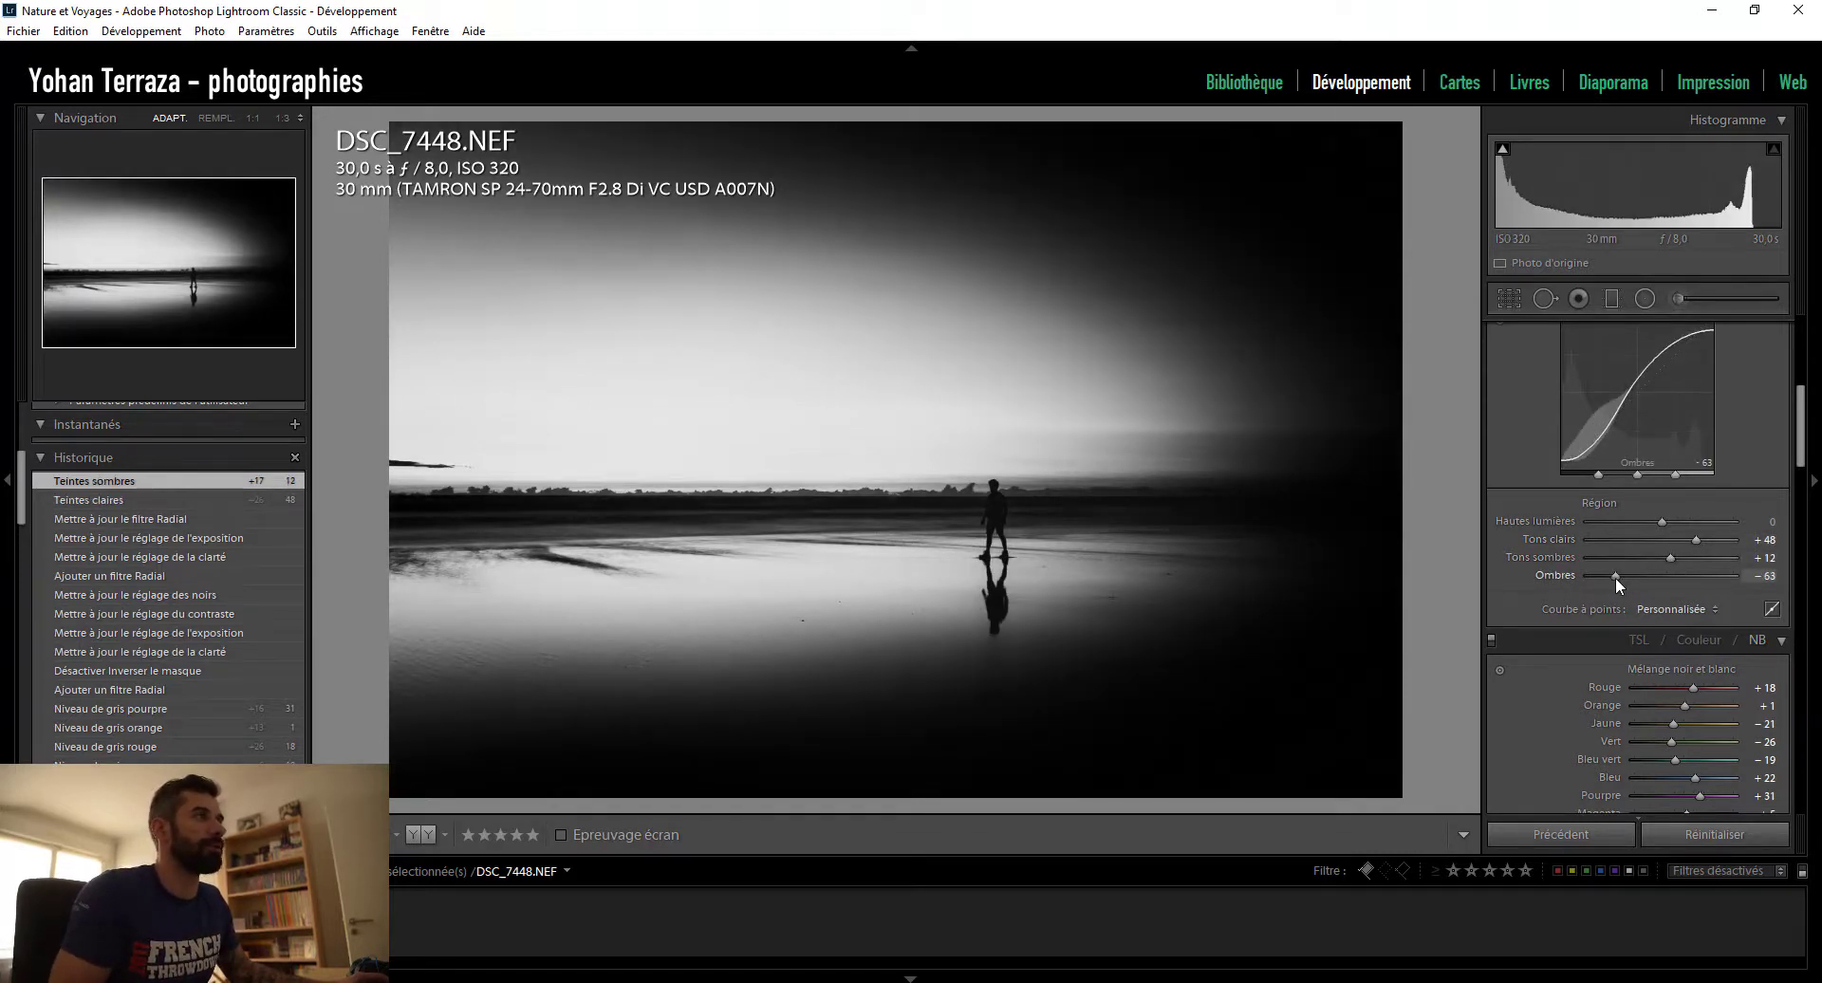
left_click_drag(1615, 577, 1631, 578)
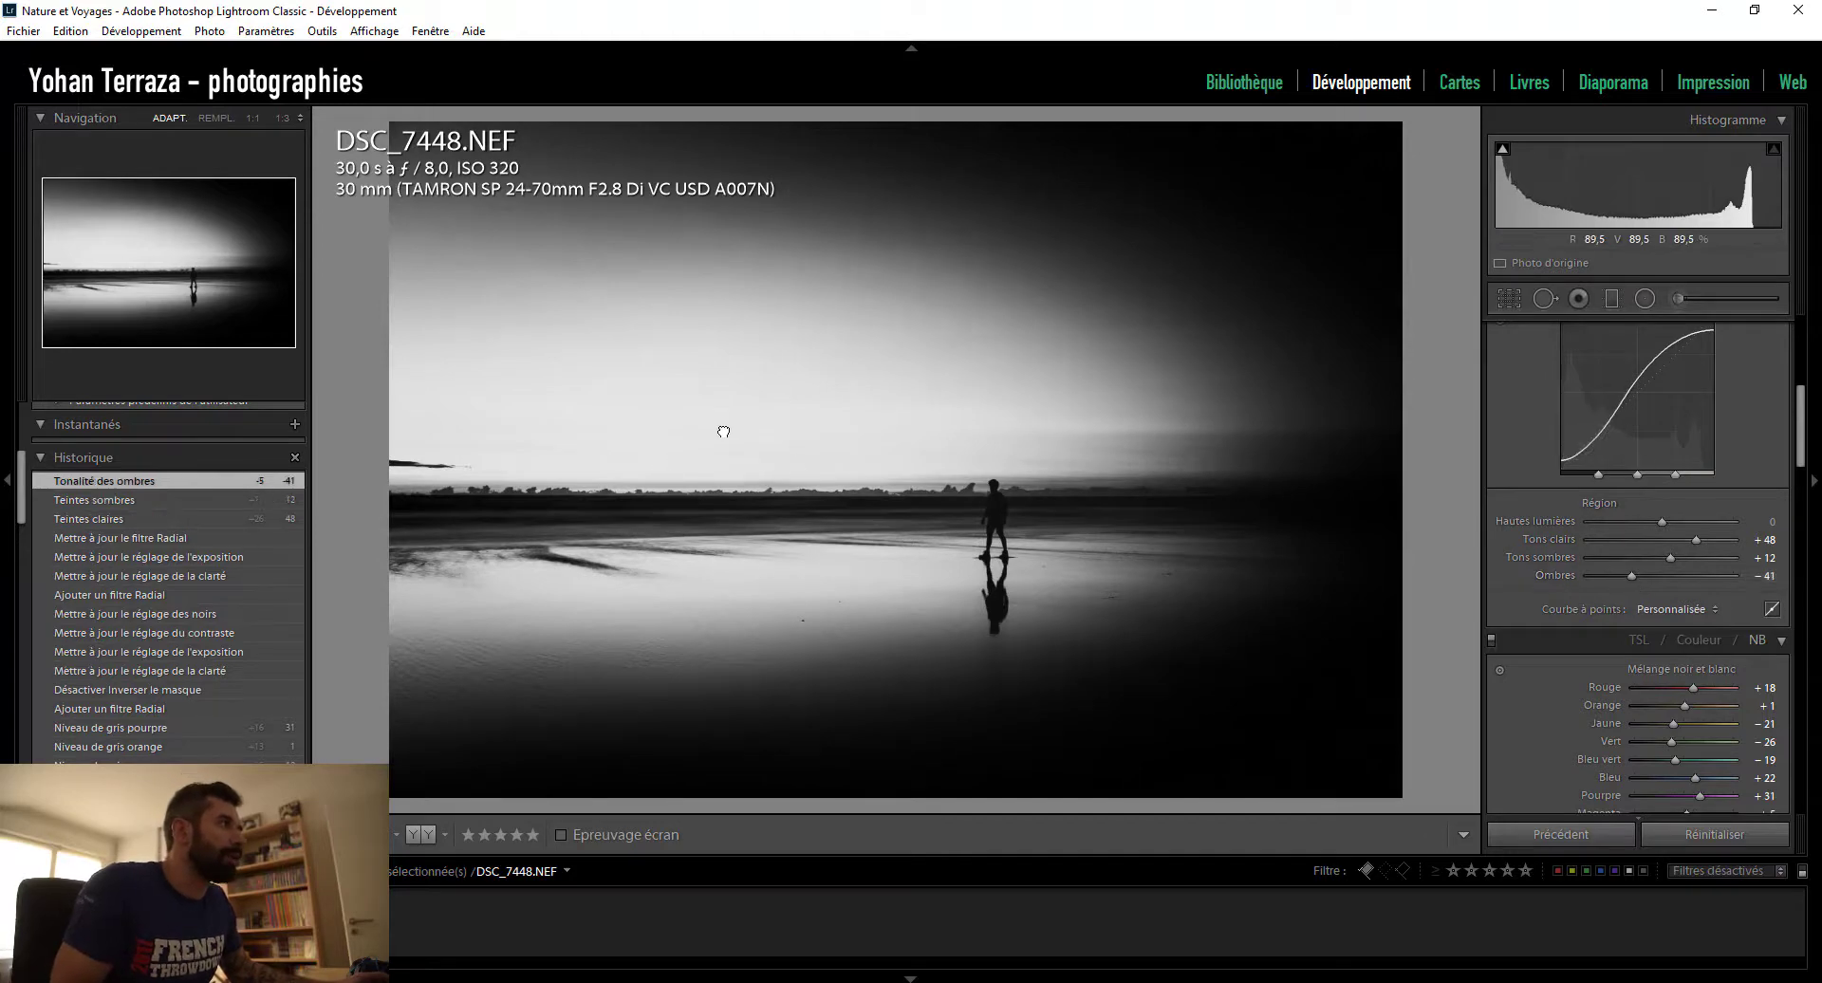
- Brush Clarté 44 with a size 16 adjustment brush over the wet sand in the photo's lower-left foreground
left_click(753, 443)
left_click_drag(682, 565, 1173, 569)
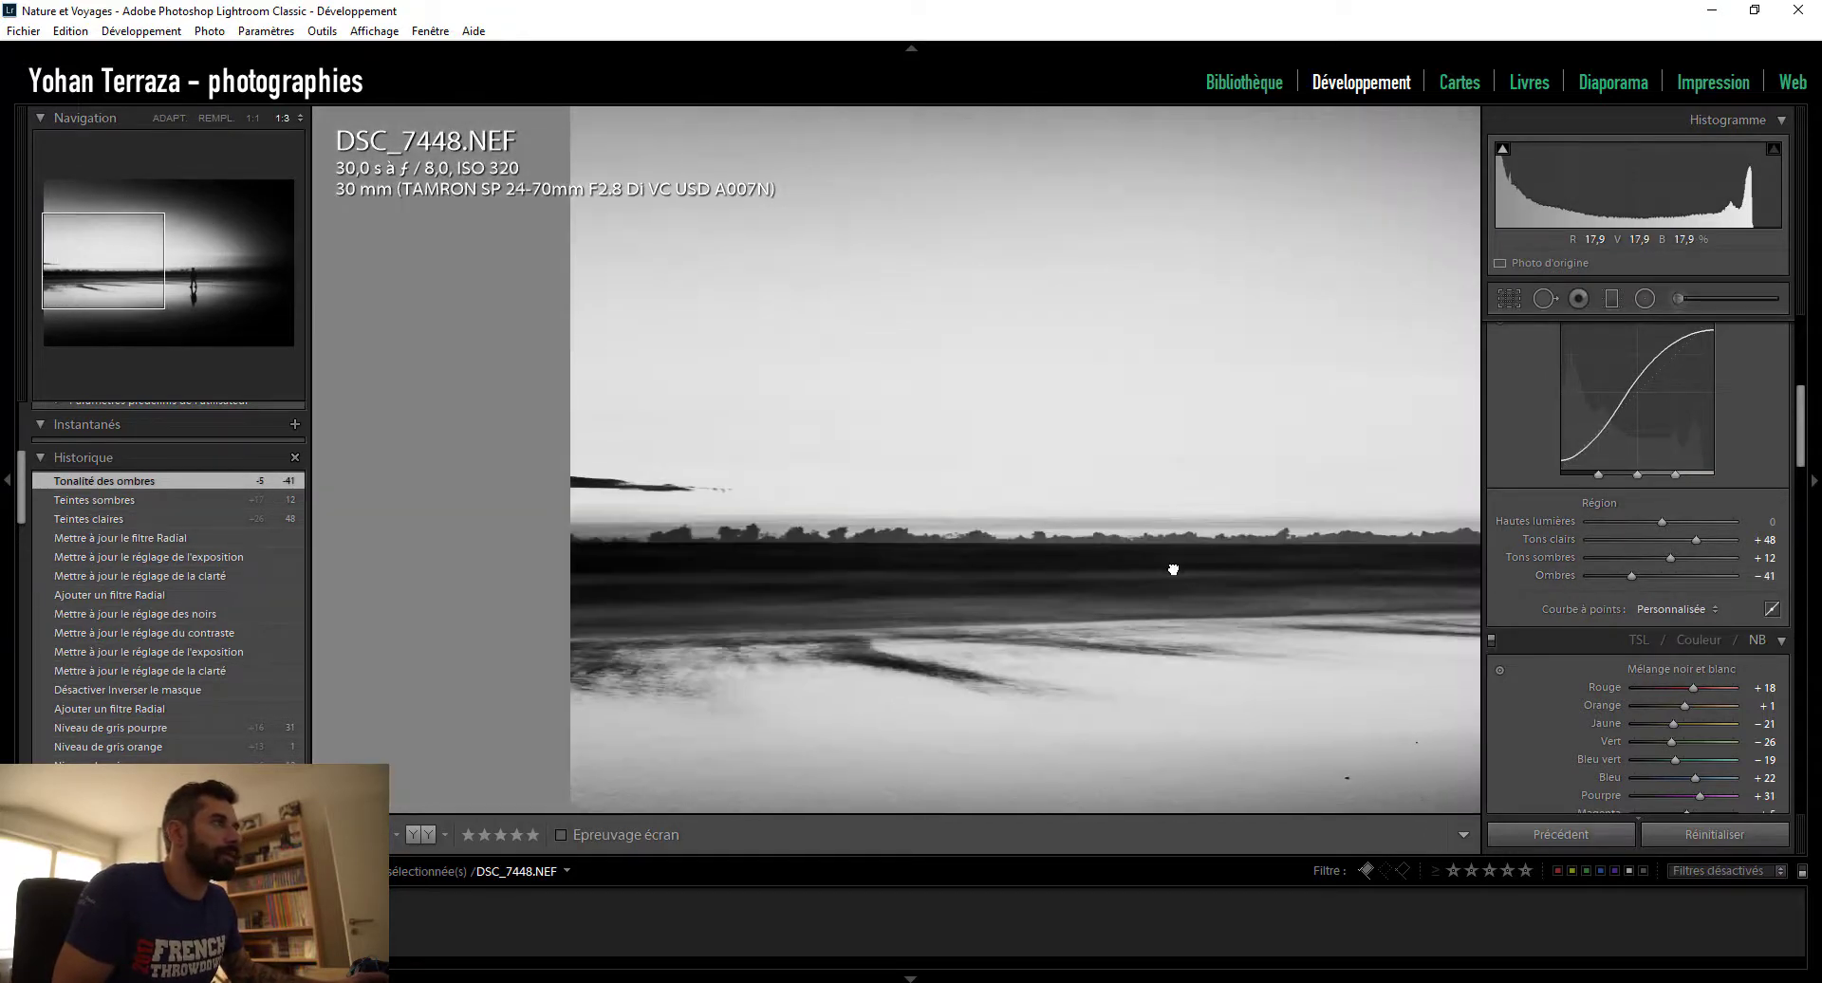
left_click_drag(923, 723, 889, 480)
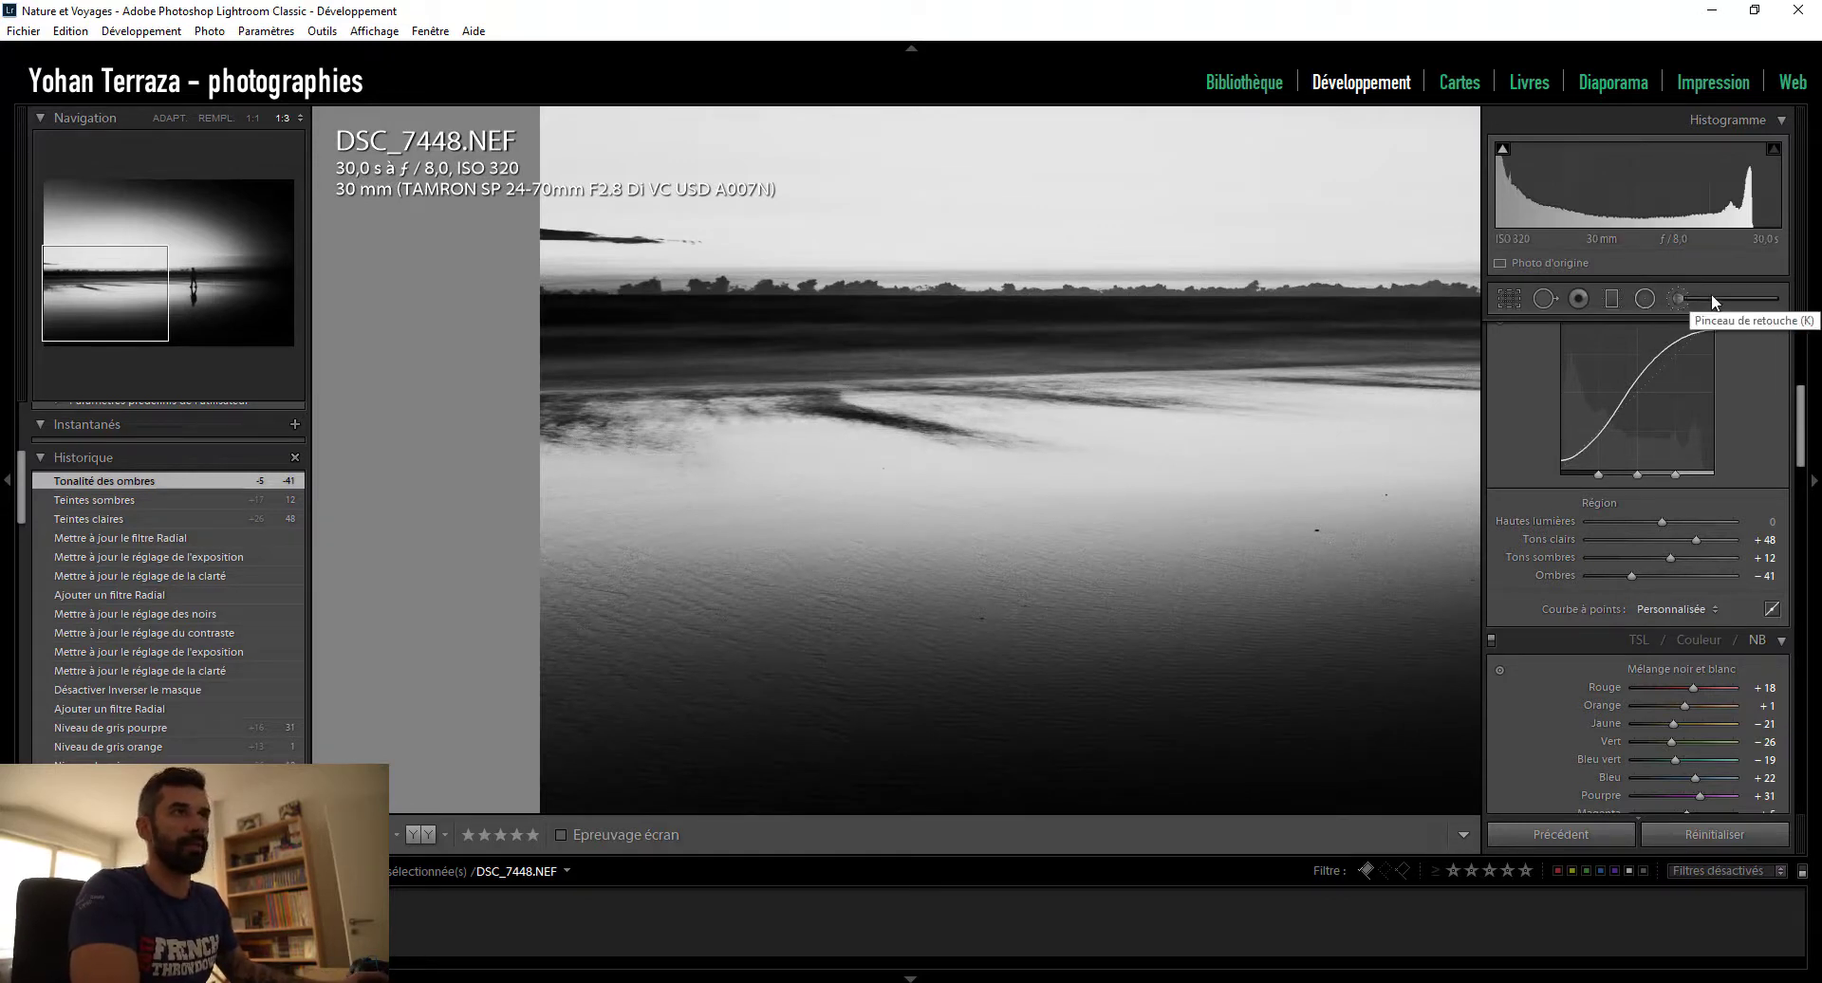
key("k")
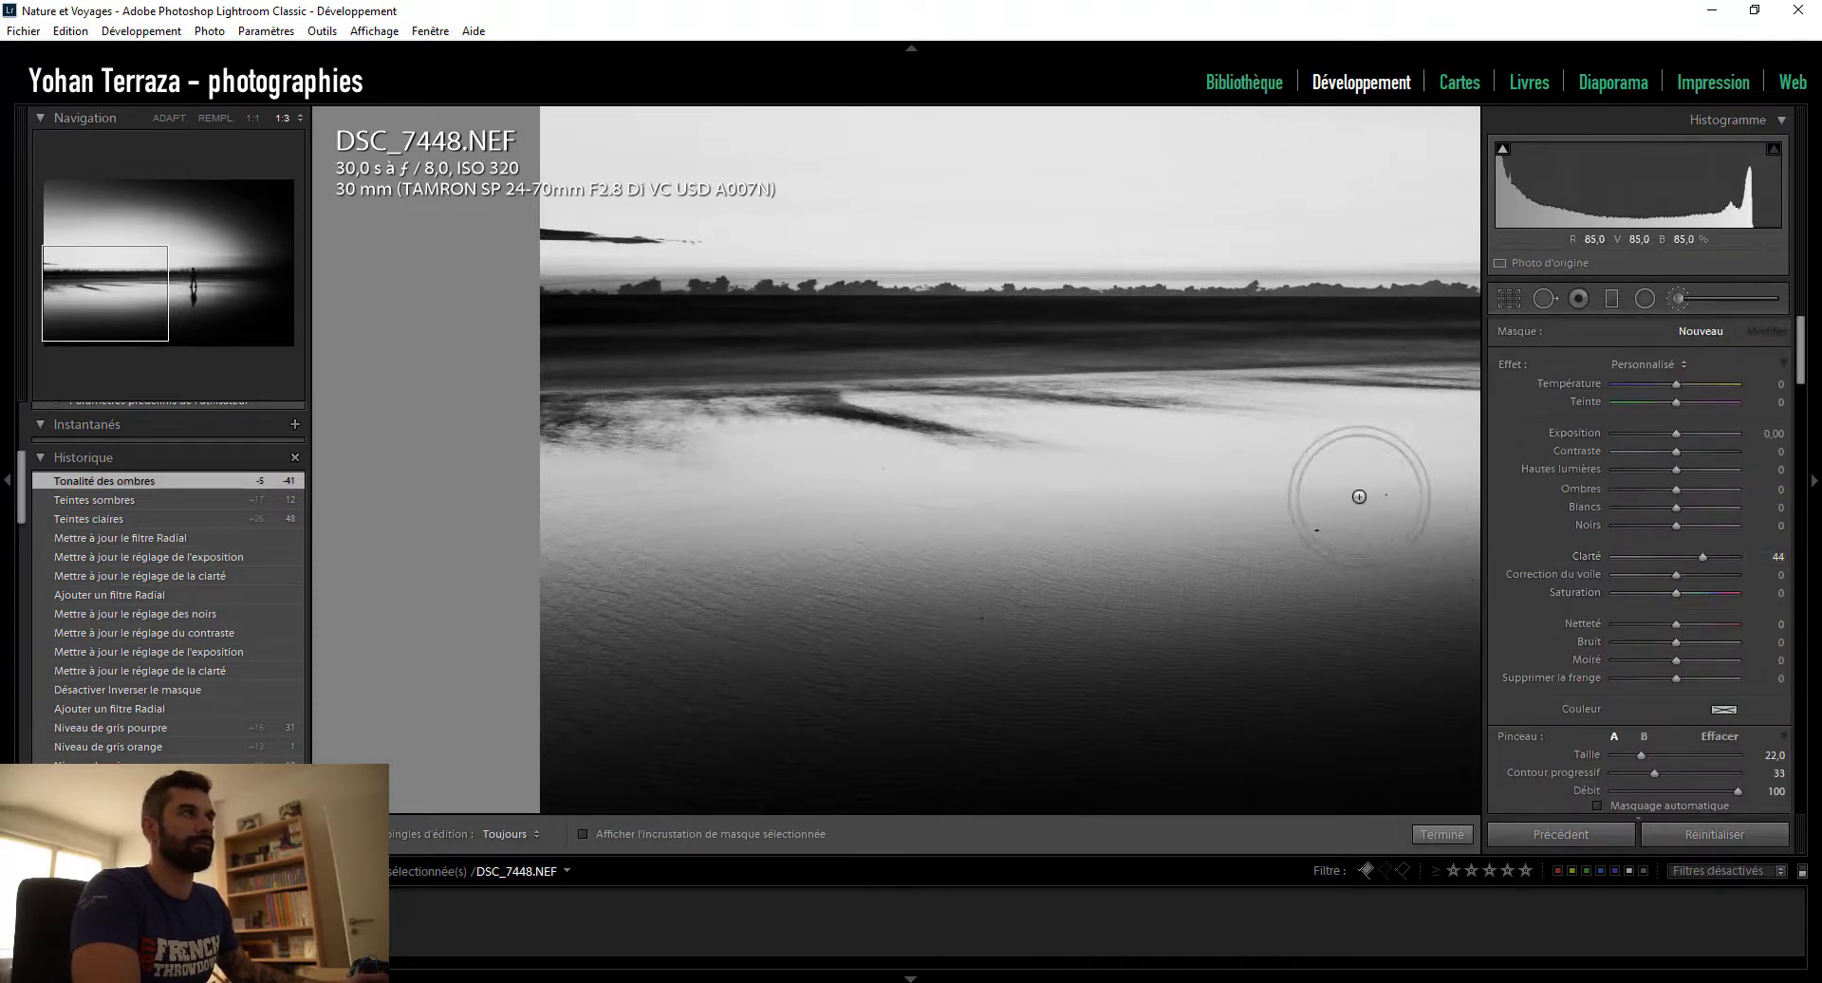
scroll(807, 425, "down", 3)
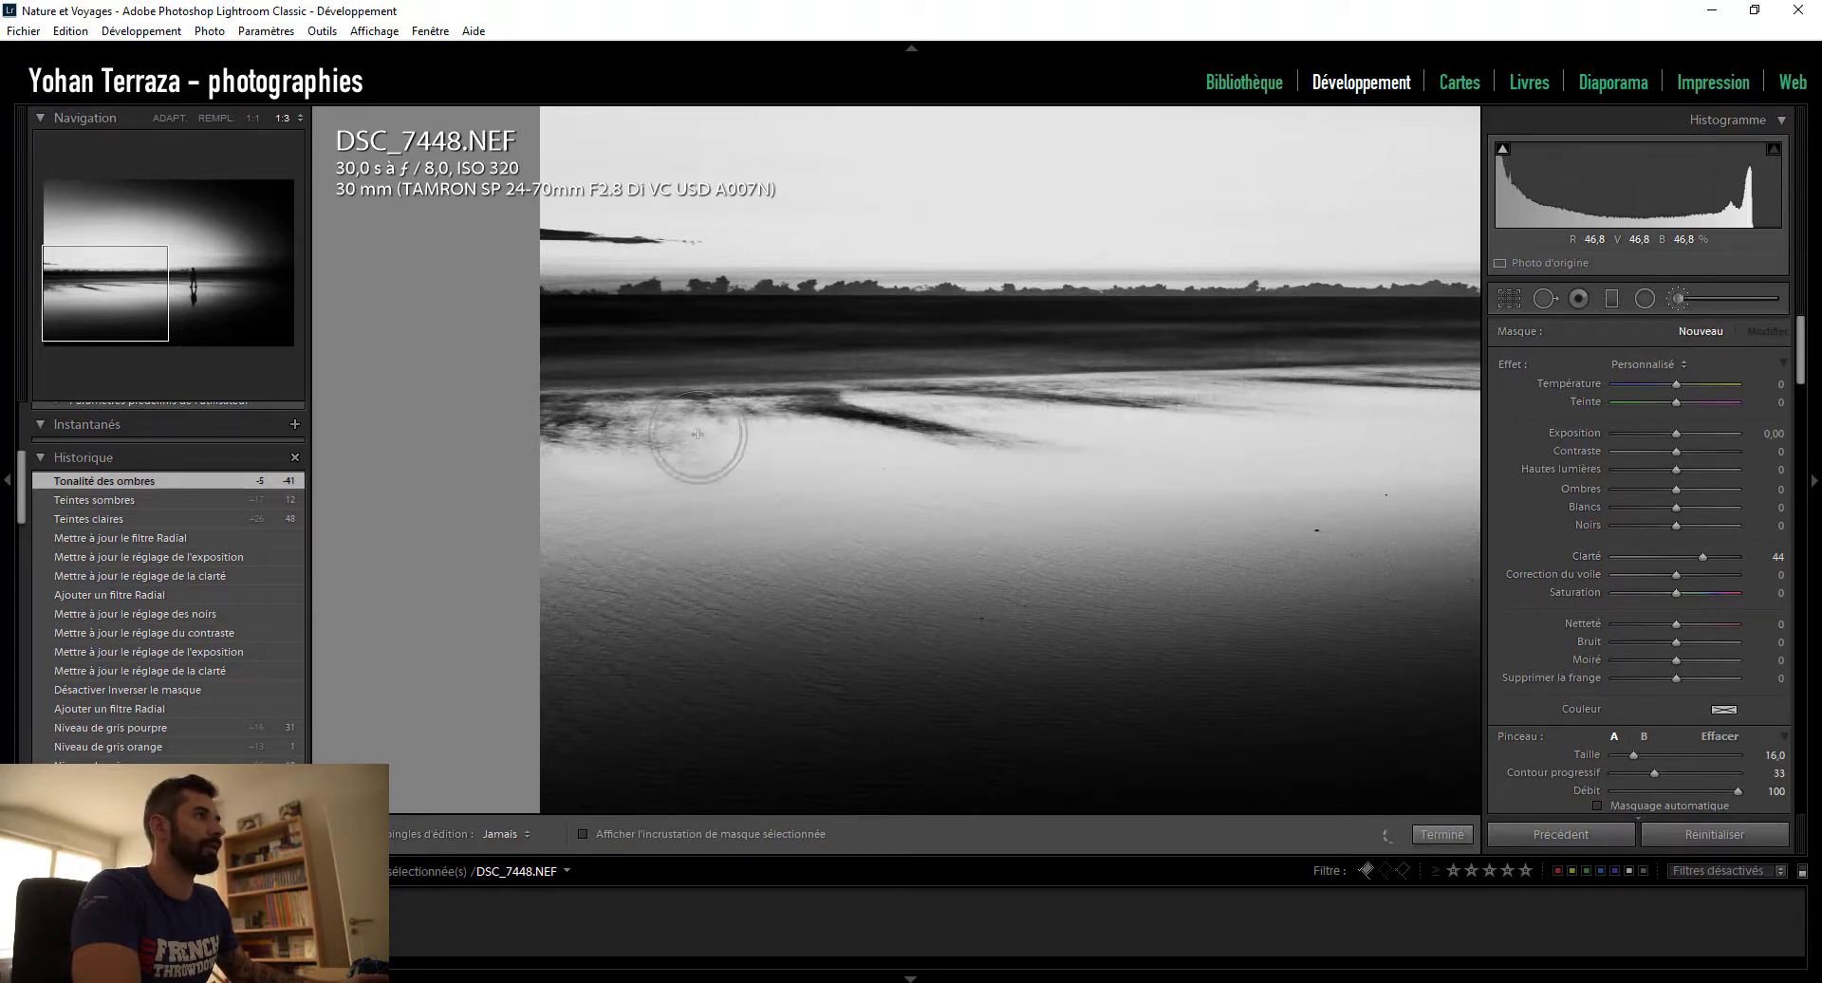
mouse_move(517, 495)
left_mouse_down()
mouse_move(704, 521)
mouse_move(664, 569)
mouse_move(890, 651)
mouse_move(675, 767)
left_mouse_up()
left_click_drag(778, 793, 826, 769)
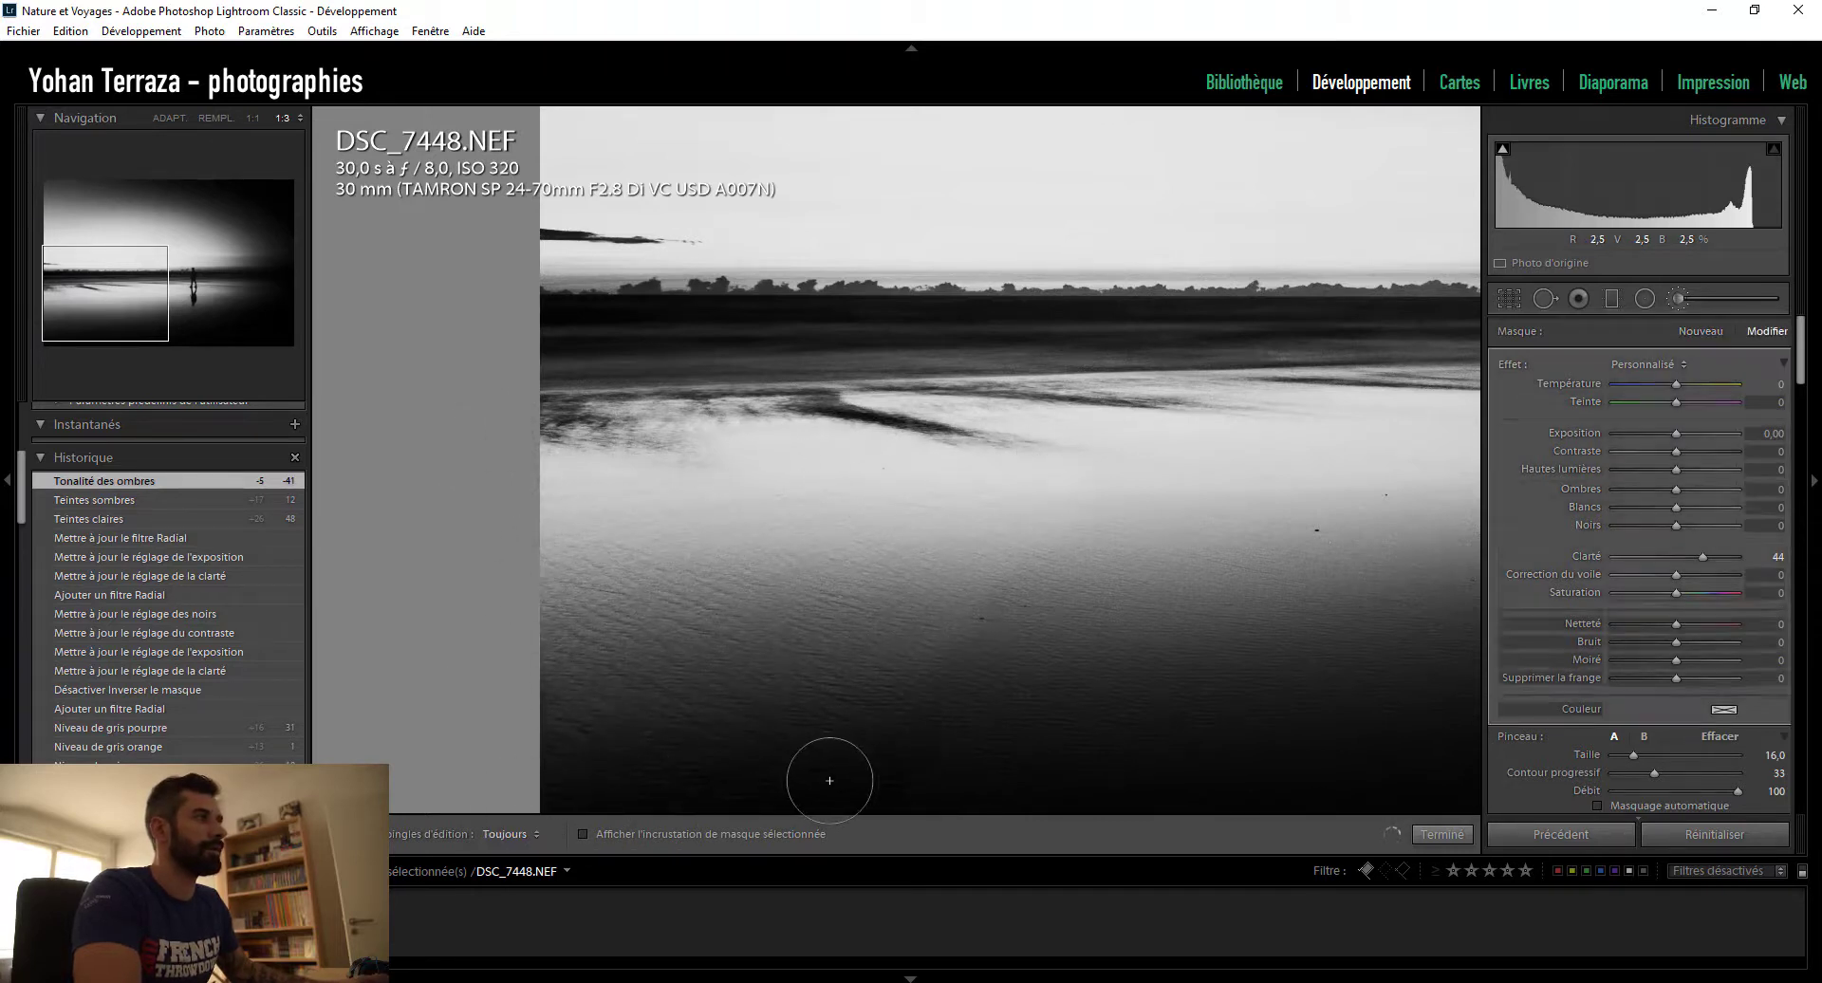
- Enlarge the brush to size 21 and extend the clarity strokes across the wet sand to below the figure's reflection
scroll(854, 769, "up", 3)
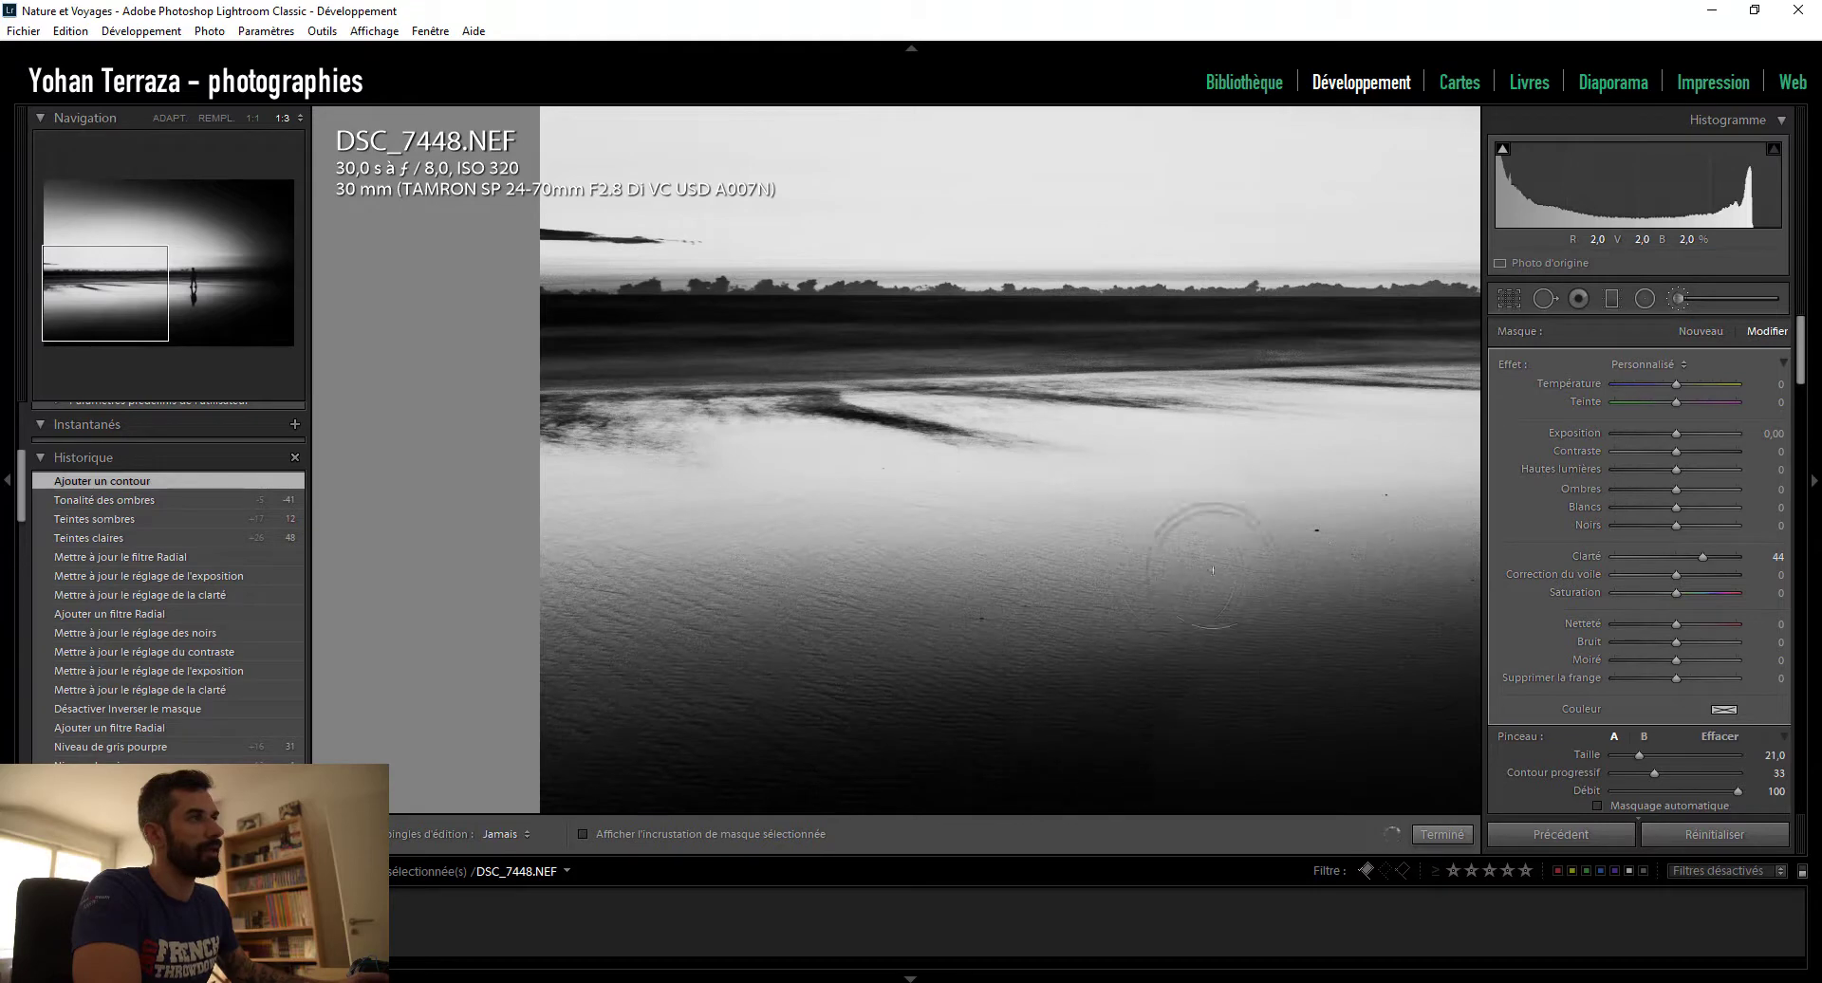
mouse_move(1311, 595)
left_mouse_down()
mouse_move(1354, 524)
mouse_move(1281, 762)
left_mouse_up()
key("space")
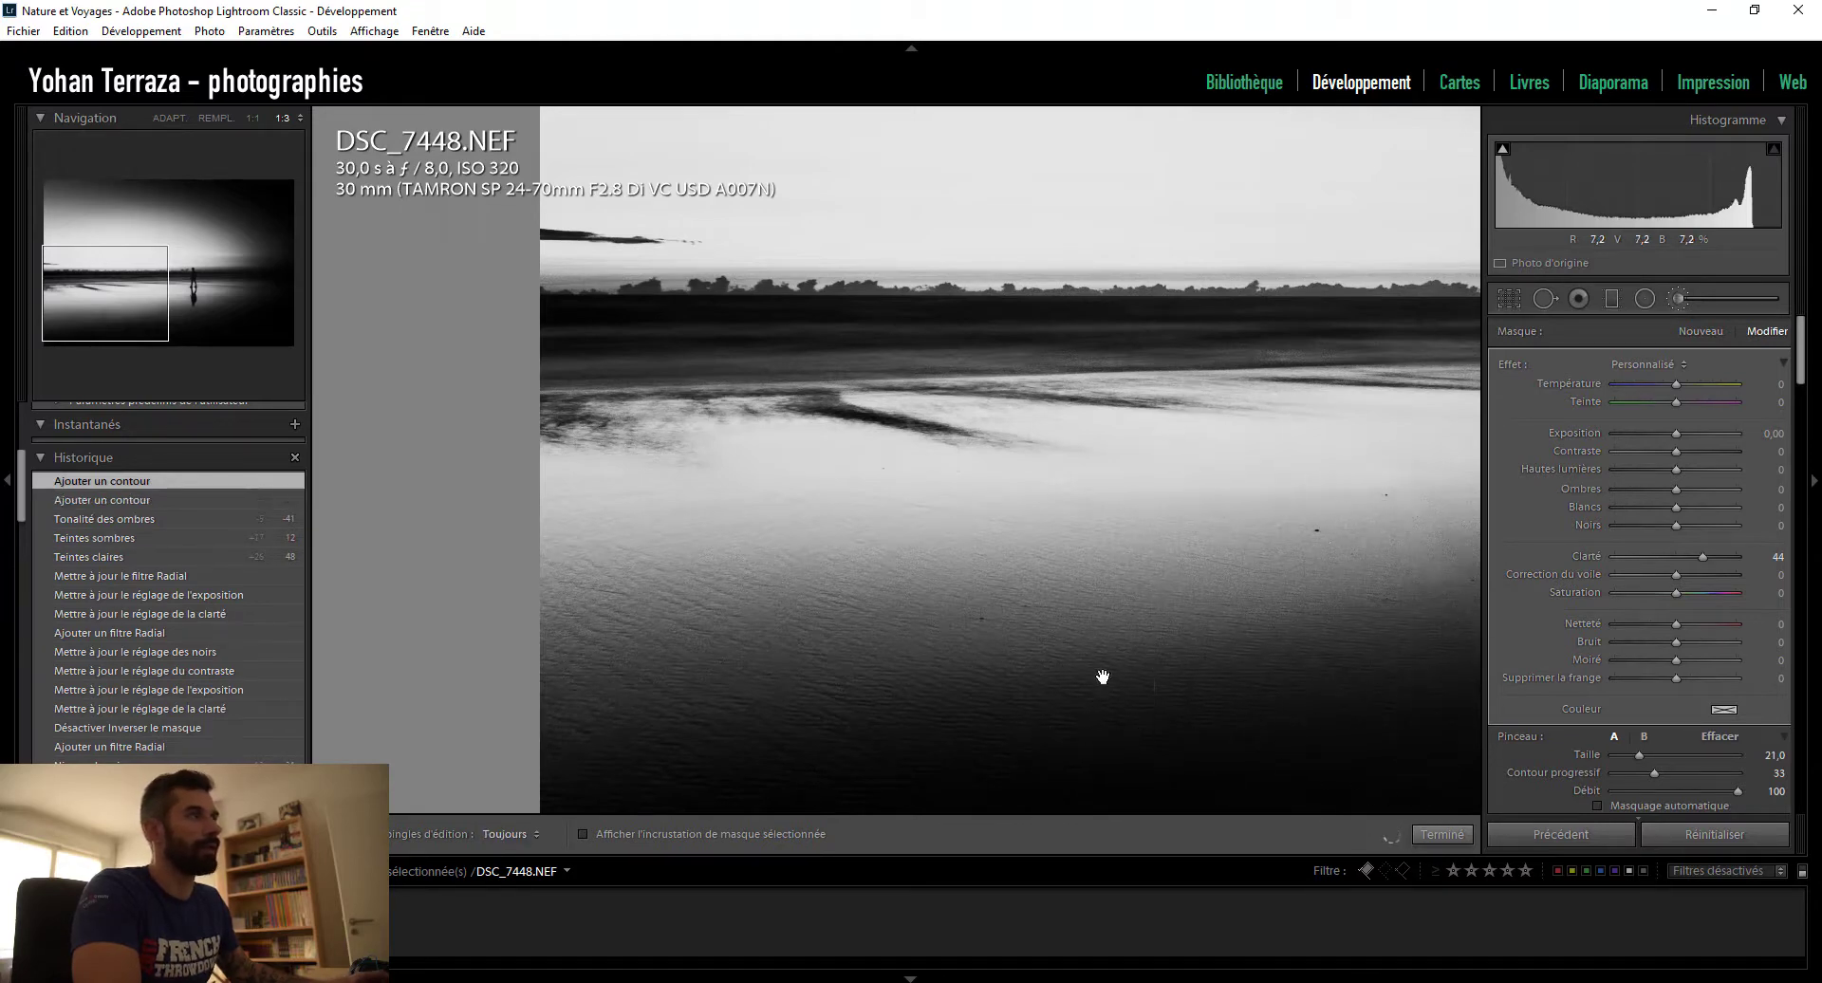
left_click_drag(1233, 621, 810, 609)
key("h")
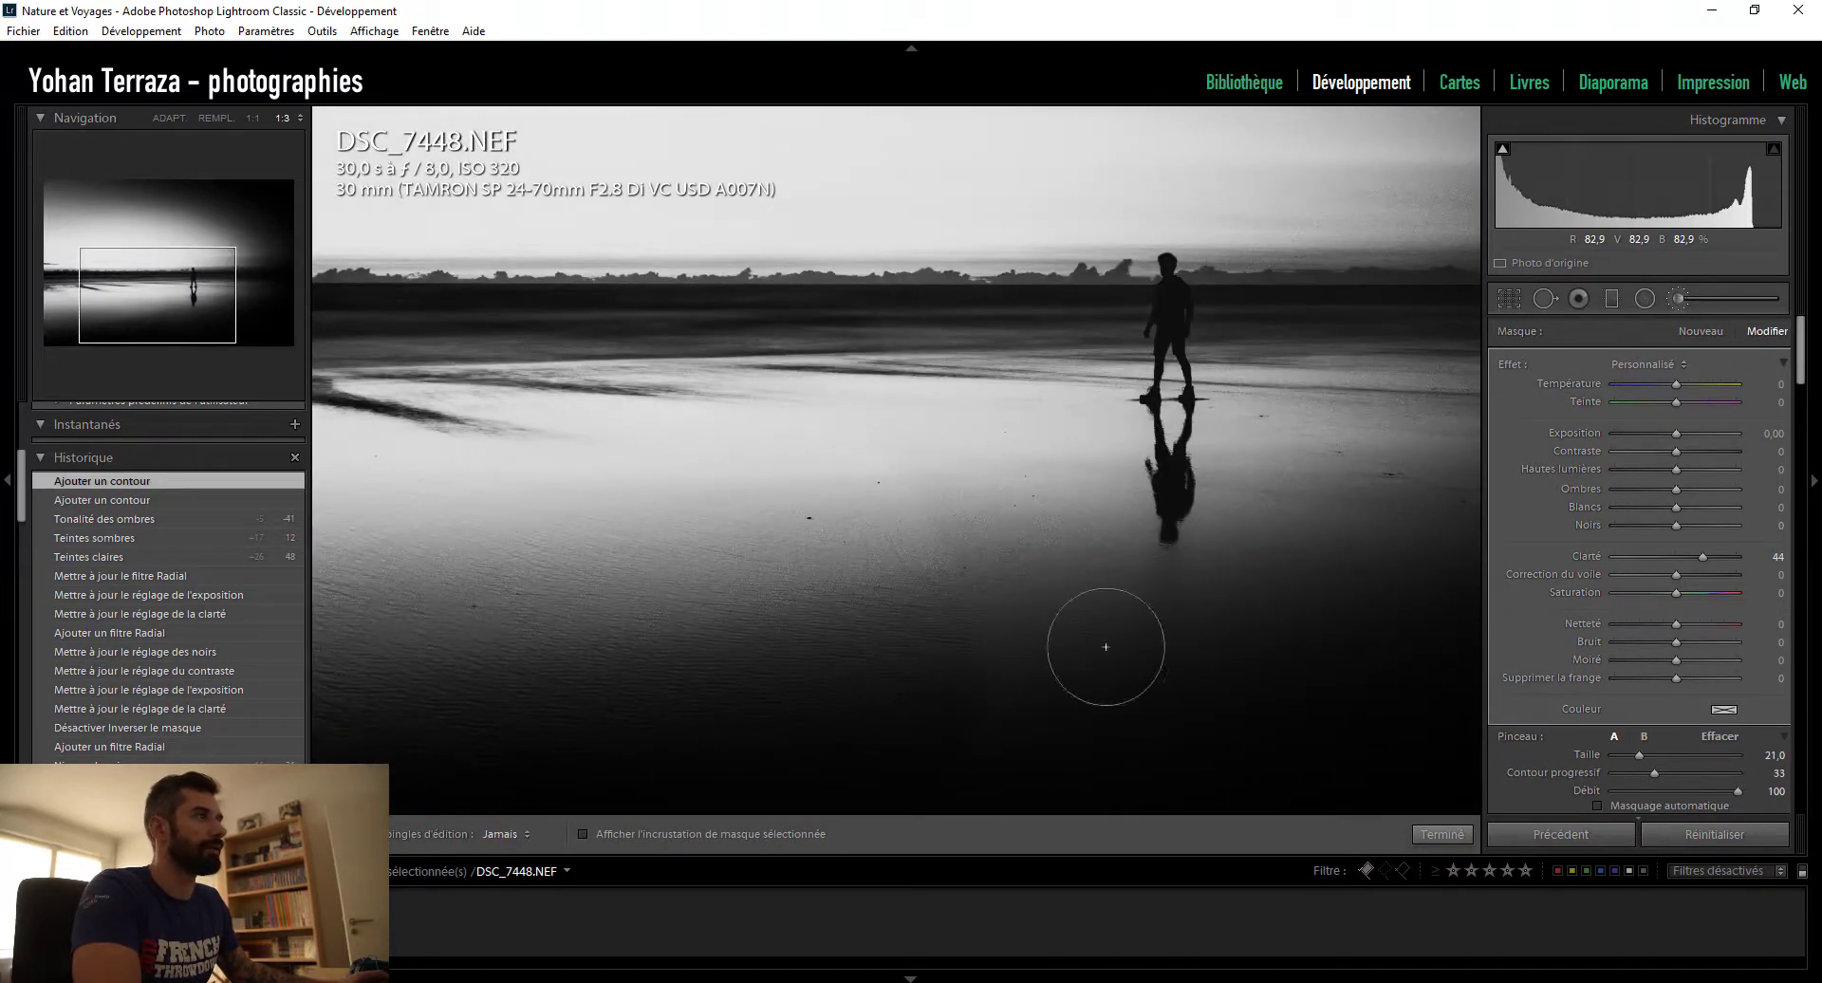
mouse_move(1106, 648)
left_mouse_down()
mouse_move(1057, 629)
mouse_move(1231, 739)
mouse_move(1094, 558)
mouse_move(1157, 742)
mouse_move(1063, 457)
mouse_move(1195, 732)
mouse_move(1230, 689)
left_mouse_up()
- Extend the clarity brushing over the wet sand beyond the walking figure, finish the mask and return to the whole-photo view
key("space")
left_click_drag(1275, 629, 970, 651)
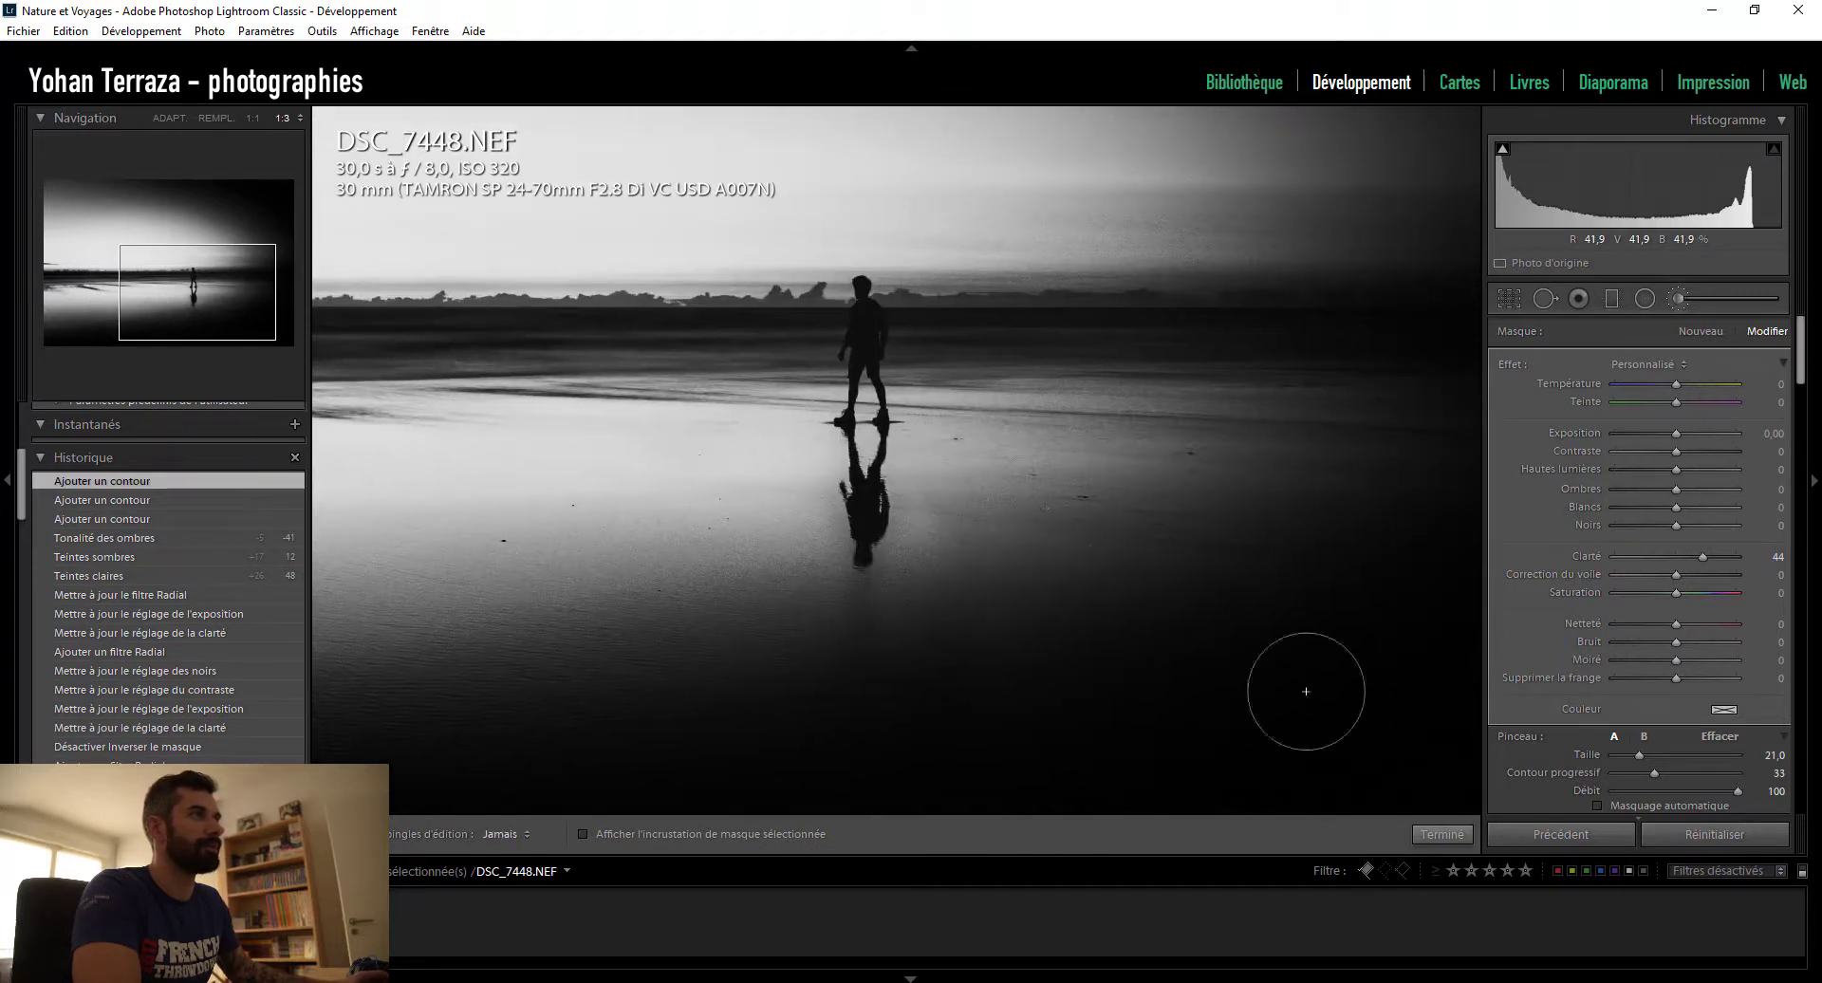
mouse_move(1093, 427)
left_mouse_down()
mouse_move(1465, 429)
mouse_move(797, 450)
mouse_move(1484, 460)
mouse_move(1141, 553)
mouse_move(810, 537)
left_mouse_up()
key("space")
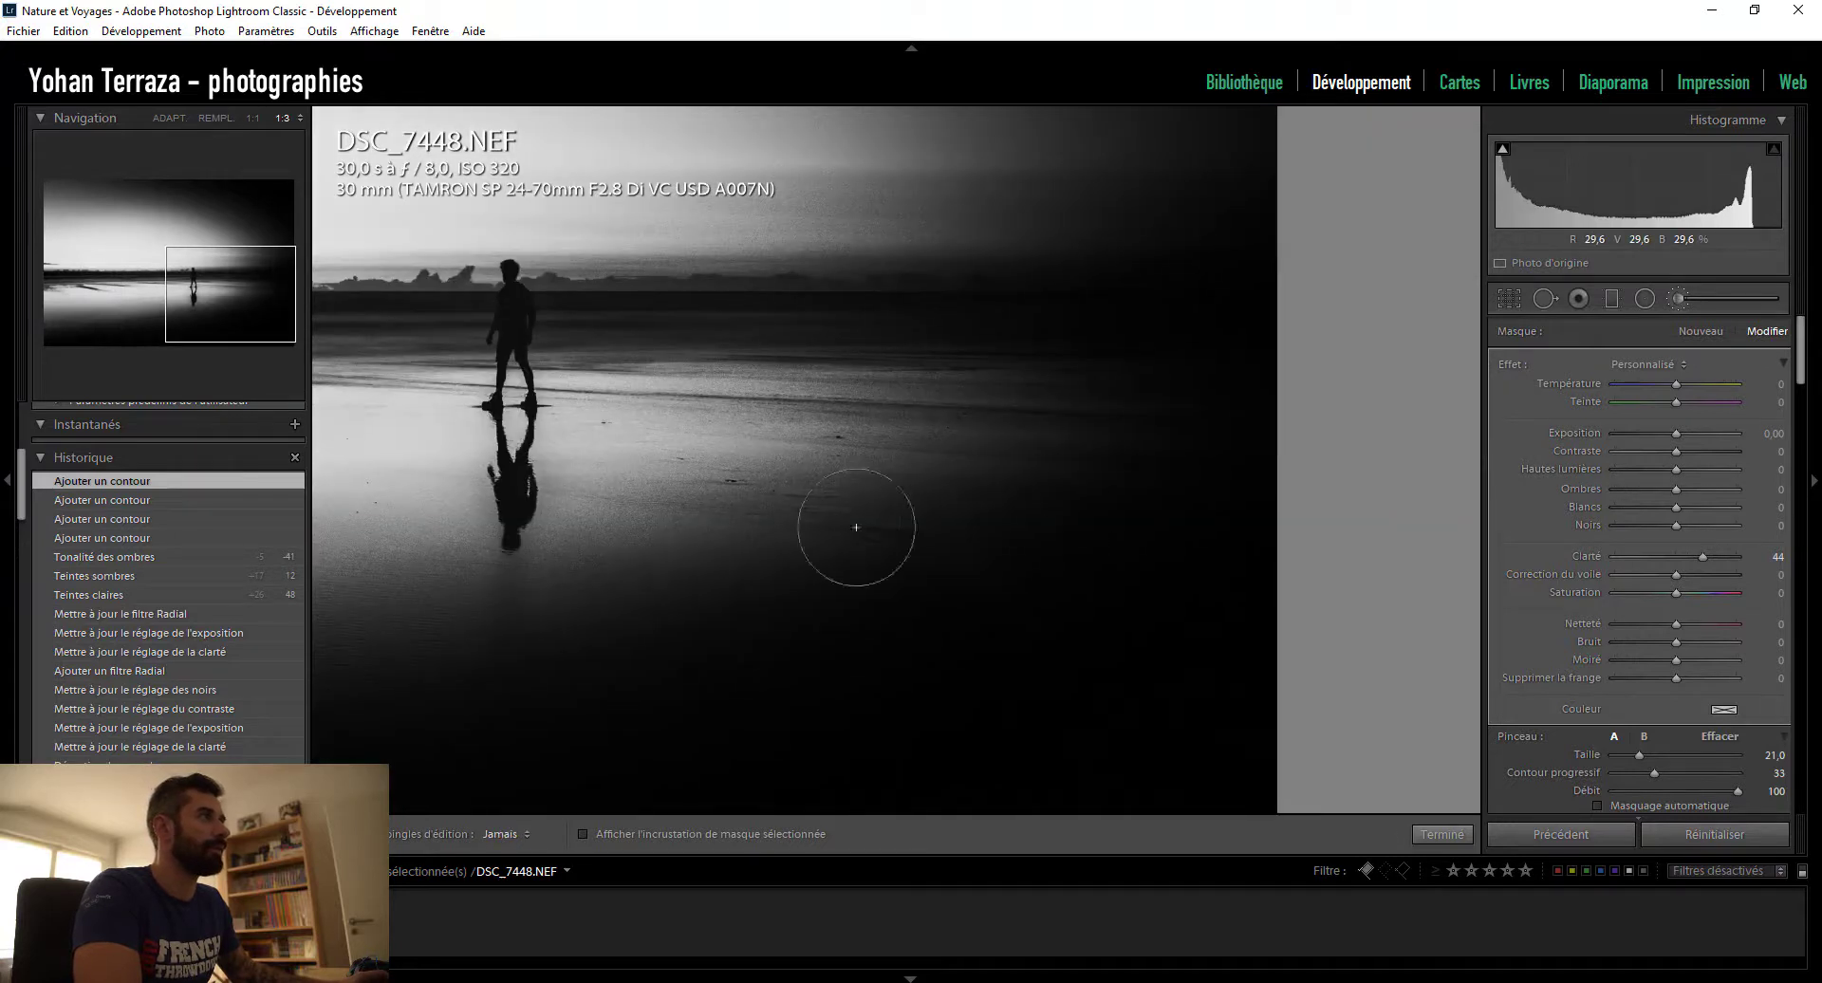
left_click_drag(942, 571, 951, 534)
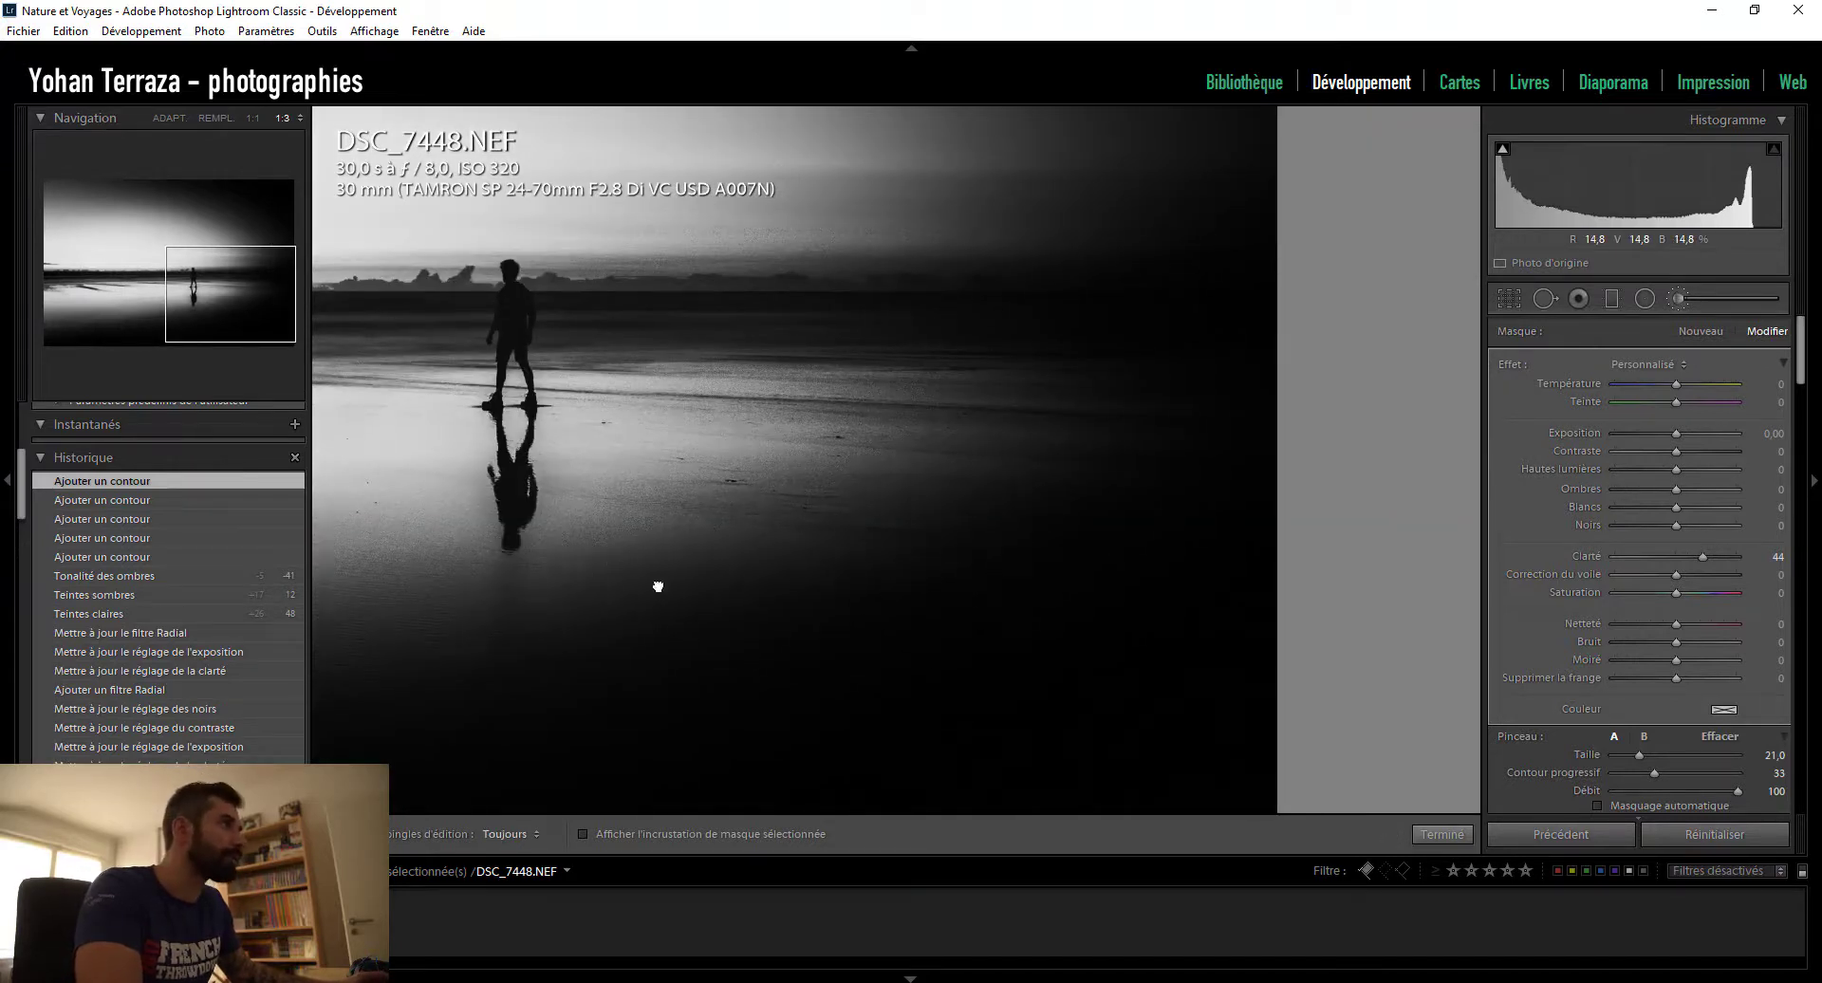
left_click_drag(658, 587, 976, 485)
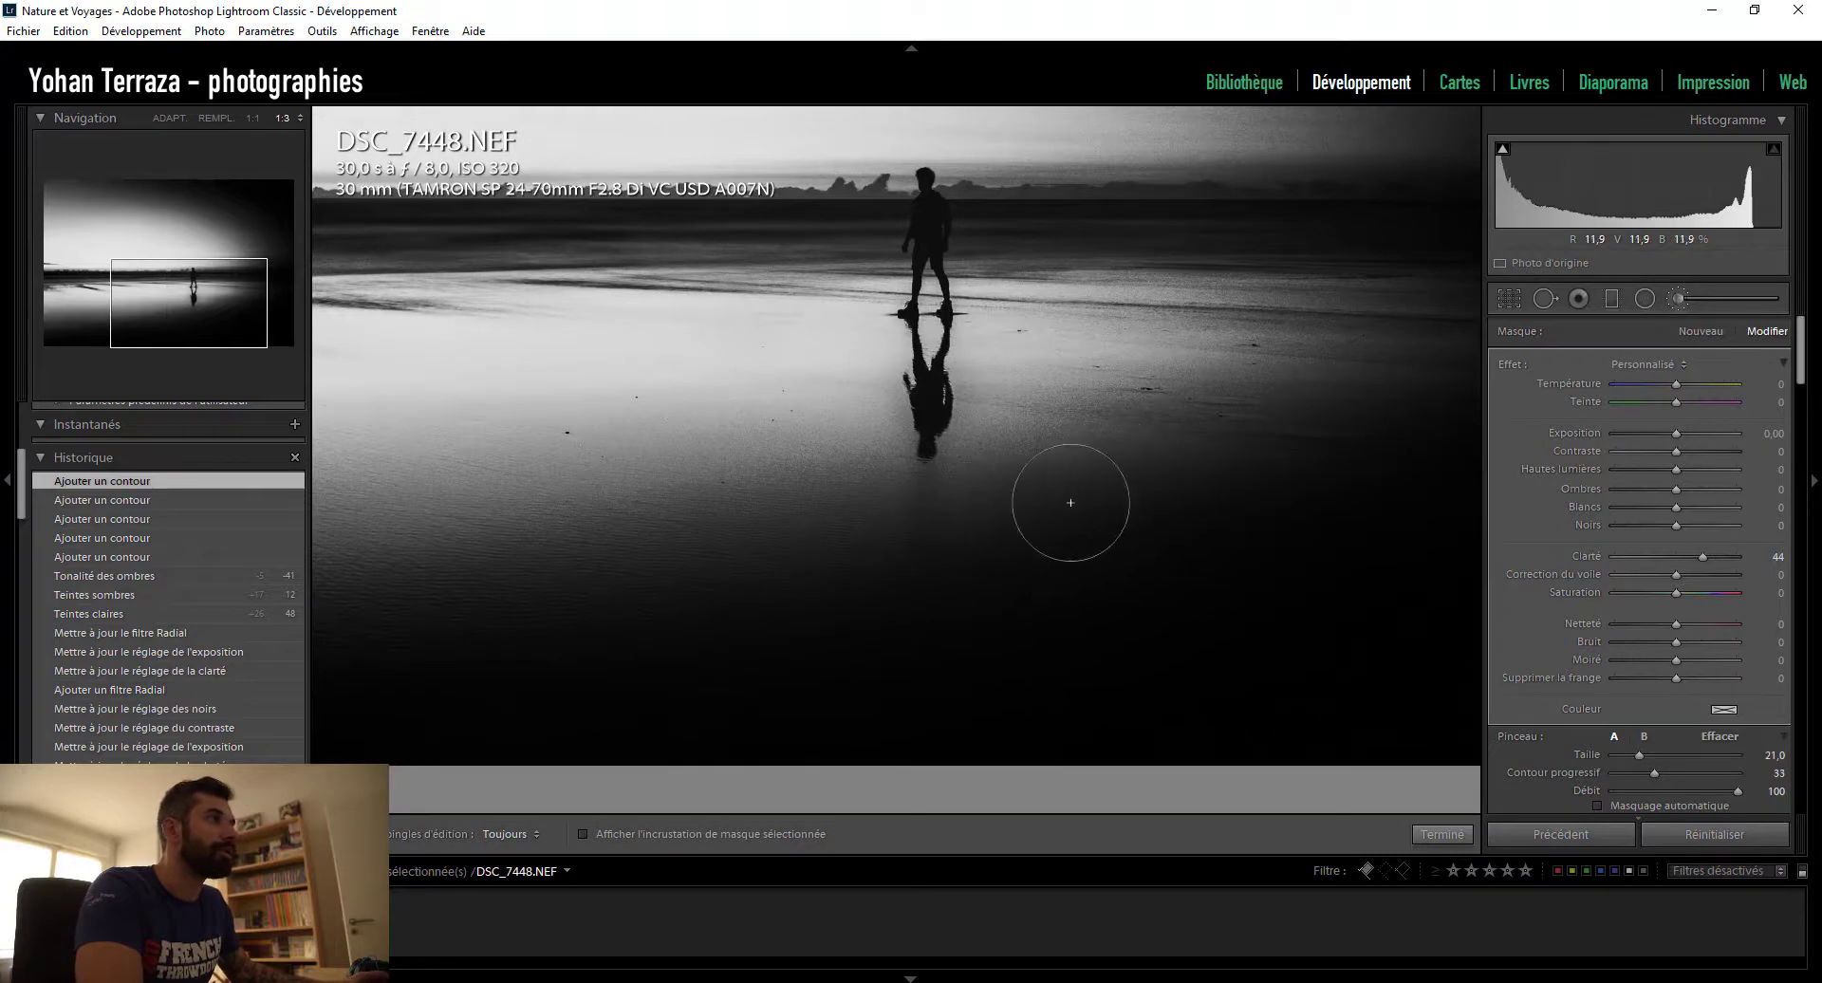
left_click(1442, 839)
left_click(1109, 532)
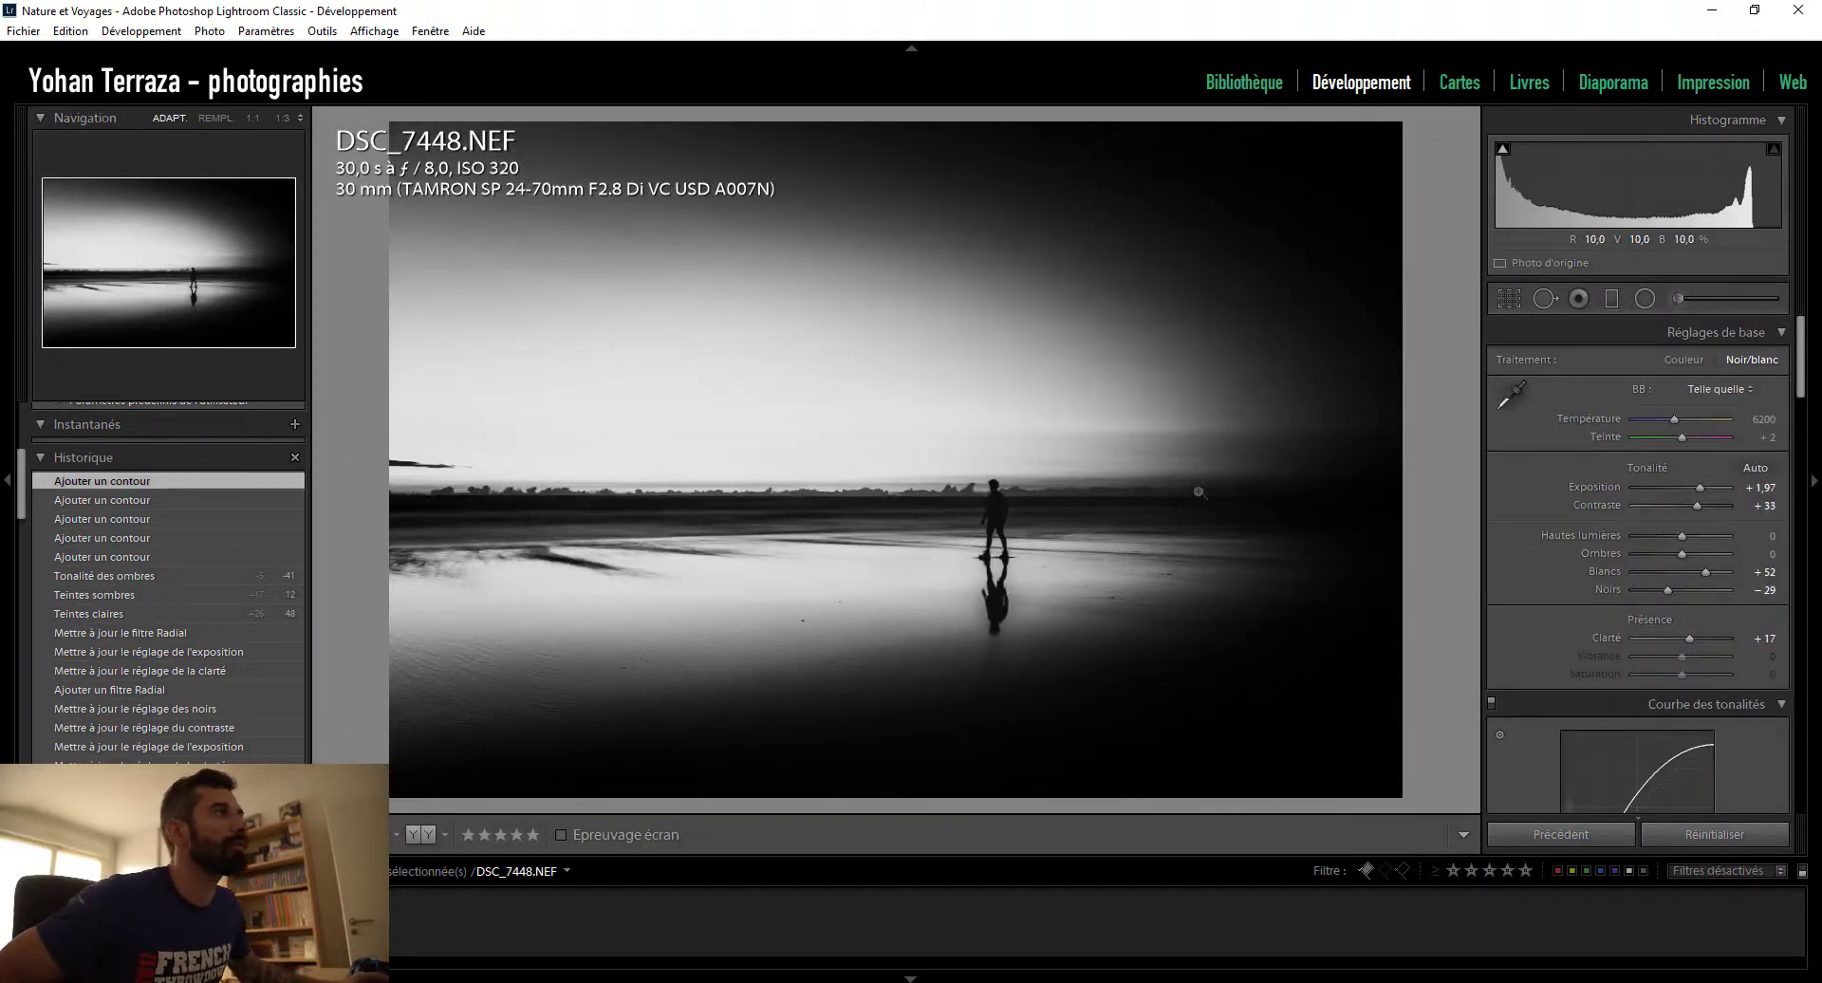
- Paint a new adjustment brush mask with Clarté 44 and size 28 over the upper sky
key("k")
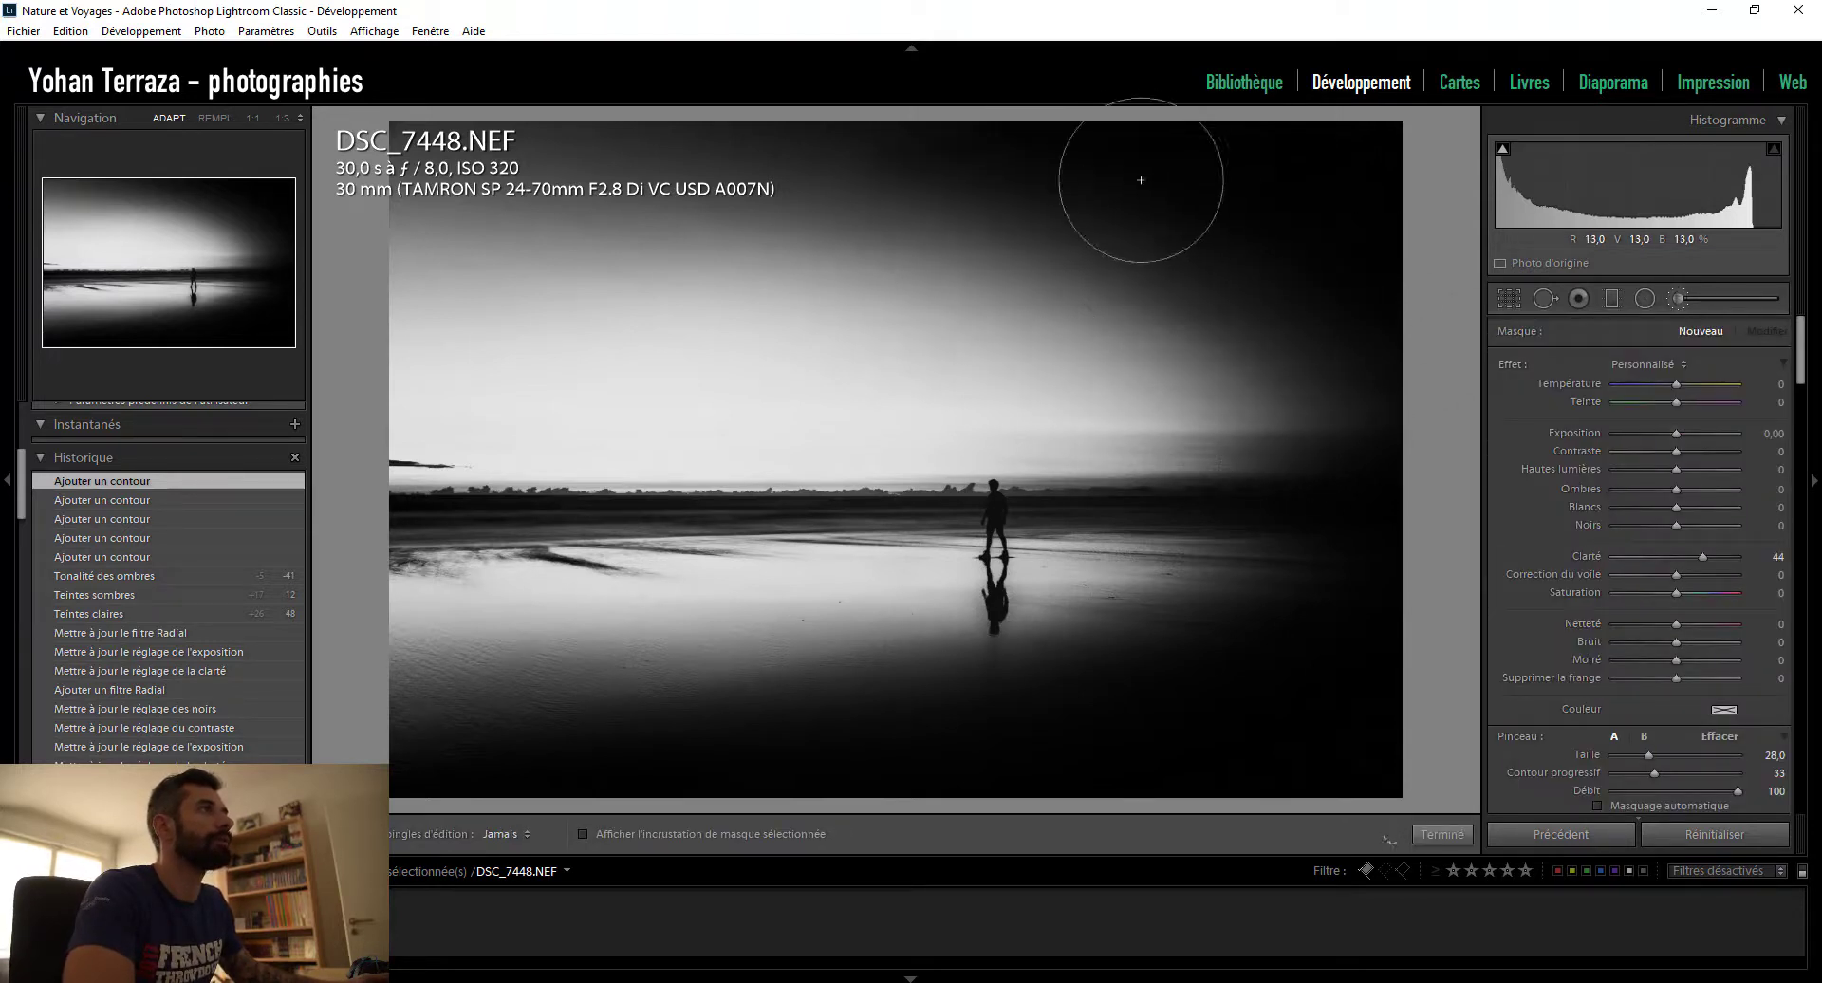
left_click(1443, 834)
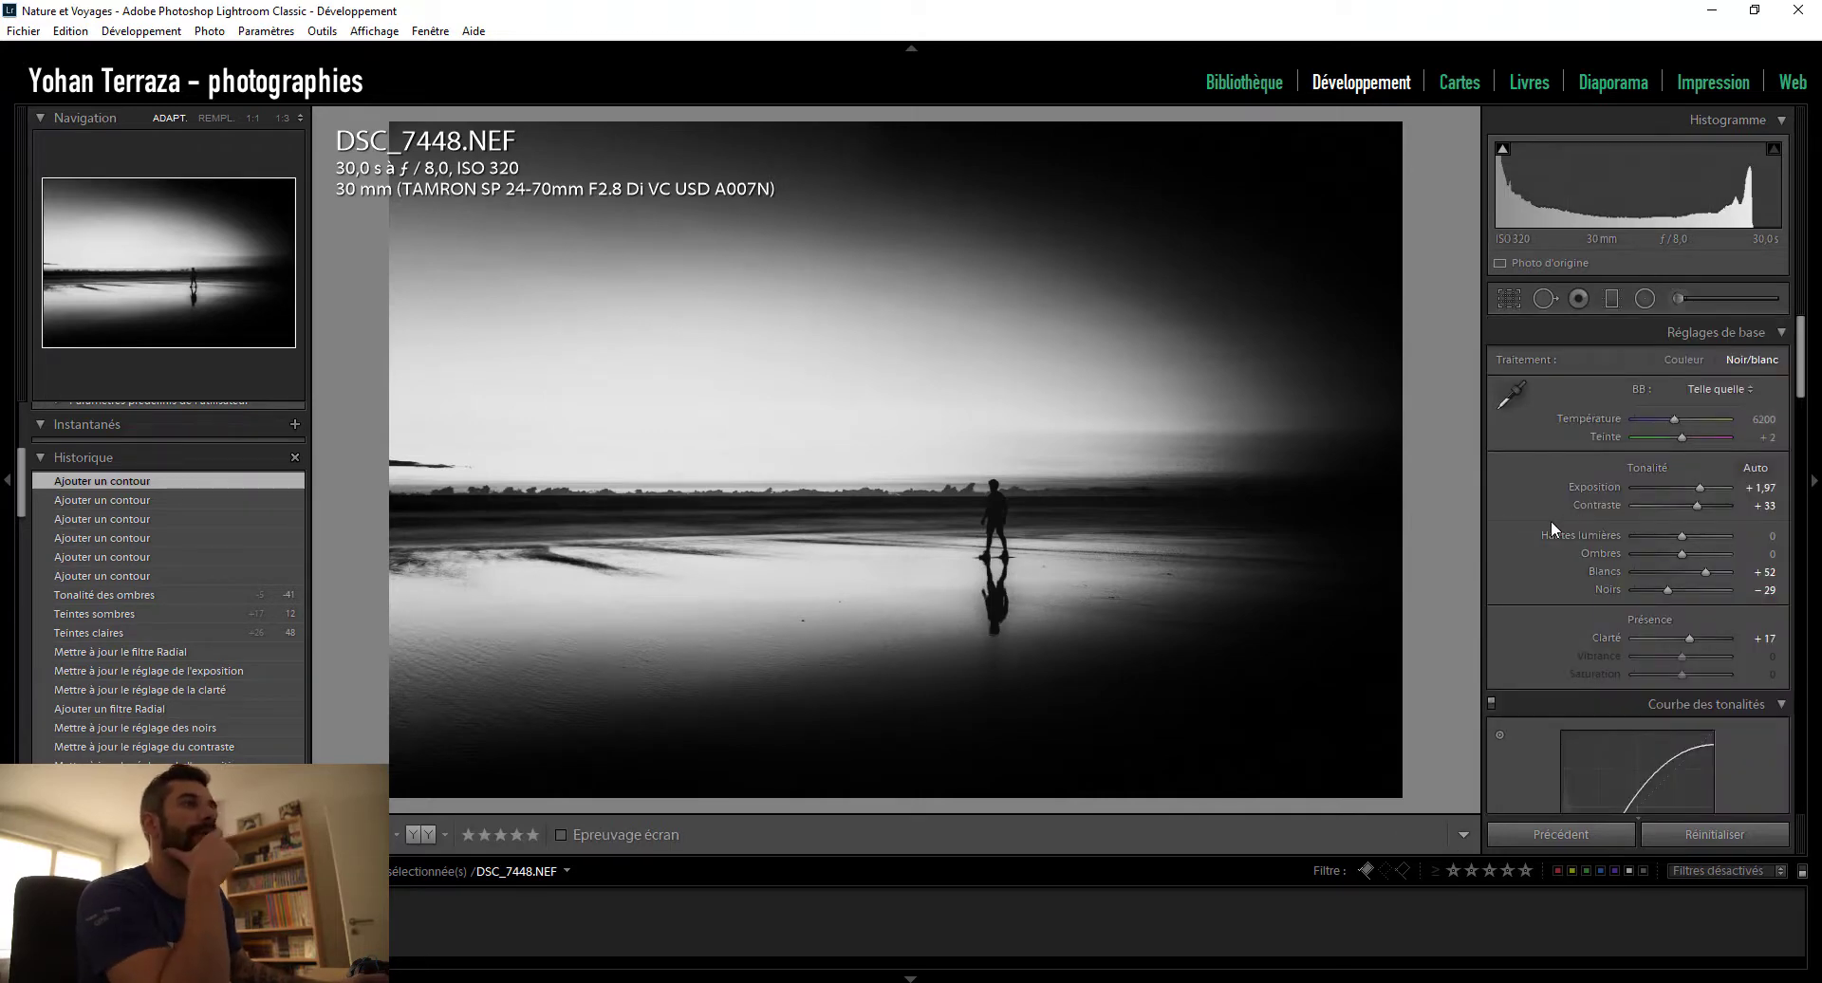
- Lower the black endpoint of the RVB point curve and delete the curve's control point in the shadows
scroll(1551, 522, "down", 3)
scroll(1545, 549, "down", 3)
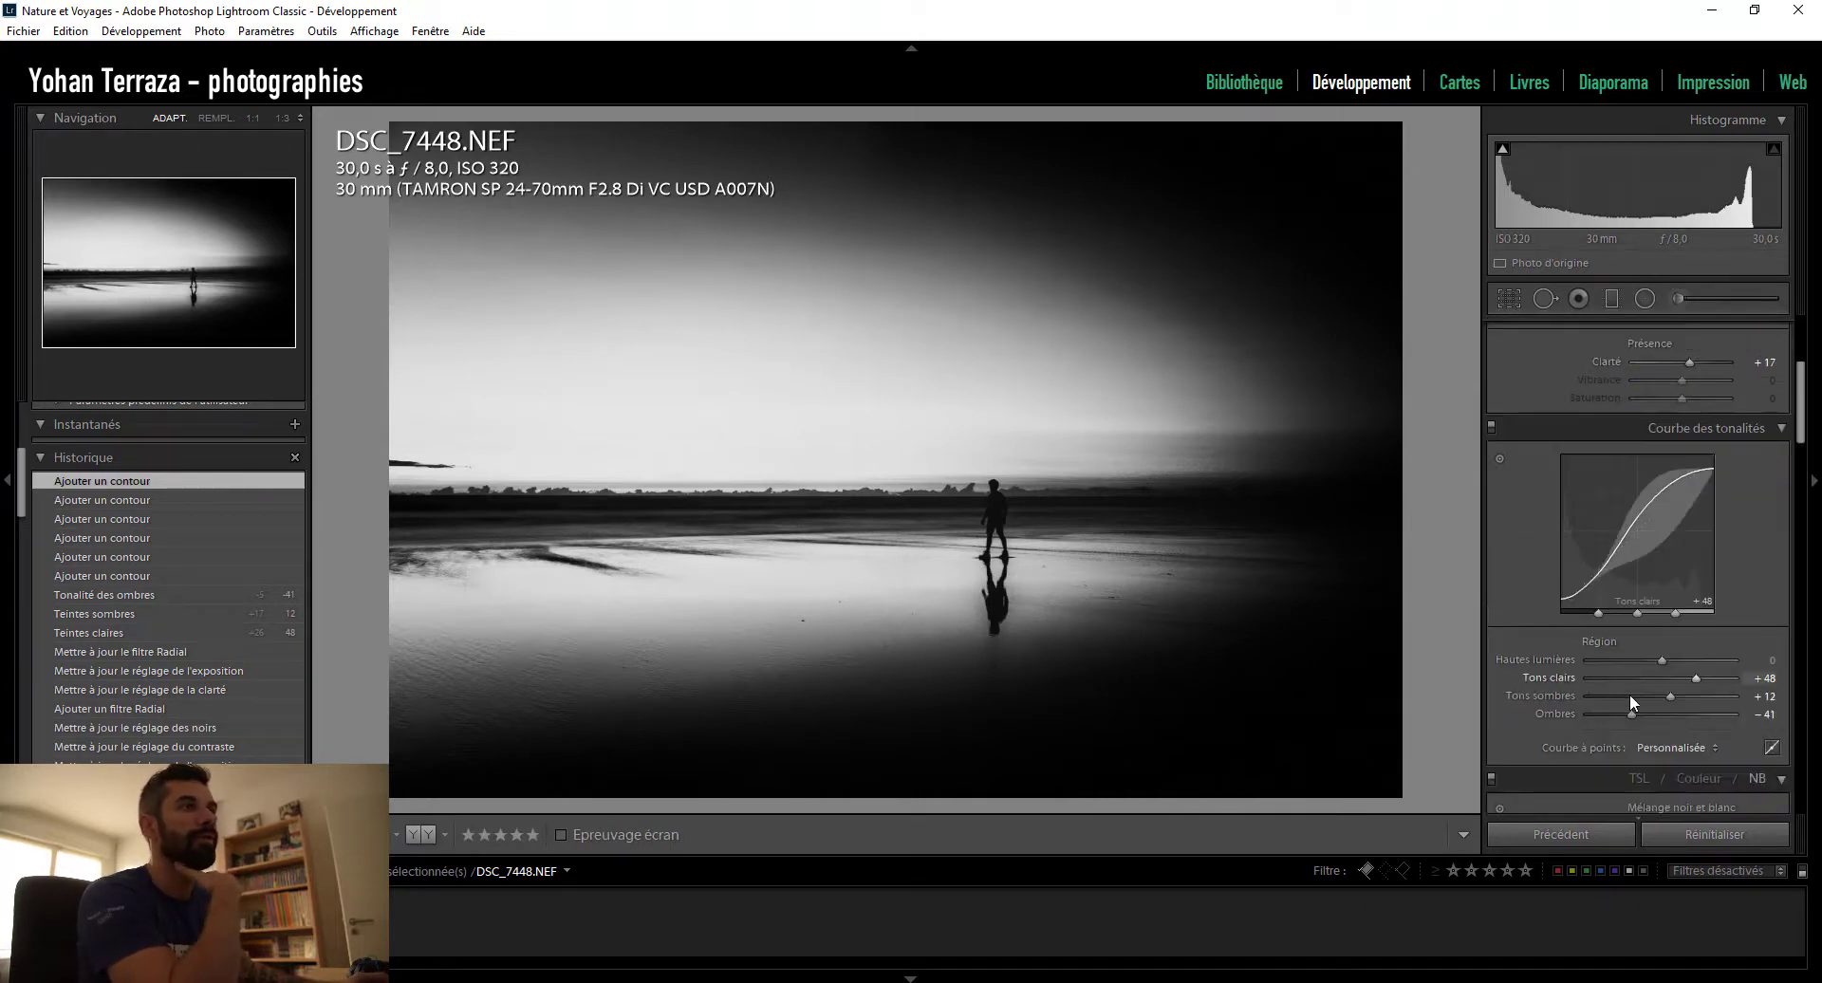
left_click(1770, 751)
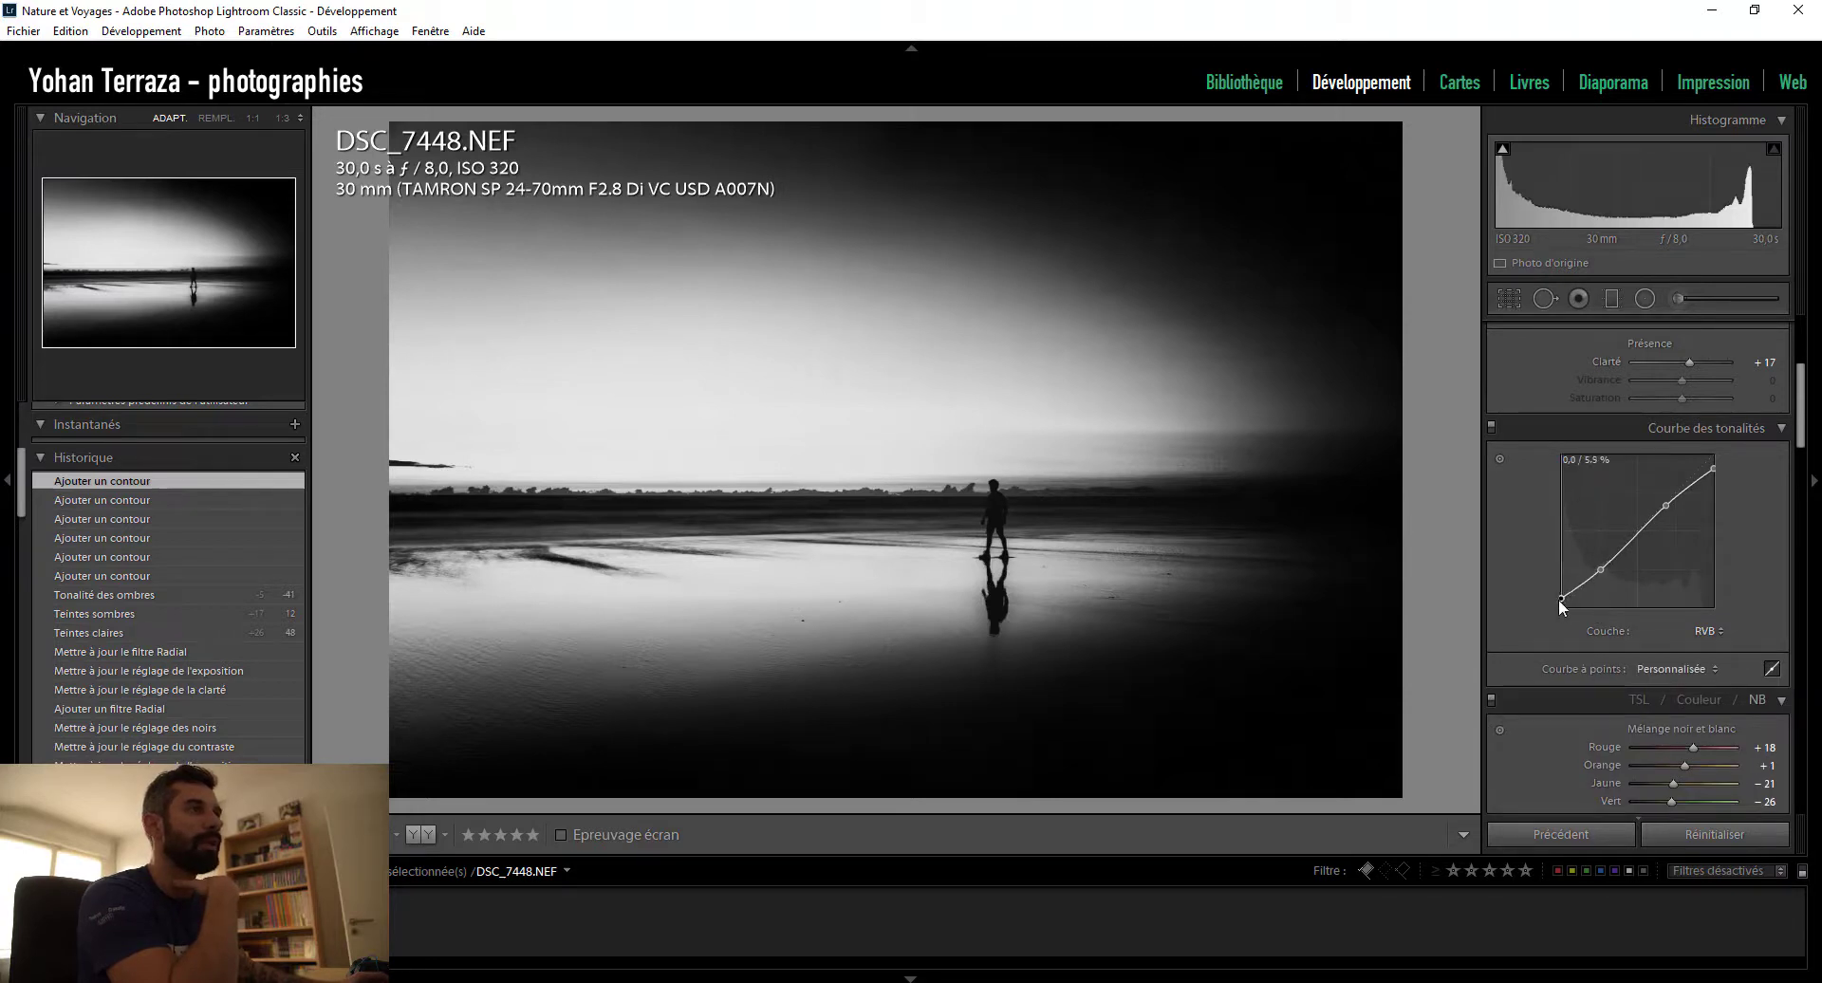
left_click_drag(1558, 602, 1559, 601)
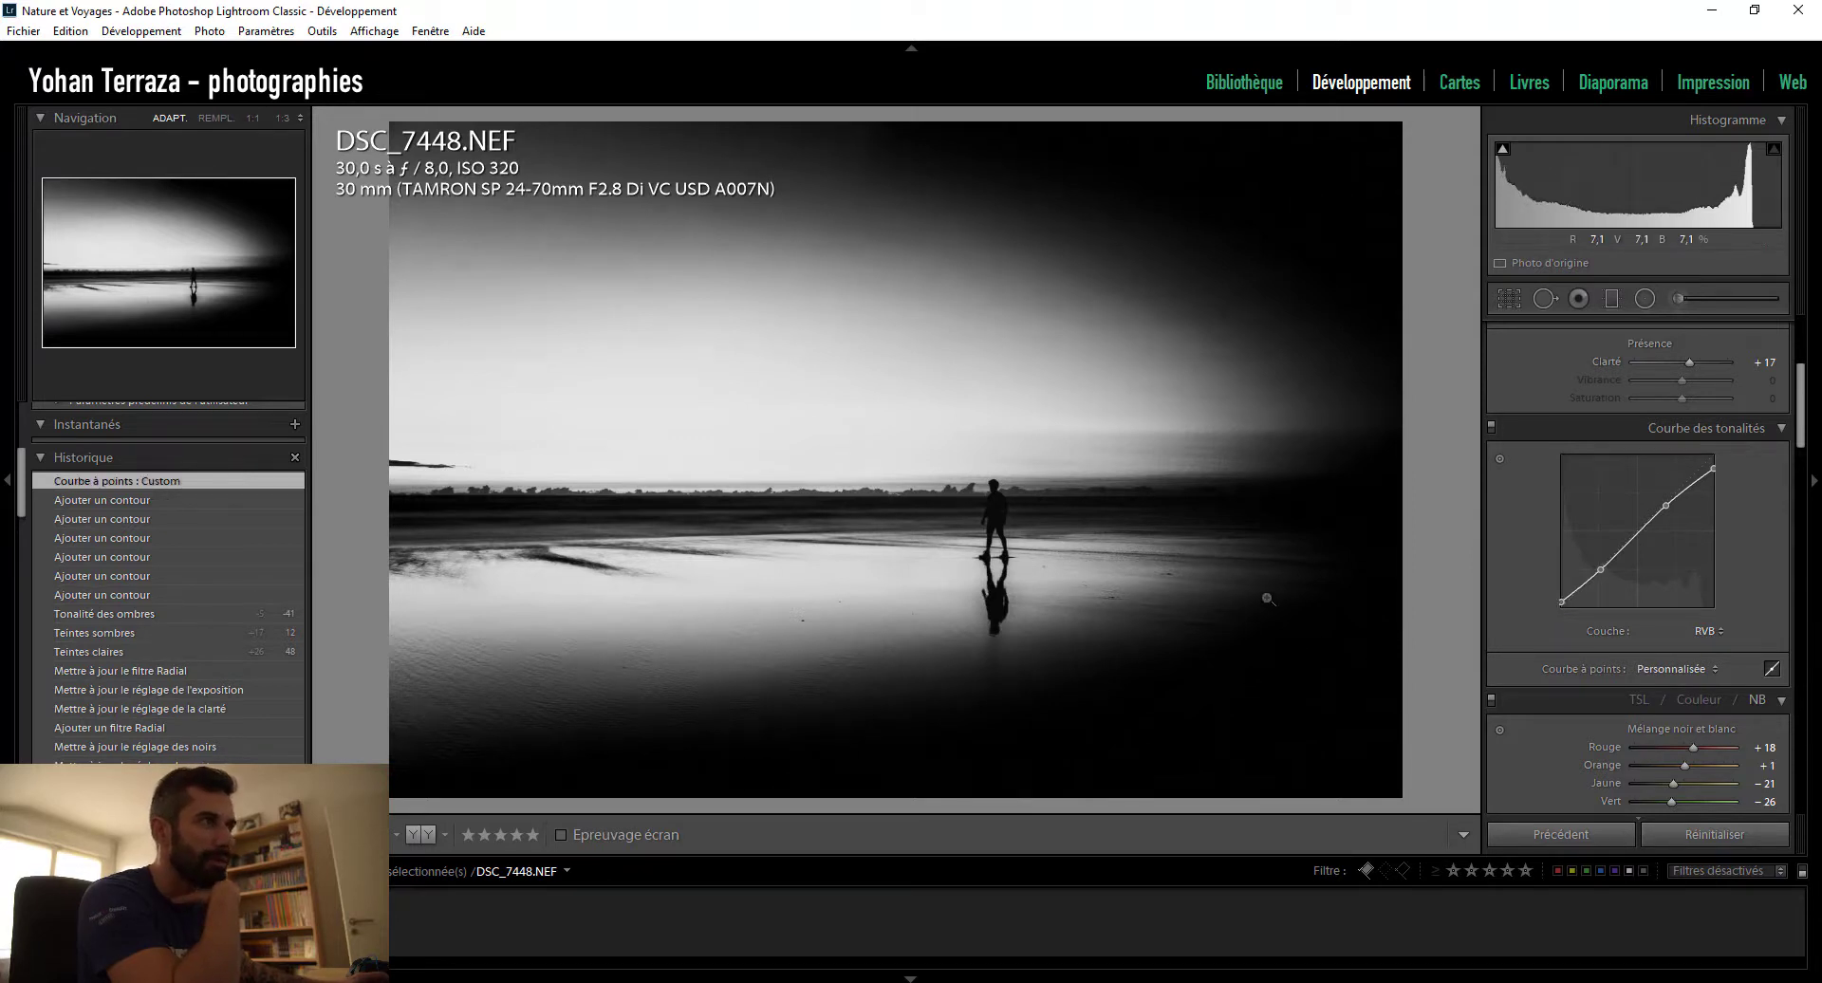
left_click(1600, 570)
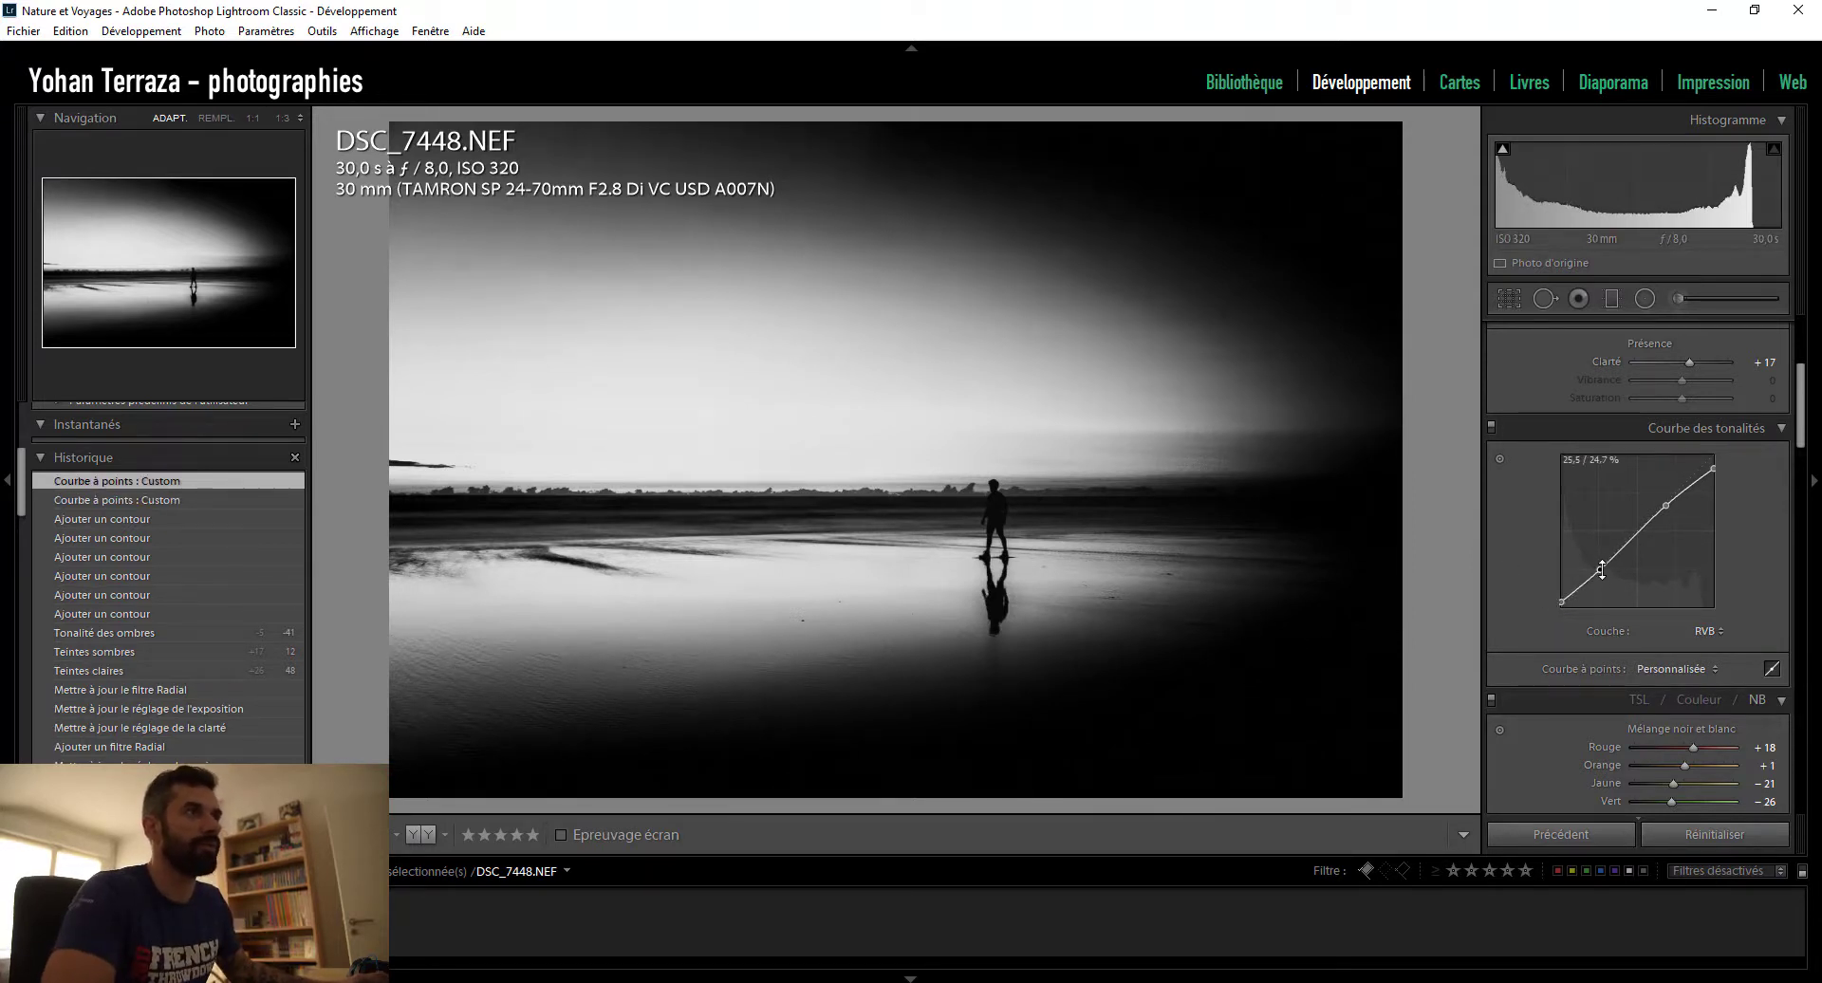
right_click(1602, 570)
left_click(1622, 583)
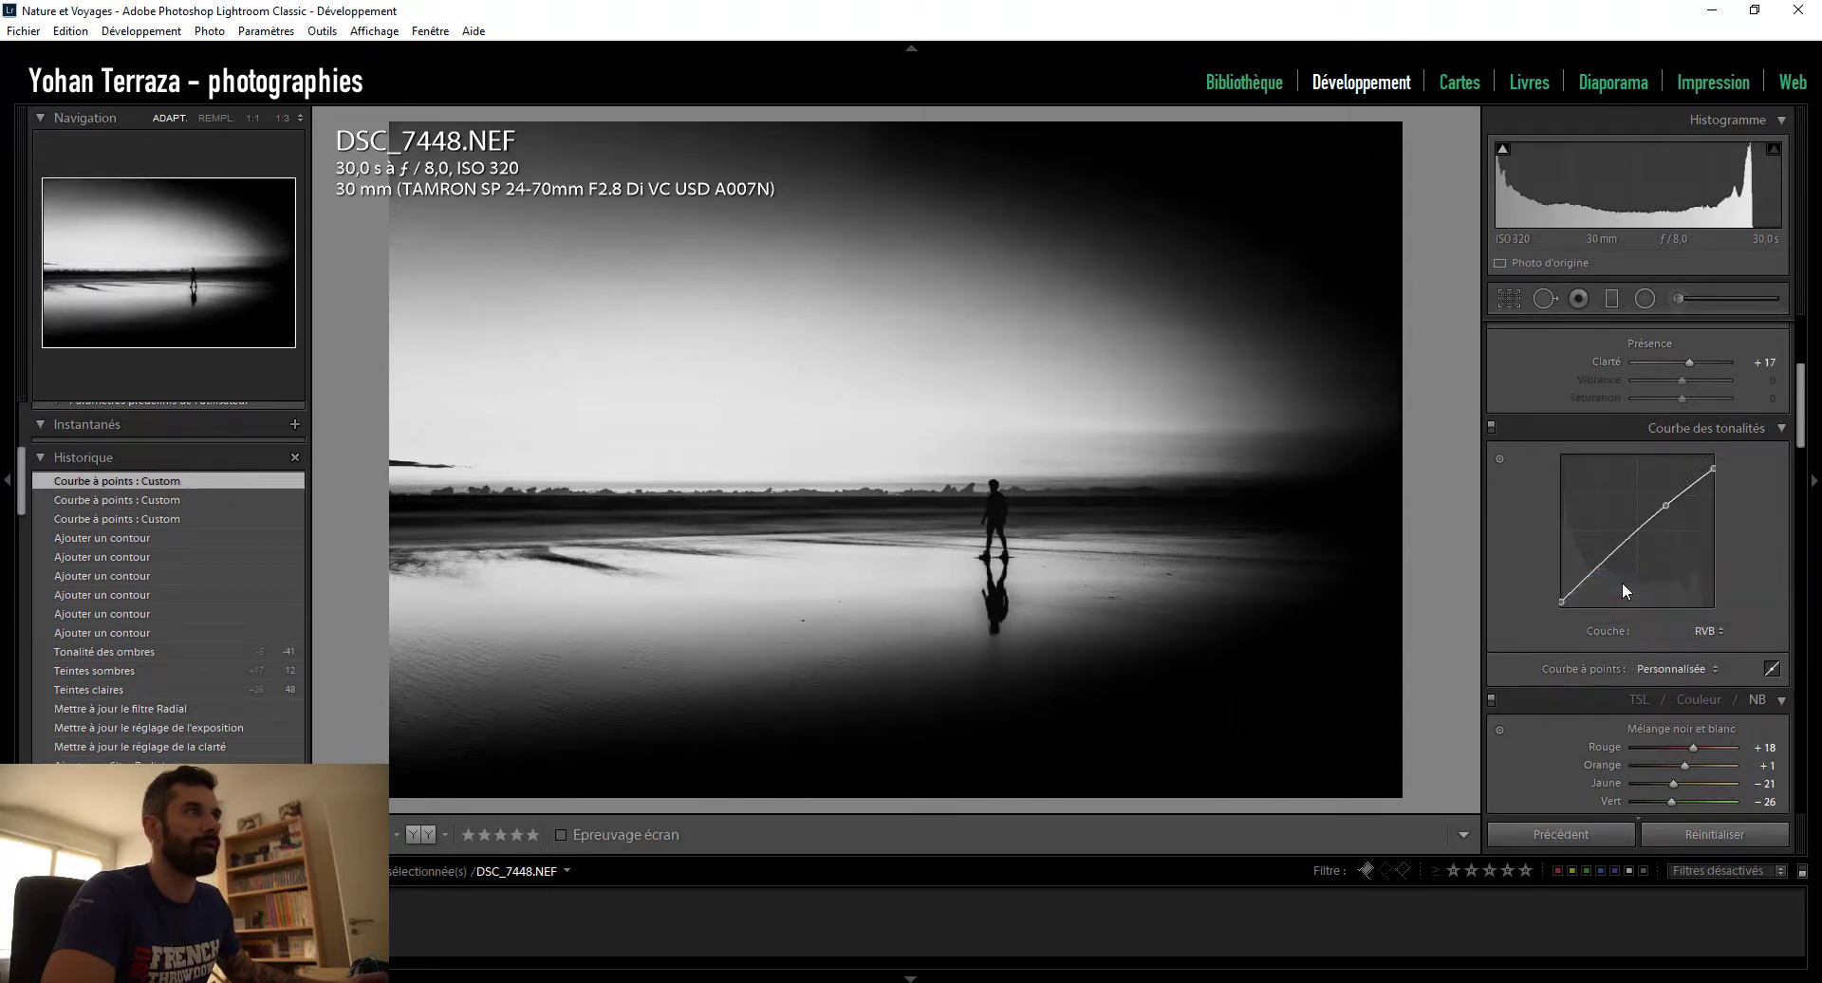
- Fine-tune the black endpoint of the RVB point curve and switch back to the region-based tone curve
left_click_drag(1559, 600, 1557, 613)
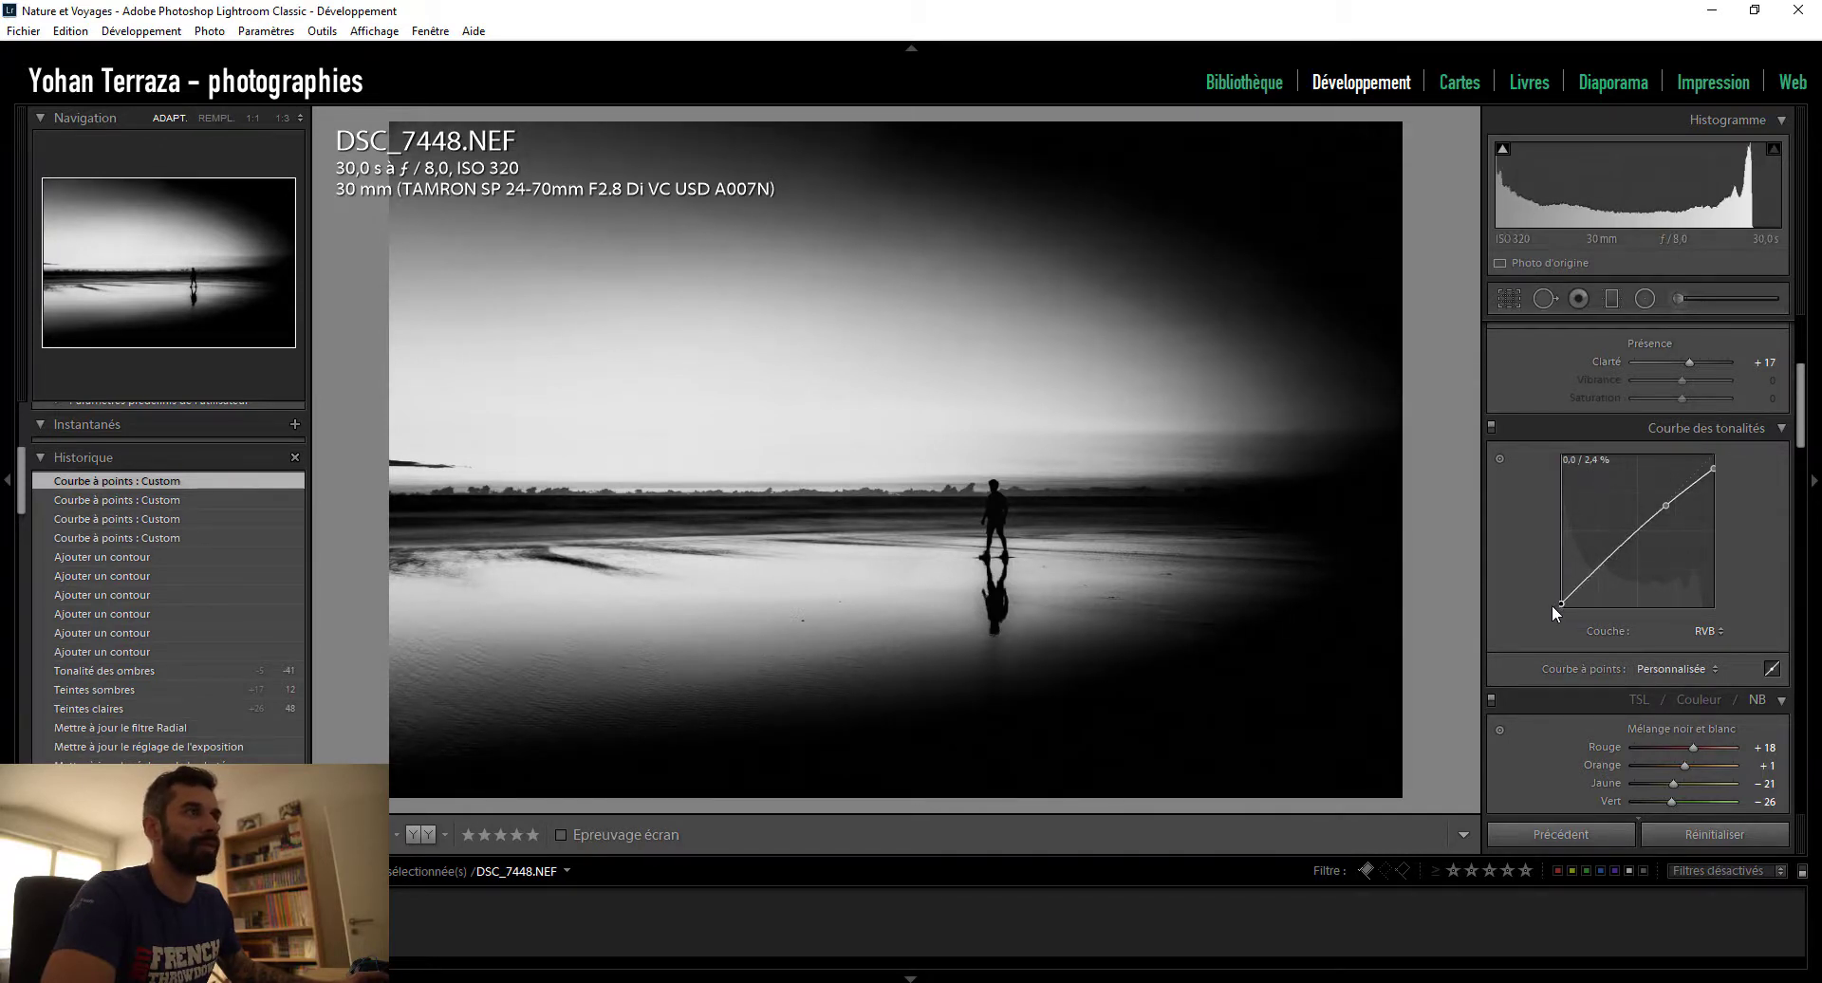
left_click_drag(1552, 606, 1549, 602)
left_click(1771, 668)
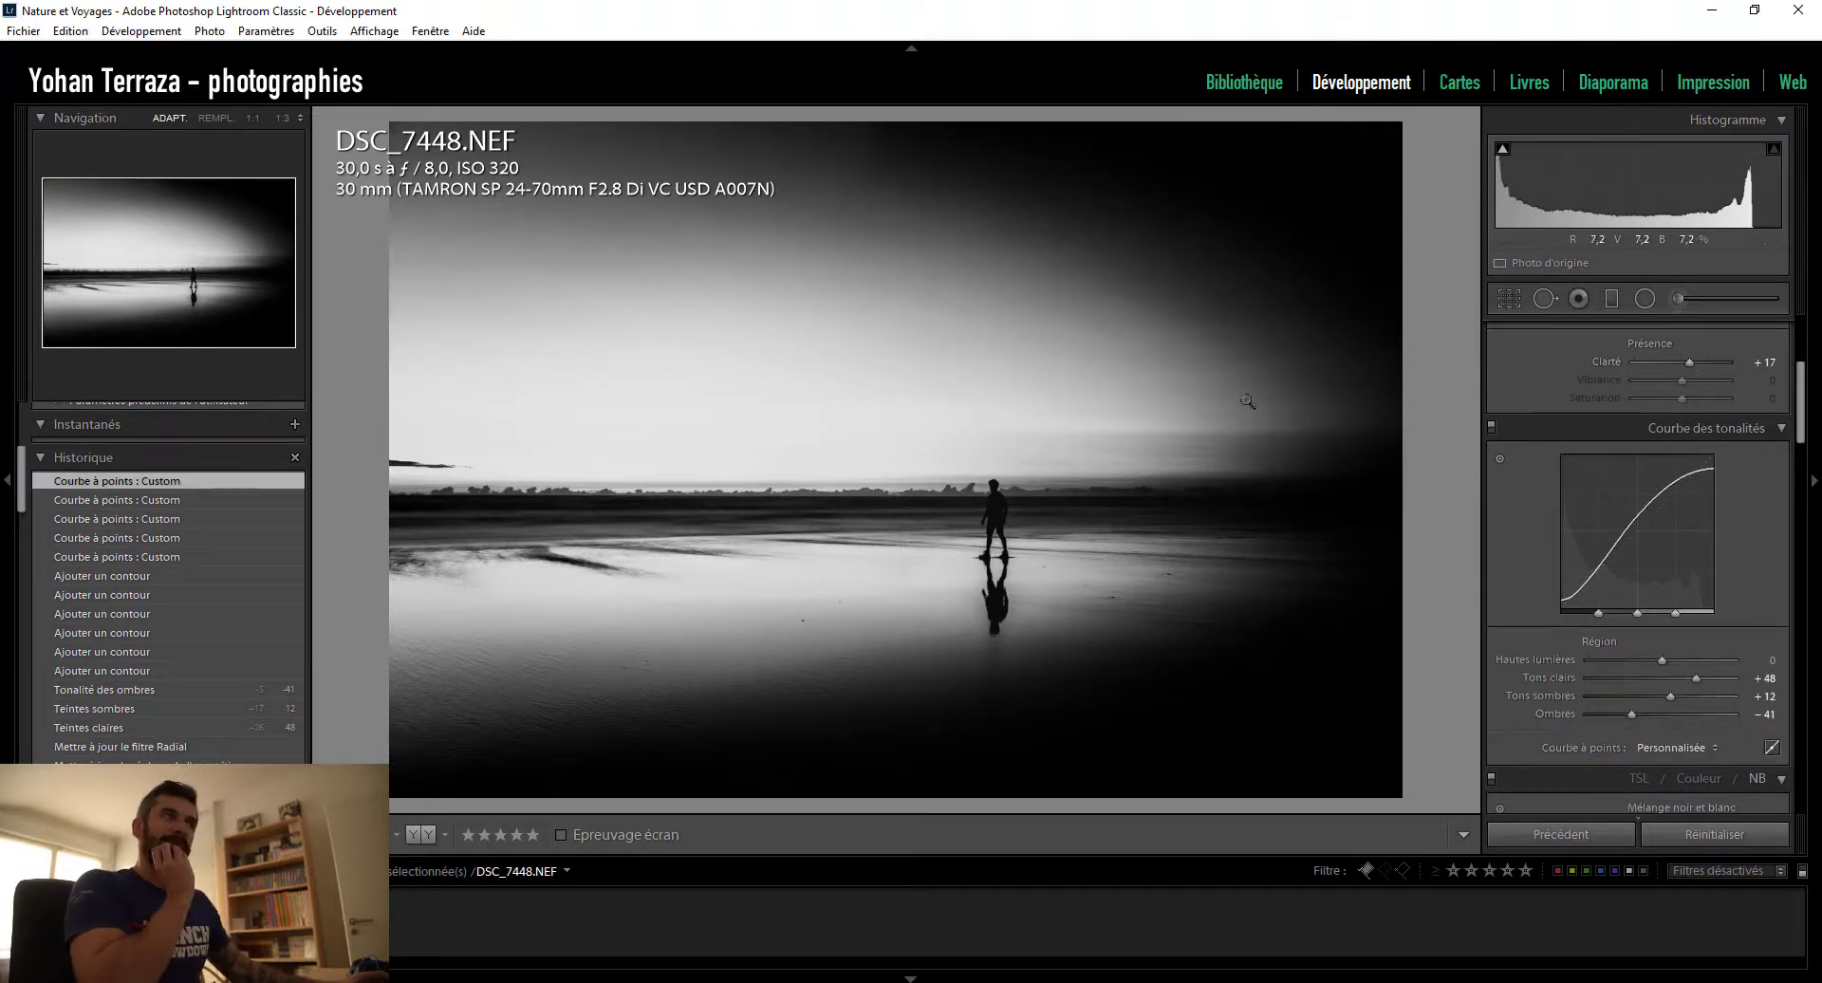